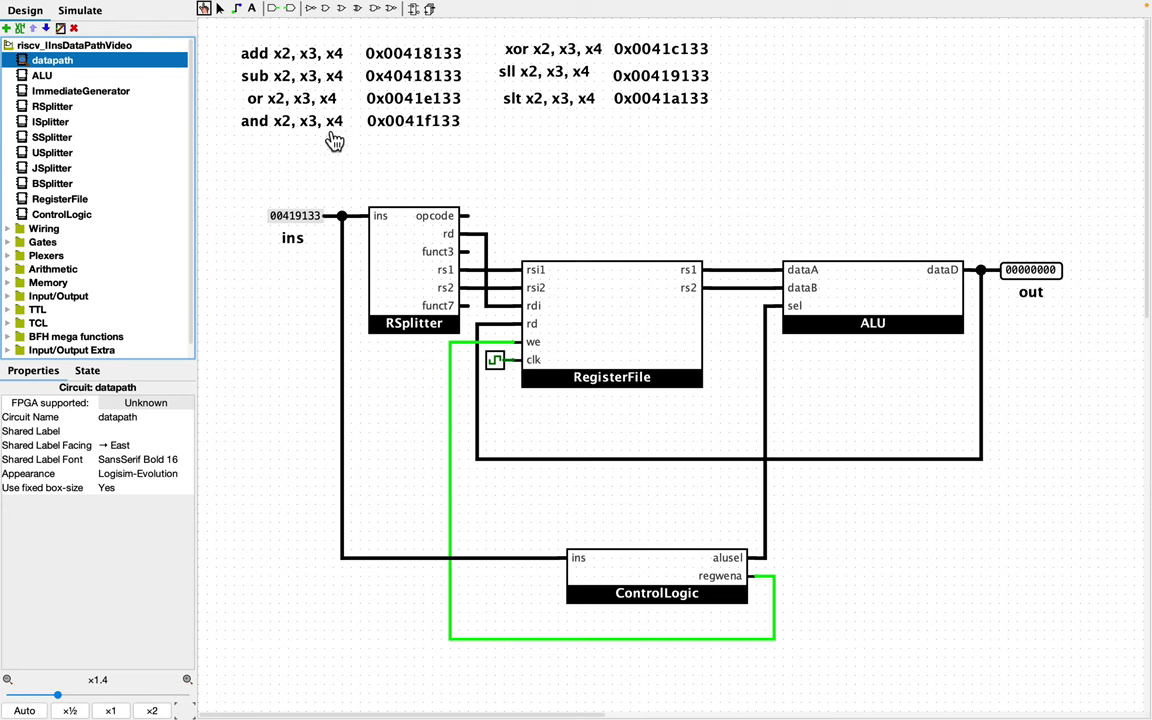
# Edit the label 'add x2, x3, x4' so it reads 'addi x2, x3, 5'.
pyautogui.click(220, 8)
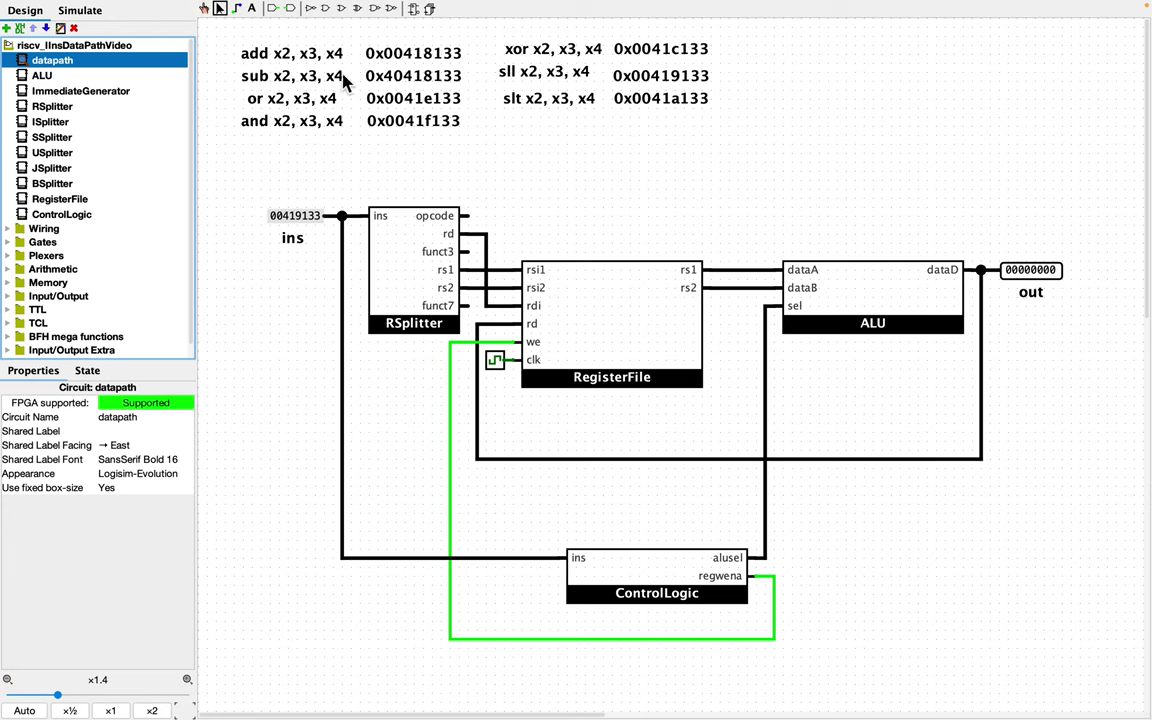
pyautogui.click(284, 60)
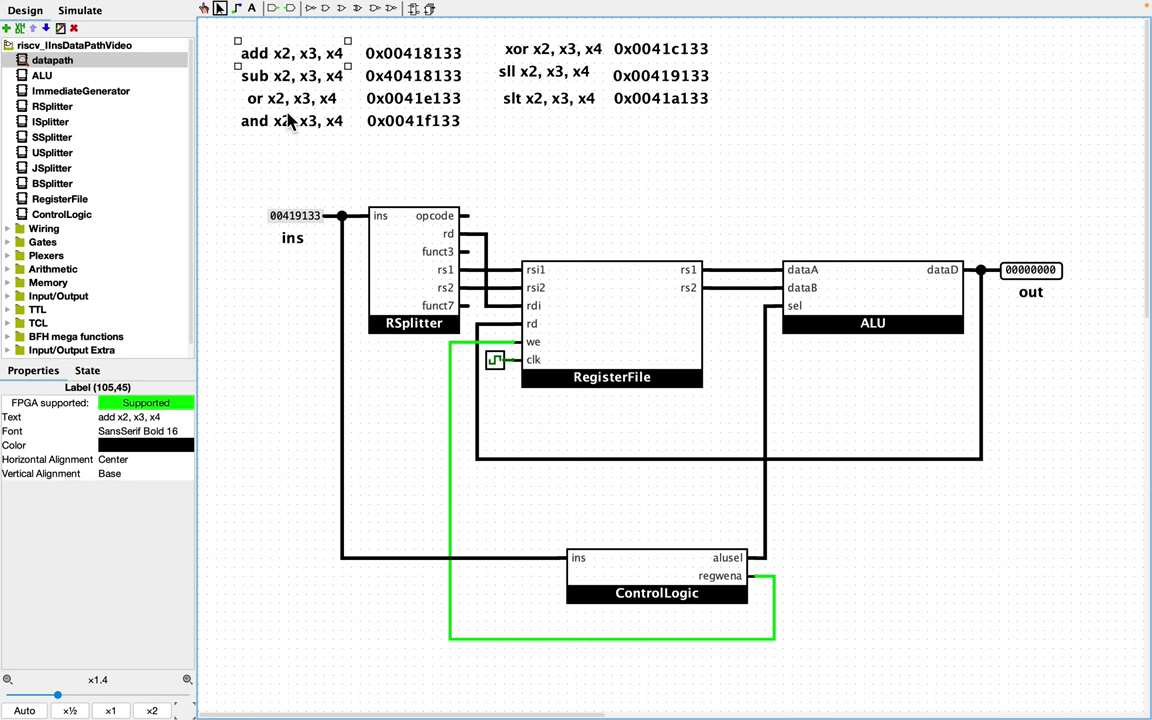
pyautogui.click(252, 8)
pyautogui.click(276, 50)
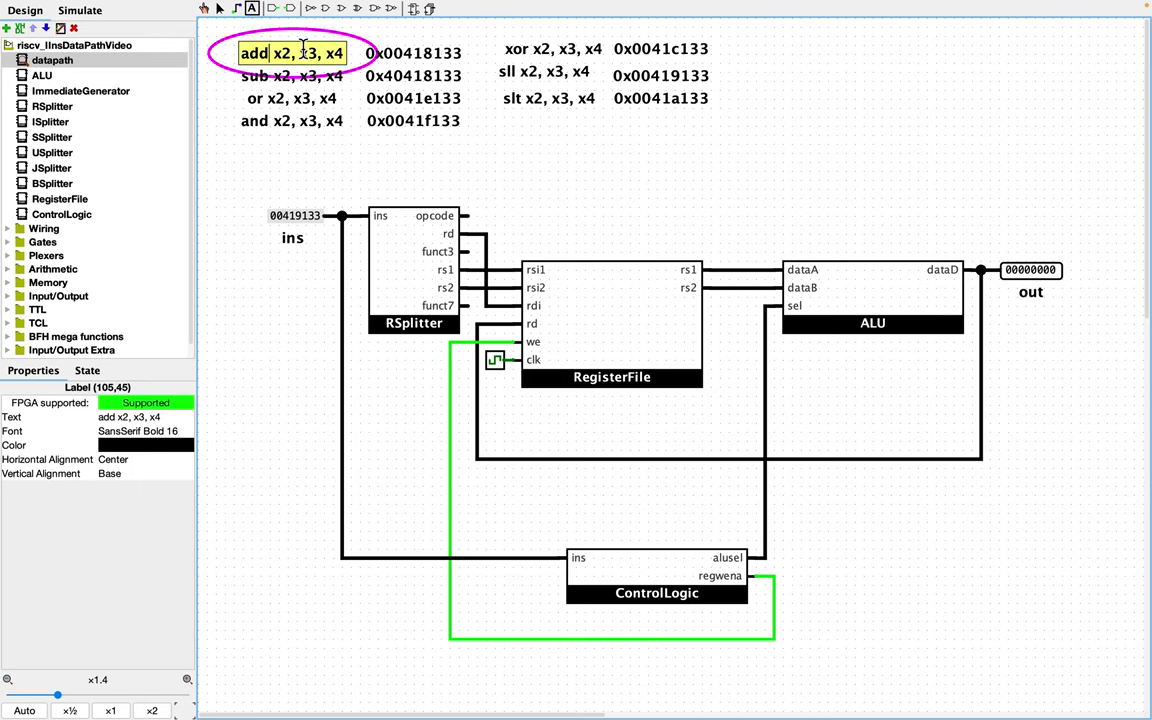
pyautogui.write('i')
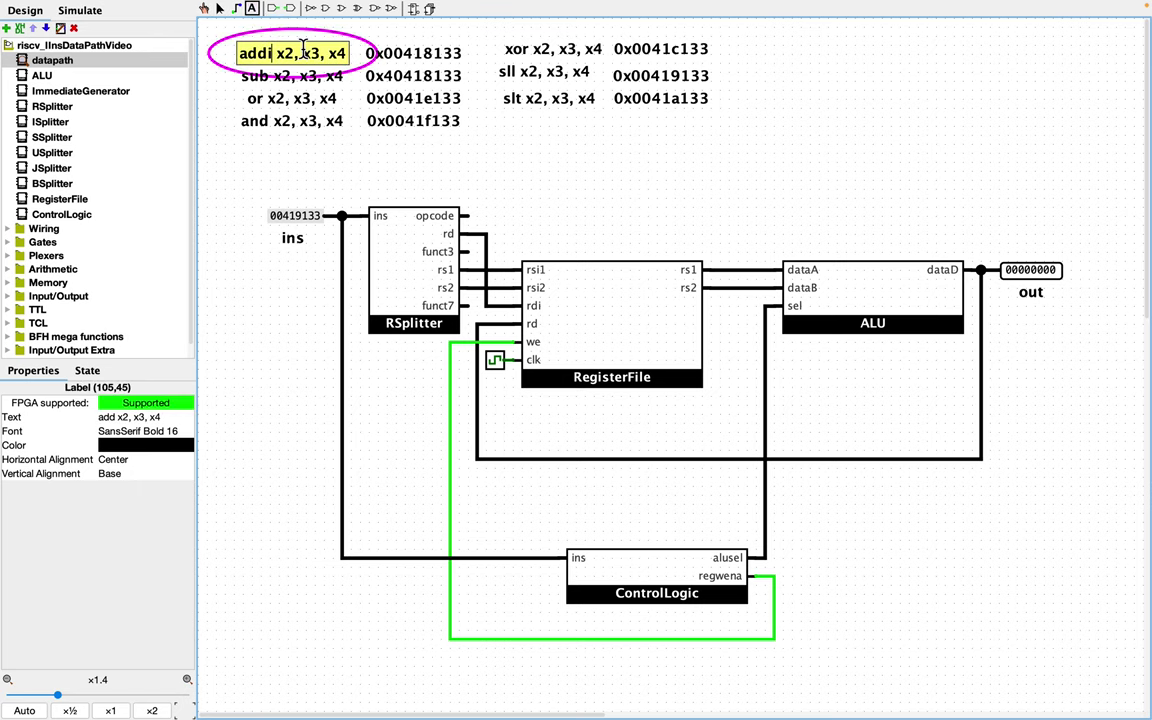
pyautogui.press('Right')
pyautogui.press('Right')
pyautogui.press('Right')
pyautogui.press('Right')
pyautogui.press('Right')
pyautogui.press('Right')
pyautogui.press('Right')
pyautogui.press('Right')
pyautogui.press('Right')
pyautogui.press('Right')
pyautogui.press('Right')
pyautogui.press('BackSpace')
pyautogui.press('BackSpace')
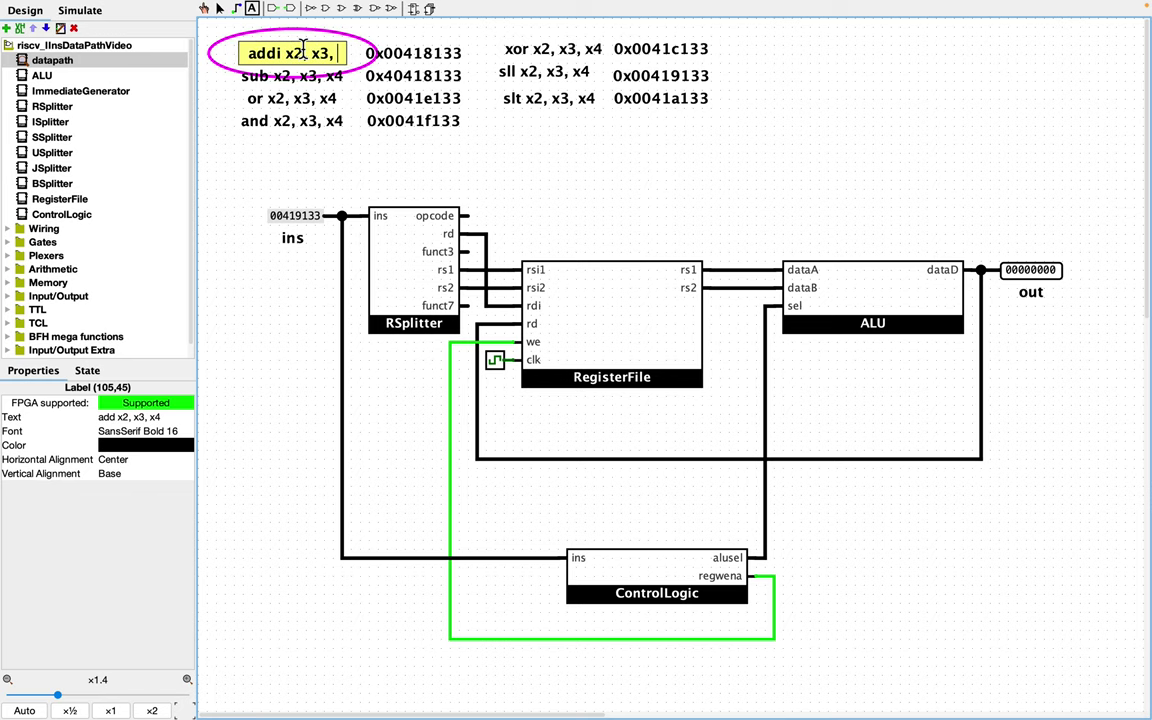
pyautogui.write('5')
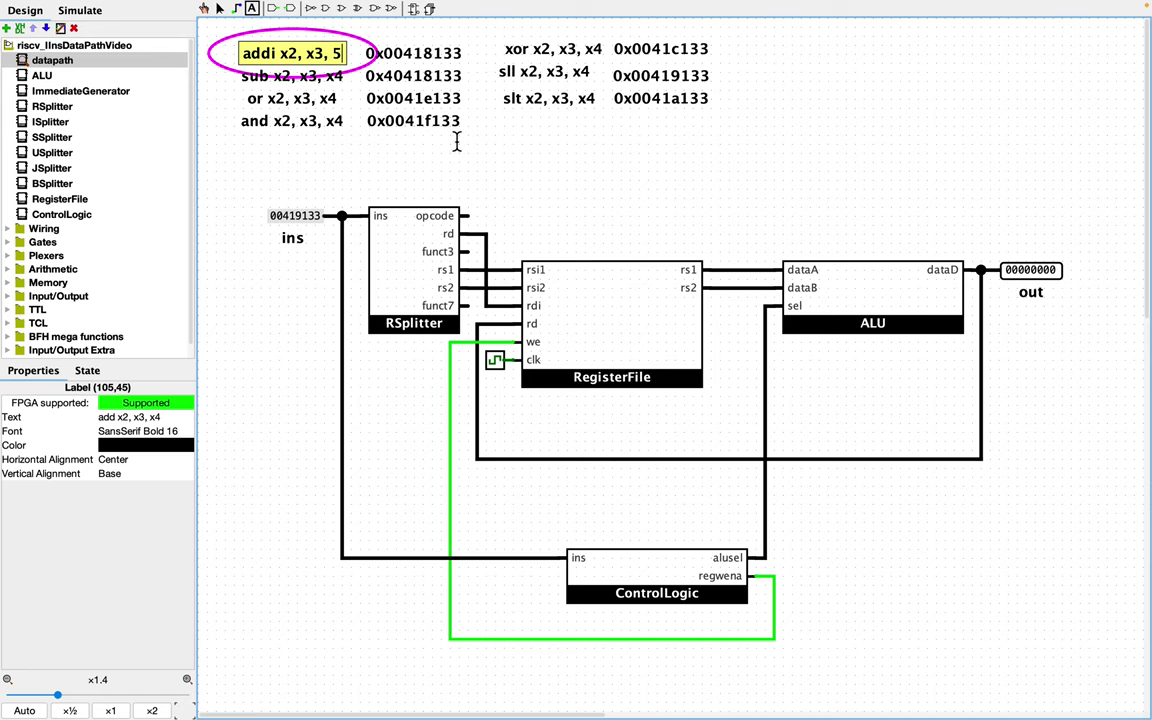
# Finish the label edit and delete the RSplitter block.
pyautogui.click(413, 53)
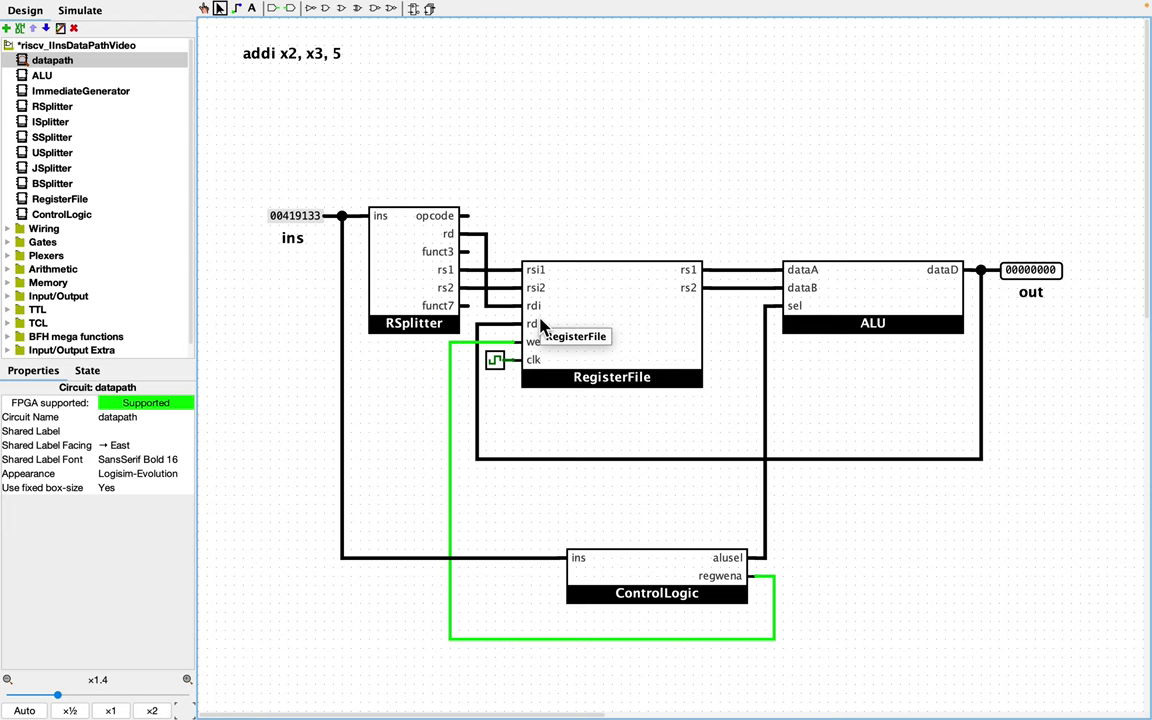
pyautogui.click(380, 262)
pyautogui.press('Delete')
# Delete the three remaining groups of datapath wires.
pyautogui.click(474, 287)
pyautogui.press('Delete')
pyautogui.click(480, 322)
pyautogui.press('Delete')
pyautogui.click(335, 216)
pyautogui.press('Delete')
pyautogui.press('Delete')
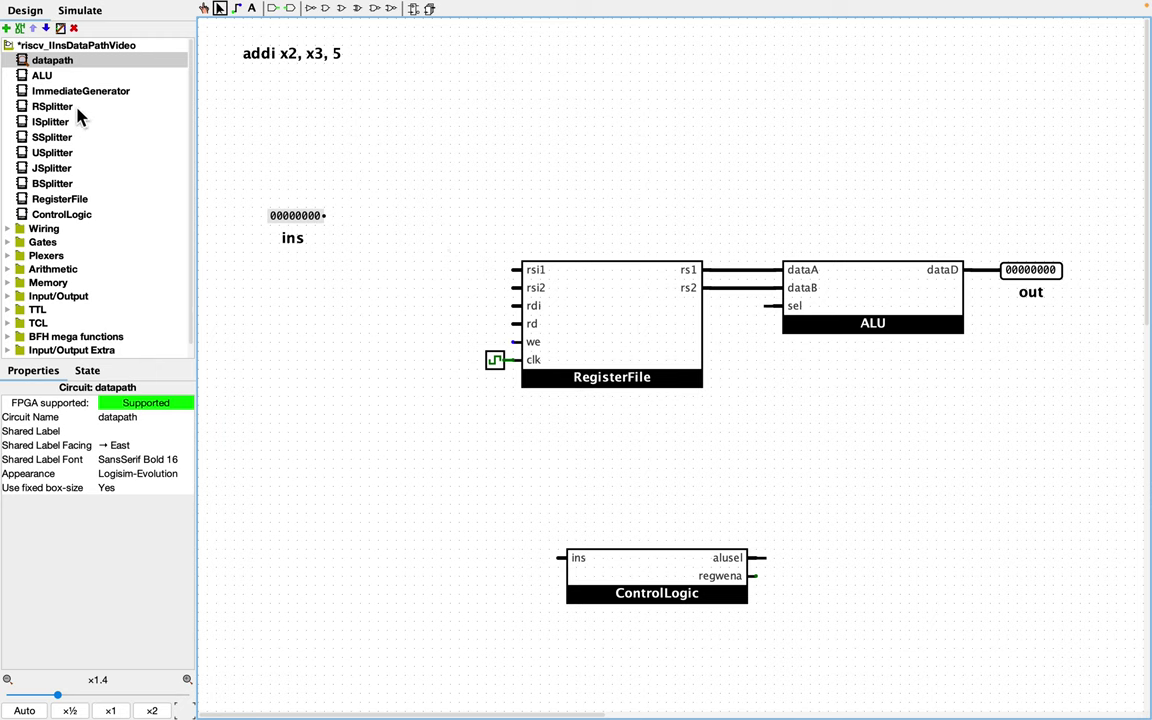
# Place a Wiring splitter on the canvas and set its input bit width to 32.
pyautogui.doubleClick(44, 228)
pyautogui.click(60, 150)
pyautogui.click(372, 300)
pyautogui.click(123, 445)
pyautogui.write('32')
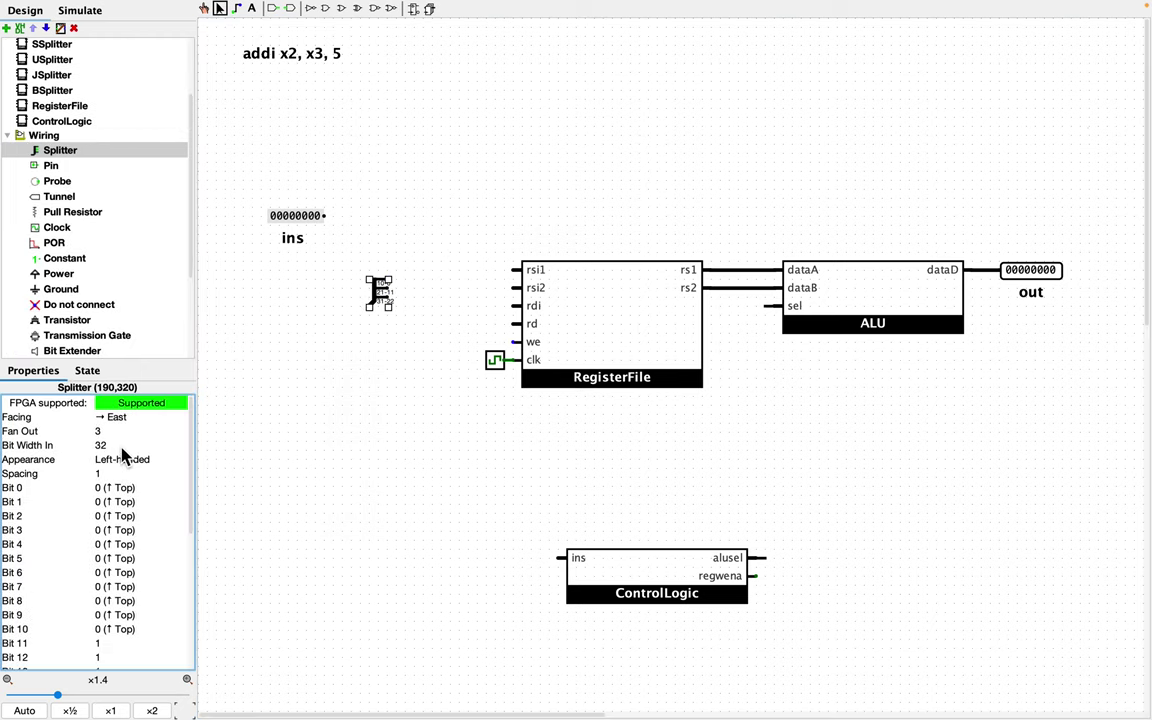
pyautogui.scroll(-3, 93, 540)
pyautogui.scroll(5, 93, 540)
pyautogui.scroll(-3, 116, 506)
# Assign the splitter's bits to three outputs: bits 11-7, 19-15 and 24-20.
pyautogui.click(108, 504)
pyautogui.click(110, 518)
pyautogui.click(116, 510)
pyautogui.click(110, 556)
pyautogui.scroll(-1, 100, 540)
pyautogui.click(110, 519)
pyautogui.click(103, 581)
pyautogui.click(110, 583)
pyautogui.click(110, 614)
pyautogui.scroll(5, 140, 521)
pyautogui.scroll(-2, 140, 521)
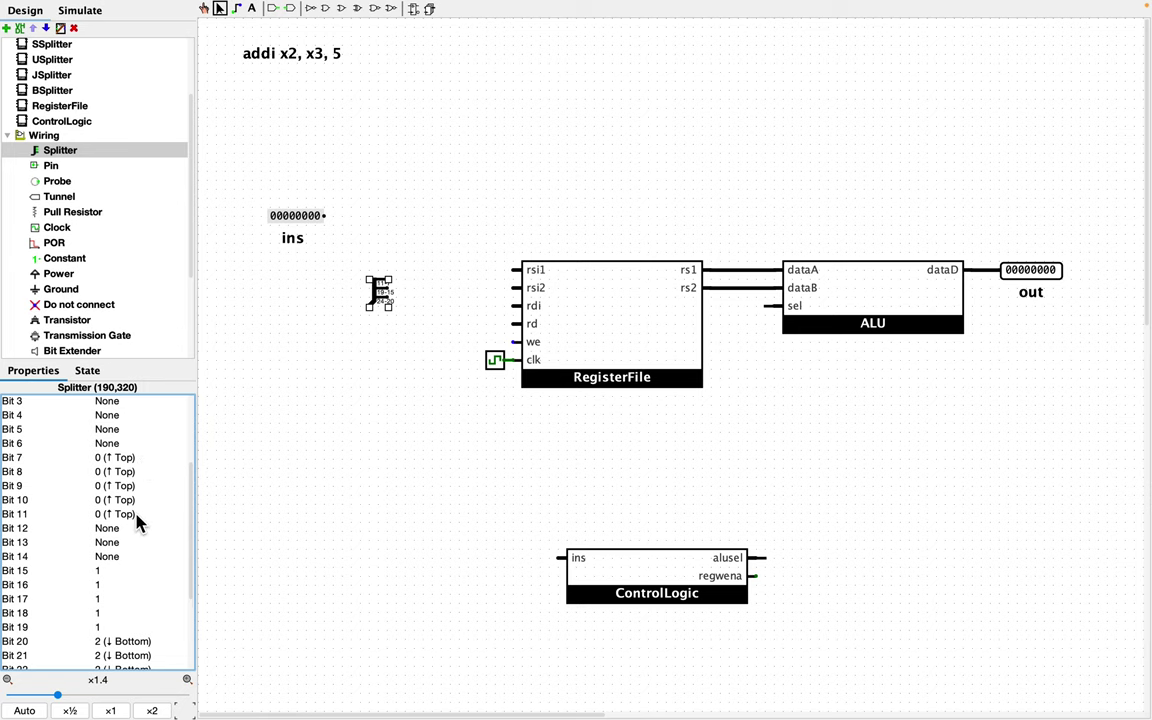
pyautogui.scroll(-3, 139, 520)
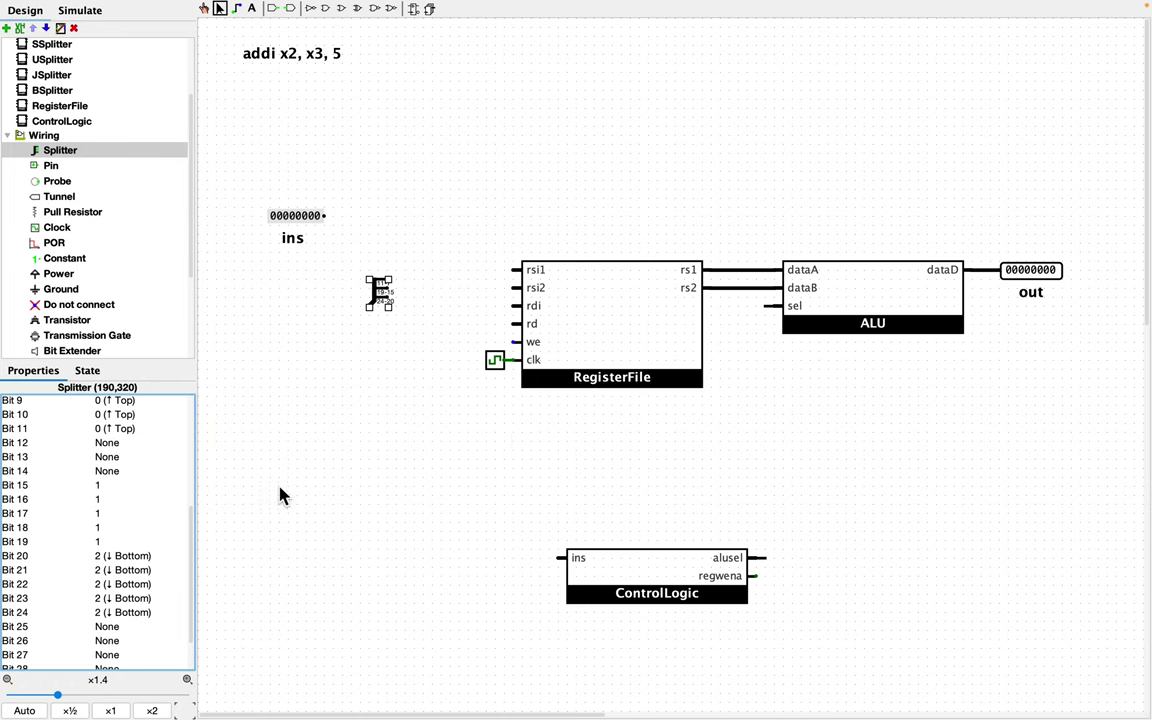
pyautogui.scroll(5, 121, 489)
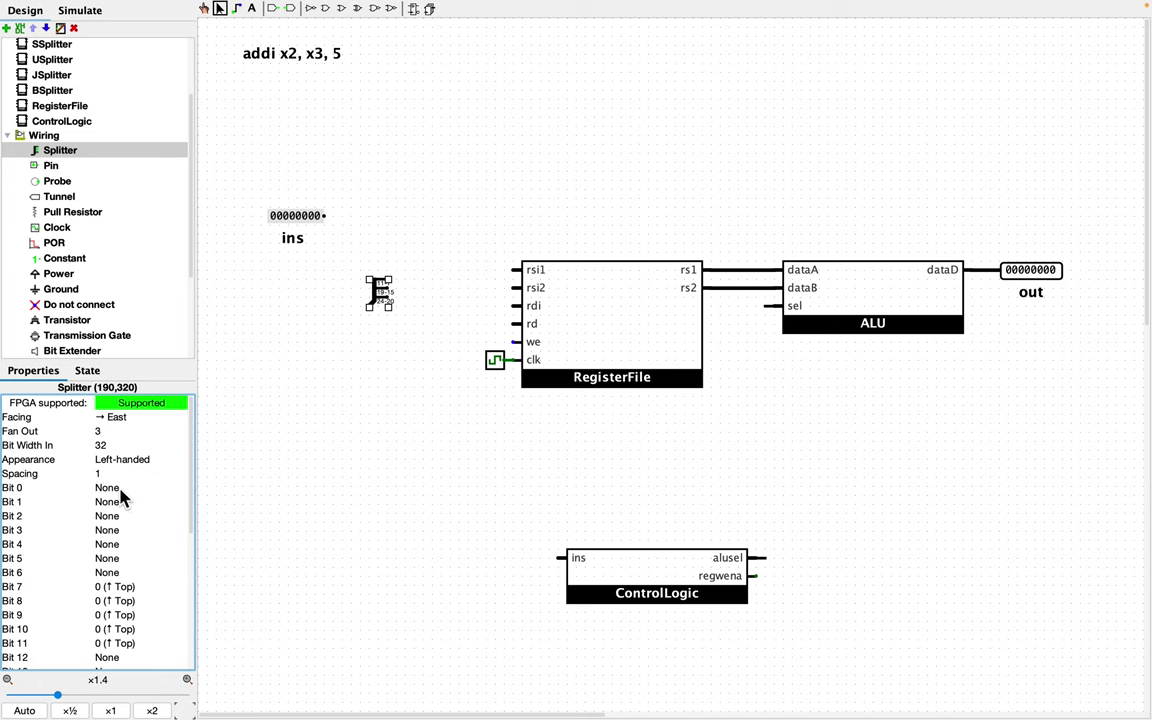
# Set splitter spacing to 2, make it right-handed, and attach it to the ins pin.
pyautogui.click(104, 474)
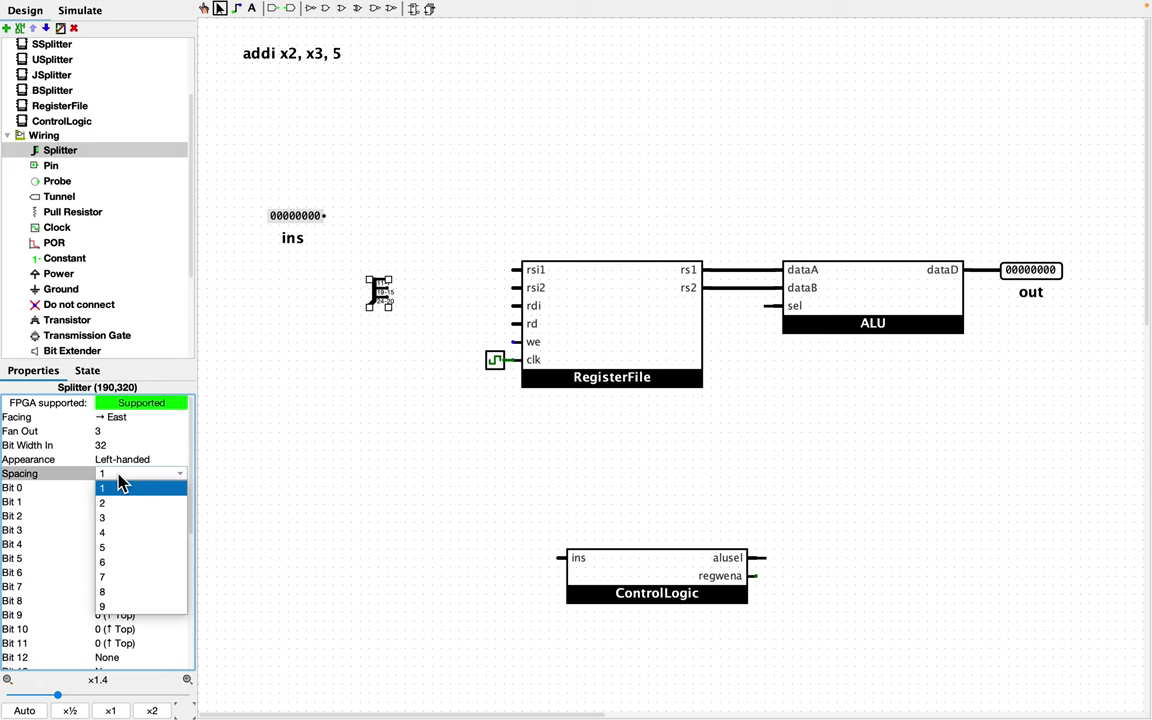
pyautogui.click(118, 487)
pyautogui.click(388, 373)
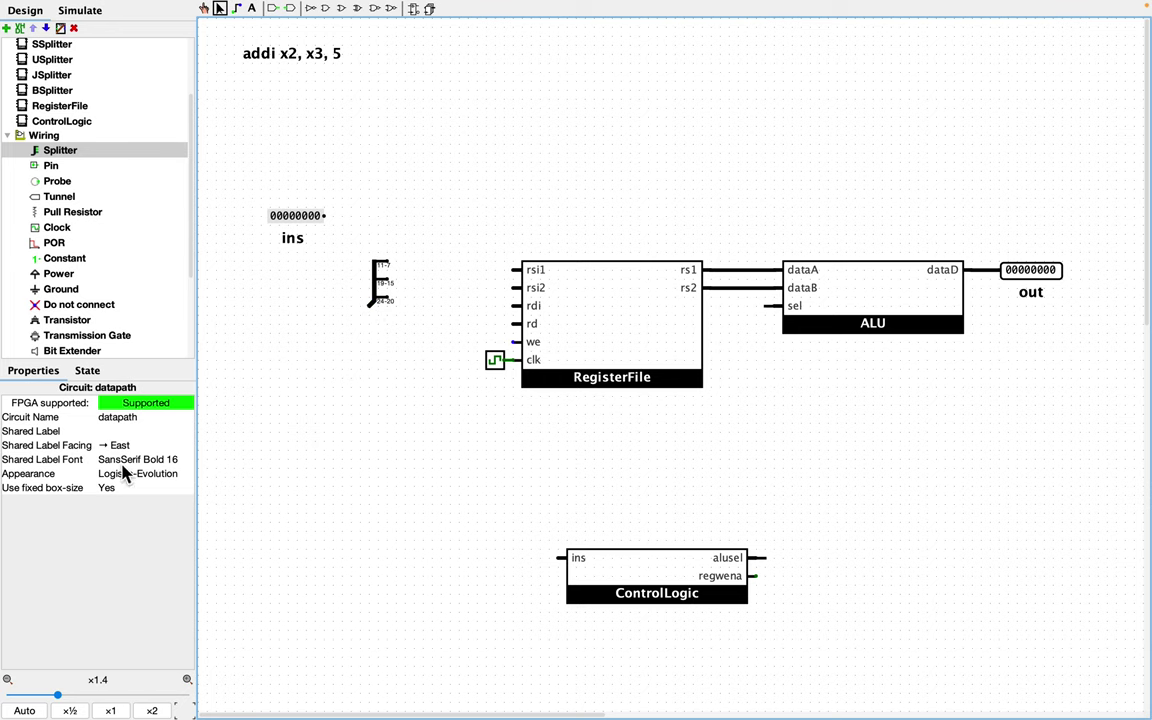
pyautogui.click(375, 292)
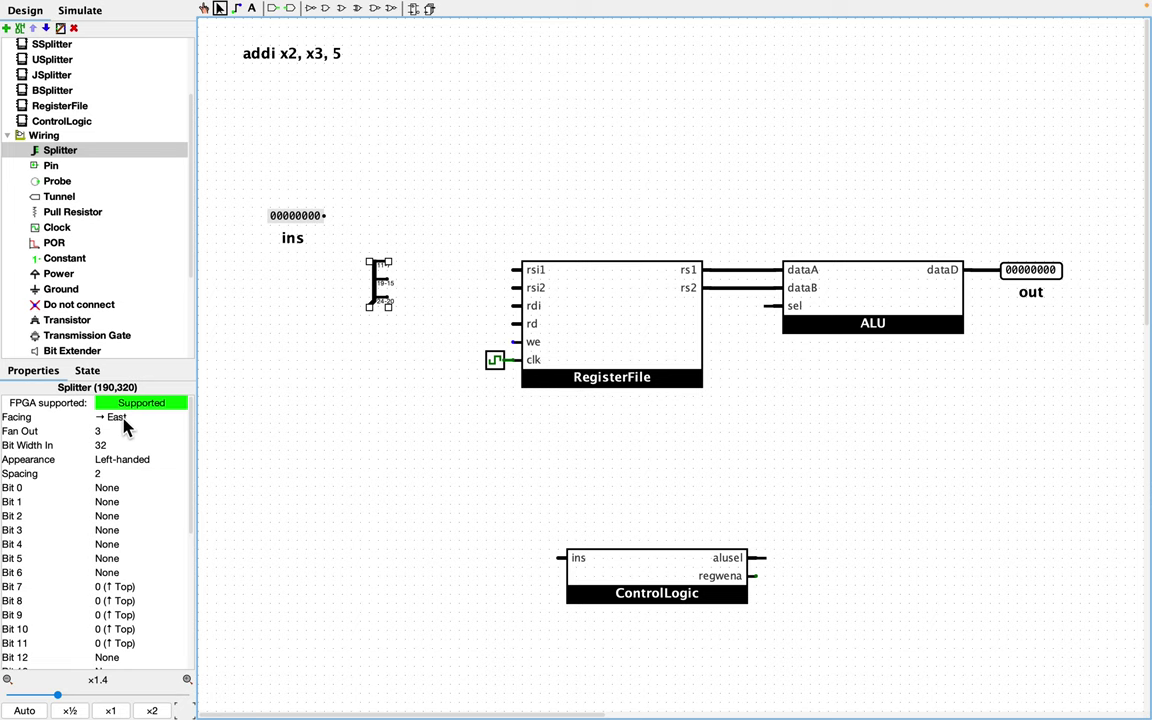
pyautogui.click(124, 460)
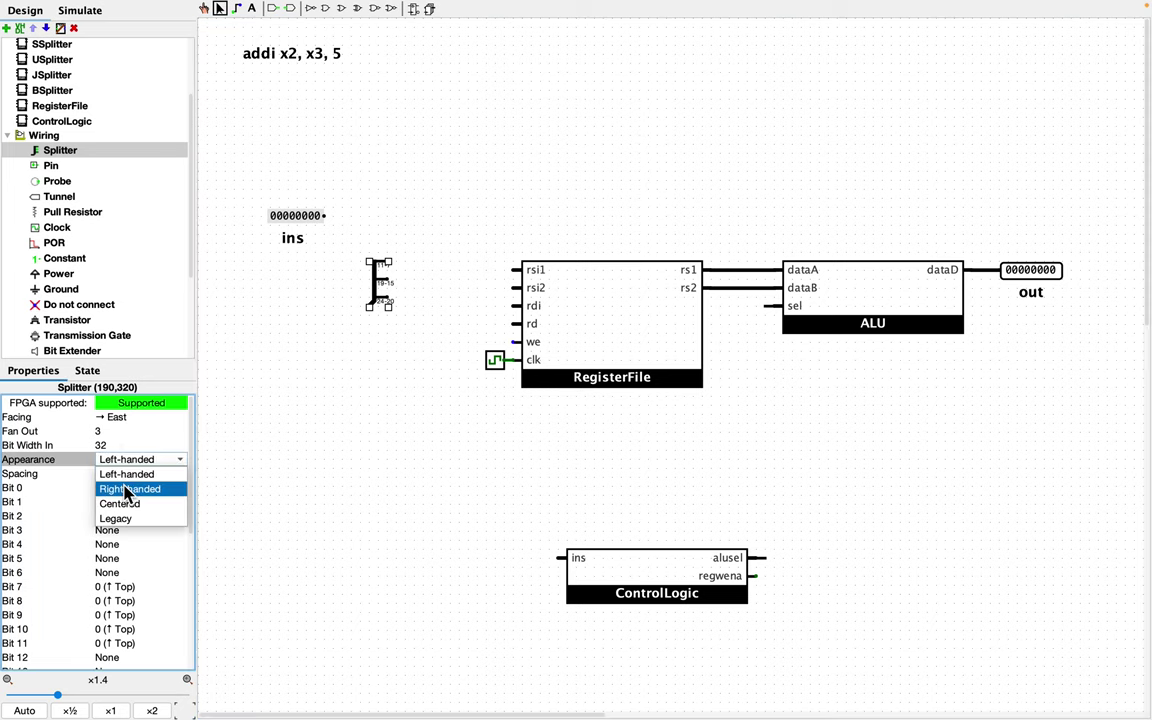
pyautogui.click(126, 489)
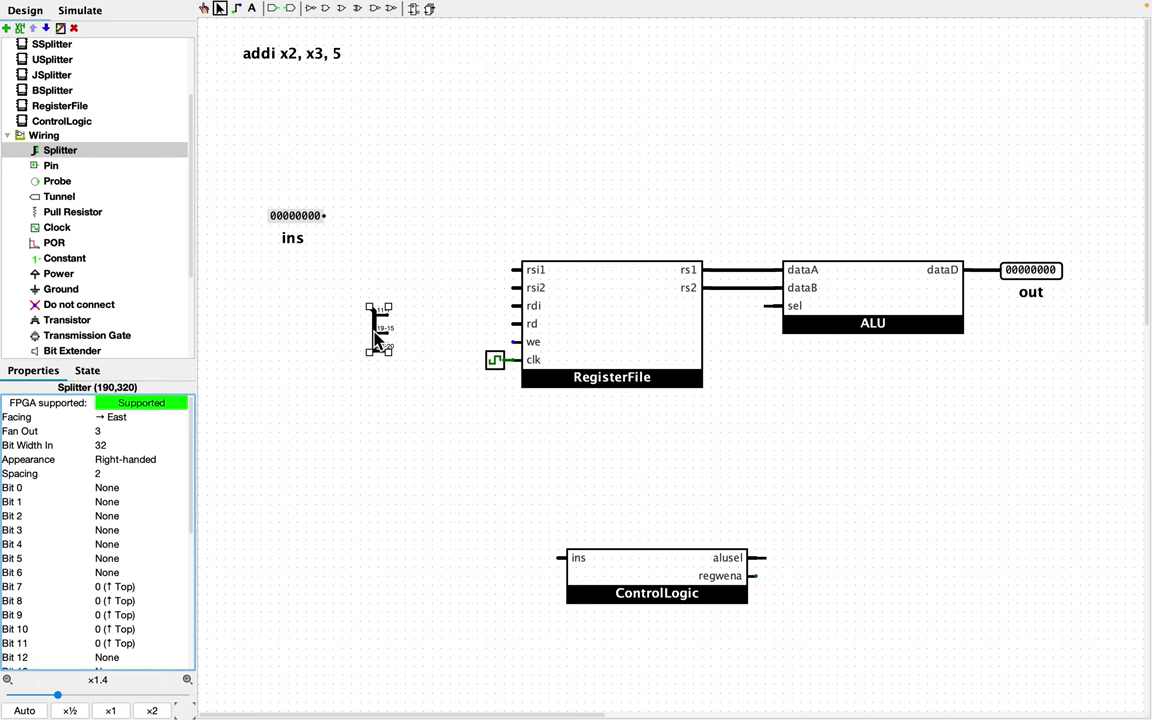
pyautogui.moveTo(383, 348); pyautogui.dragTo(350, 252)
pyautogui.click(376, 305)
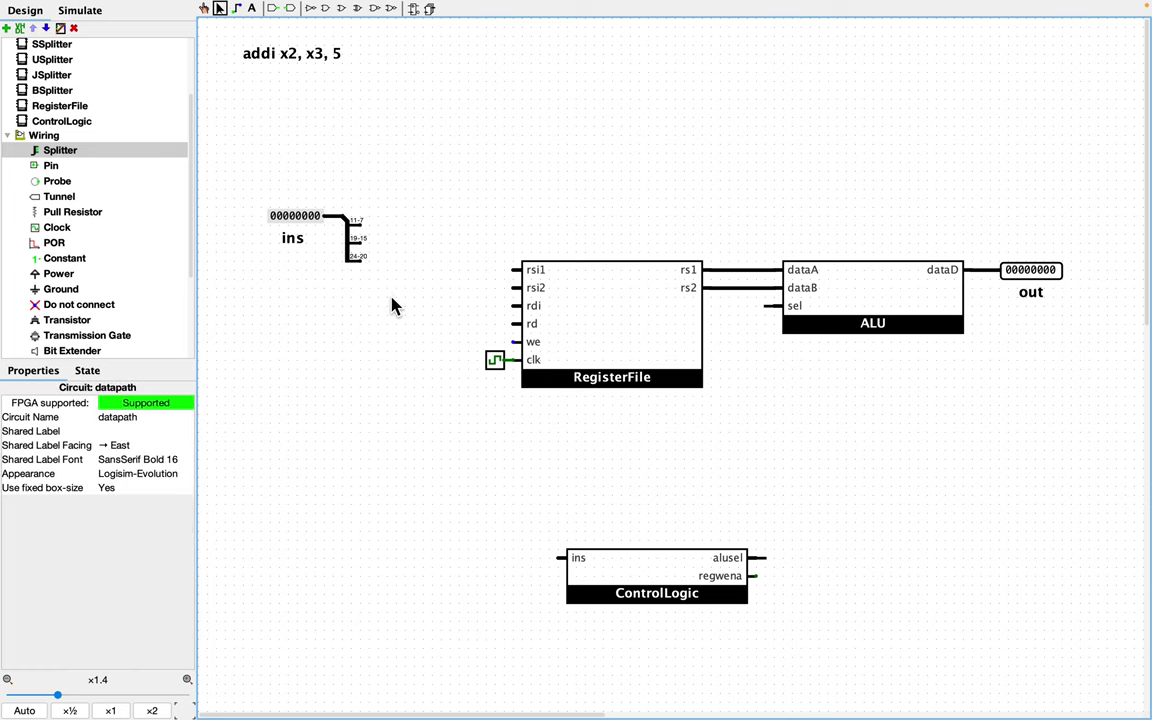
# Add an rdi tunnel on the splitter's 11-7 output and a copy on RegisterFile's rdi input.
pyautogui.click(59, 196)
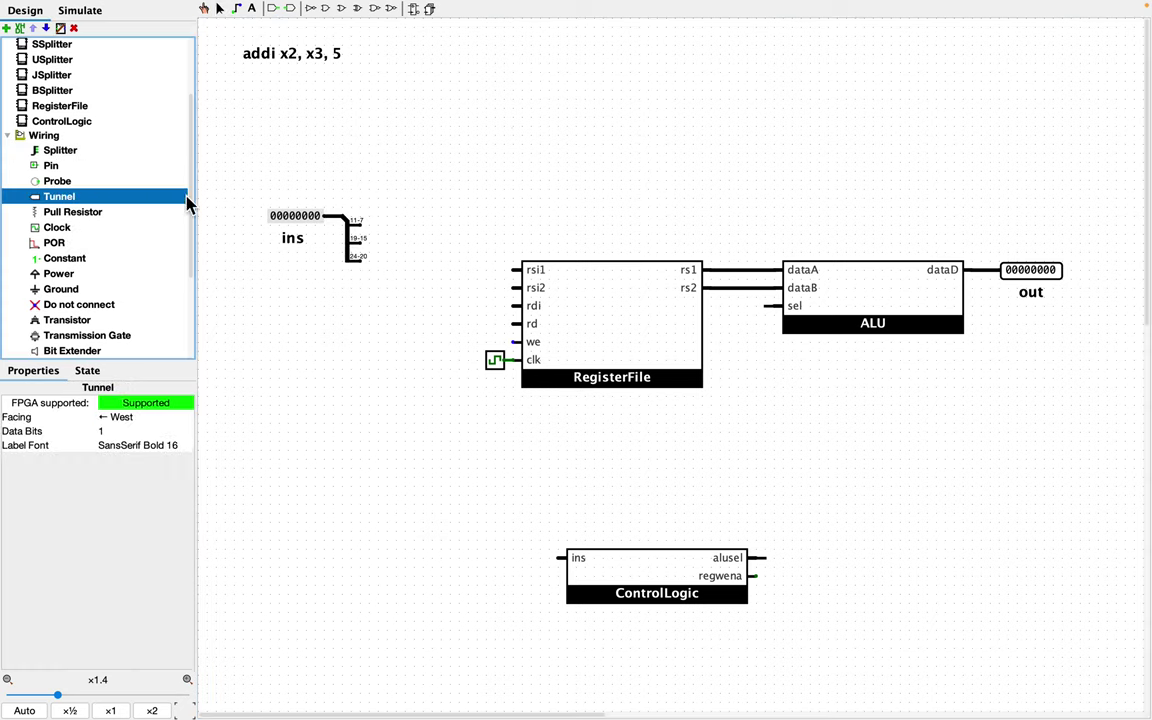
pyautogui.click(378, 227)
pyautogui.doubleClick(386, 225)
pyautogui.write('rdi')
pyautogui.press('Return')
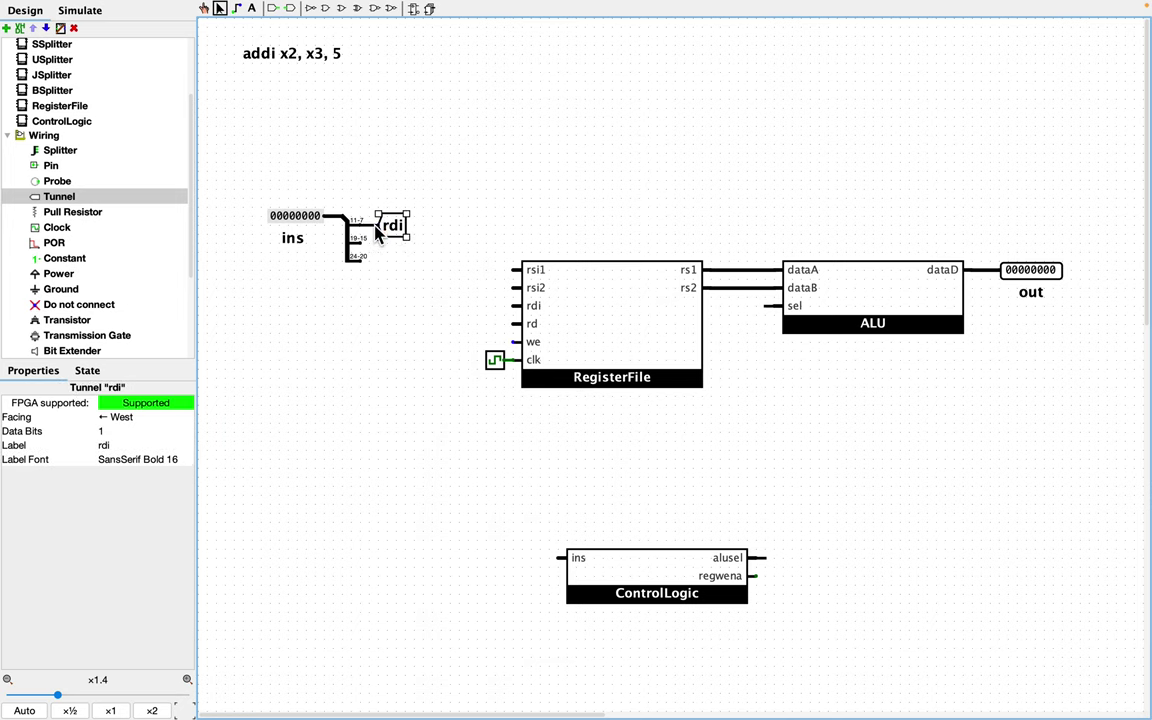
pyautogui.press('5')
pyautogui.hotkey('ctrl', 'c')
pyautogui.hotkey('ctrl', 'v')
pyautogui.click(416, 288)
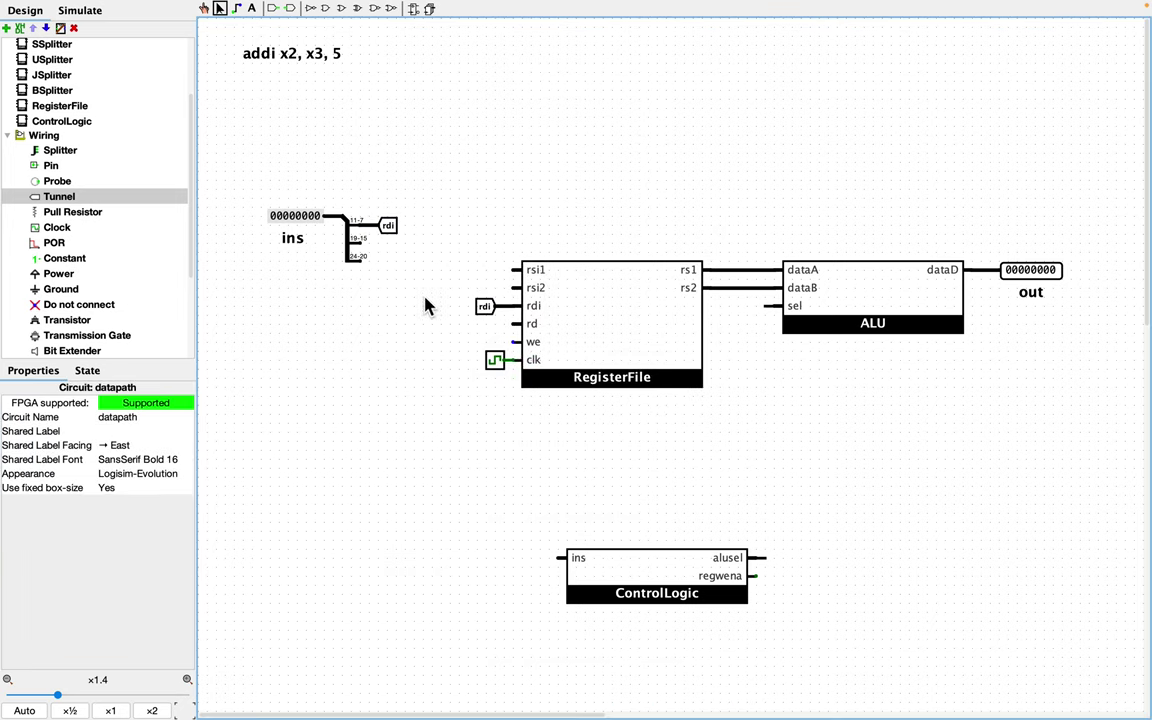
# Add an rs1 tunnel on the 19-15 output and a copy on the rsi1 input.
pyautogui.click(376, 244)
pyautogui.doubleClick(388, 244)
pyautogui.write('rs1')
pyautogui.press('Return')
pyautogui.press('5')
pyautogui.hotkey('ctrl', 'c')
pyautogui.hotkey('ctrl', 'v')
pyautogui.click(478, 270)
# Add an rs2 tunnel on the 24-20 output and an east-facing copy on rsi2.
pyautogui.click(386, 278)
pyautogui.click(388, 261)
pyautogui.hotkey('ctrl', 'c')
pyautogui.hotkey('ctrl', 'v')
pyautogui.click(478, 288)
pyautogui.click(145, 417)
pyautogui.click(137, 462)
pyautogui.click(452, 346)
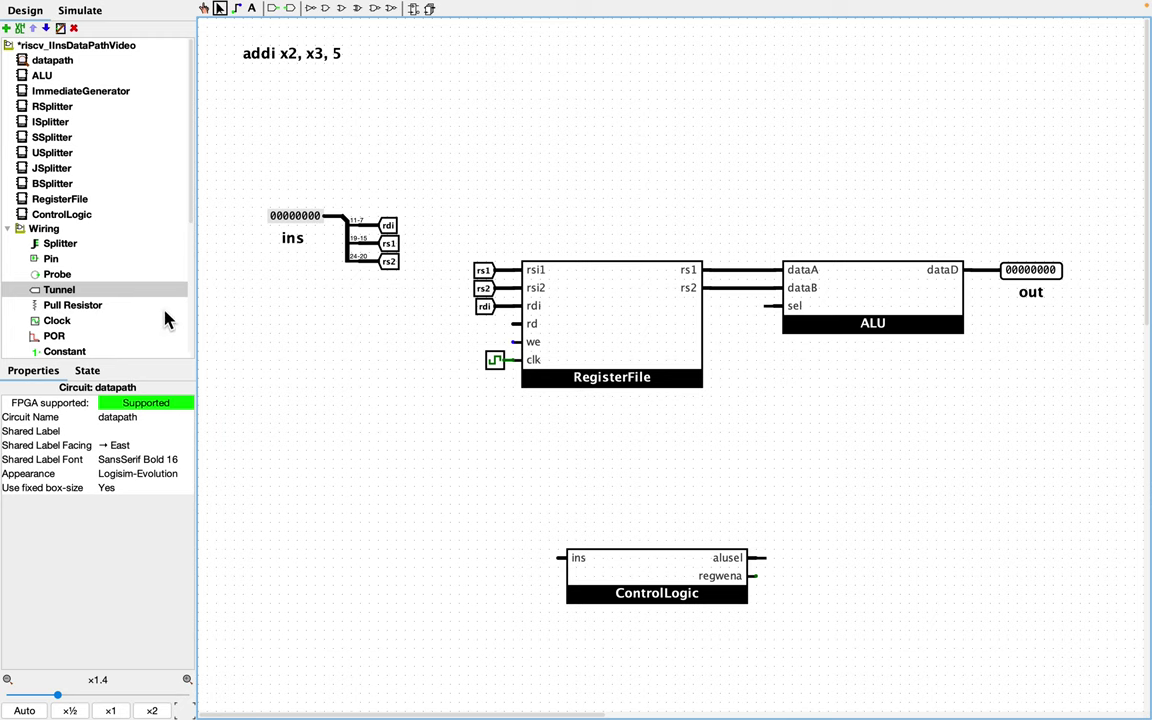
# Place the ImmediateGenerator circuit on the datapath canvas below the splitter.
pyautogui.click(82, 93)
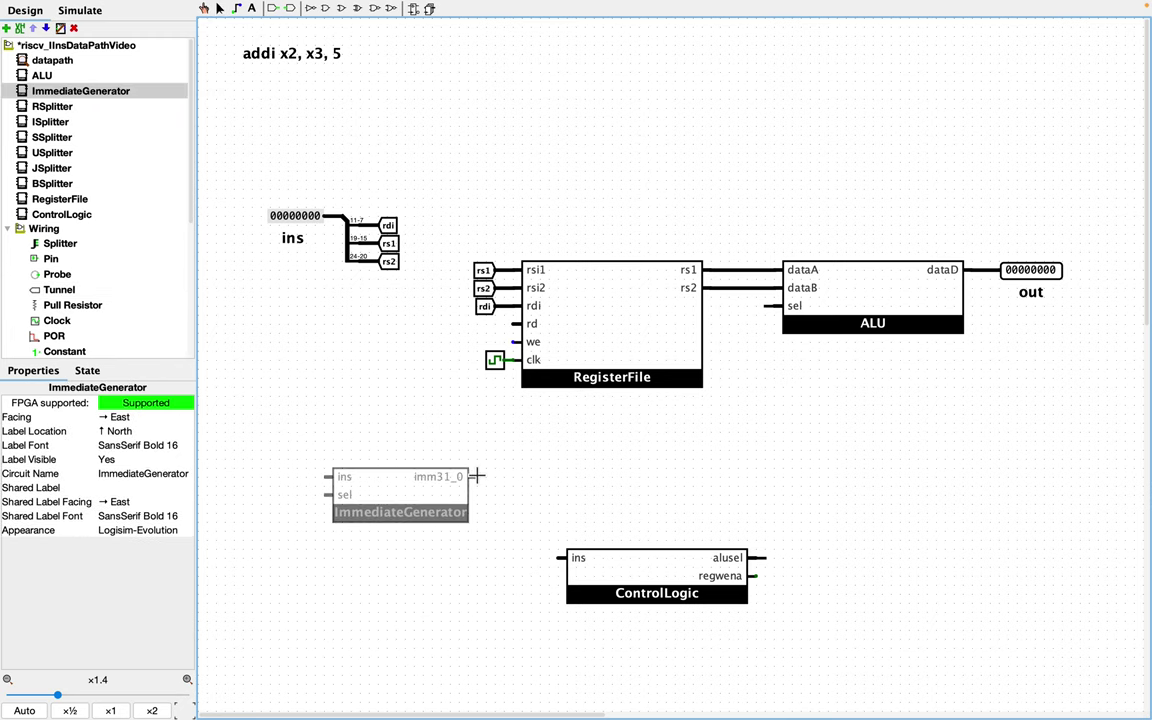
pyautogui.click(474, 476)
pyautogui.click(530, 472)
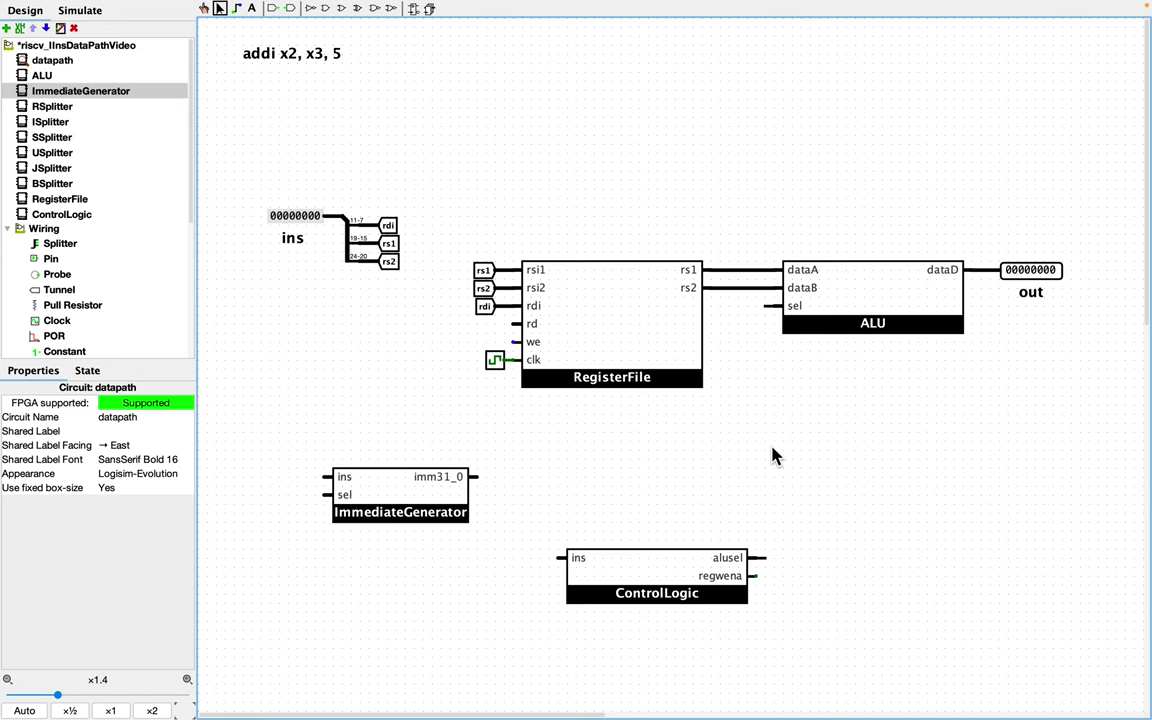
# Create a new circuit named ALUCtl.
pyautogui.click(7, 29)
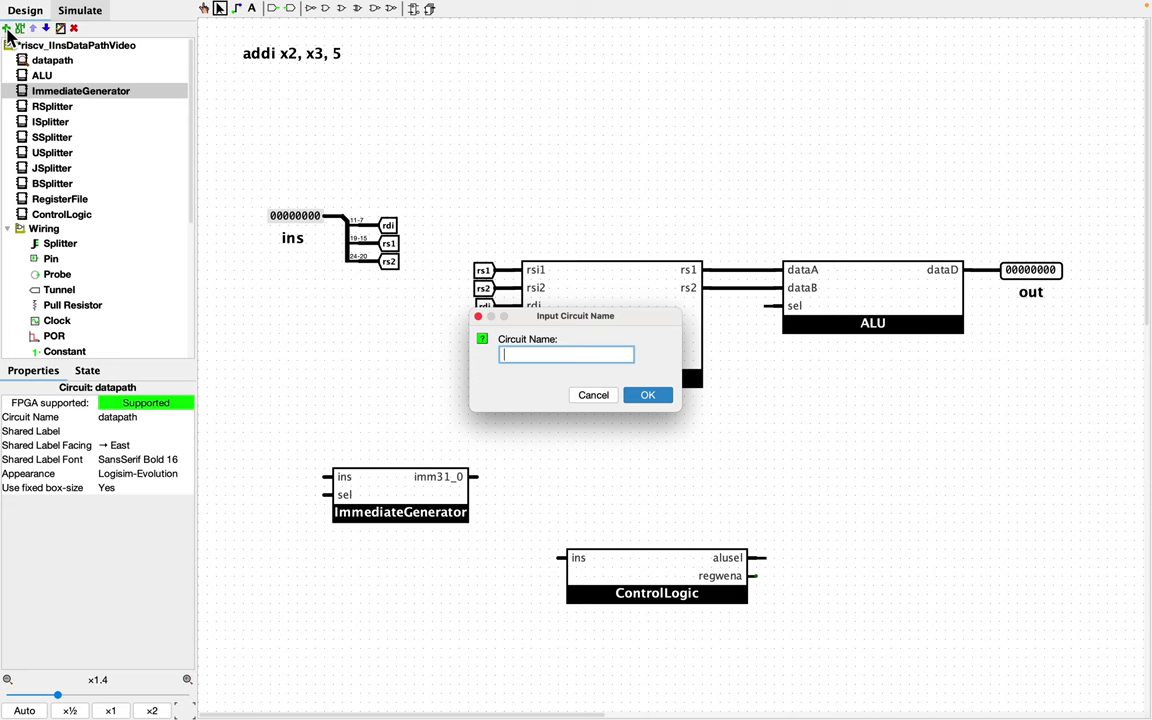
pyautogui.write('ALUCtl')
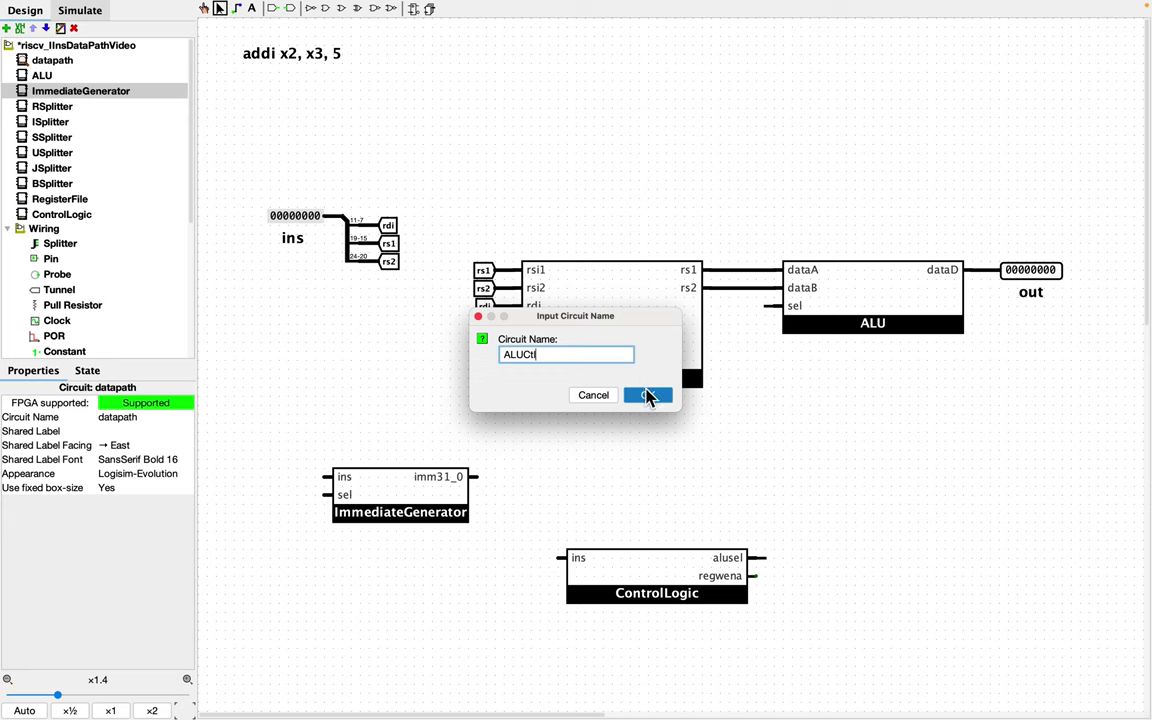
pyautogui.click(648, 396)
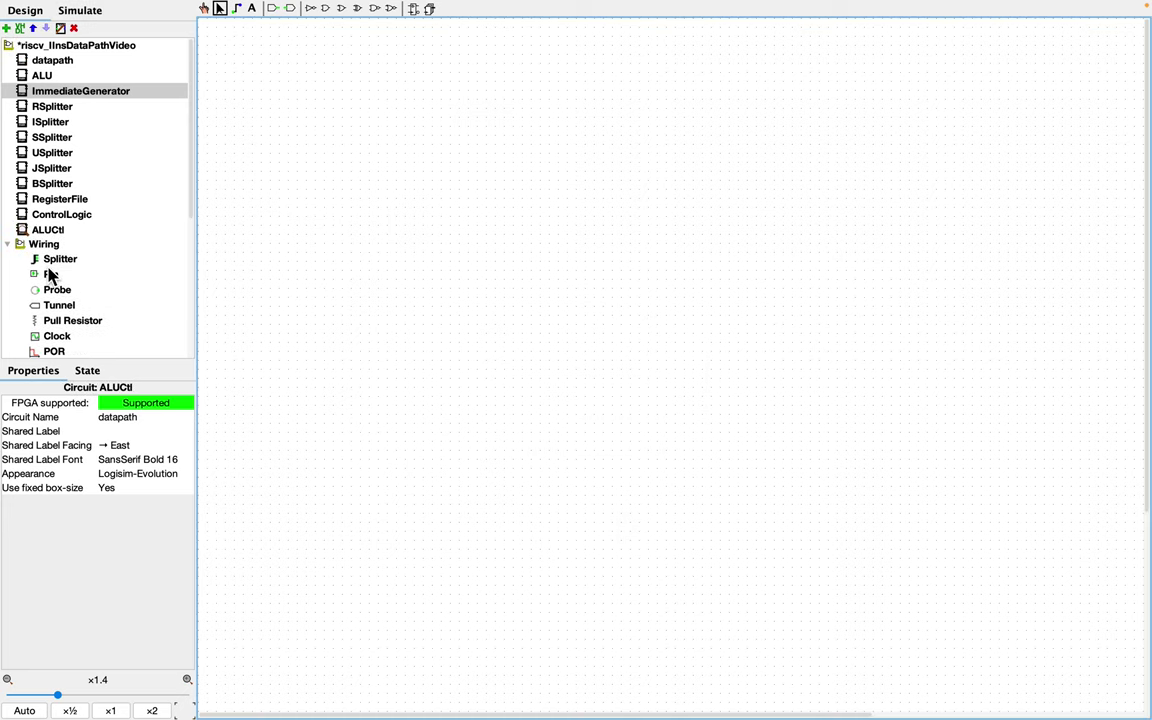
# Place an input pin labelled rs2 in the ALUCtl circuit.
pyautogui.scroll(-1, 64, 230)
pyautogui.scroll(-3, 60, 220)
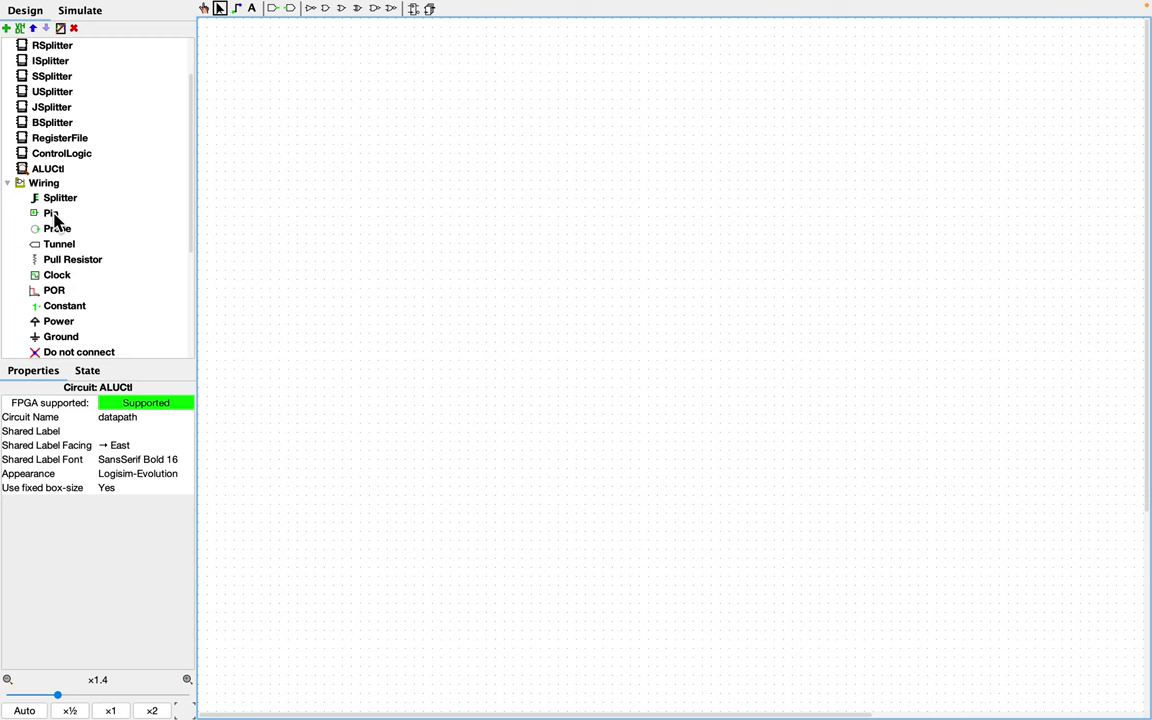
pyautogui.click(51, 214)
pyautogui.click(336, 189)
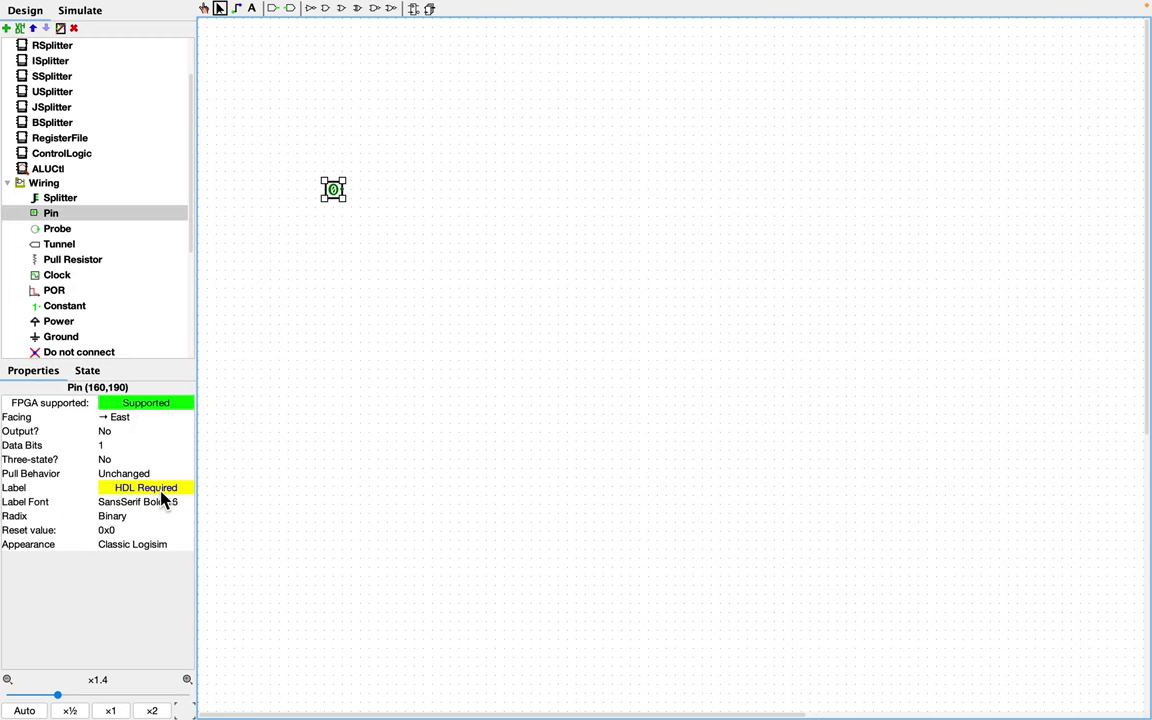
pyautogui.doubleClick(337, 193)
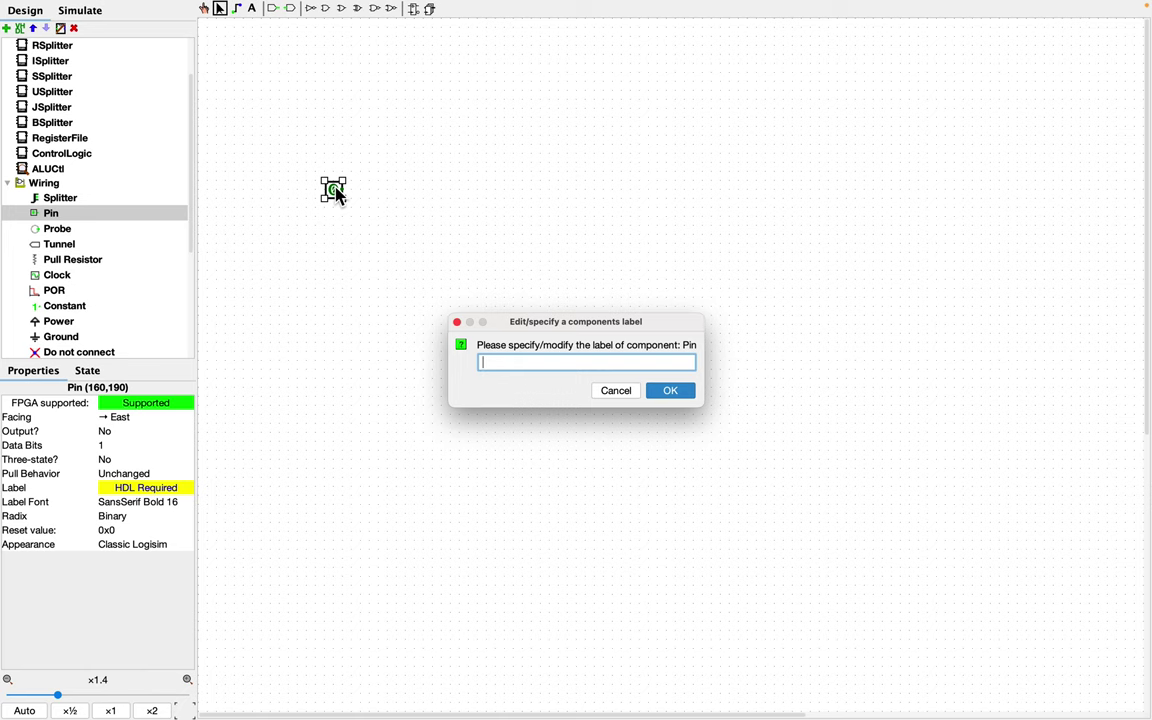
pyautogui.write('rs2')
pyautogui.press('Return')
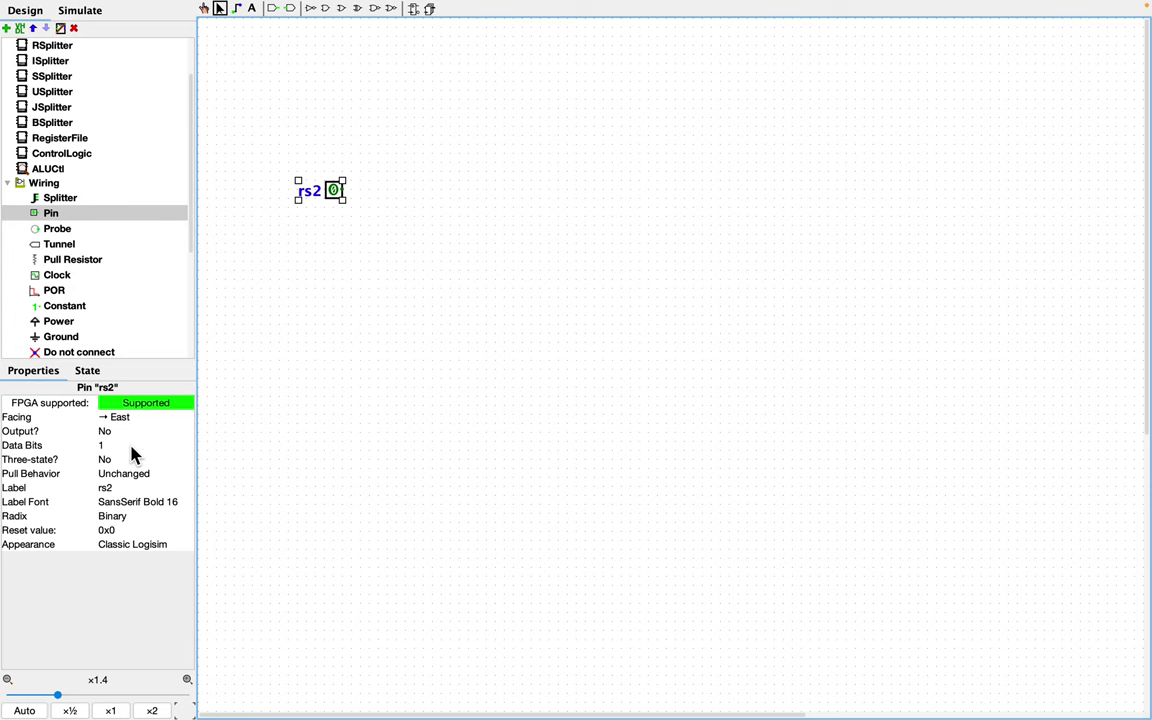
# Set the rs2 pin to 32 data bits with hexadecimal radix.
pyautogui.click(130, 445)
pyautogui.write('32')
pyautogui.press('Return')
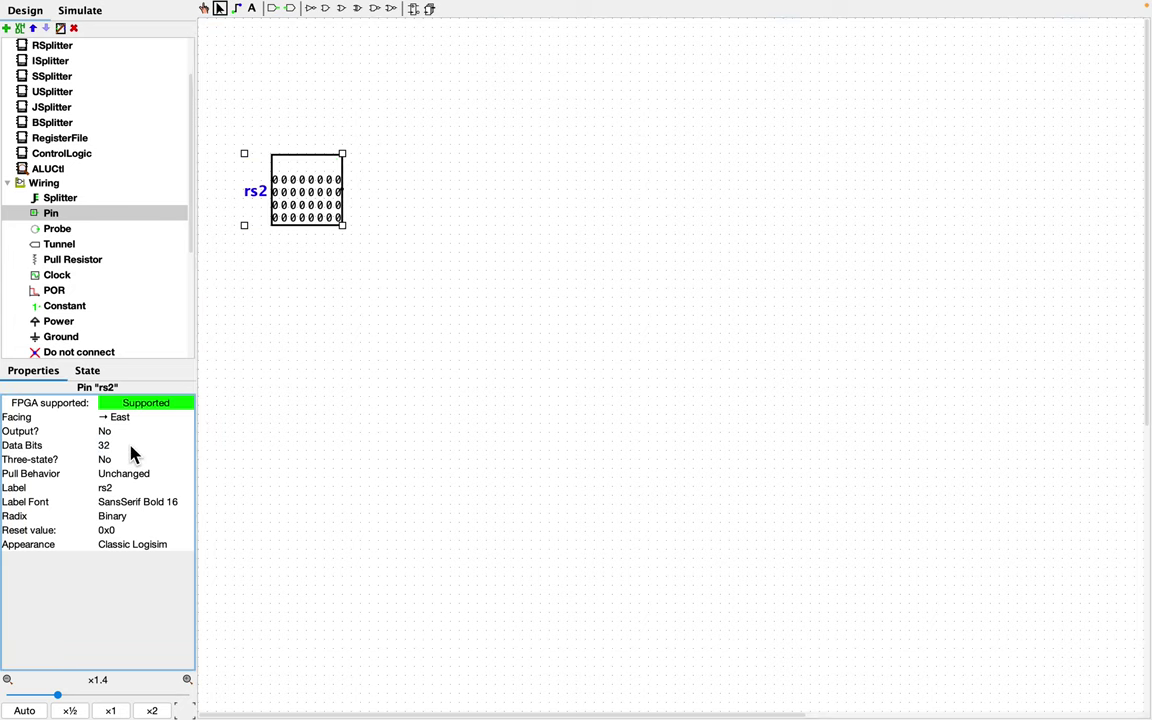
pyautogui.click(139, 518)
pyautogui.click(138, 590)
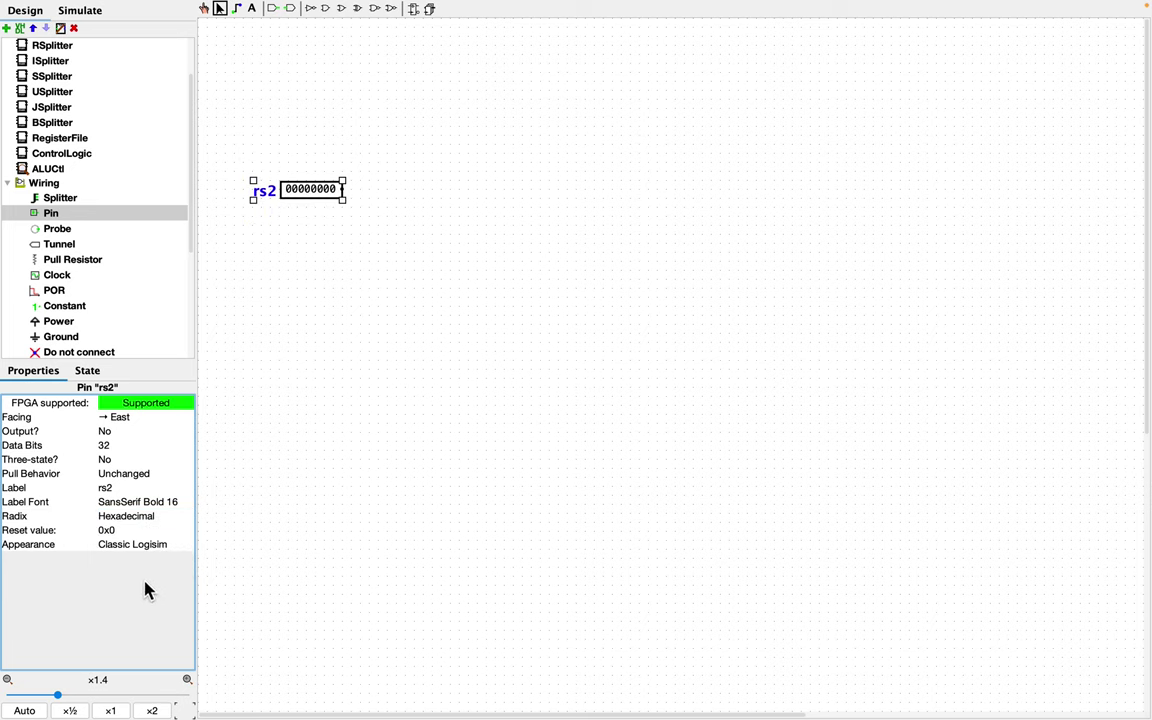
pyautogui.click(350, 350)
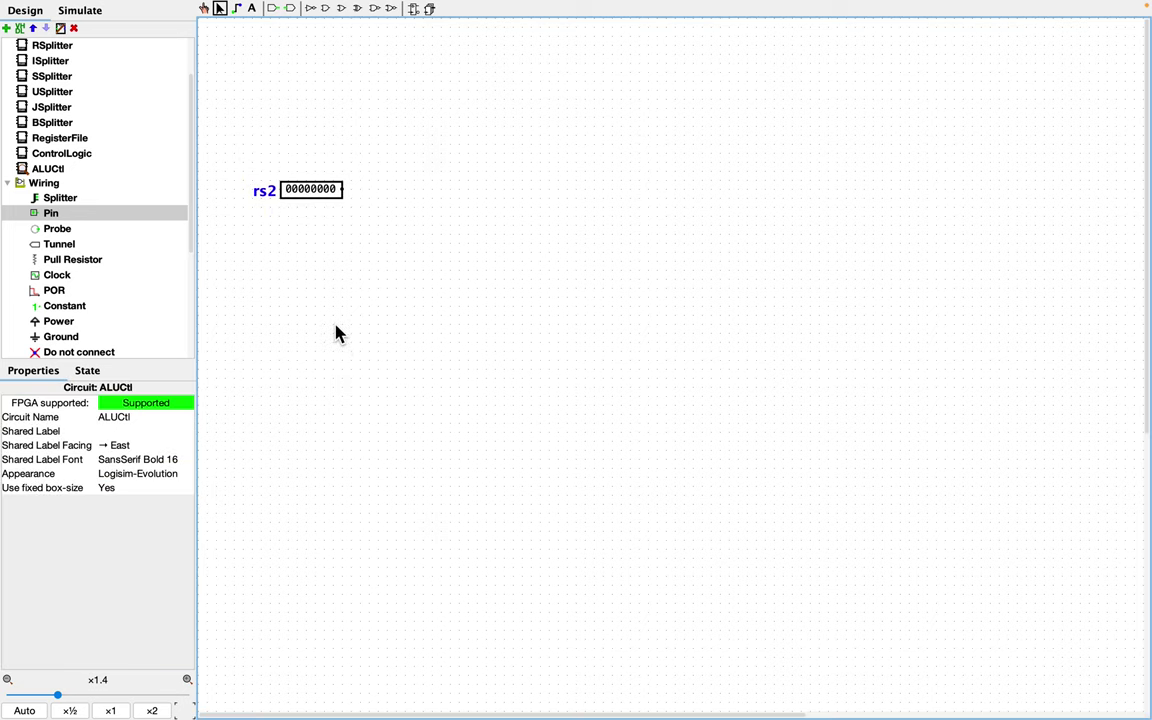
# Place a new 32-bit input pin below rs2.
pyautogui.click(104, 214)
pyautogui.click(335, 227)
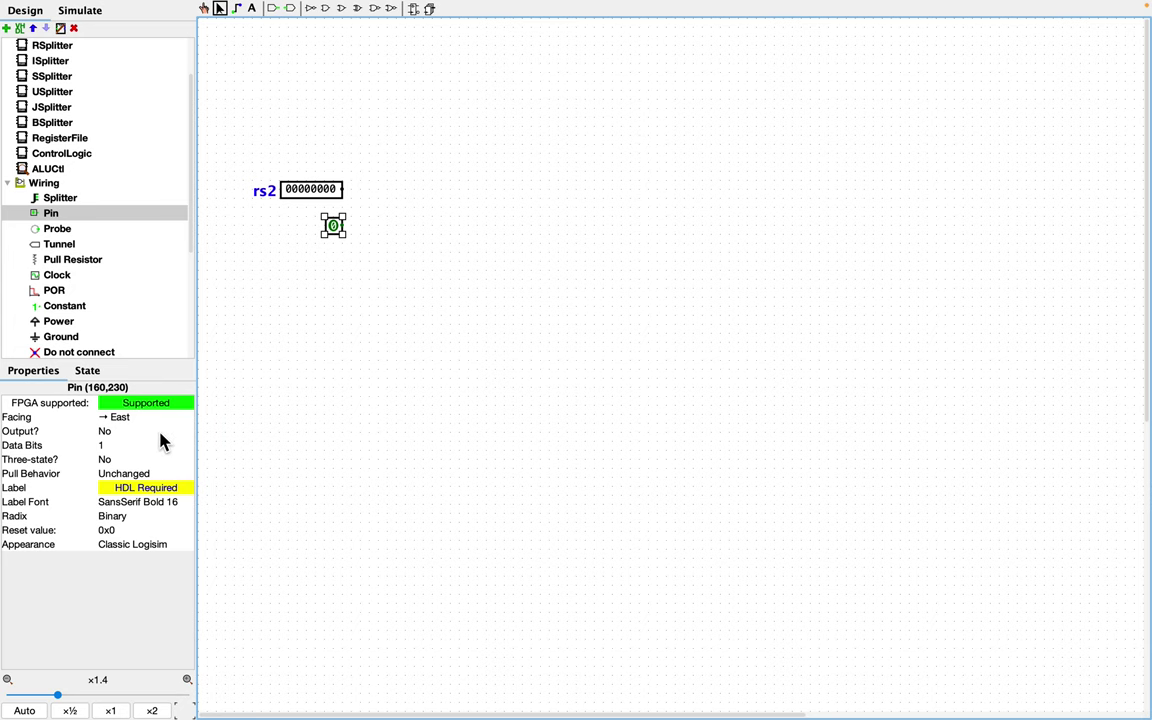
pyautogui.click(121, 444)
pyautogui.write('32')
pyautogui.press('Return')
pyautogui.moveTo(307, 256); pyautogui.dragTo(325, 290)
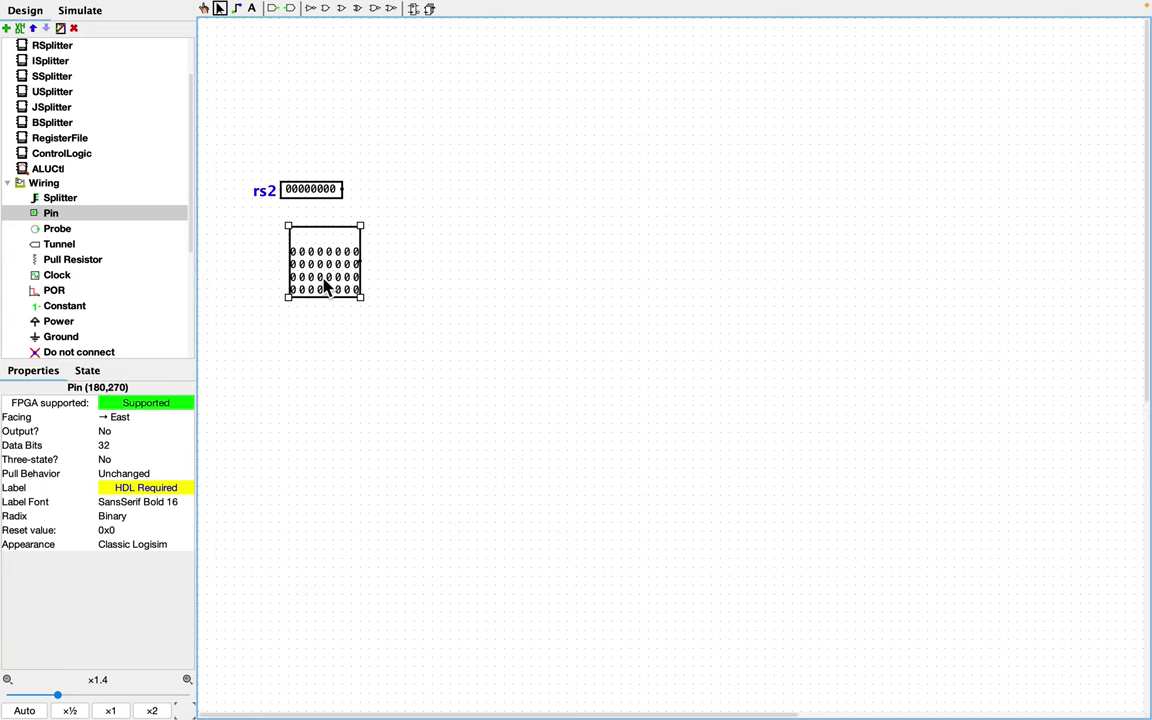
# Label the new pin imm31_0, show it in hexadecimal, and line it up with rs2.
pyautogui.doubleClick(325, 290)
pyautogui.write('imm')
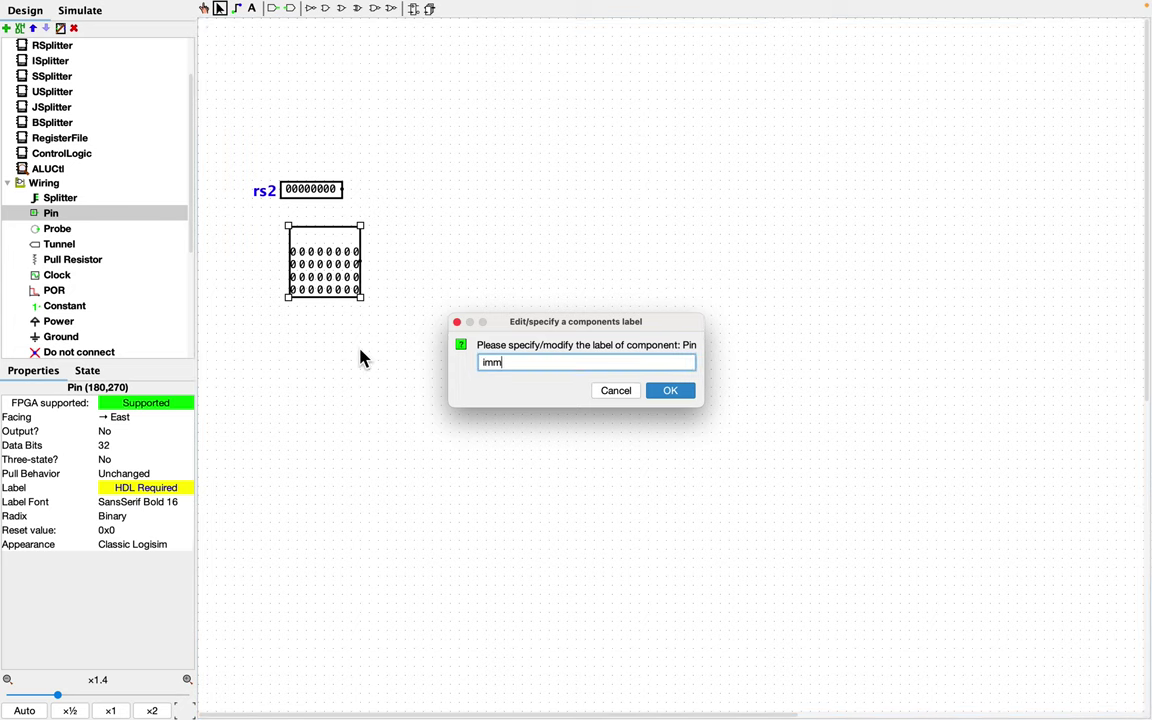
pyautogui.write('31_0')
pyautogui.press('Return')
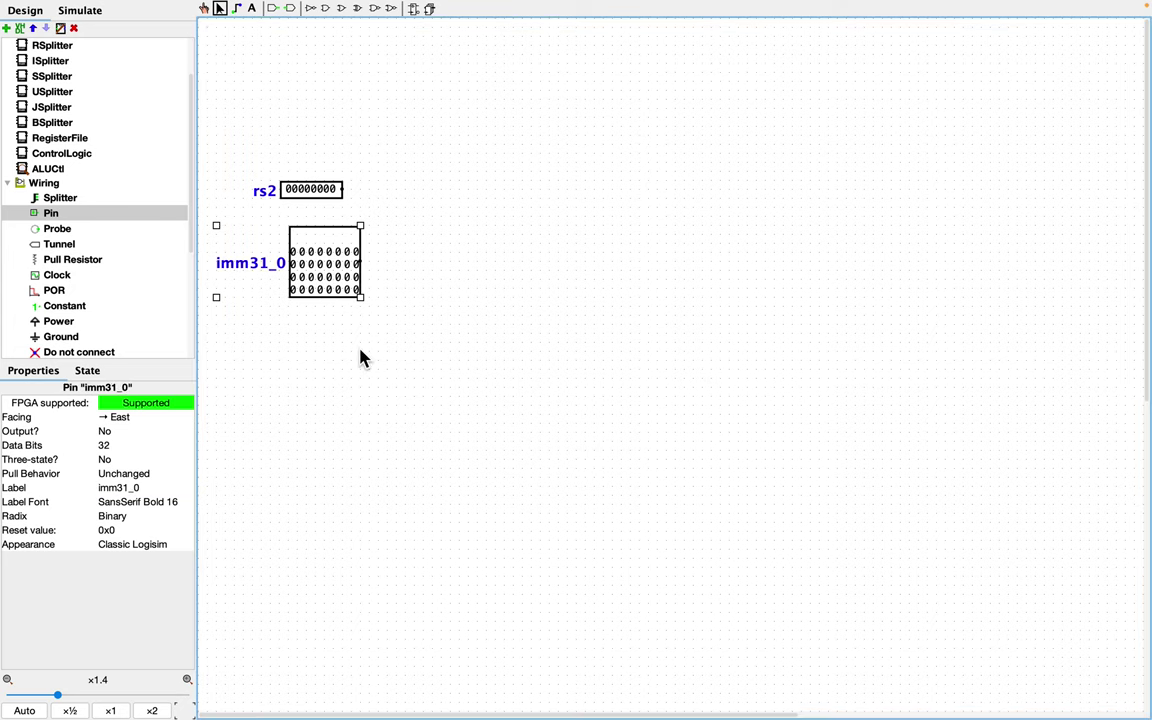
pyautogui.click(139, 517)
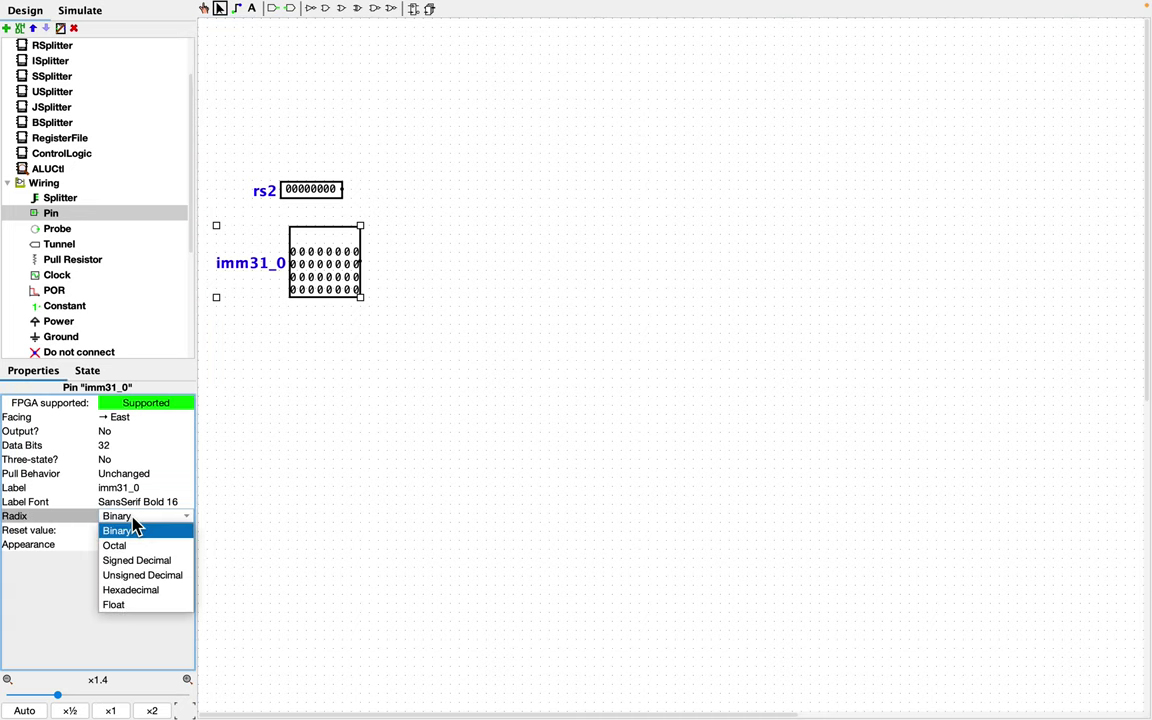
pyautogui.click(136, 589)
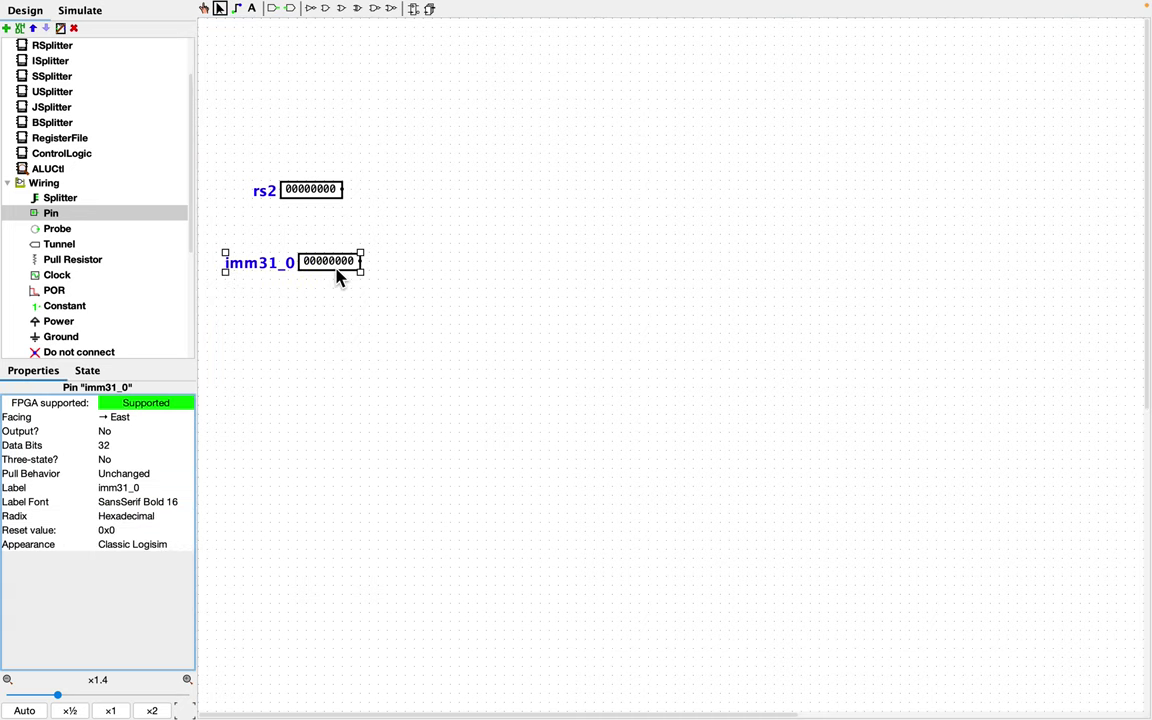
pyautogui.moveTo(320, 195); pyautogui.dragTo(347, 197)
pyautogui.moveTo(338, 265); pyautogui.dragTo(347, 267)
pyautogui.click(342, 317)
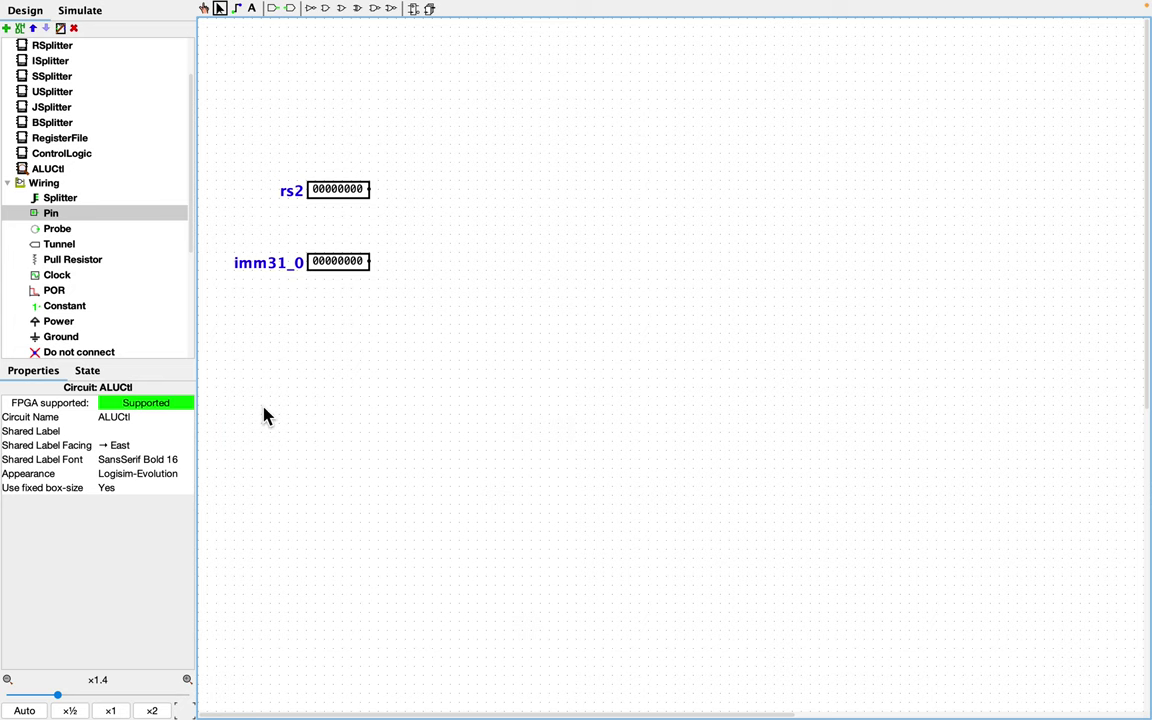
# Add a 1-bit input pin labelled bsel below imm31_0.
pyautogui.click(85, 215)
pyautogui.click(360, 324)
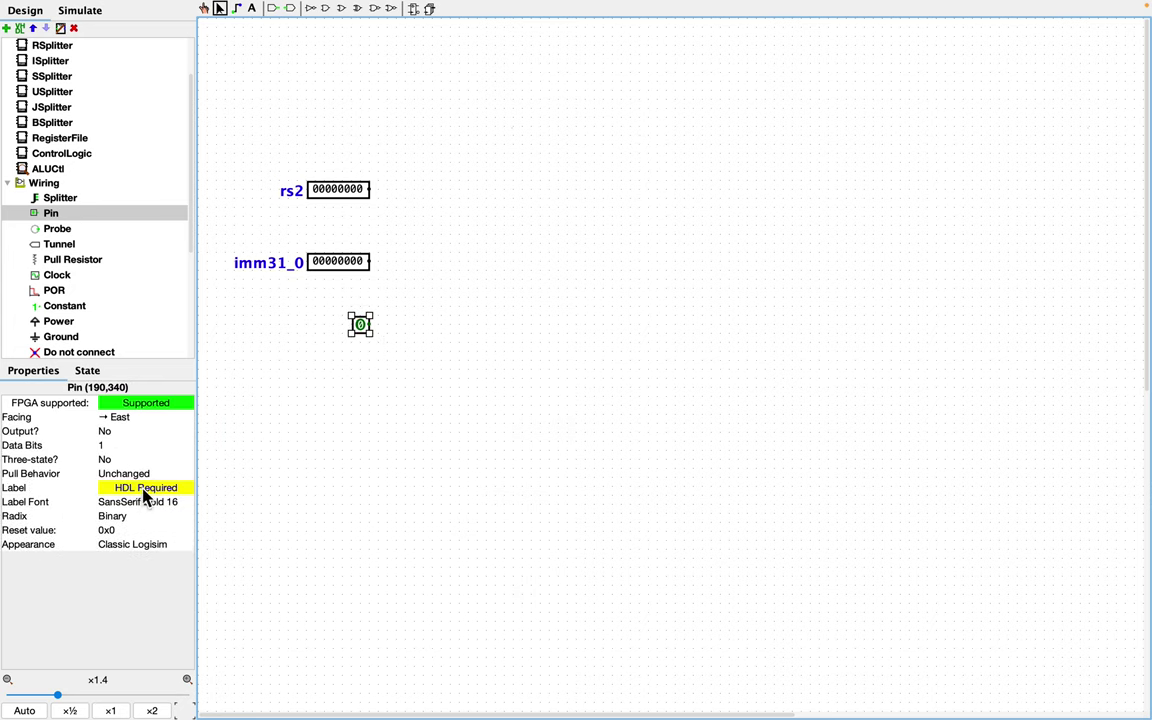
pyautogui.doubleClick(361, 330)
pyautogui.write('bsel')
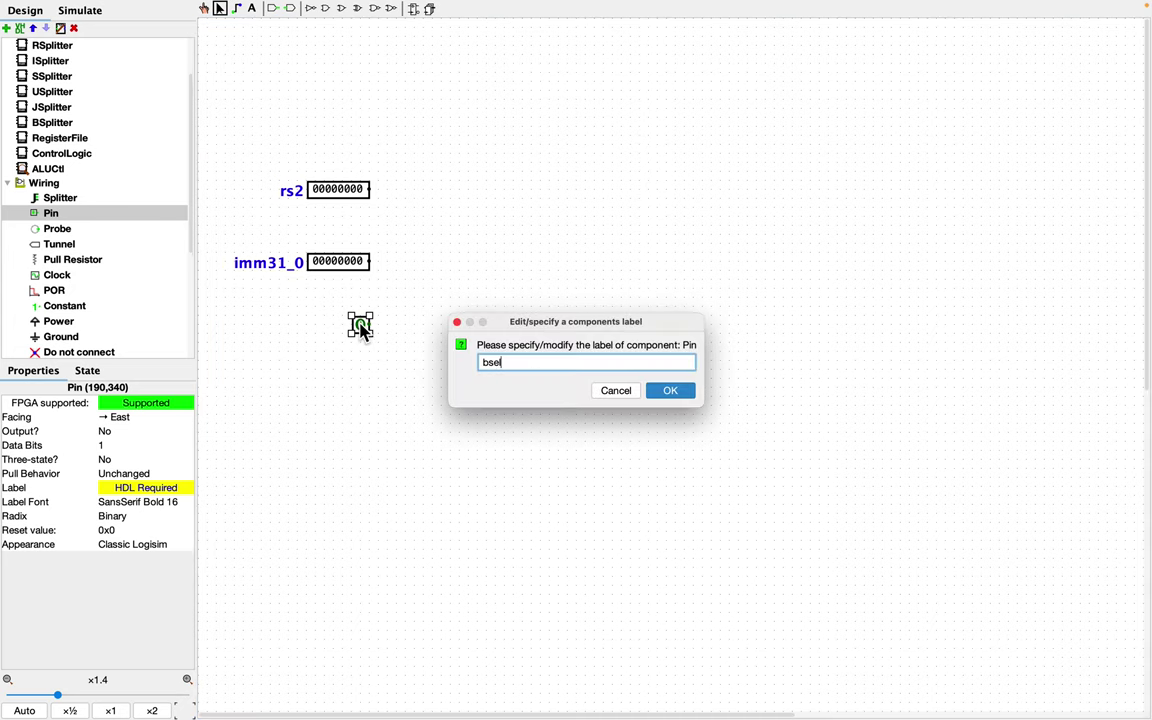
pyautogui.press('Return')
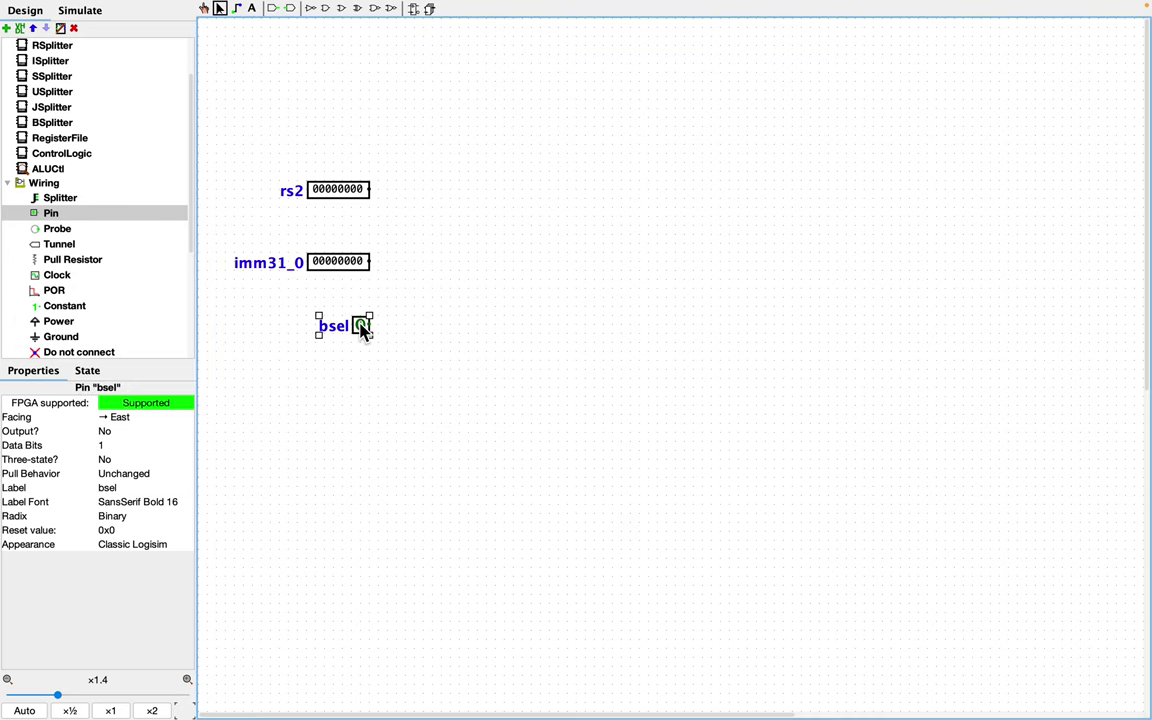
pyautogui.click(356, 384)
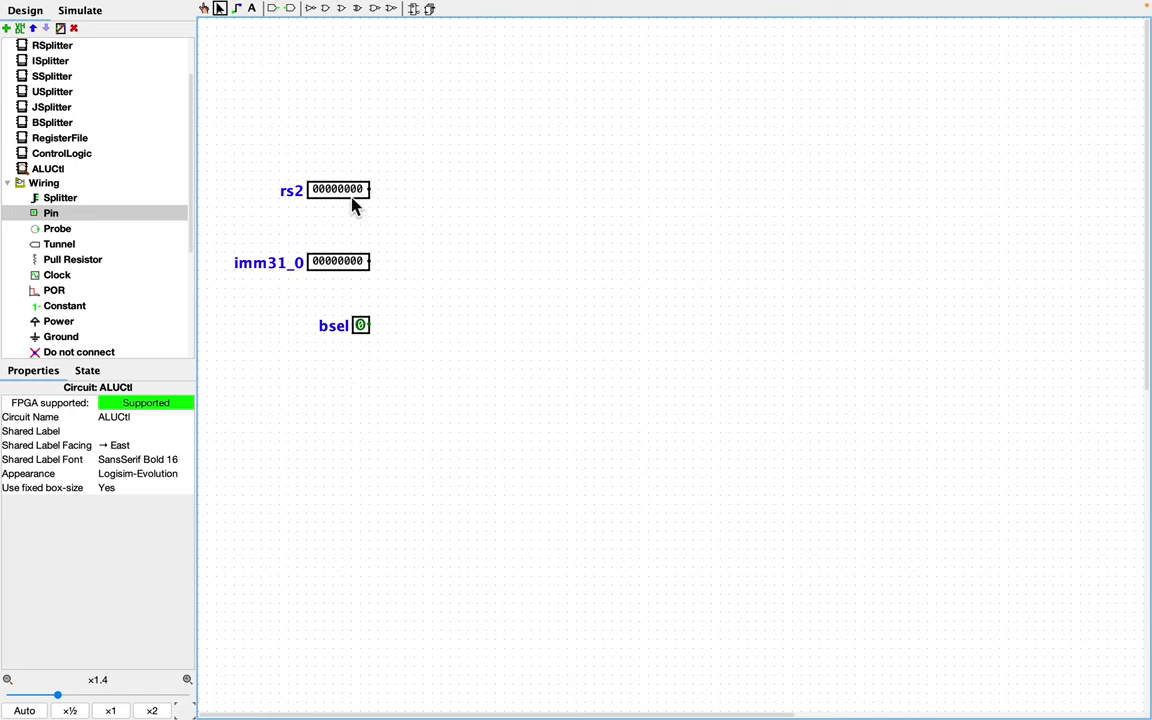
pyautogui.hscroll(1, 375, 234)
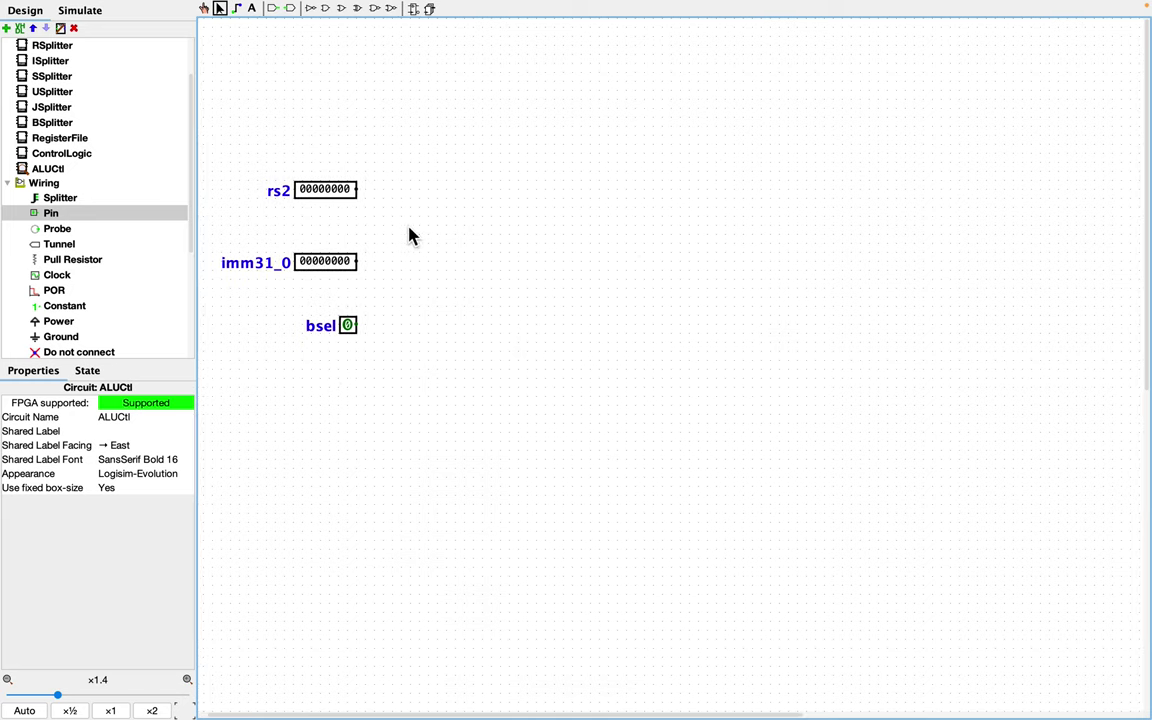
# Place a west-facing output pin to the right of the inputs.
pyautogui.hscroll(-1, 400, 230)
pyautogui.click(110, 213)
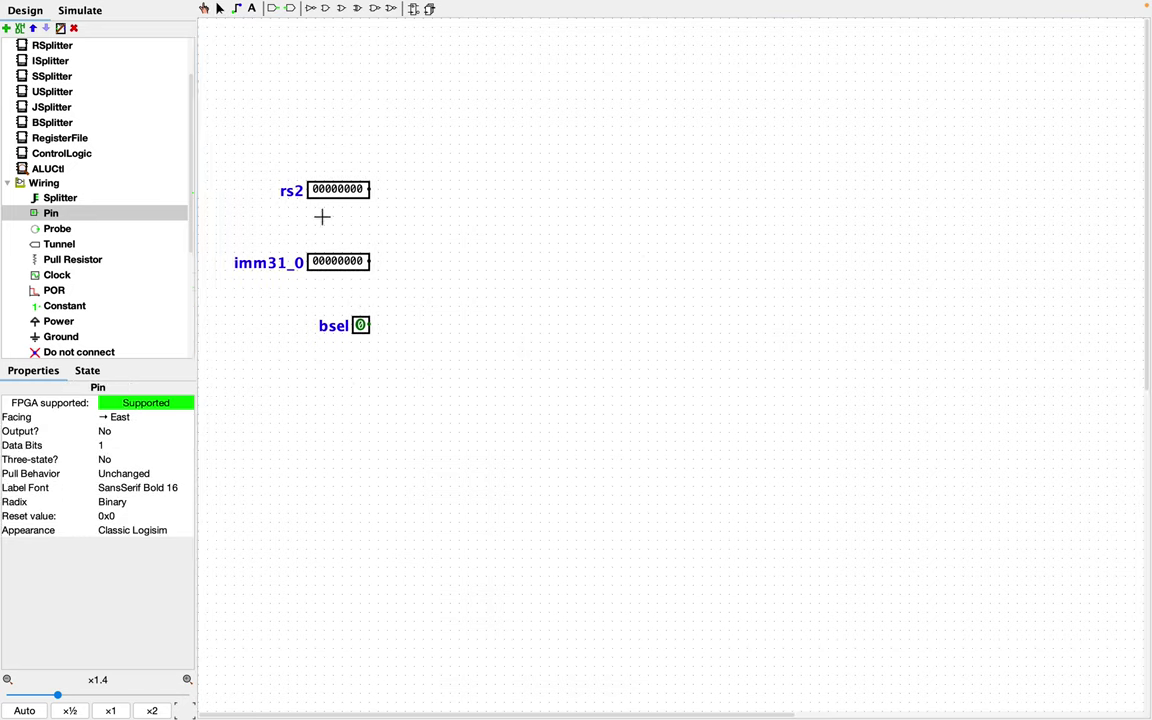
pyautogui.click(740, 243)
pyautogui.click(136, 418)
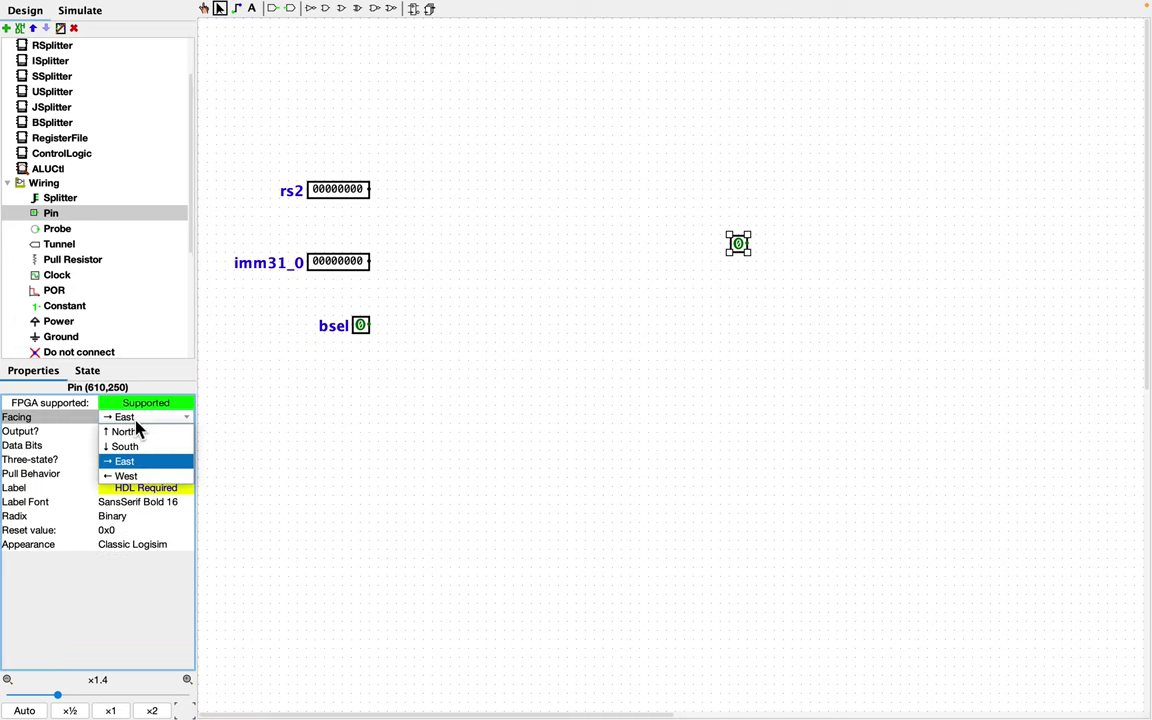
pyautogui.click(125, 476)
pyautogui.click(124, 432)
pyautogui.click(126, 455)
# Make the output pin 32 bits wide and label it dataB.
pyautogui.click(122, 446)
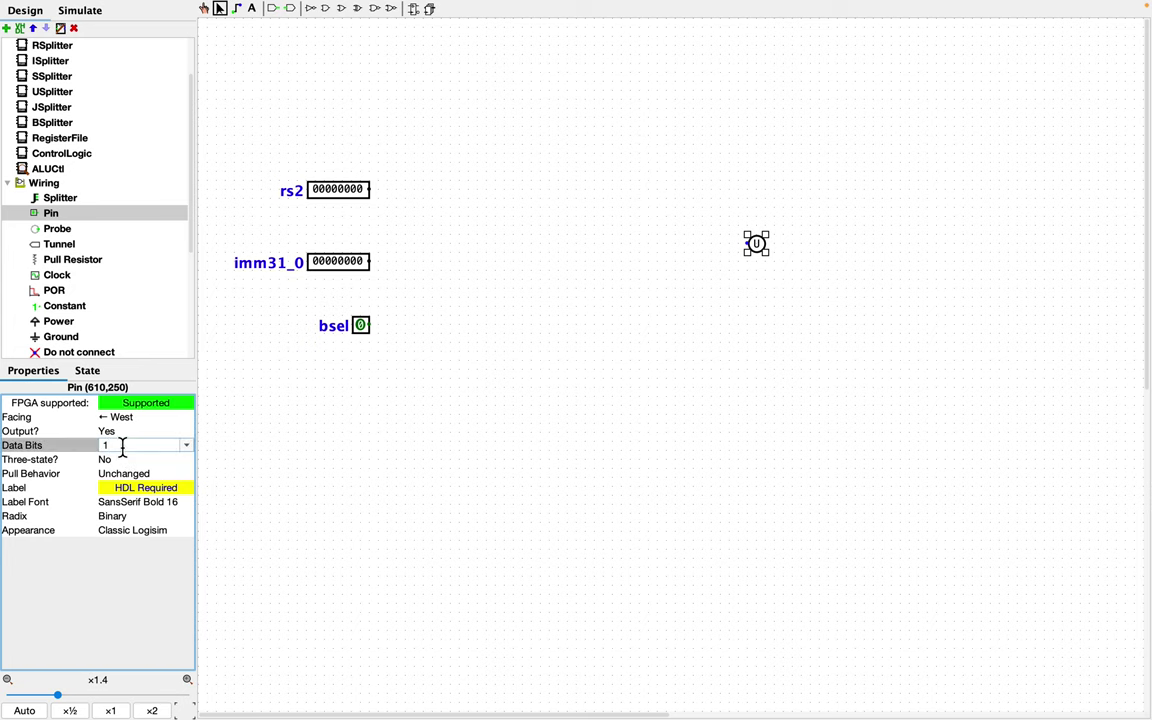
pyautogui.press('BackSpace')
pyautogui.write('32')
pyautogui.press('Return')
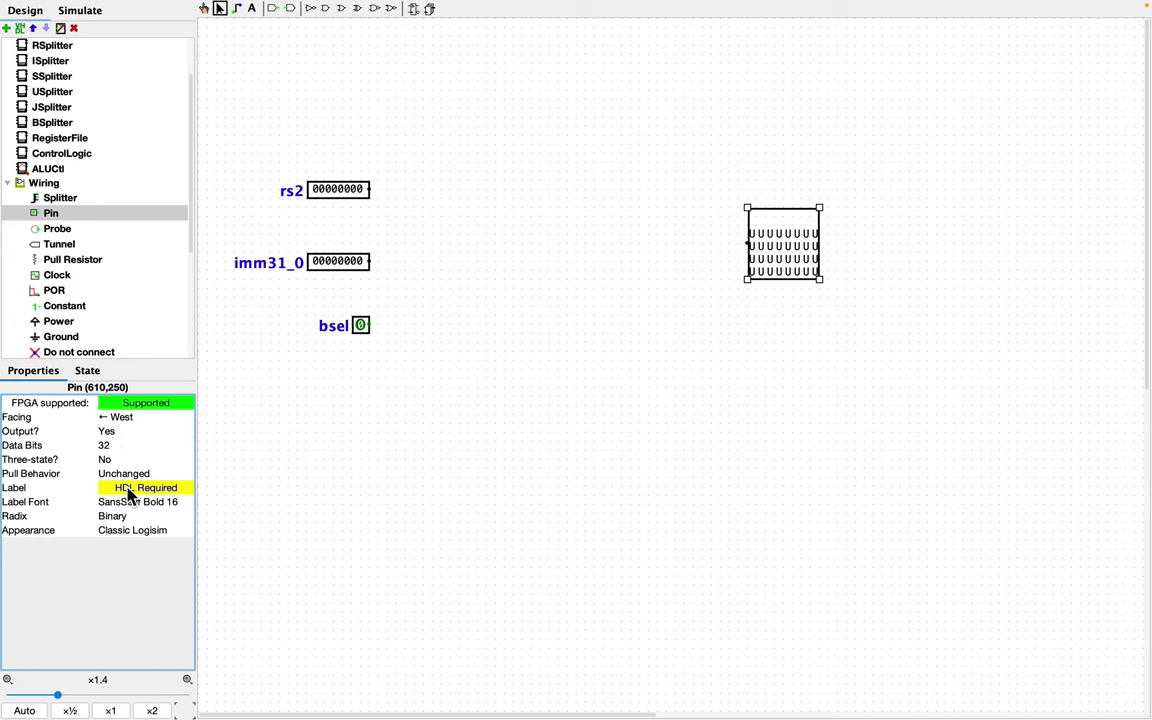
pyautogui.doubleClick(775, 267)
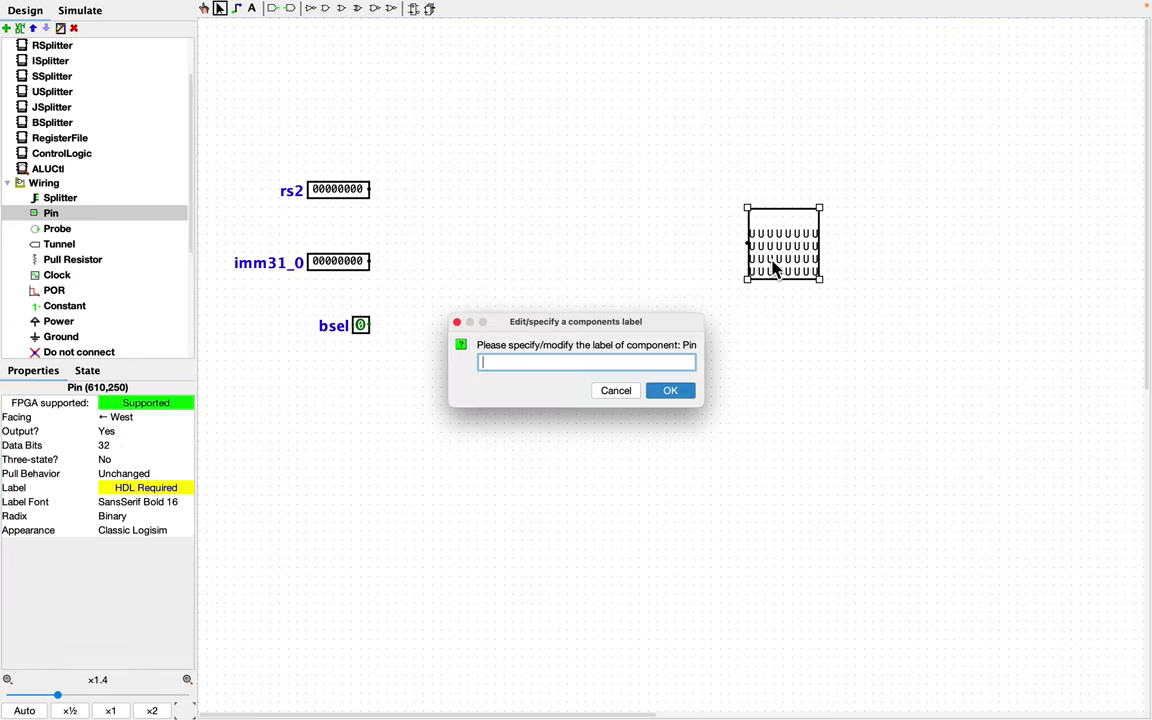
pyautogui.write('dataB')
pyautogui.press('Return')
pyautogui.click(771, 365)
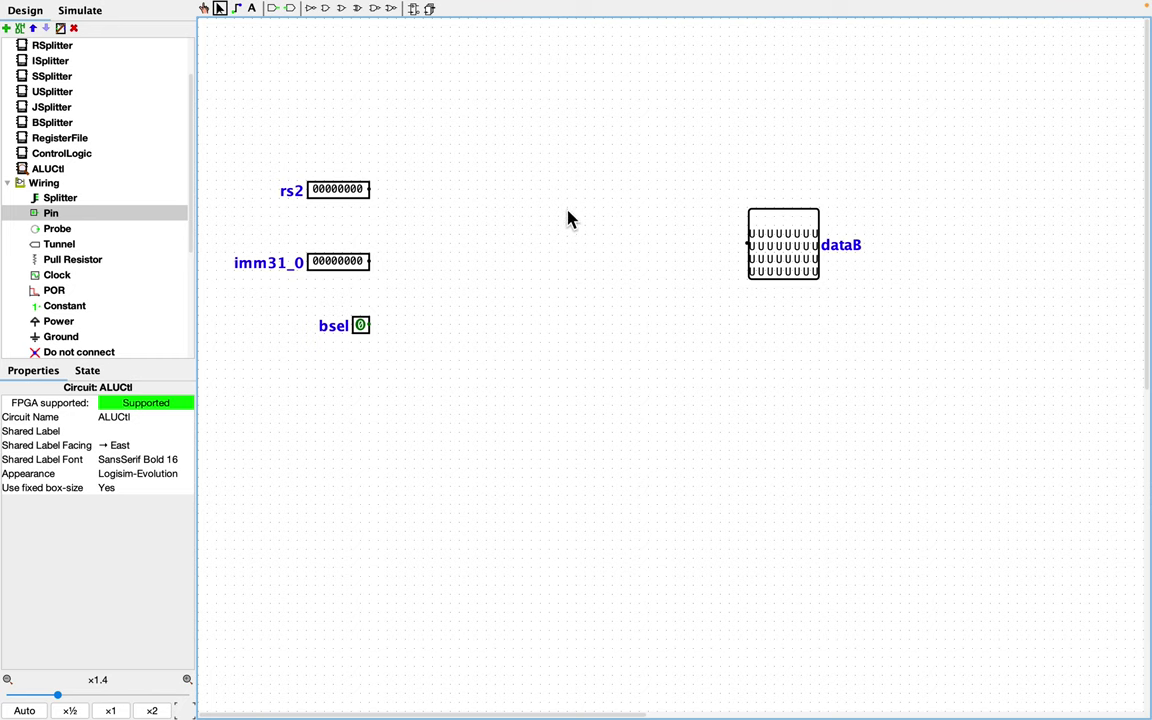
# Add a 32-bit multiplexer wired from rs2, imm31_0 and bsel to dataB.
pyautogui.scroll(-5, 110, 222)
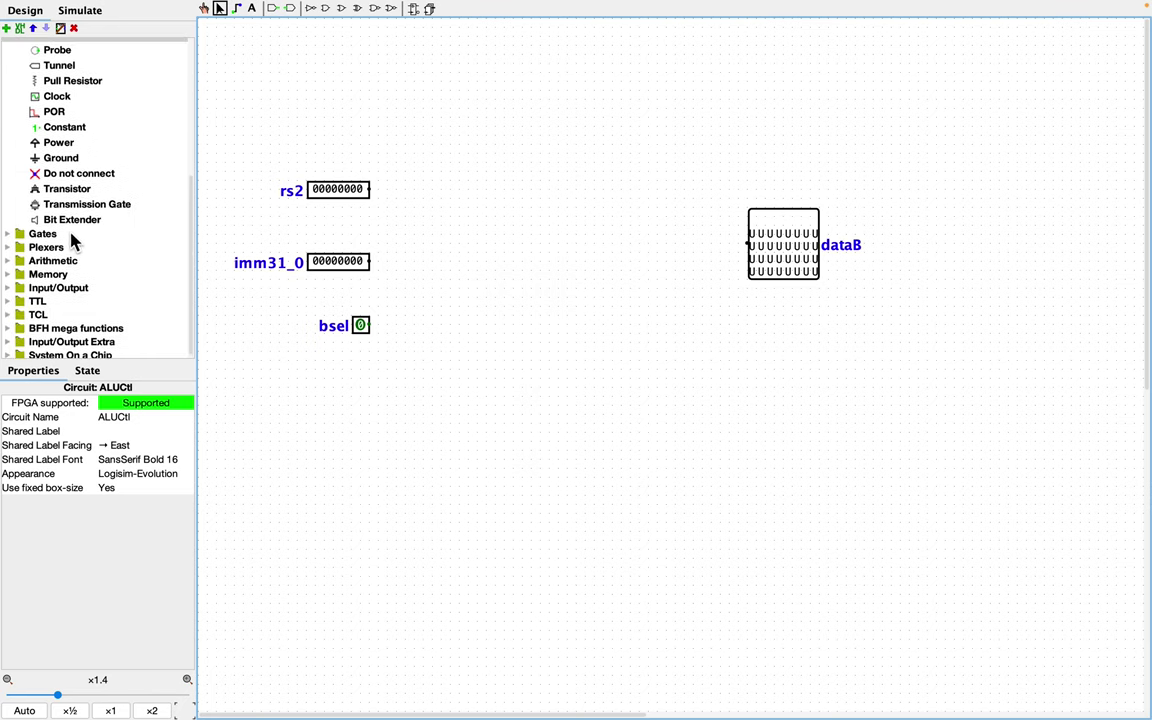
pyautogui.click(8, 247)
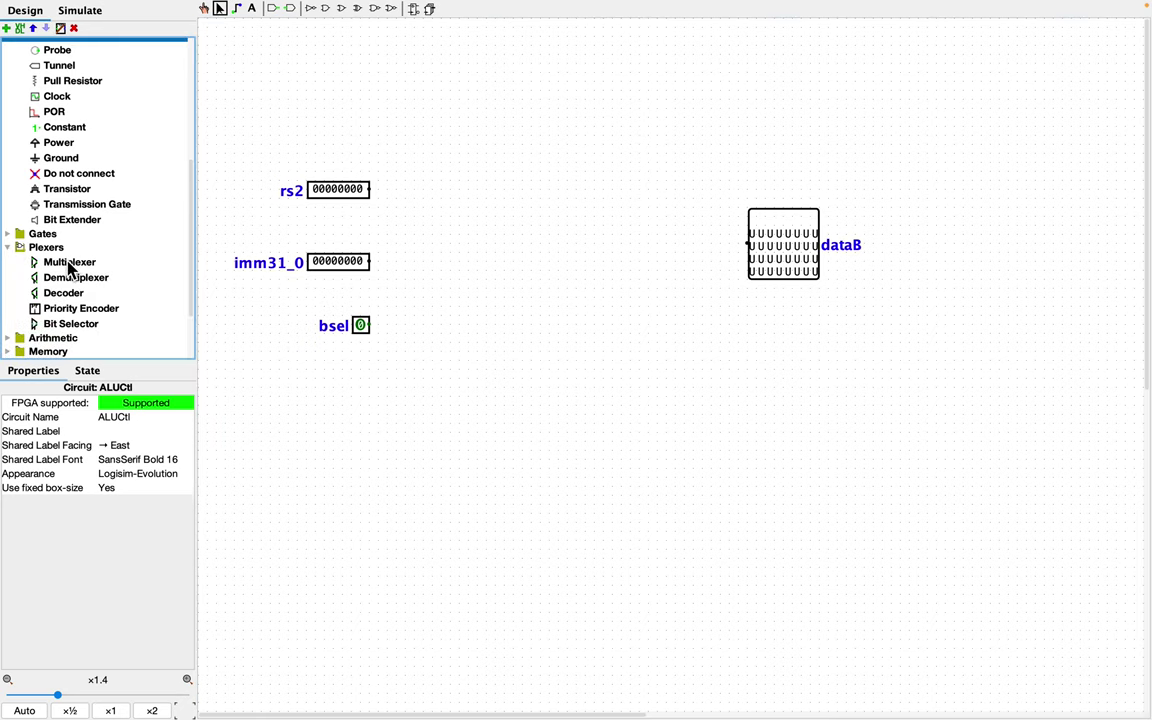
pyautogui.click(70, 264)
pyautogui.click(565, 245)
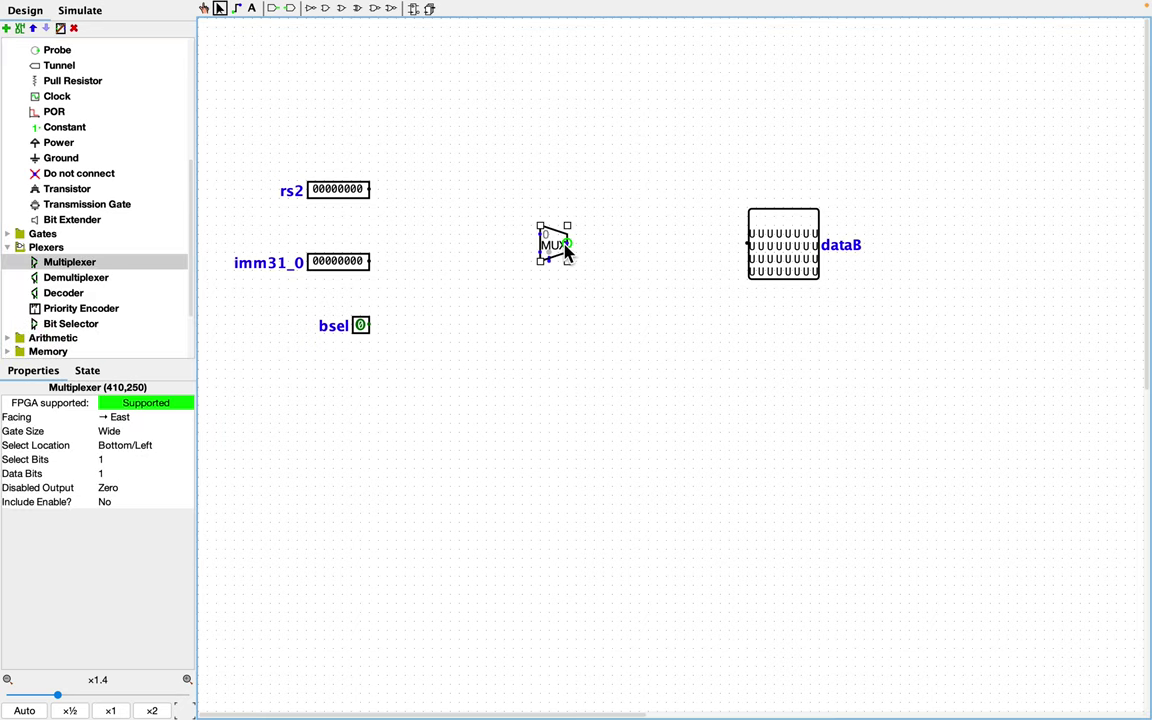
pyautogui.moveTo(565, 252); pyautogui.dragTo(558, 226)
pyautogui.moveTo(370, 189); pyautogui.dragTo(514, 205)
pyautogui.click(116, 473)
pyautogui.click(116, 520)
pyautogui.moveTo(370, 261); pyautogui.dragTo(540, 226)
pyautogui.moveTo(370, 325); pyautogui.dragTo(549, 232)
pyautogui.moveTo(568, 216); pyautogui.dragTo(740, 216)
pyautogui.click(718, 281)
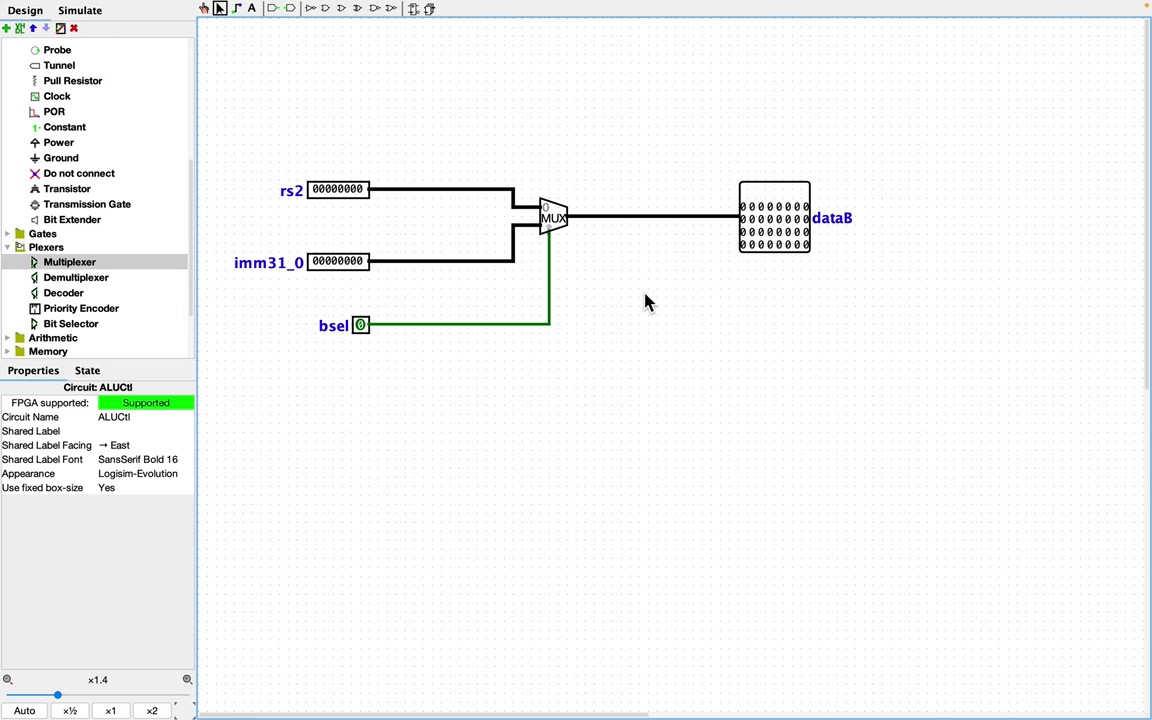
# Open the datapath circuit and place an ALUCtl block below the ALU.
pyautogui.scroll(5, 126, 118)
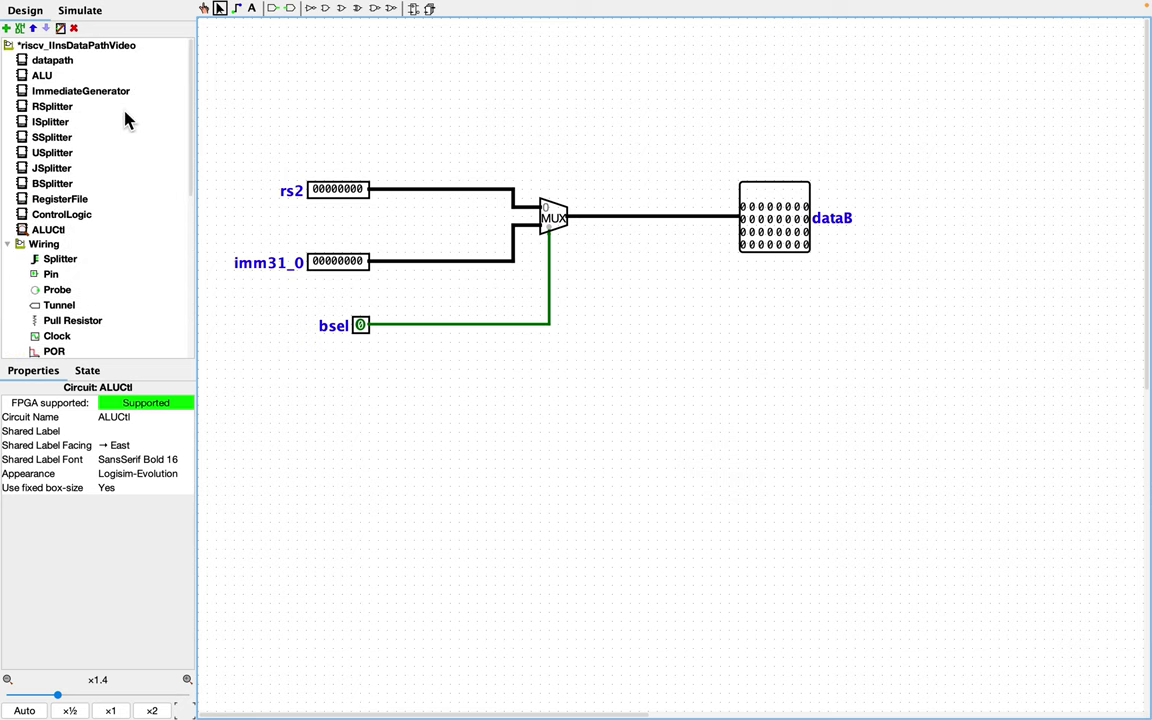
pyautogui.click(63, 63)
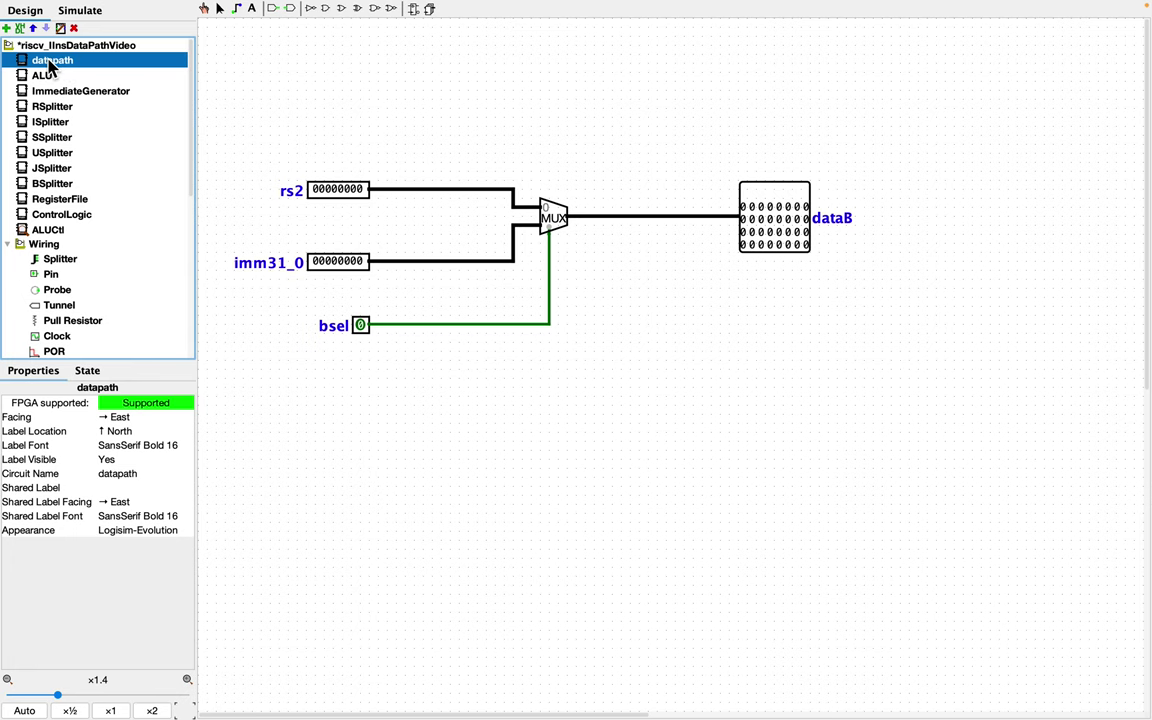
pyautogui.doubleClick(50, 66)
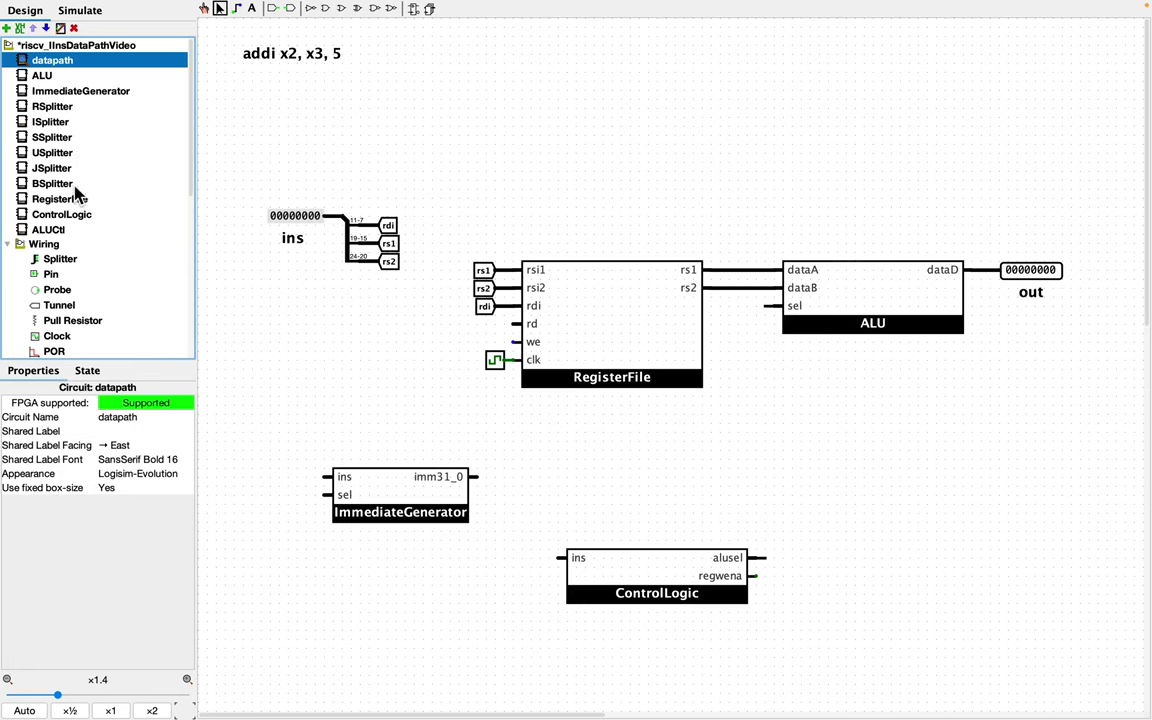
pyautogui.click(48, 229)
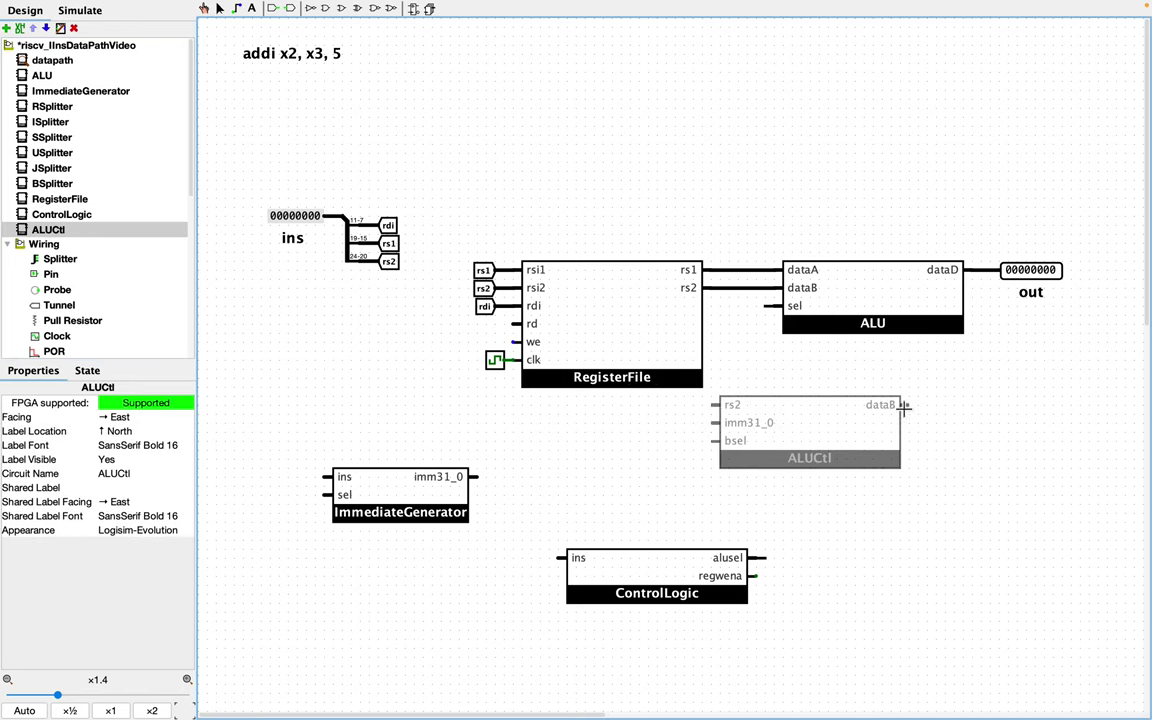
pyautogui.click(911, 423)
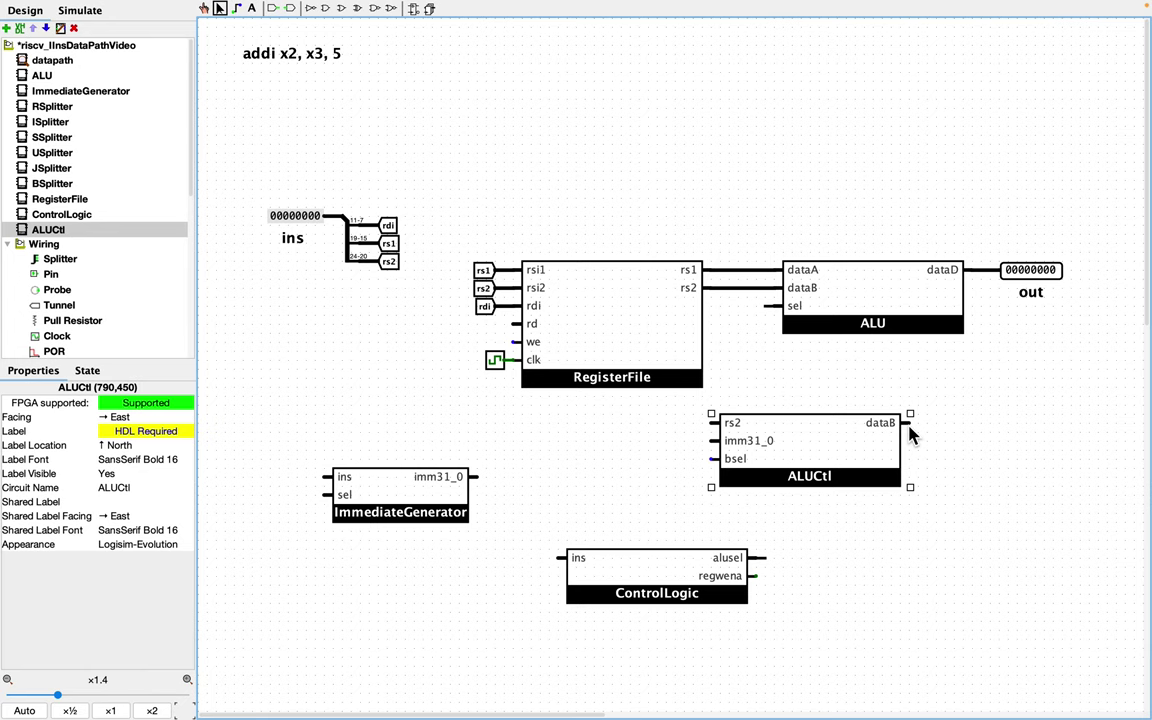
# Remove the rs2-to-dataB wire, reposition ALU and ALUCtl, and wire RegisterFile's rs2 into ALUCtl.
pyautogui.click(742, 291)
pyautogui.press('Delete')
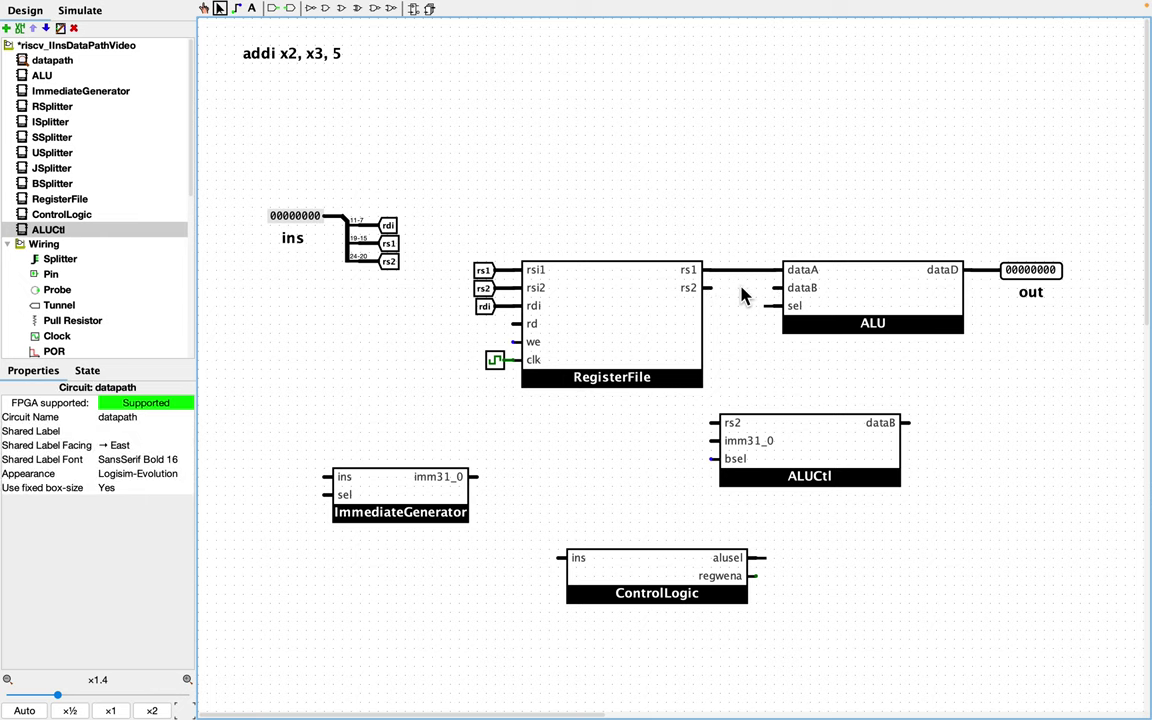
pyautogui.moveTo(820, 454); pyautogui.dragTo(748, 472)
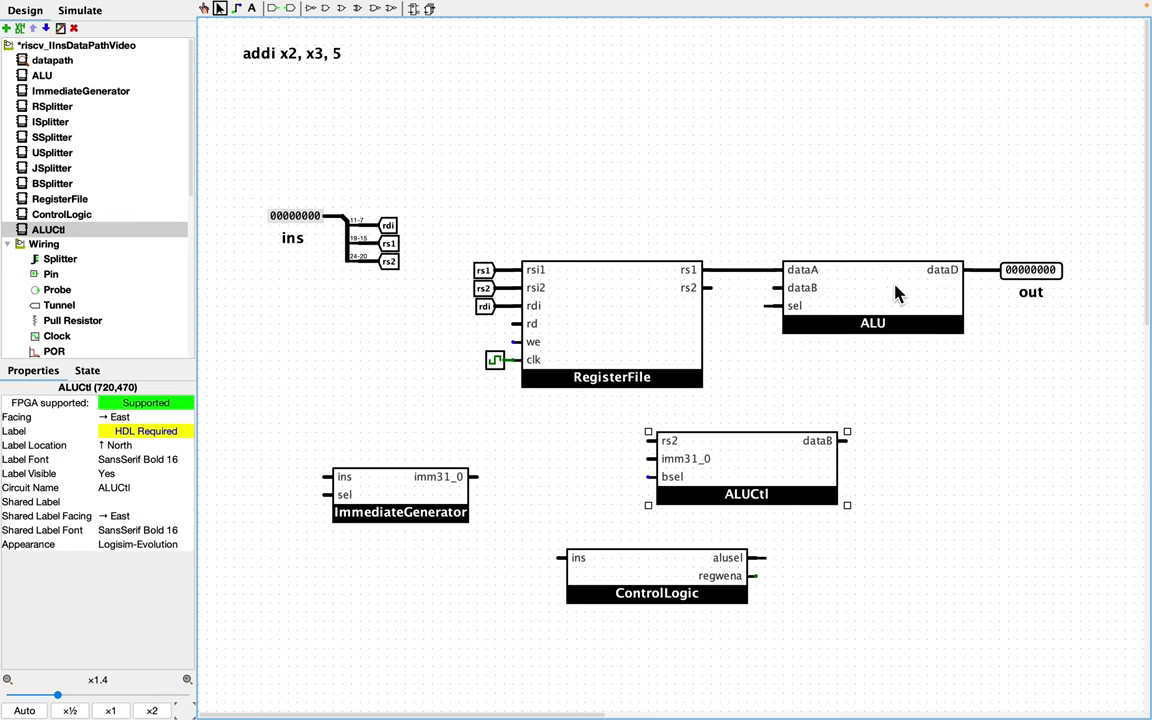
pyautogui.moveTo(742, 233); pyautogui.dragTo(1080, 393)
pyautogui.moveTo(897, 293); pyautogui.dragTo(971, 170)
pyautogui.click(810, 514)
pyautogui.moveTo(741, 483); pyautogui.dragTo(840, 330)
pyautogui.moveTo(710, 289); pyautogui.dragTo(748, 288)
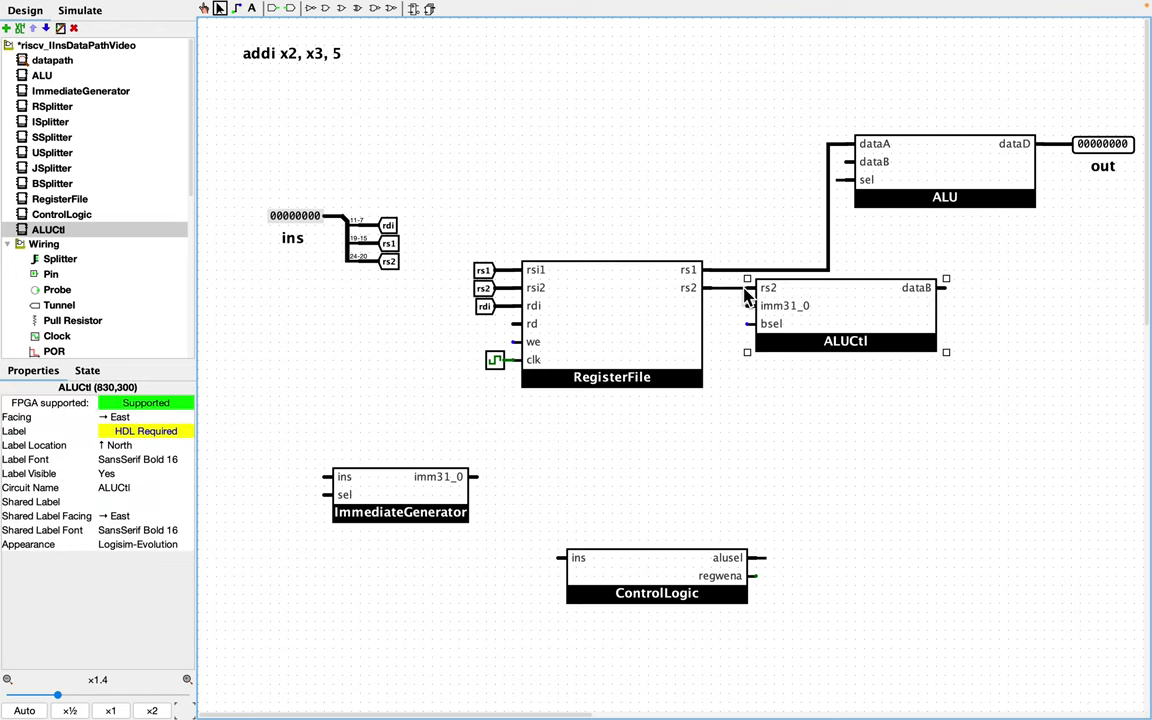
# Line up RegisterFile, ALUCtl and ALU in a row, wiring rs1 to dataA and ALUCtl to dataB.
pyautogui.click(829, 272)
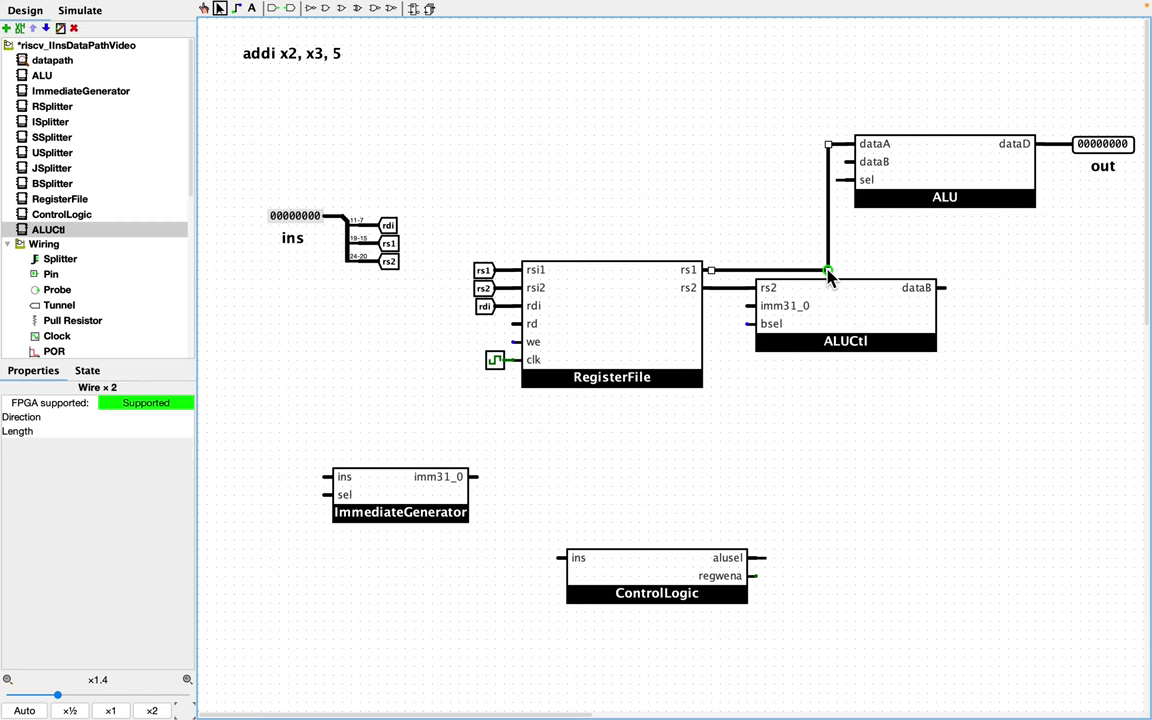
pyautogui.press('Delete')
pyautogui.moveTo(415, 275); pyautogui.dragTo(262, 203)
pyautogui.moveTo(292, 240); pyautogui.dragTo(240, 122)
pyautogui.moveTo(455, 231); pyautogui.dragTo(950, 400)
pyautogui.moveTo(612, 330); pyautogui.dragTo(361, 276)
pyautogui.moveTo(995, 206); pyautogui.dragTo(905, 278)
pyautogui.moveTo(747, 216); pyautogui.dragTo(455, 216)
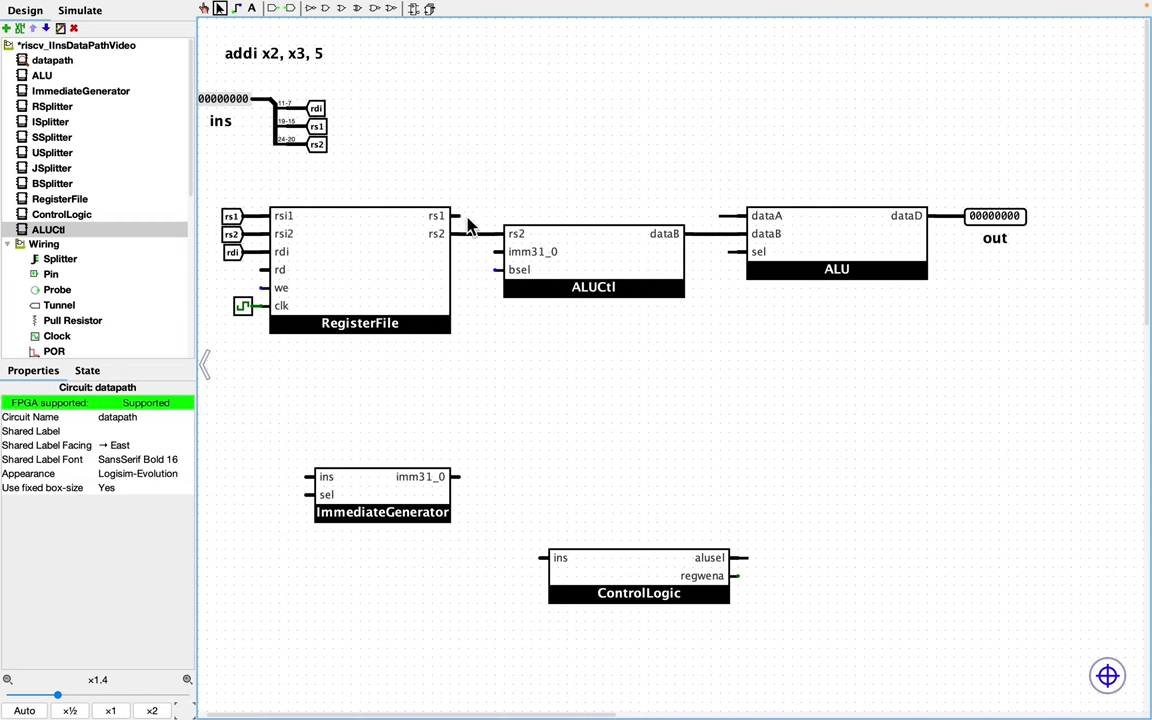
# Move ImmediateGenerator under RegisterFile and wire its output to ALUCtl's imm31_0 input.
pyautogui.moveTo(475, 485); pyautogui.dragTo(504, 252)
pyautogui.moveTo(200, 84); pyautogui.dragTo(340, 160)
pyautogui.moveTo(418, 86); pyautogui.dragTo(196, 160)
pyautogui.click(491, 103)
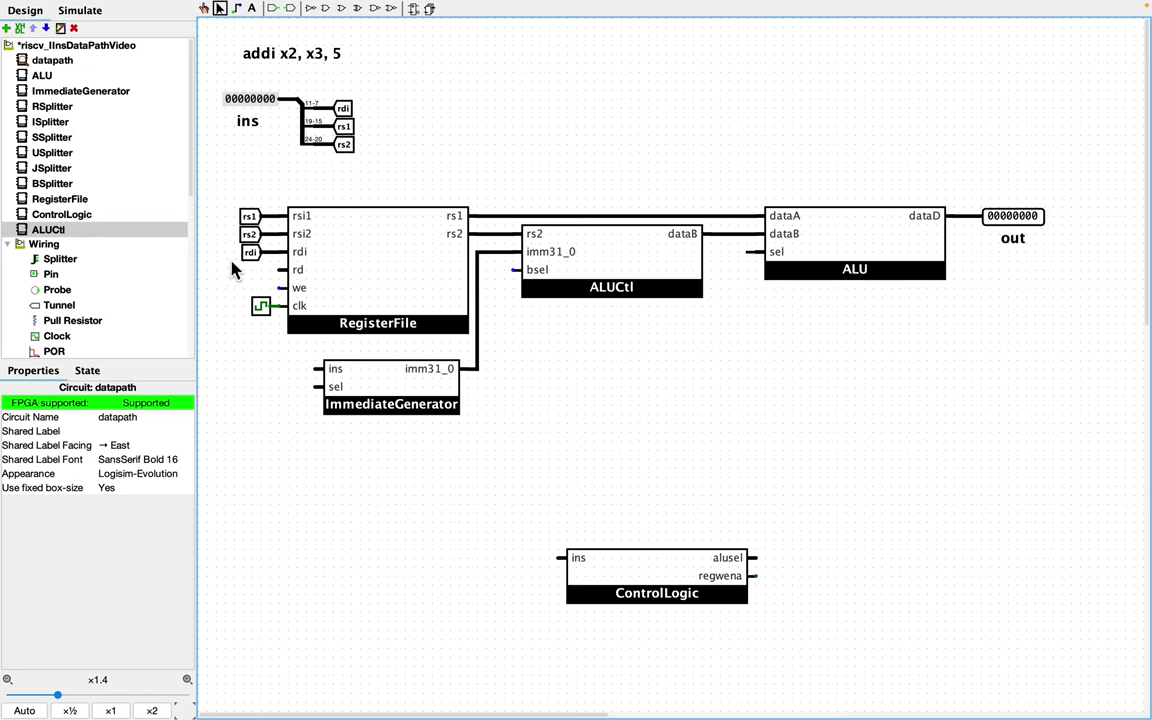
# Add a 32-bit tunnel labelled ins connected to the instruction pin.
pyautogui.click(58, 306)
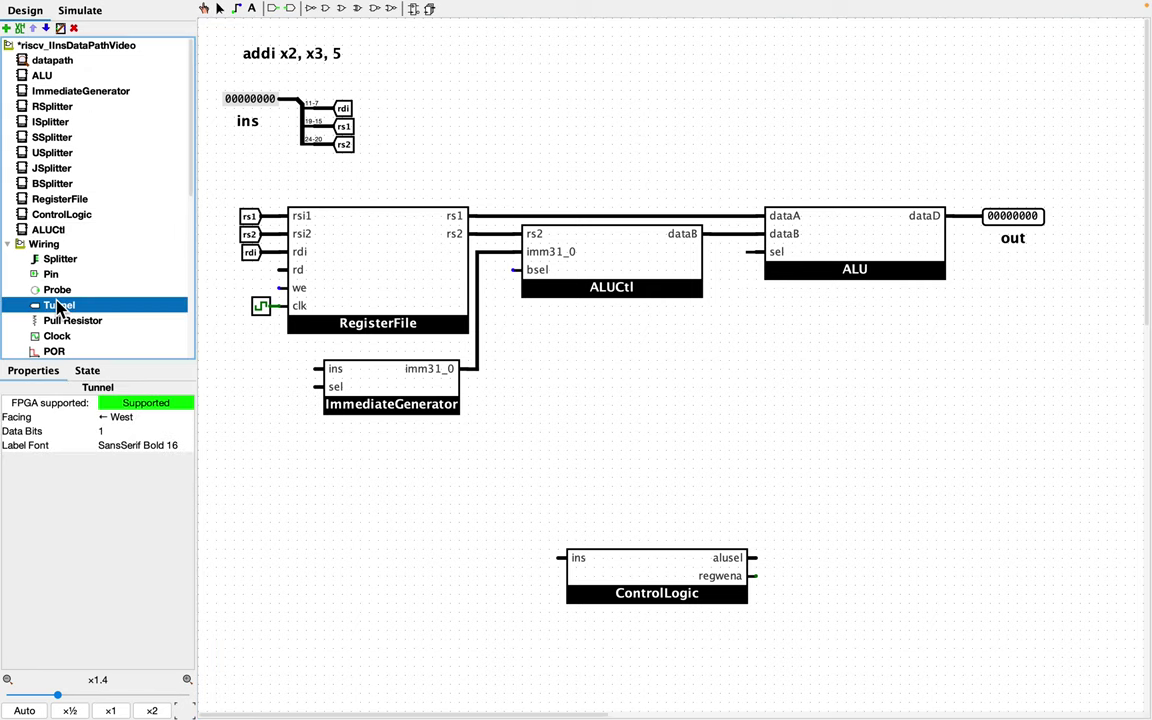
pyautogui.click(320, 81)
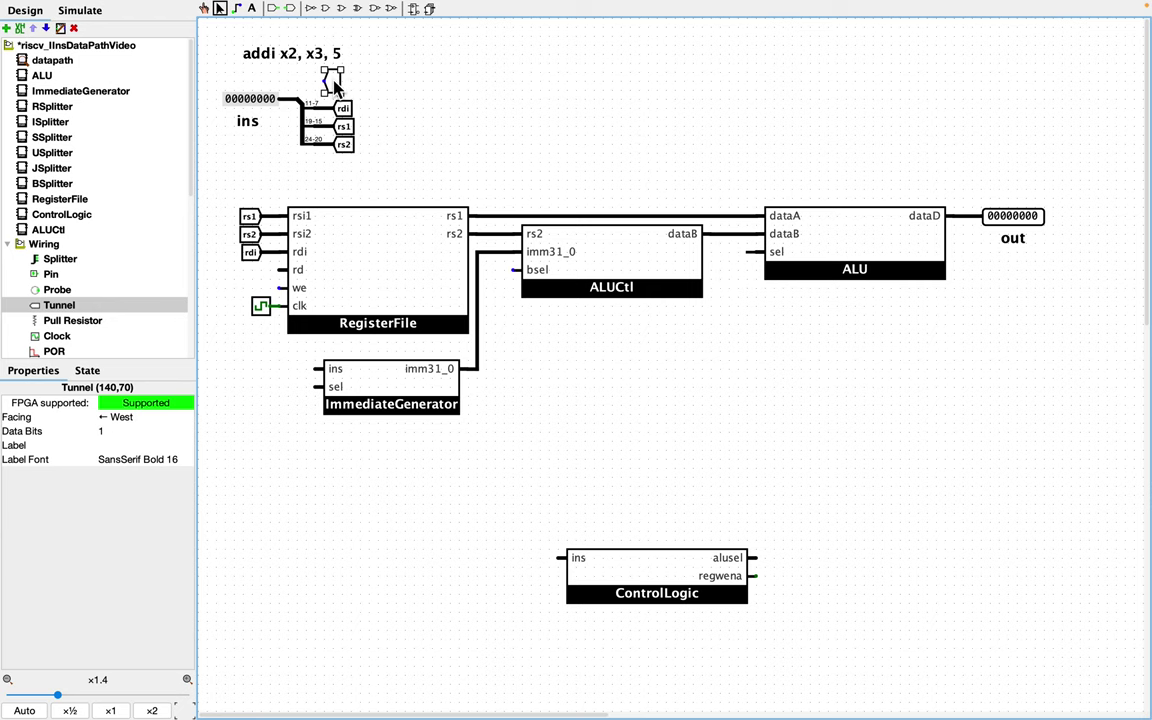
pyautogui.click(118, 430)
pyautogui.write('32')
pyautogui.click(123, 445)
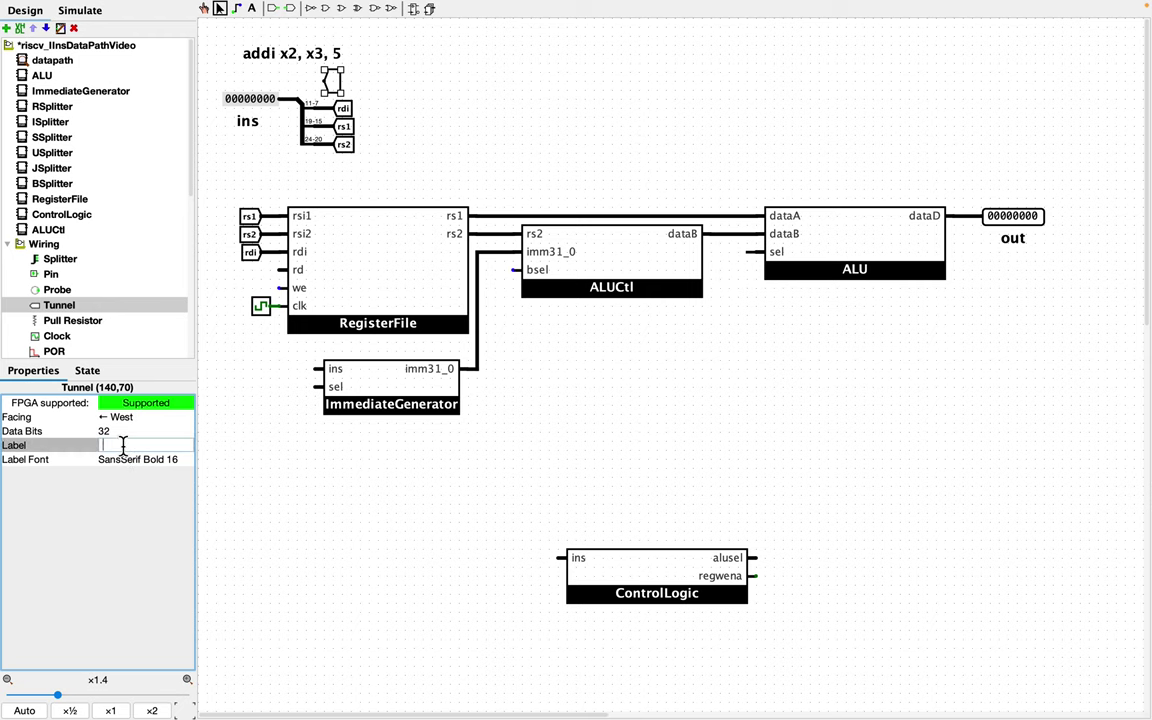
pyautogui.write('ins')
pyautogui.press('Return')
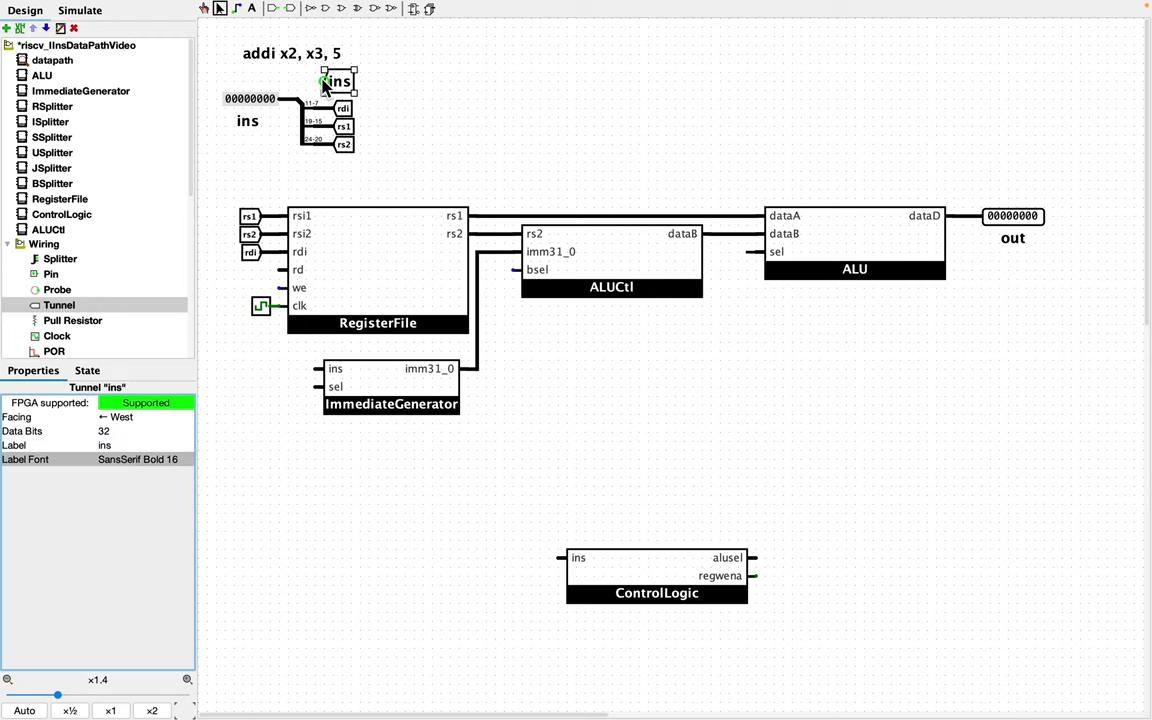
pyautogui.moveTo(324, 82); pyautogui.dragTo(297, 98)
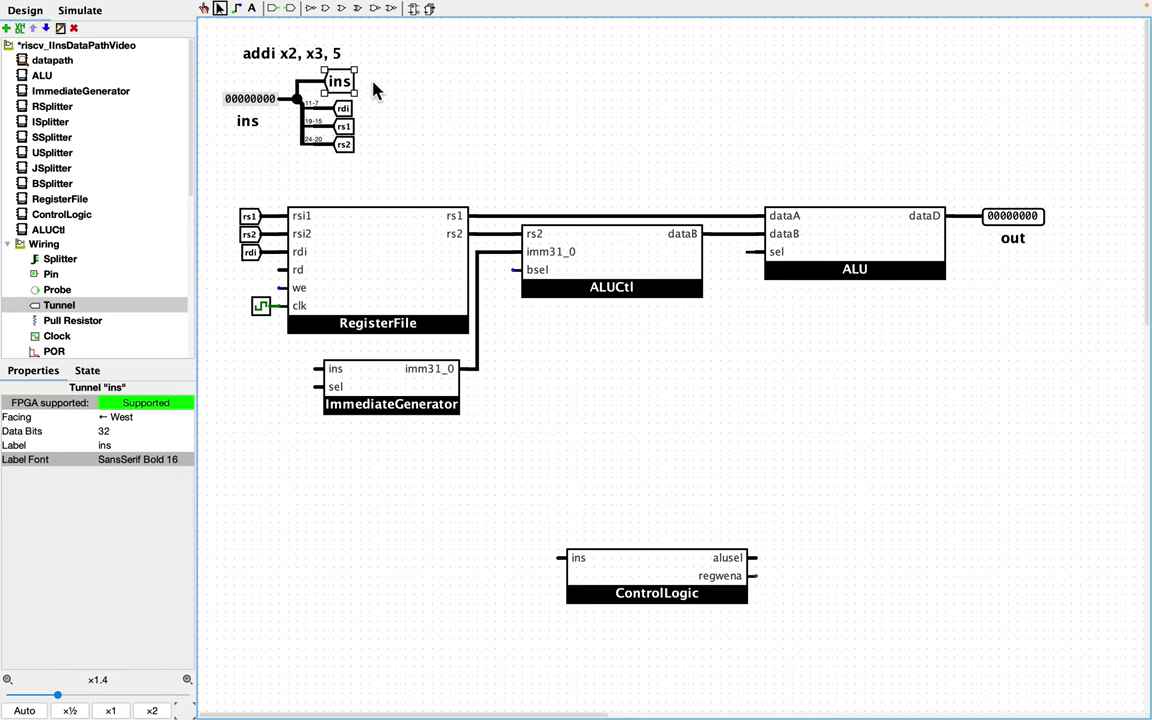
pyautogui.click(424, 98)
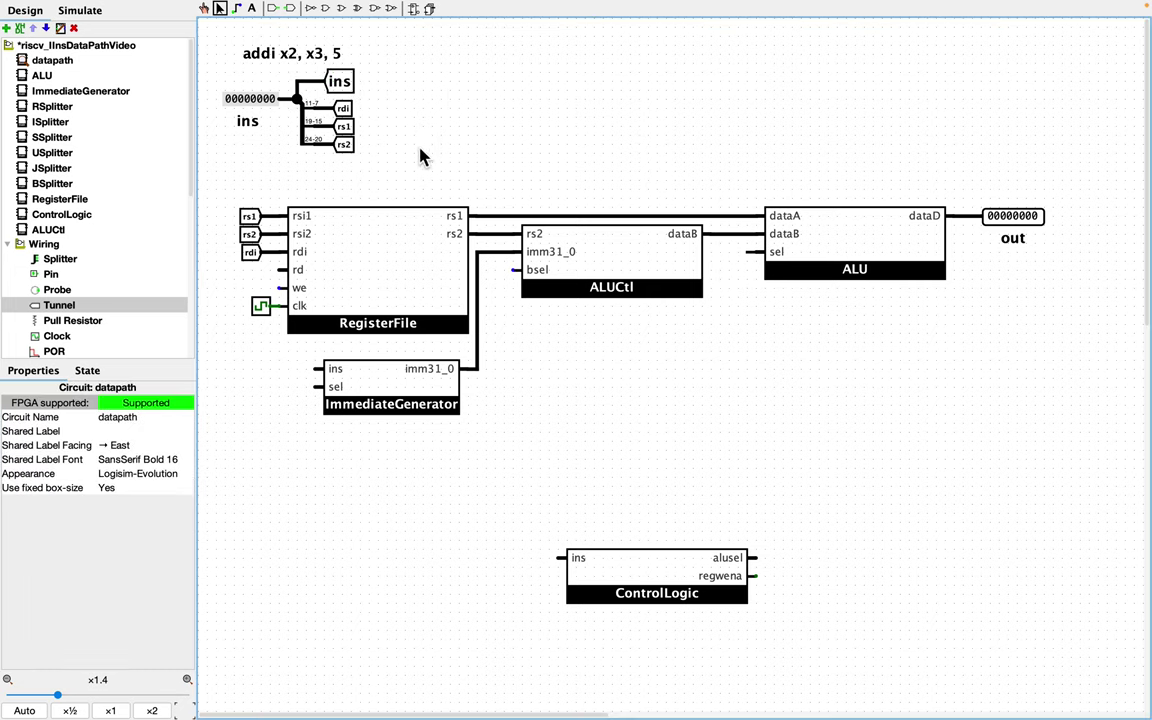
# Place ins tunnel copies on ImmediateGenerator's ins input (facing east) and ControlLogic's ins input.
pyautogui.click(347, 84)
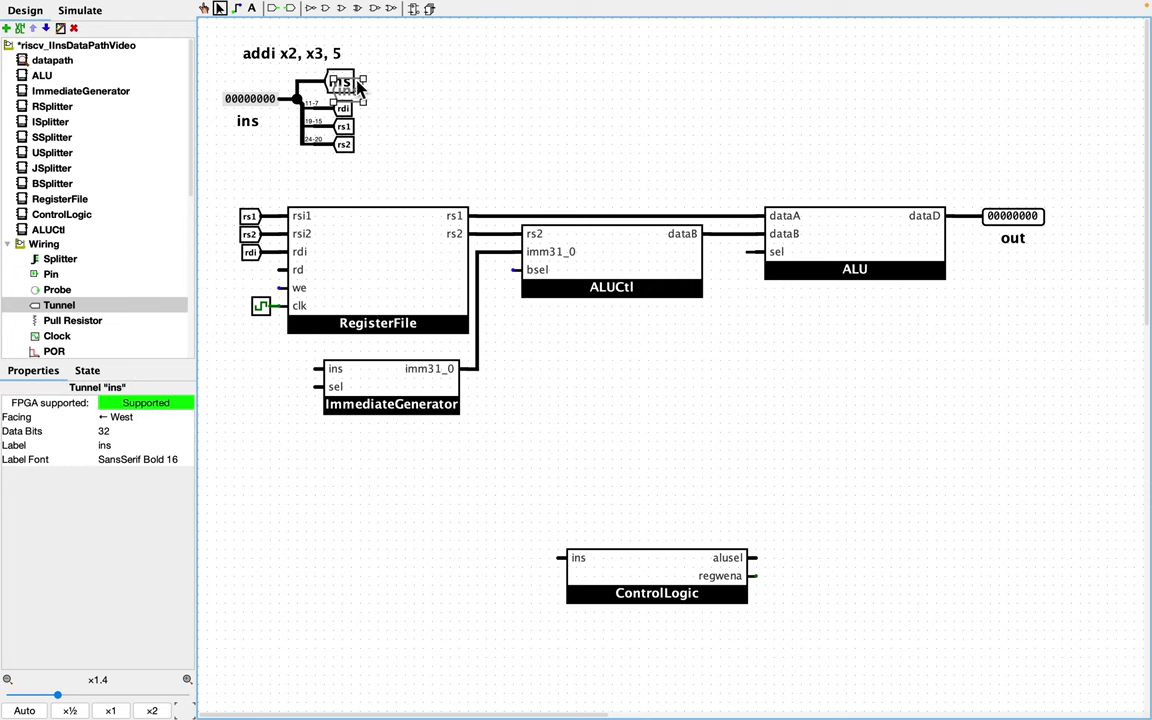
pyautogui.click(286, 371)
pyautogui.click(152, 419)
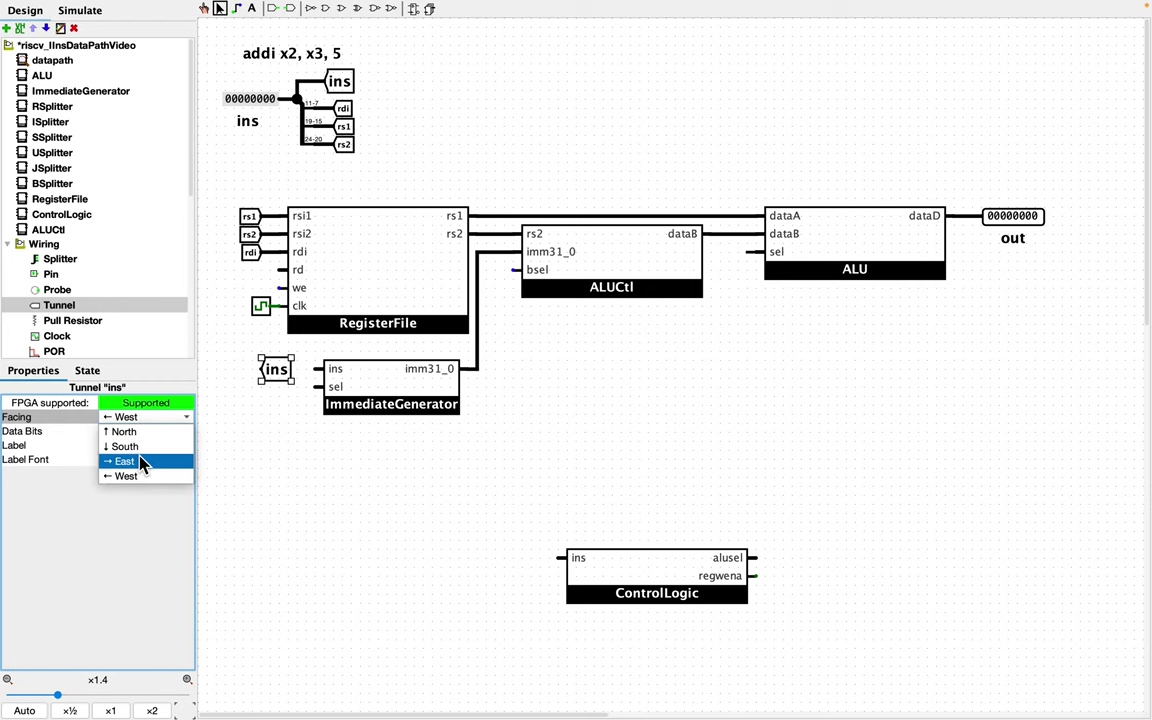
pyautogui.click(140, 461)
pyautogui.click(277, 369)
pyautogui.click(612, 485)
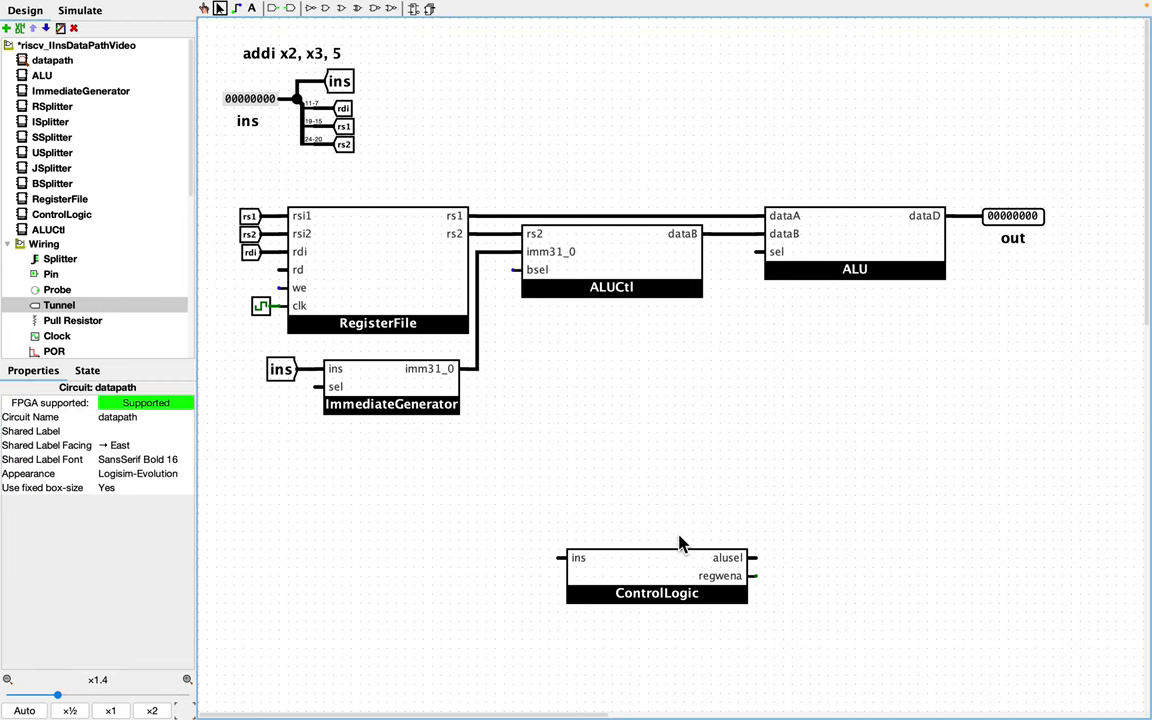
pyautogui.moveTo(632, 590); pyautogui.dragTo(602, 608)
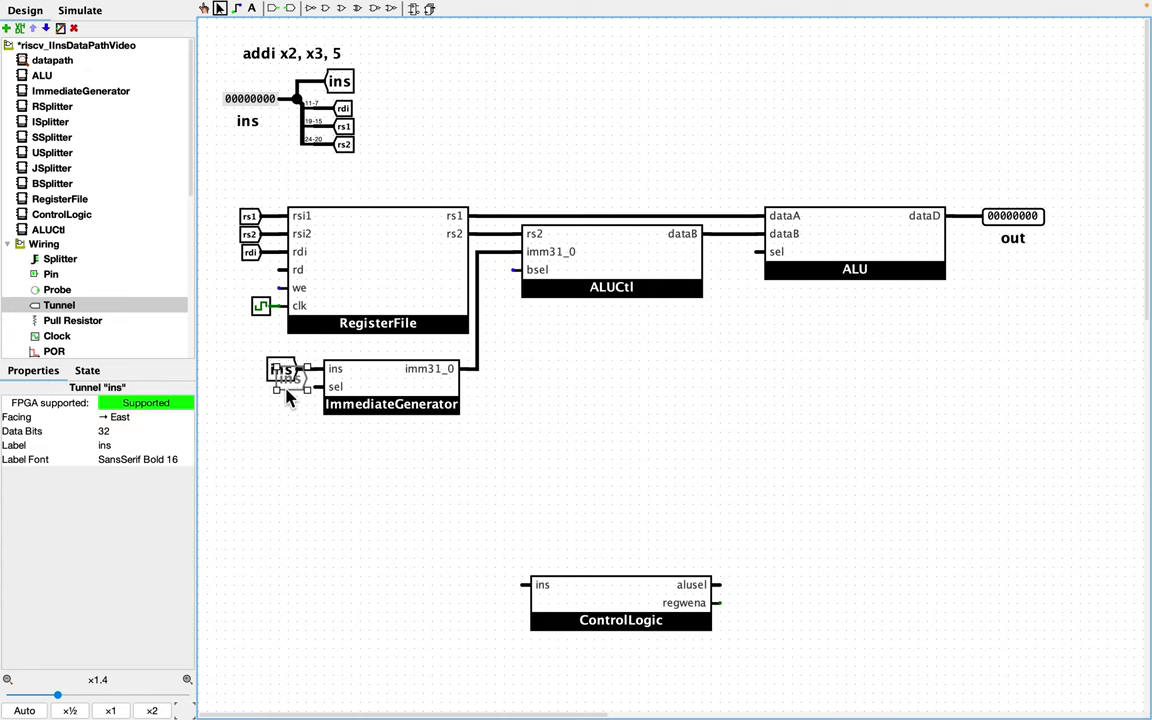
pyautogui.click(490, 597)
pyautogui.click(558, 546)
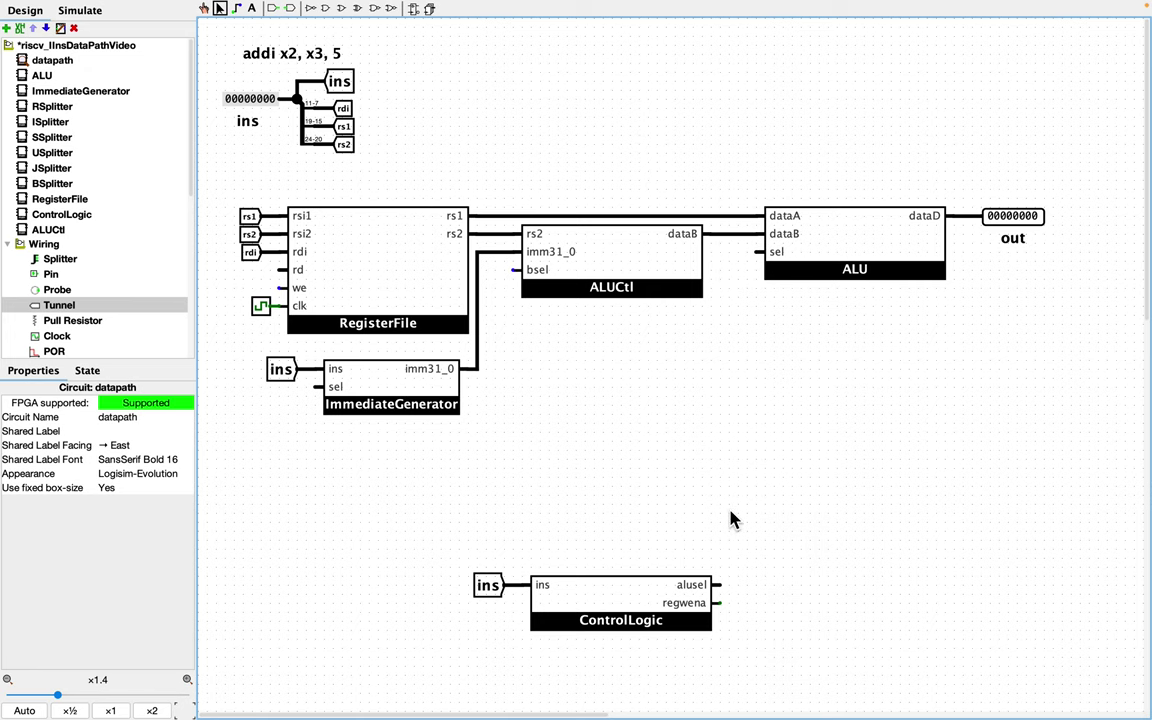
# Add a Bold 9 alusel tunnel on ControlLogic's output, with a copy on the ALU's sel input.
pyautogui.click(749, 585)
pyautogui.write('alusel')
pyautogui.moveTo(750, 198); pyautogui.dragTo(1055, 290)
pyautogui.moveTo(880, 240); pyautogui.dragTo(907, 240)
pyautogui.click(773, 585)
pyautogui.hotkey('ctrl', 'd')
pyautogui.moveTo(746, 324); pyautogui.dragTo(738, 252)
pyautogui.click(773, 585)
pyautogui.click(138, 459)
pyautogui.click(635, 280)
pyautogui.click(546, 458)
# Add a regwena tunnel on ControlLogic's regwena output with a Bold 9 label.
pyautogui.click(750, 603)
pyautogui.click(140, 445)
pyautogui.write('regwena')
pyautogui.click(138, 459)
pyautogui.click(635, 280)
pyautogui.click(546, 458)
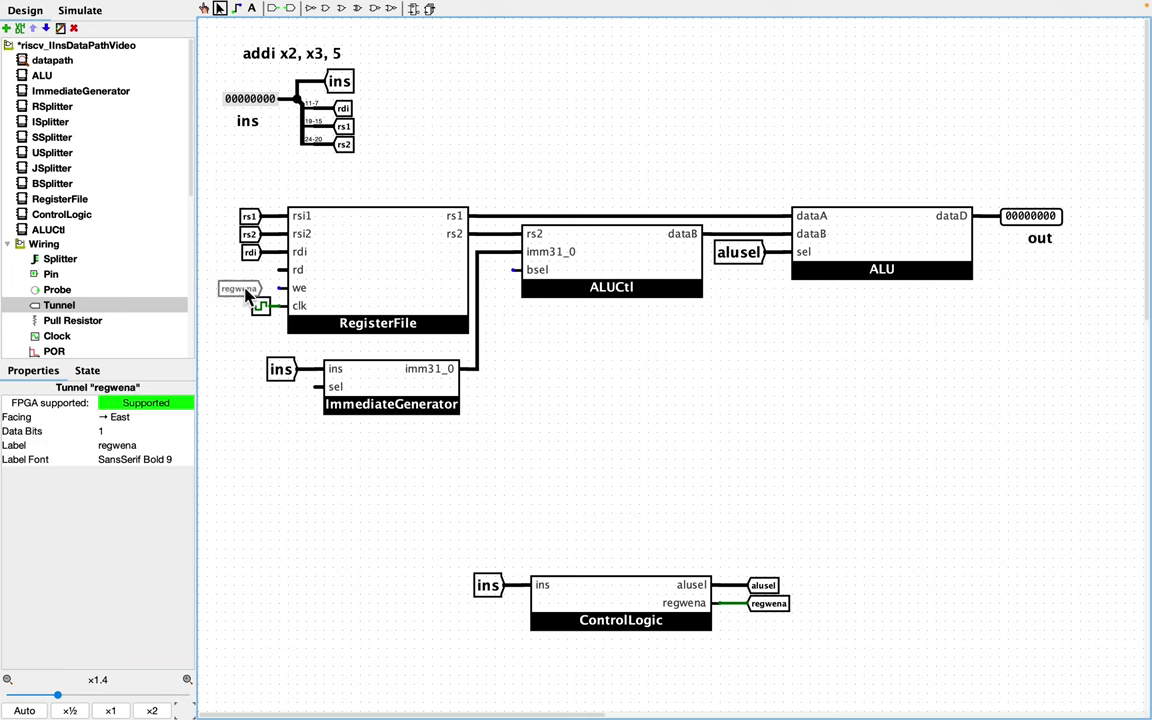
# Connect a regwena tunnel to RegisterFile's we and route the ALU's dataD back to rd via tunnels.
pyautogui.click(248, 295)
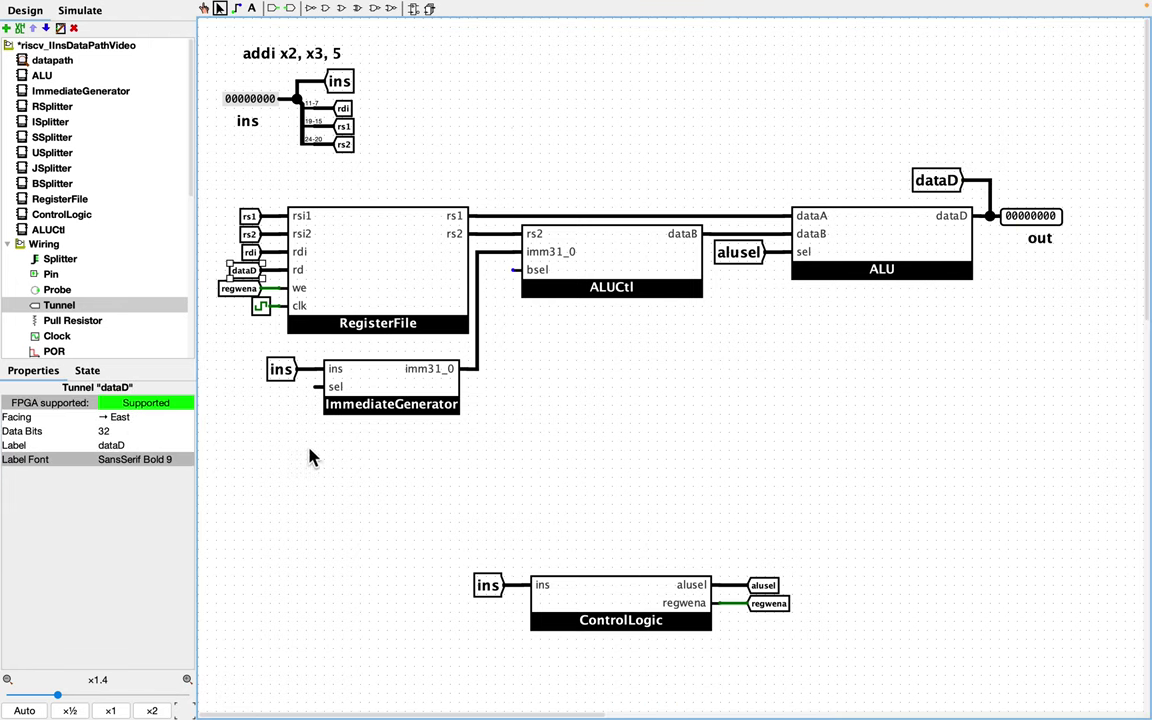
pyautogui.click(335, 478)
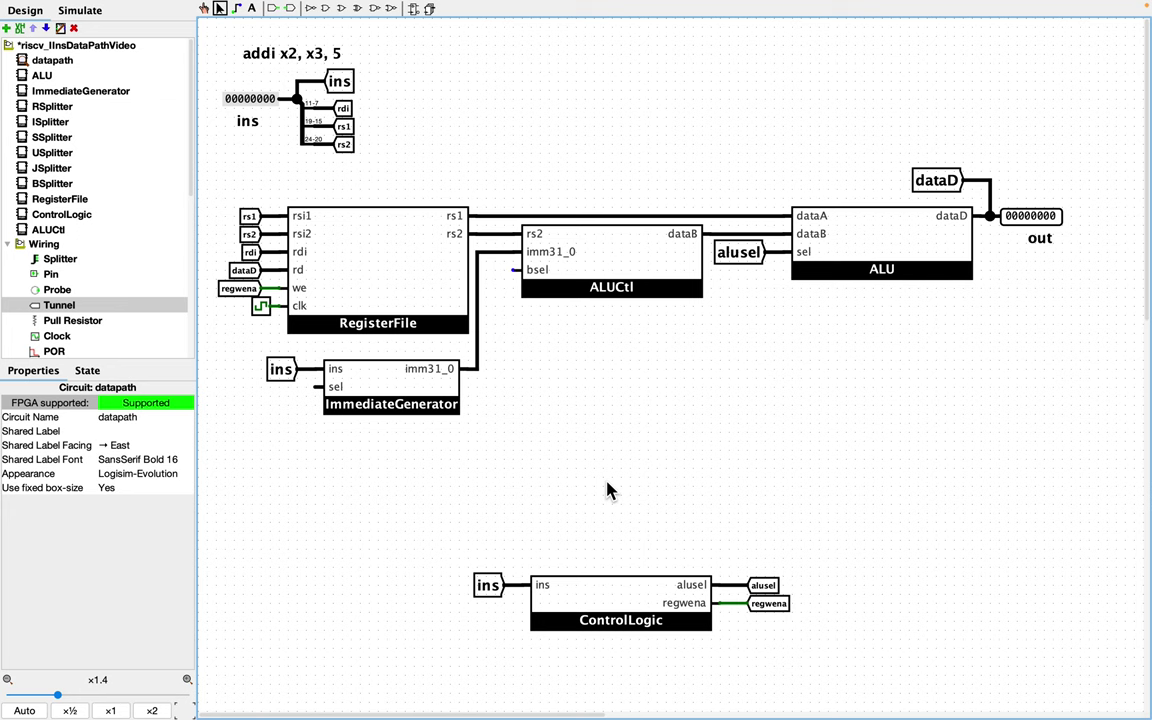
# Enter addi, xori, ori and andi in the truth table starting at A14.
pyautogui.hotkey('ctrl', 'Right')
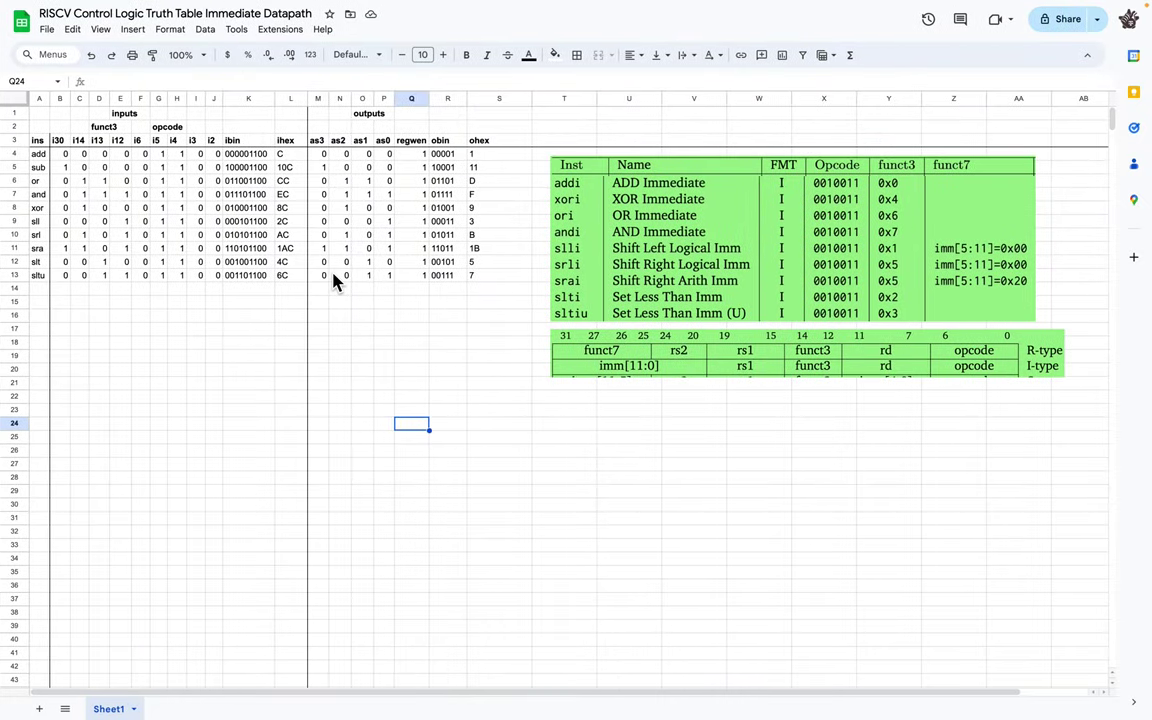
pyautogui.click(37, 291)
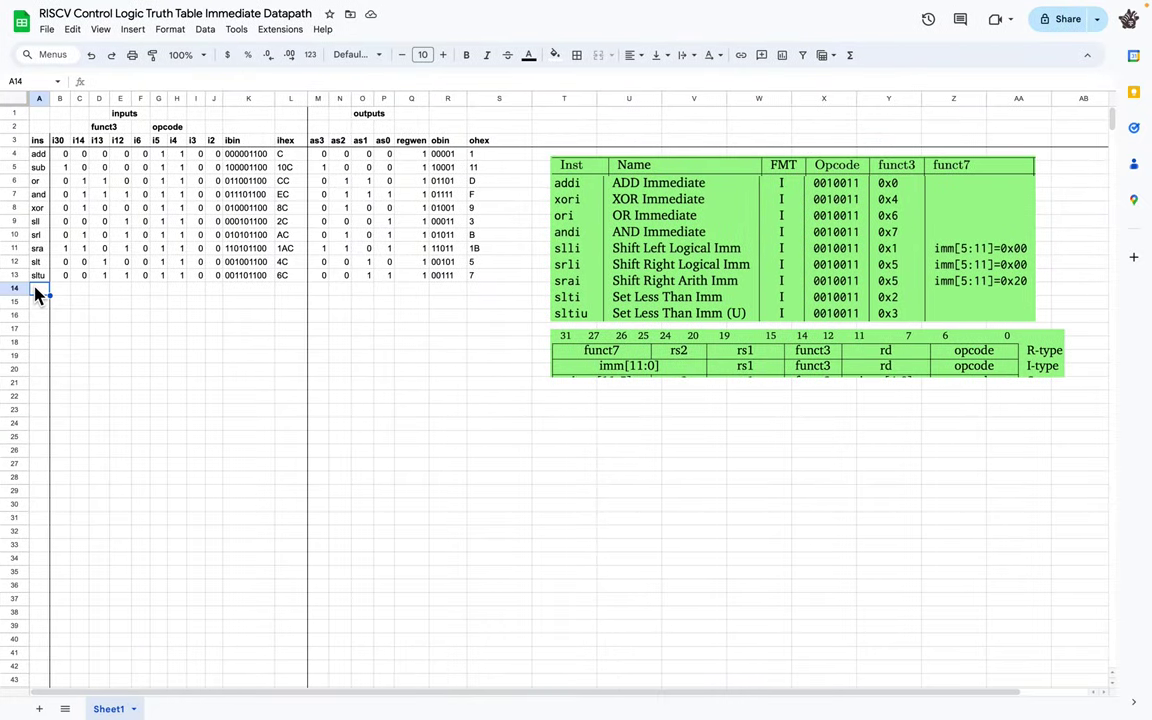
pyautogui.write('aadi')
pyautogui.press('Return')
pyautogui.write('xori')
pyautogui.press('Return')
pyautogui.write('ori')
pyautogui.press('Return')
pyautogui.write('andi')
# Continue the list with slli, srli, srai, slti and sltiu down to A22.
pyautogui.press('Return')
pyautogui.write('slli srli')
pyautogui.press('Return')
pyautogui.write('srai')
pyautogui.press('Return')
pyautogui.write('slti')
pyautogui.press('Return')
pyautogui.write('sltiu')
pyautogui.press('Up')
pyautogui.click(62, 290)
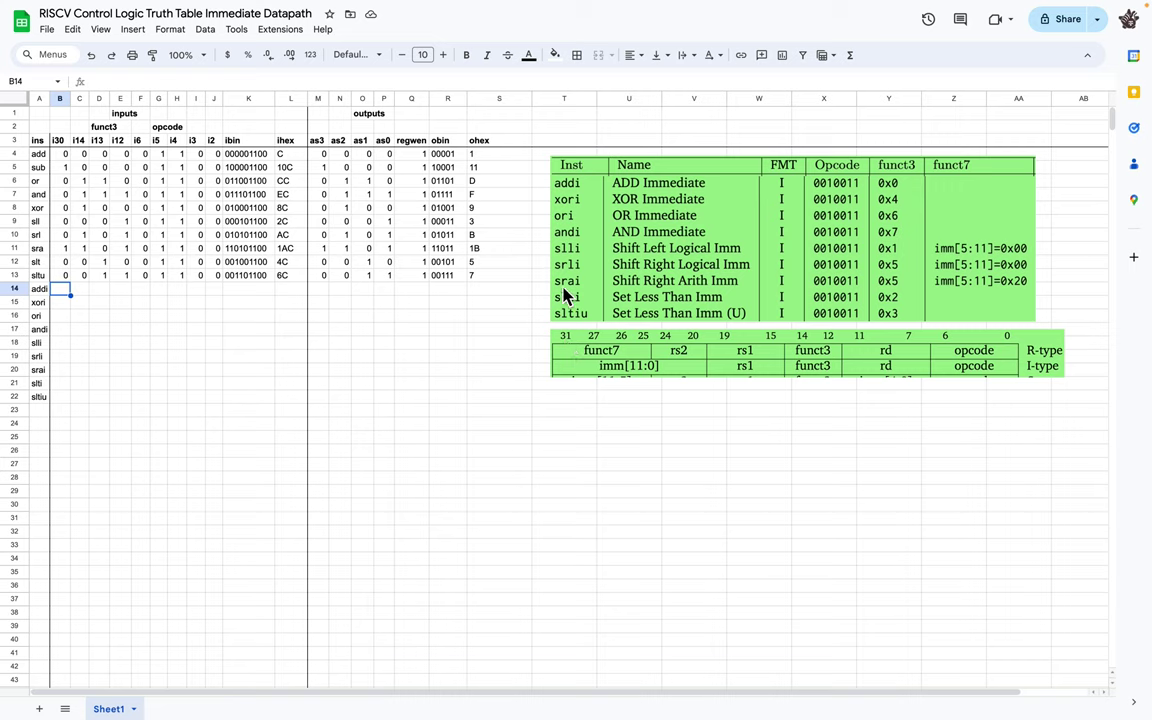
# Fill i30 (1 only for srai) and funct3 bits 000, 100, 110, 111, 001, 101, 101, 010, 011 for rows 14–22.
pyautogui.click(62, 374)
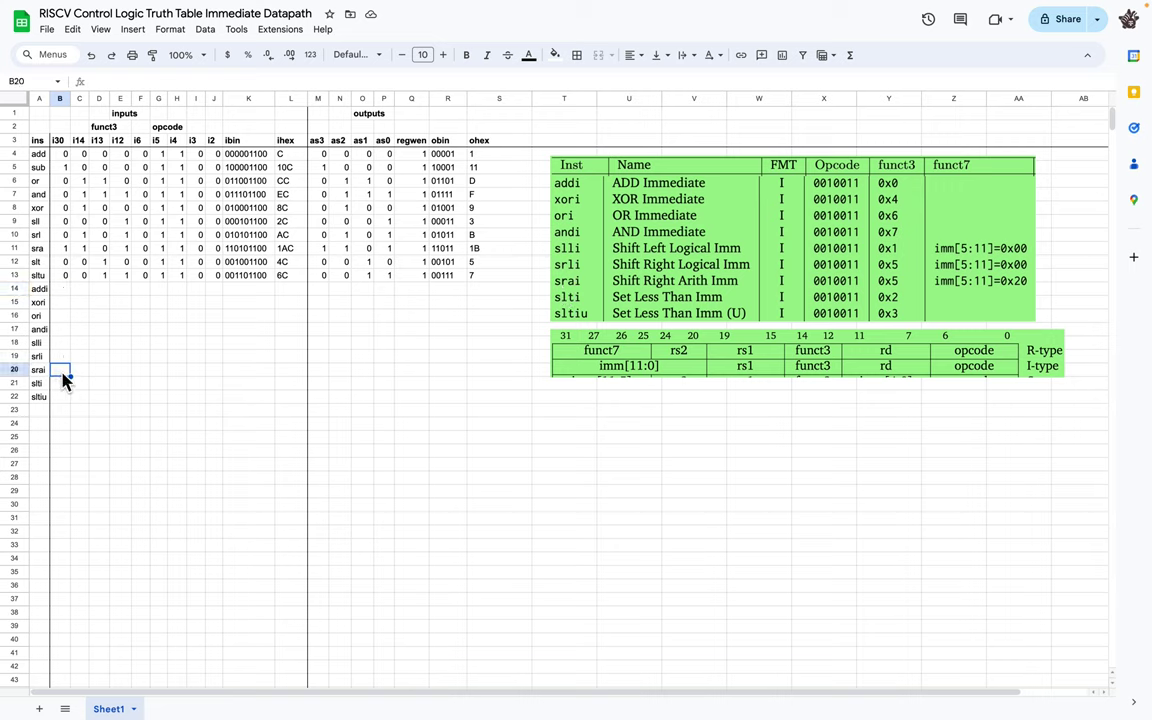
pyautogui.write('1')
pyautogui.press('Up')
pyautogui.press('Up')
pyautogui.press('Up')
pyautogui.press('Up')
pyautogui.press('Up')
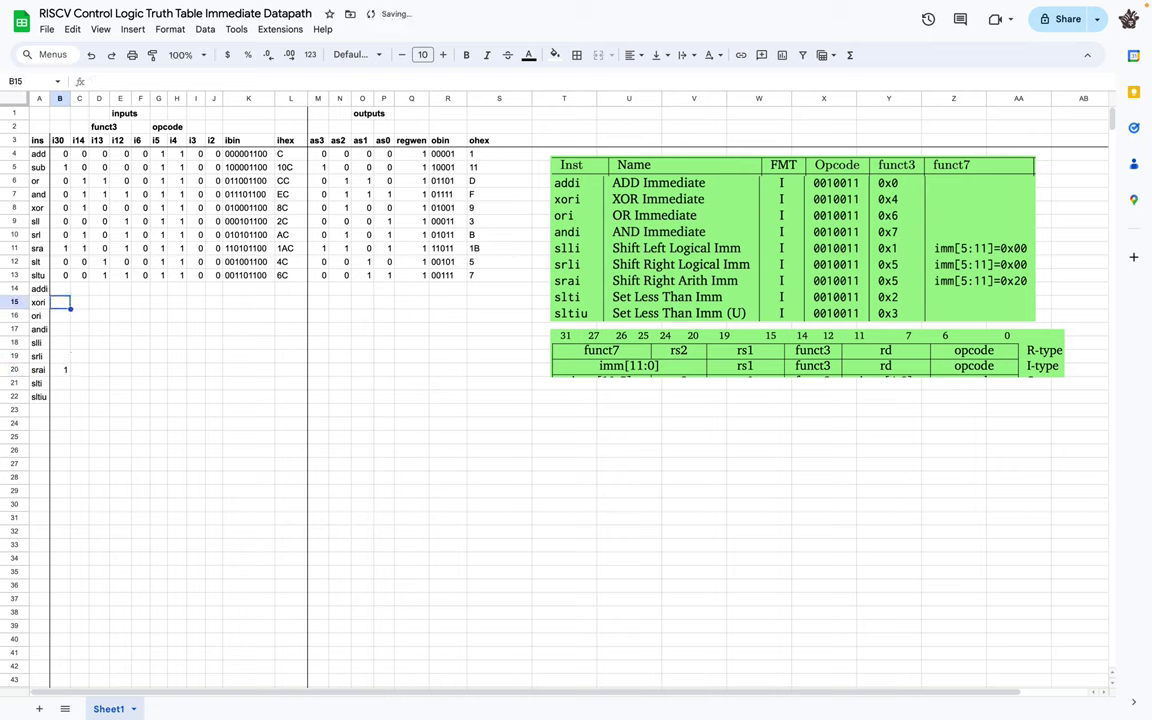
pyautogui.press('Up')
pyautogui.write('0 0 0 0 0 0')
pyautogui.press('Return')
pyautogui.press('Down')
pyautogui.write('0 0')
pyautogui.press('Up')
pyautogui.press('Up')
pyautogui.press('Up')
pyautogui.press('Up')
pyautogui.press('Up')
pyautogui.press('Up')
pyautogui.press('Up')
pyautogui.press('Up')
pyautogui.press('Right')
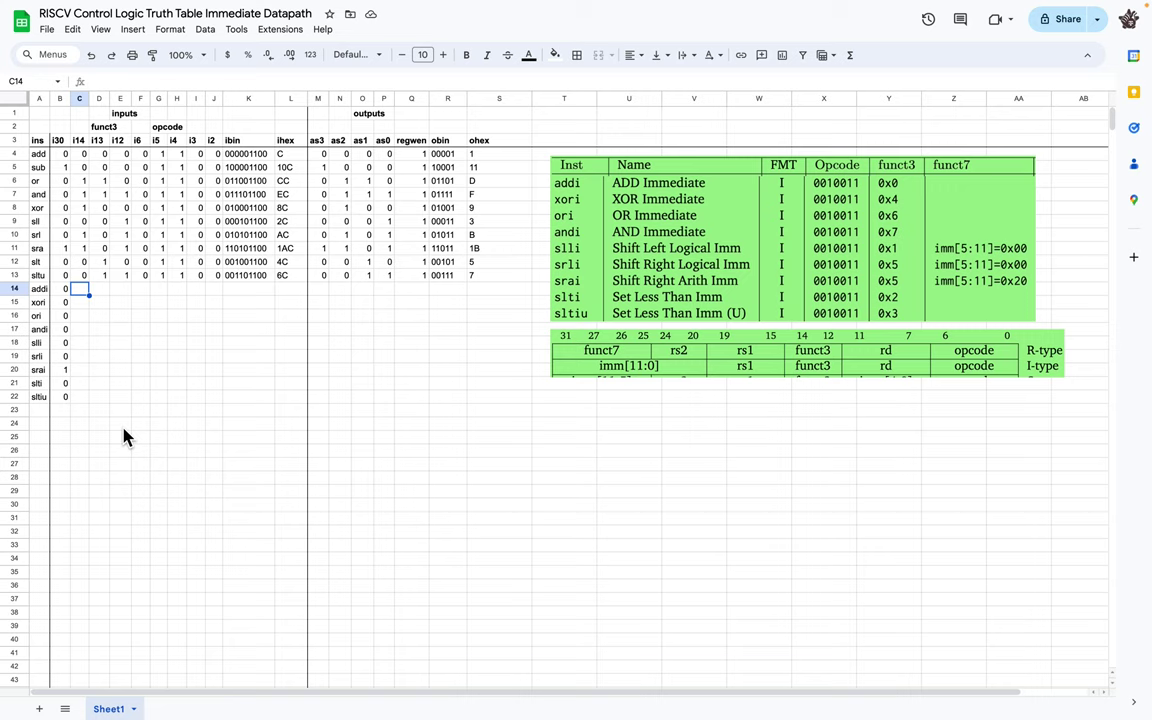
pyautogui.write('0\t0\t0 1\t0\t0 1\t1\t0 1\t1\t1 0\t0\t1 1\t0\t1 1\t0\t1 0\t1\t0 0\t1\t1')
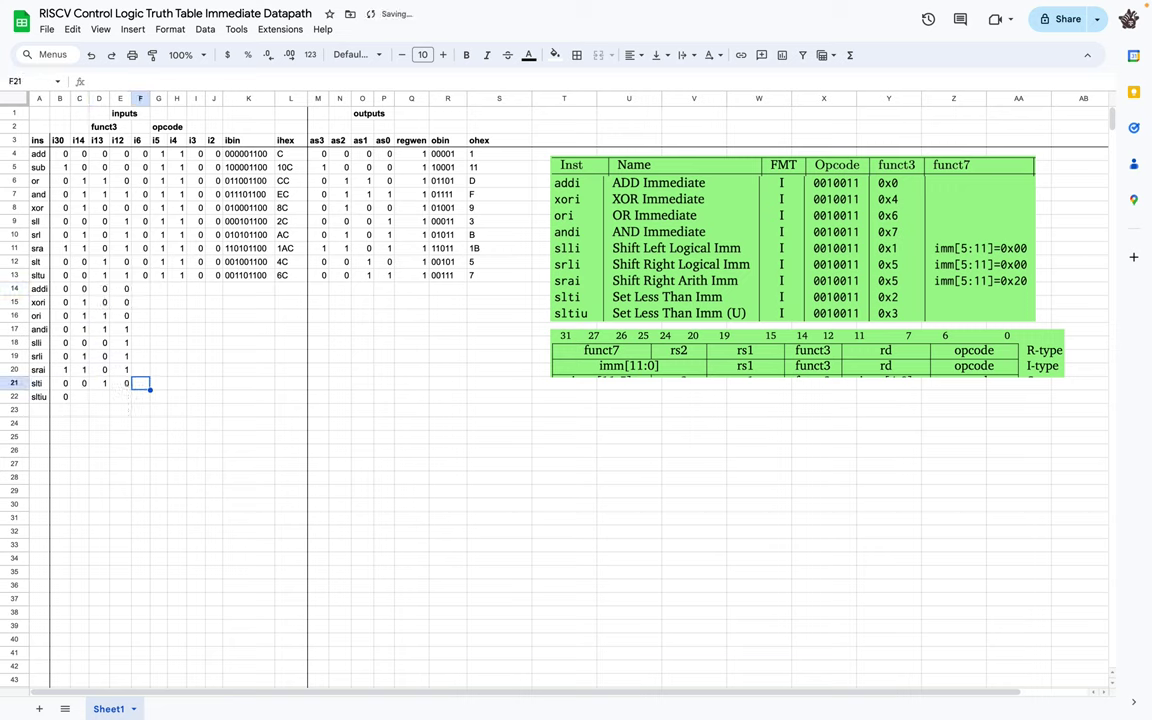
# Fill opcode bits 00100 across F14:J22 and copy K13's ibin formula for K14:K22.
pyautogui.click(141, 289)
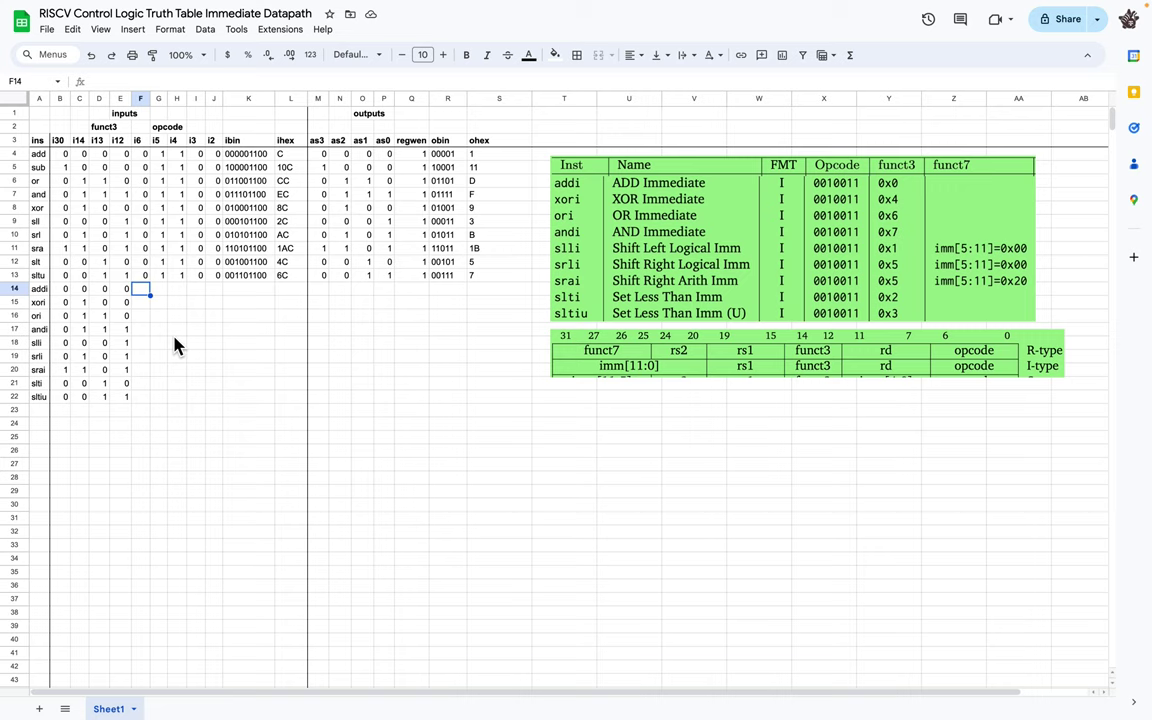
pyautogui.write('0\t0\t1\t0\t0')
pyautogui.hotkey('ctrl', 'v')
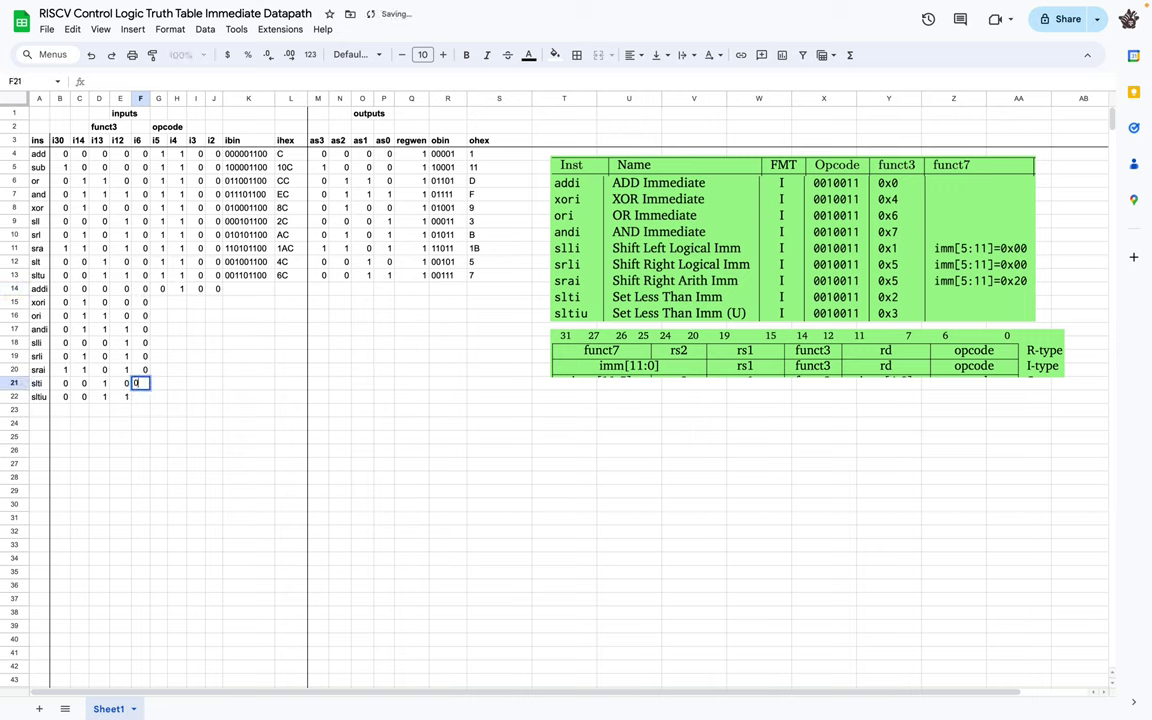
pyautogui.write('1')
pyautogui.press('Return')
pyautogui.hotkey('ctrl', 'v')
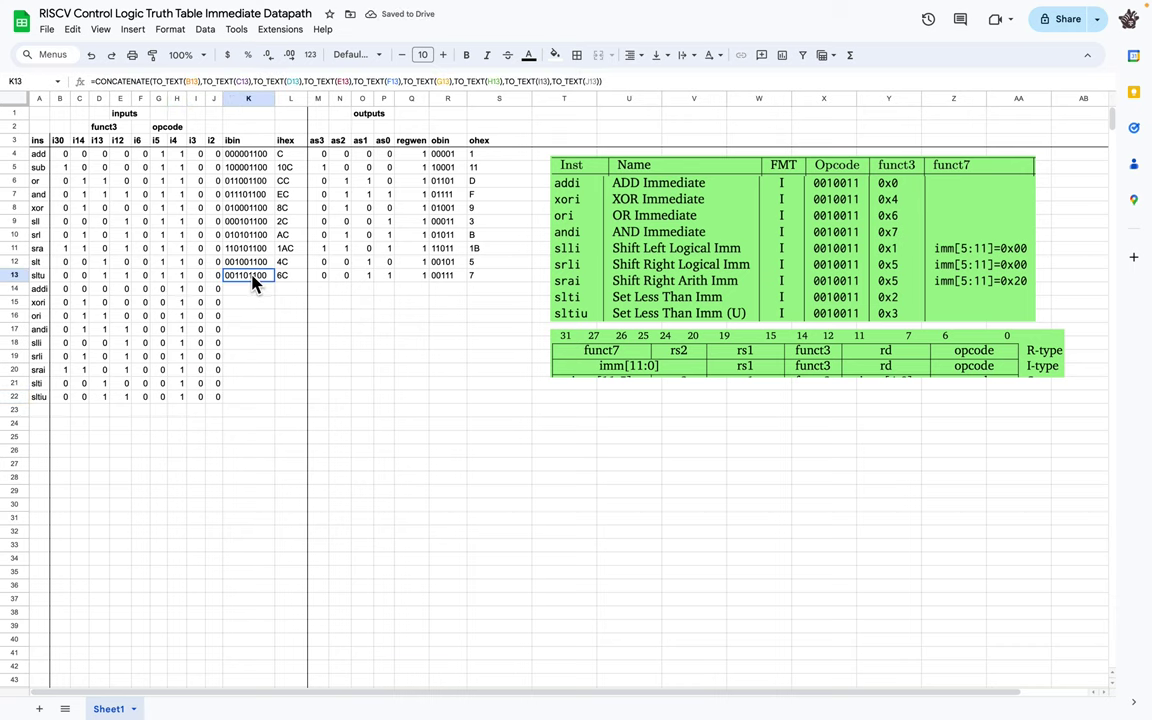
pyautogui.hotkey('ctrl', 'c')
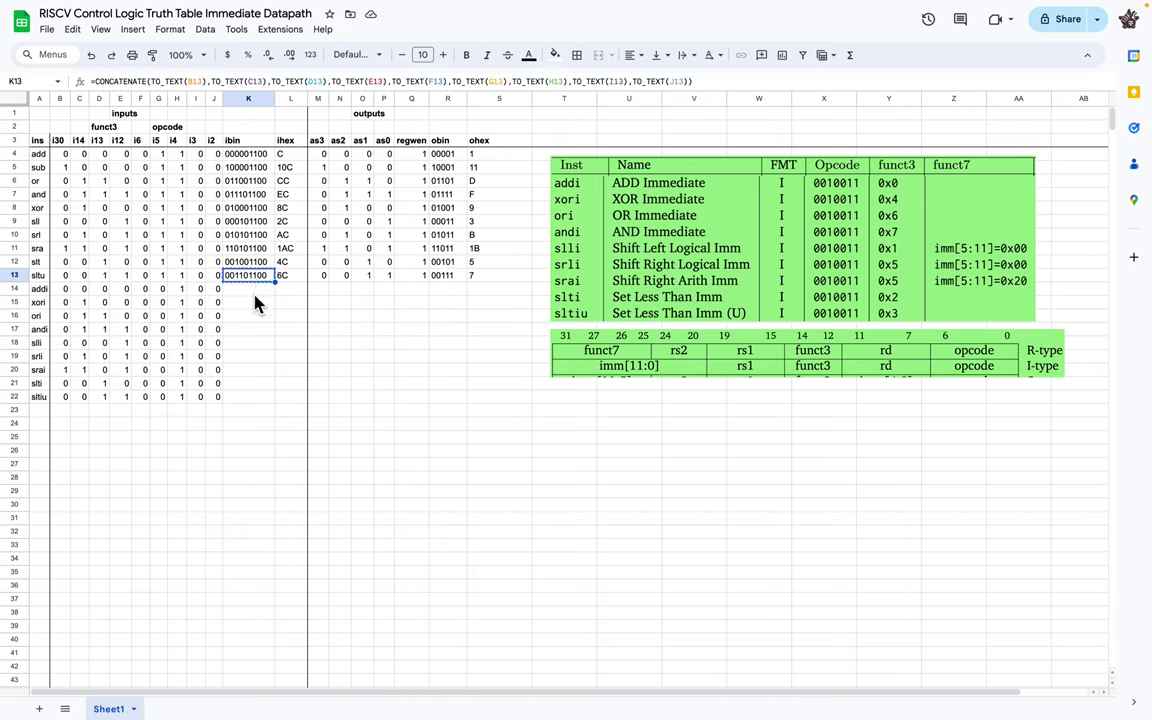
pyautogui.moveTo(254, 293); pyautogui.dragTo(256, 400)
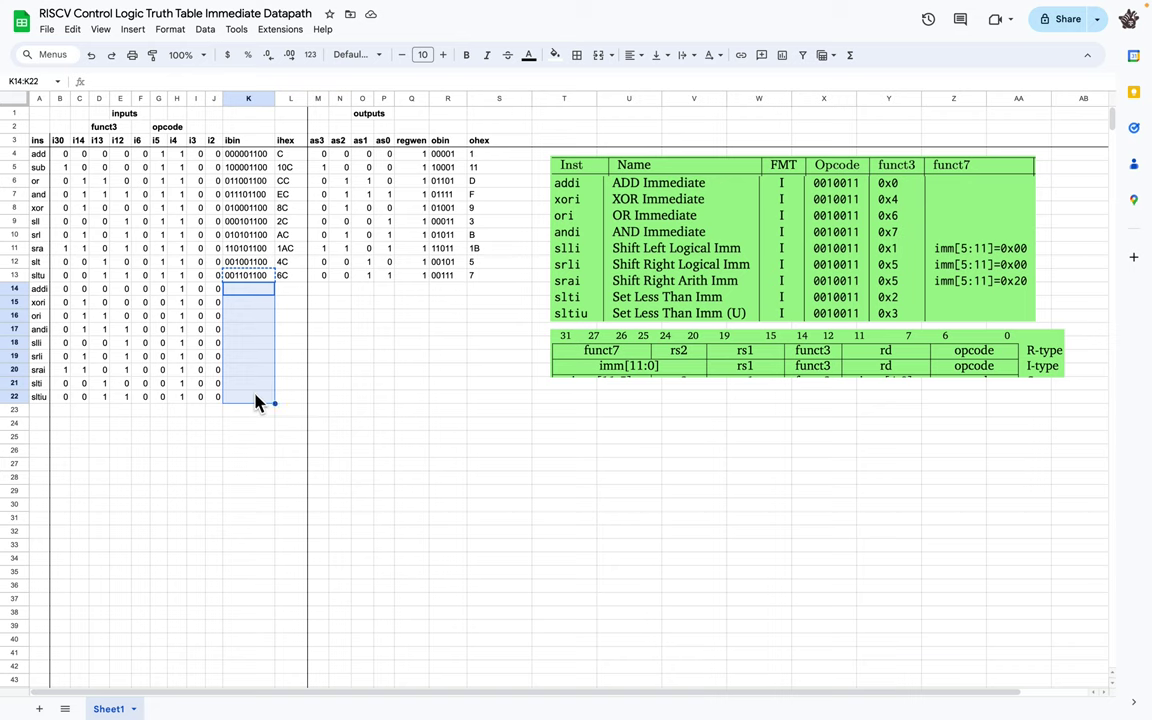
pyautogui.hotkey('ctrl', 'v')
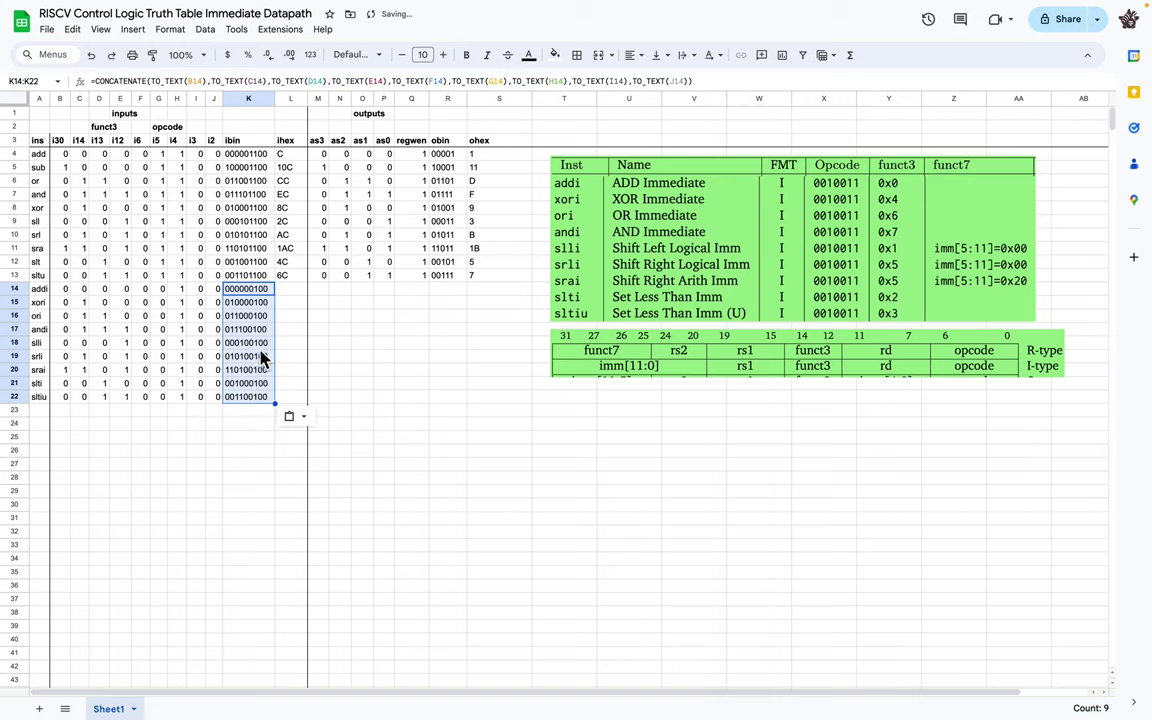
pyautogui.click(291, 278)
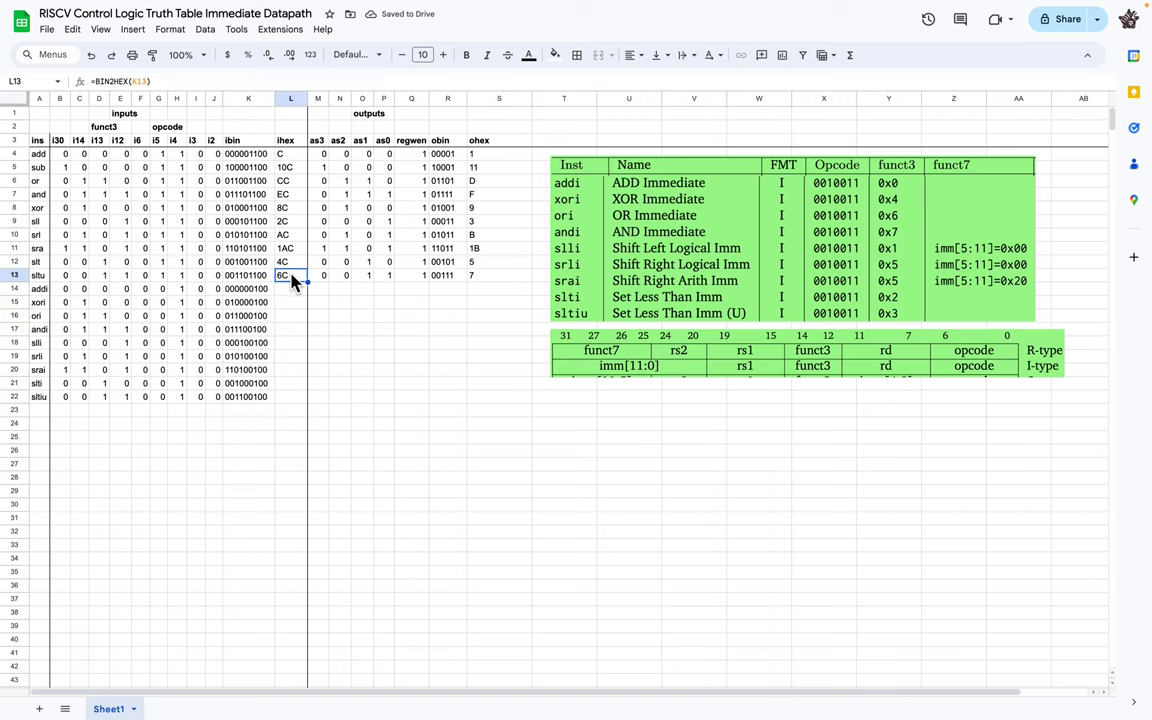
pyautogui.hotkey('ctrl', 'c')
pyautogui.moveTo(296, 289); pyautogui.dragTo(296, 399)
pyautogui.hotkey('ctrl', 'v')
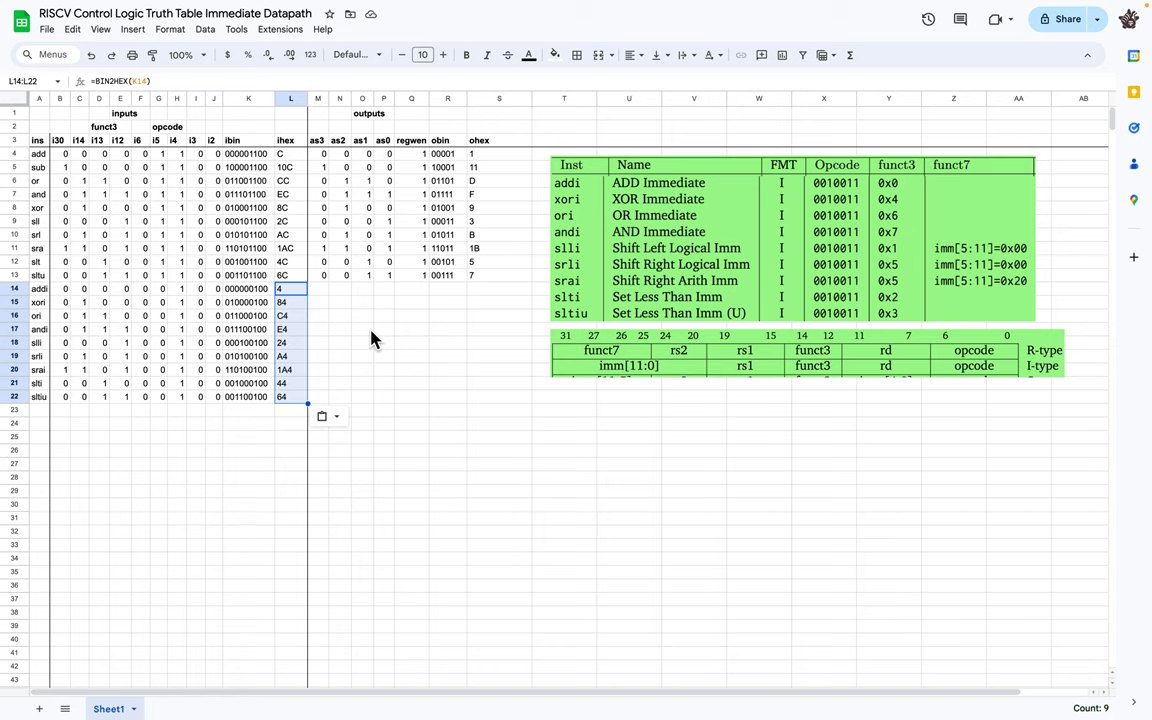
pyautogui.press('super+Tab')
# Insert four output columns before obin and begin typing their headers.
pyautogui.rightClick(516, 98)
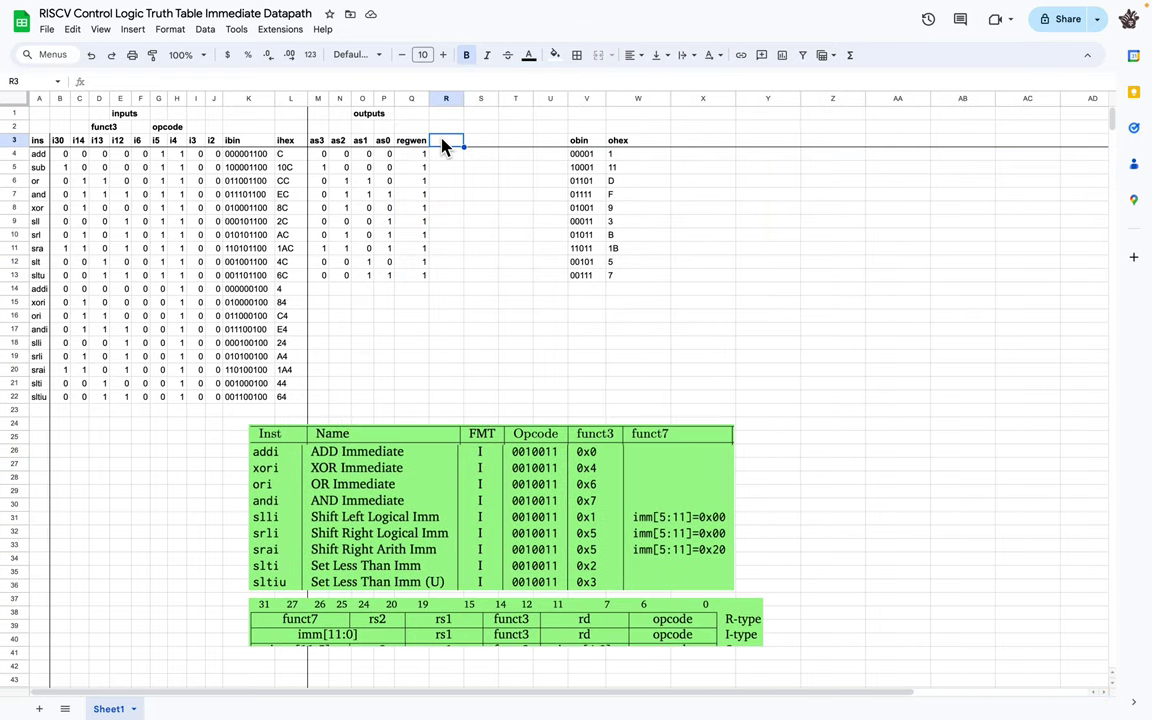
pyautogui.write('is3')
pyautogui.press('Tab')
pyautogui.write('is2')
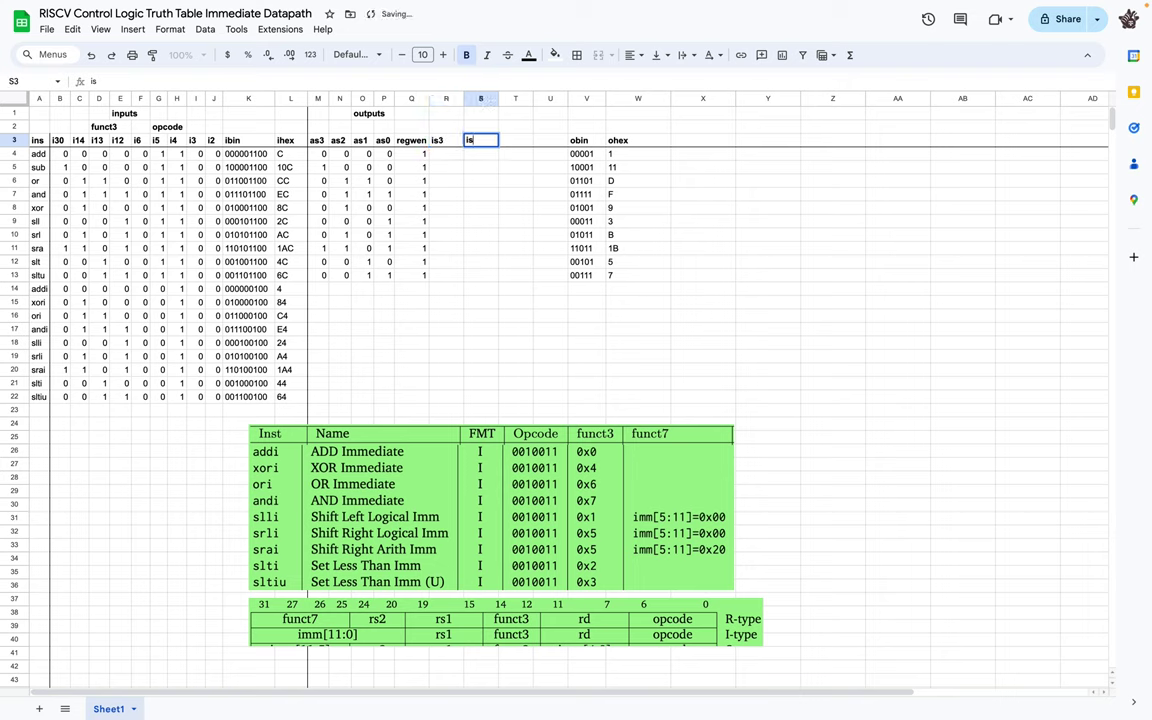
pyautogui.press('Tab')
pyautogui.write('is')
pyautogui.press('Left')
pyautogui.press('Left')
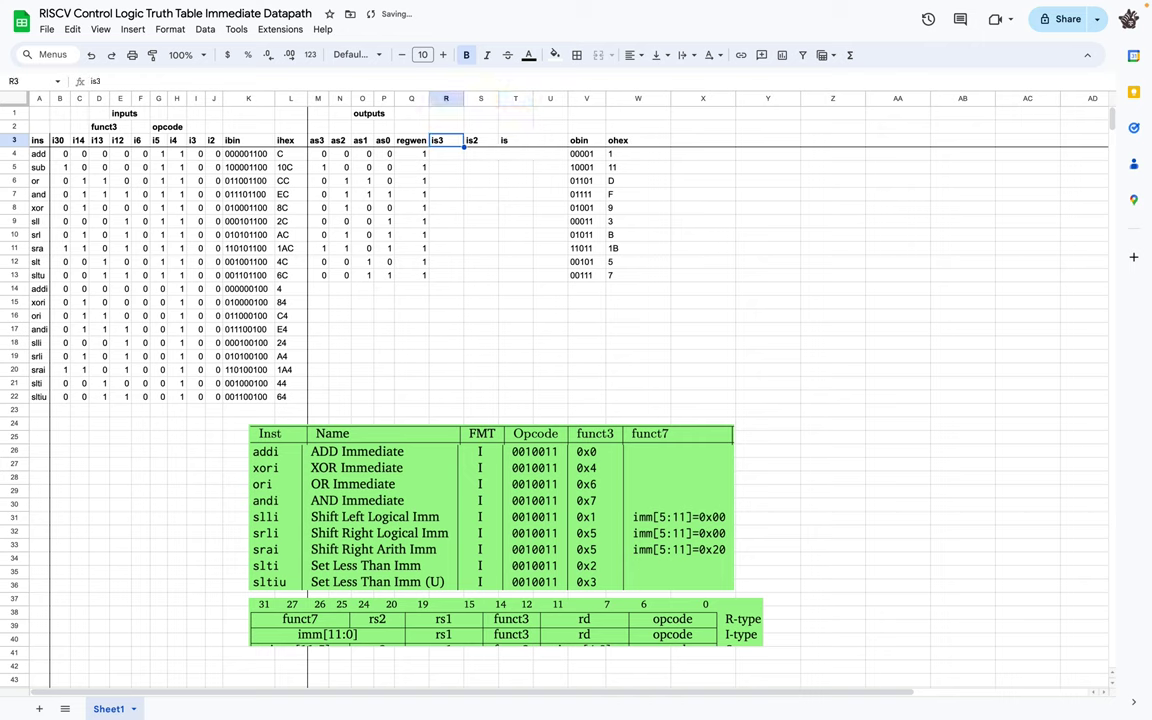
# Set the new headers to is2, is1, is0 and bsel.
pyautogui.write('is2')
pyautogui.press('Right')
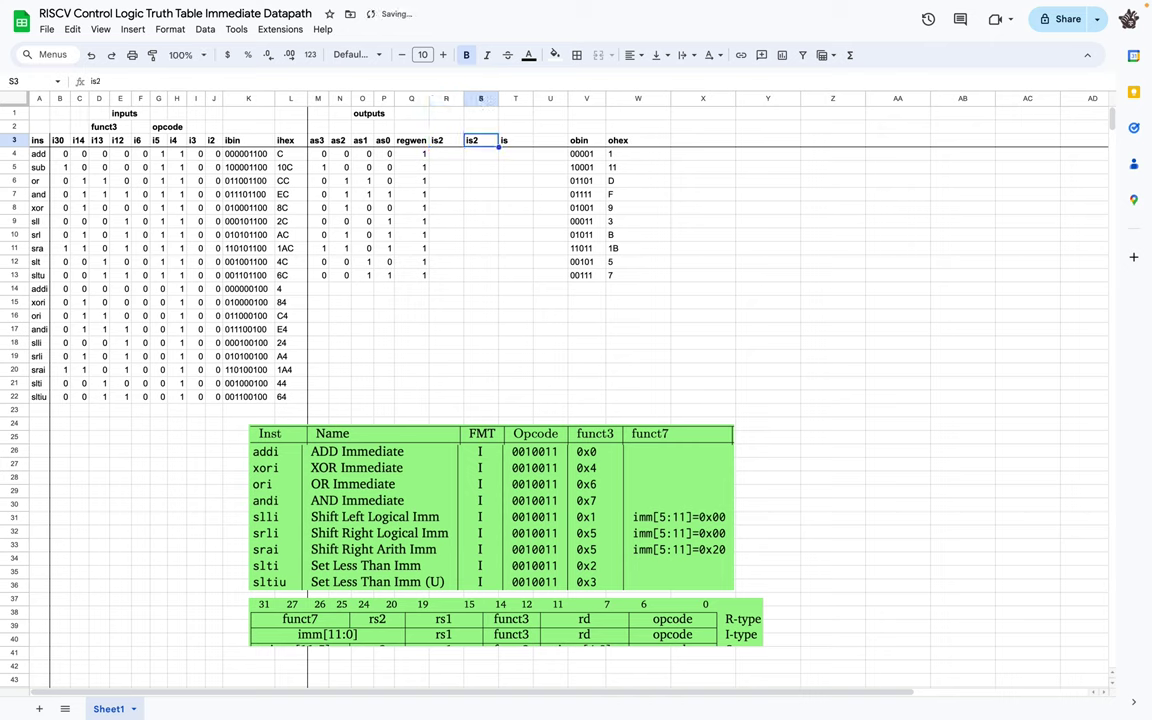
pyautogui.write('is1')
pyautogui.press('Right')
pyautogui.write('is0')
pyautogui.press('Right')
pyautogui.write('bsel')
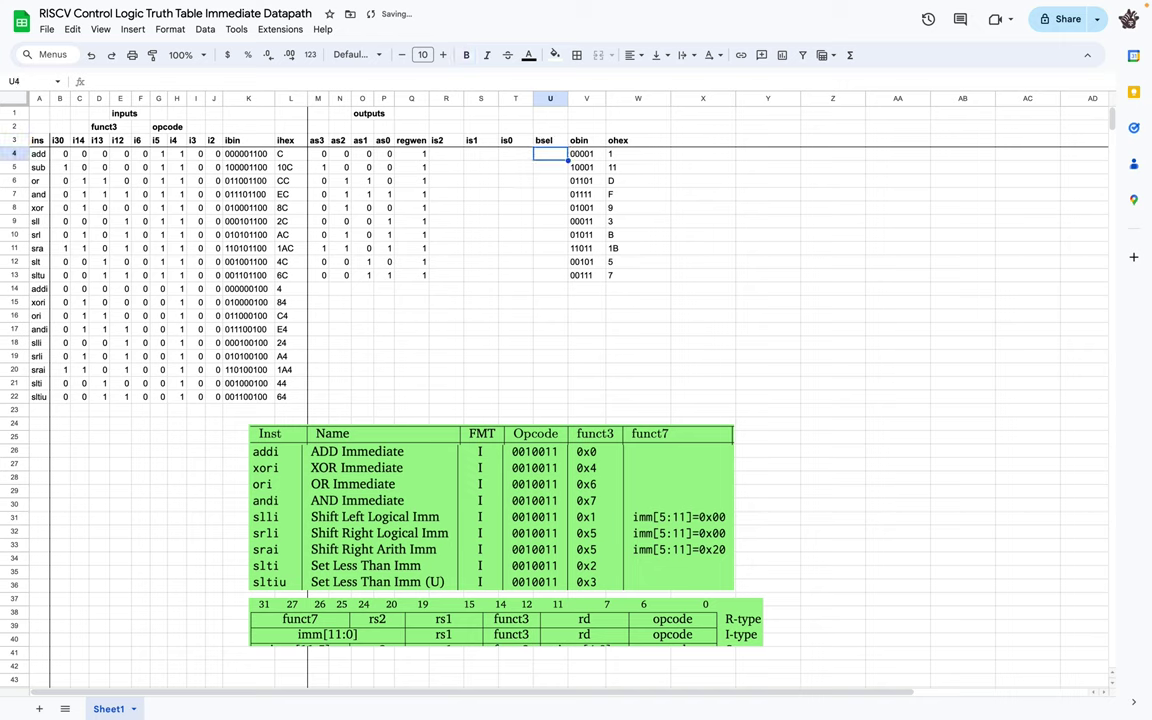
# Confirm the bsel header and review the add and sub rows' as3–as0 bits.
pyautogui.press('Return')
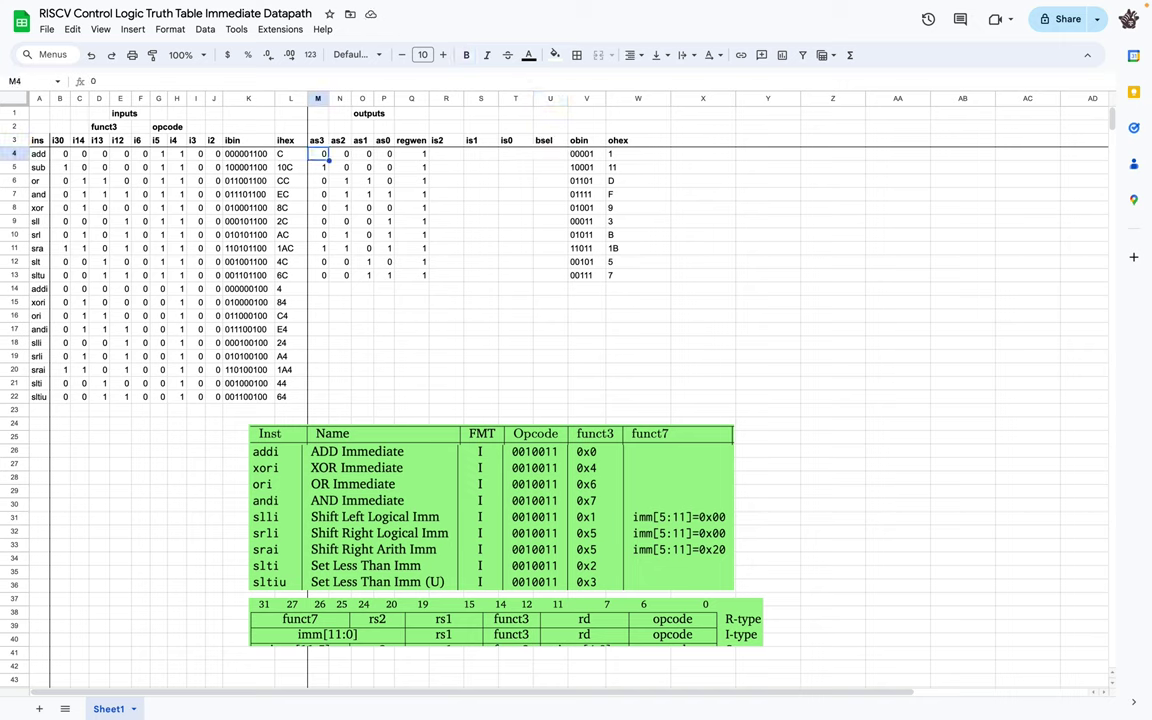
pyautogui.press('Right')
pyautogui.press('Right')
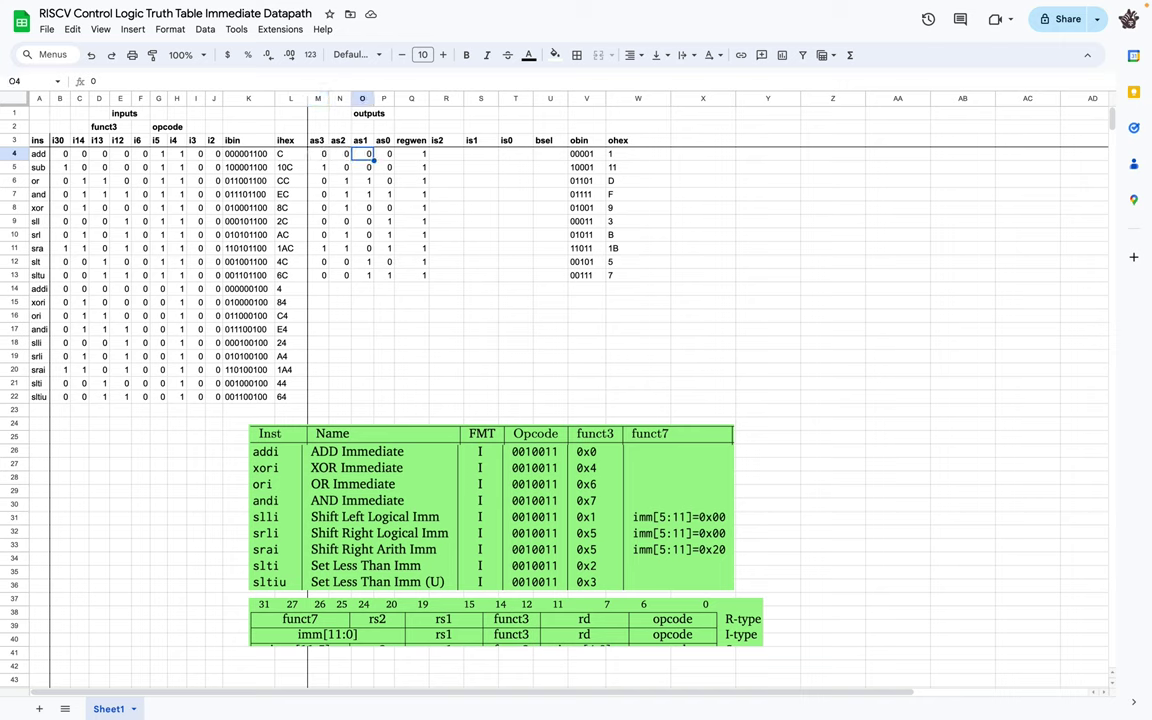
pyautogui.press('Down')
pyautogui.press('Down')
pyautogui.press('Down')
pyautogui.press('Down')
pyautogui.press('Down')
pyautogui.press('Down')
pyautogui.press('Down')
pyautogui.press('Down')
pyautogui.press('Down')
pyautogui.press('Down')
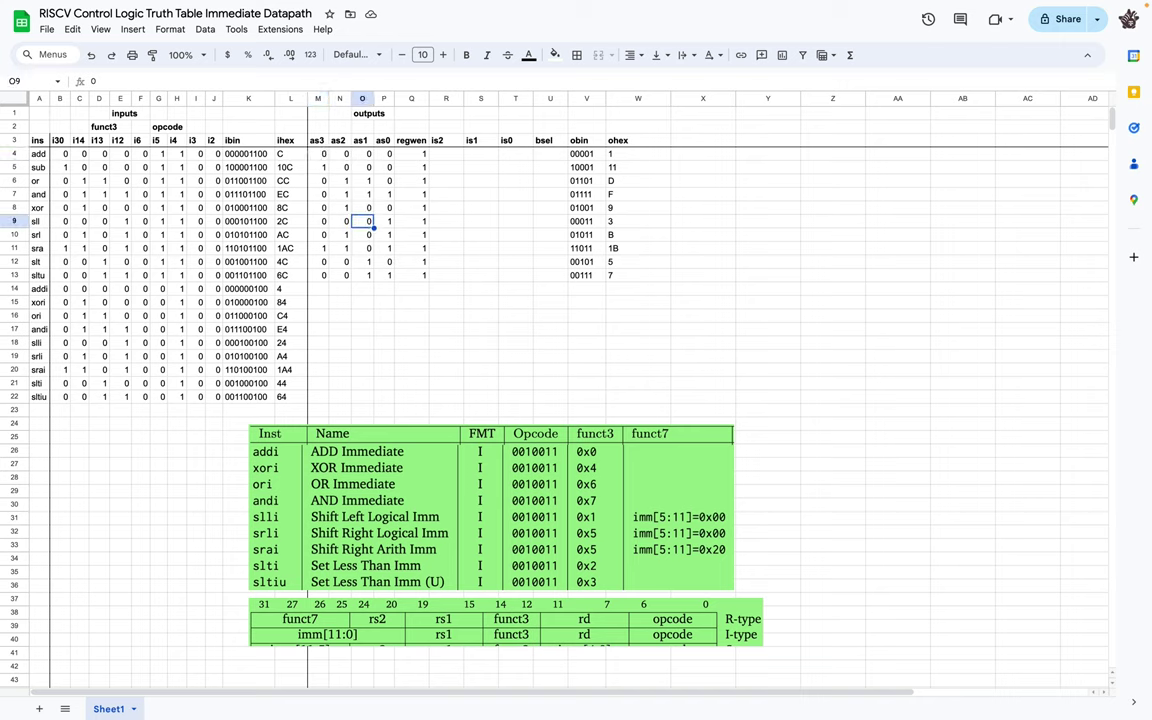
pyautogui.press('Left')
pyautogui.press('Left')
pyautogui.press('Left')
pyautogui.press('Right')
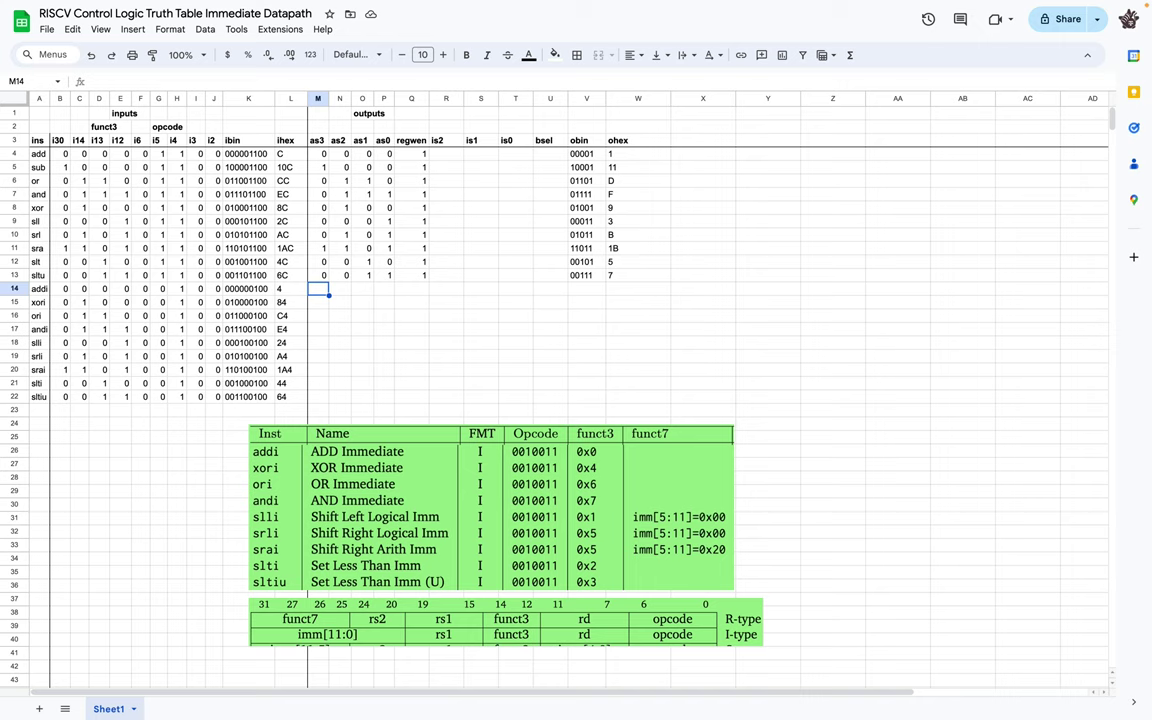
pyautogui.press('Up')
pyautogui.press('Up')
pyautogui.press('Up')
pyautogui.press('Up')
pyautogui.press('Up')
pyautogui.press('Up')
pyautogui.press('Up')
pyautogui.press('Up')
pyautogui.press('Up')
pyautogui.press('Up')
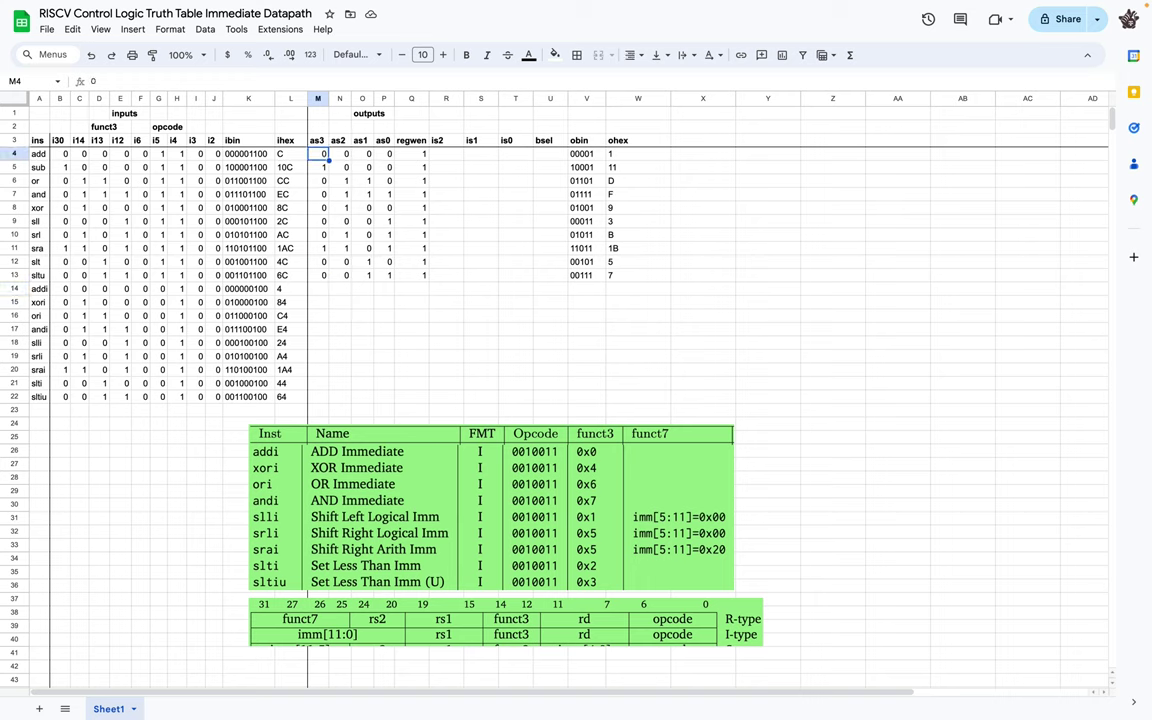
pyautogui.press('Down')
pyautogui.press('Down')
pyautogui.press('Down')
pyautogui.press('Down')
pyautogui.press('Down')
pyautogui.press('Down')
pyautogui.press('Down')
pyautogui.press('Down')
pyautogui.press('Down')
pyautogui.press('Down')
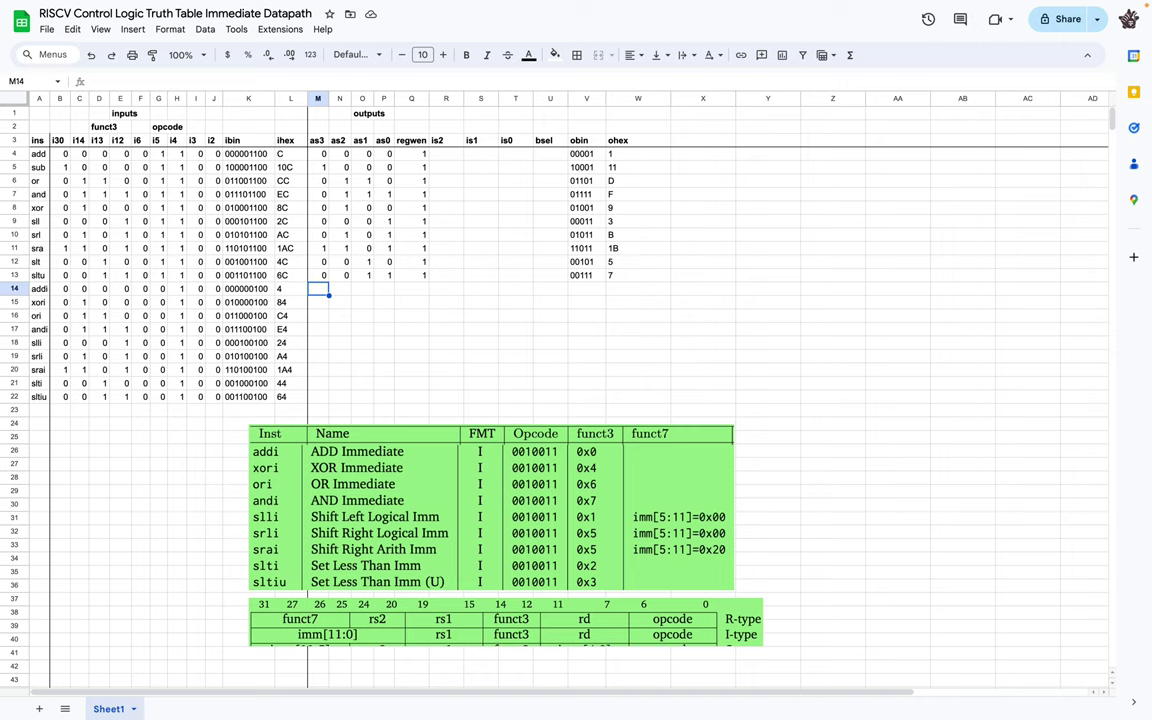
pyautogui.press('Up')
pyautogui.press('Up')
pyautogui.press('Up')
pyautogui.press('Up')
pyautogui.press('Up')
pyautogui.press('Up')
pyautogui.press('Up')
pyautogui.press('Up')
pyautogui.press('Up')
pyautogui.press('Up')
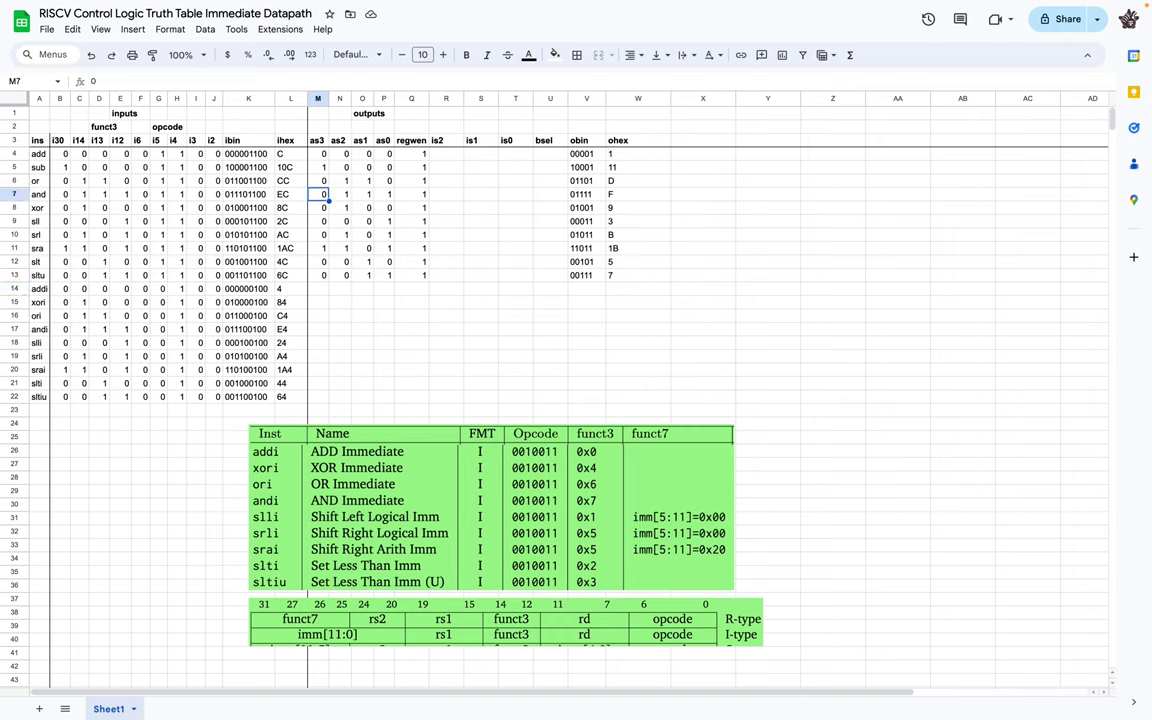
pyautogui.press('Right')
pyautogui.press('Right')
pyautogui.press('Right')
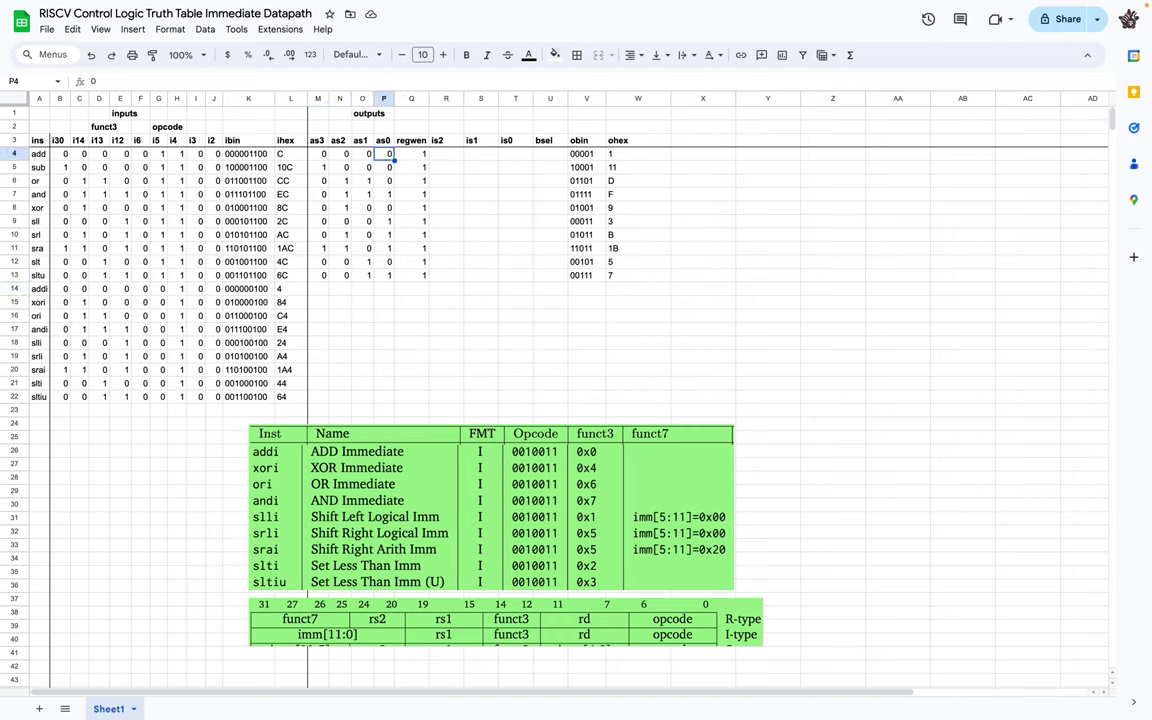
pyautogui.press('Down')
pyautogui.press('Down')
pyautogui.press('Down')
pyautogui.press('Down')
pyautogui.press('Down')
pyautogui.press('Down')
pyautogui.press('Down')
pyautogui.press('Down')
pyautogui.press('Down')
pyautogui.press('Down')
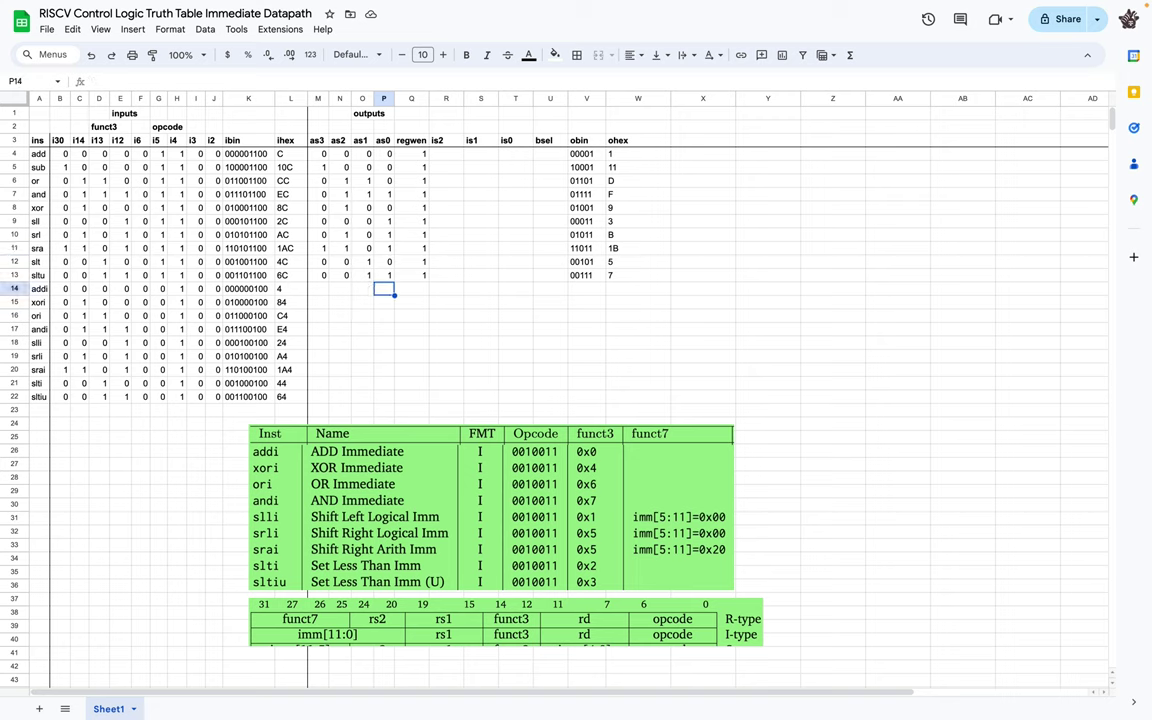
pyautogui.press('Left')
pyautogui.press('Left')
pyautogui.press('Left')
pyautogui.press('Up')
pyautogui.press('Up')
pyautogui.press('Up')
pyautogui.press('Up')
pyautogui.press('Up')
pyautogui.press('Up')
pyautogui.press('Up')
pyautogui.press('Up')
pyautogui.press('Up')
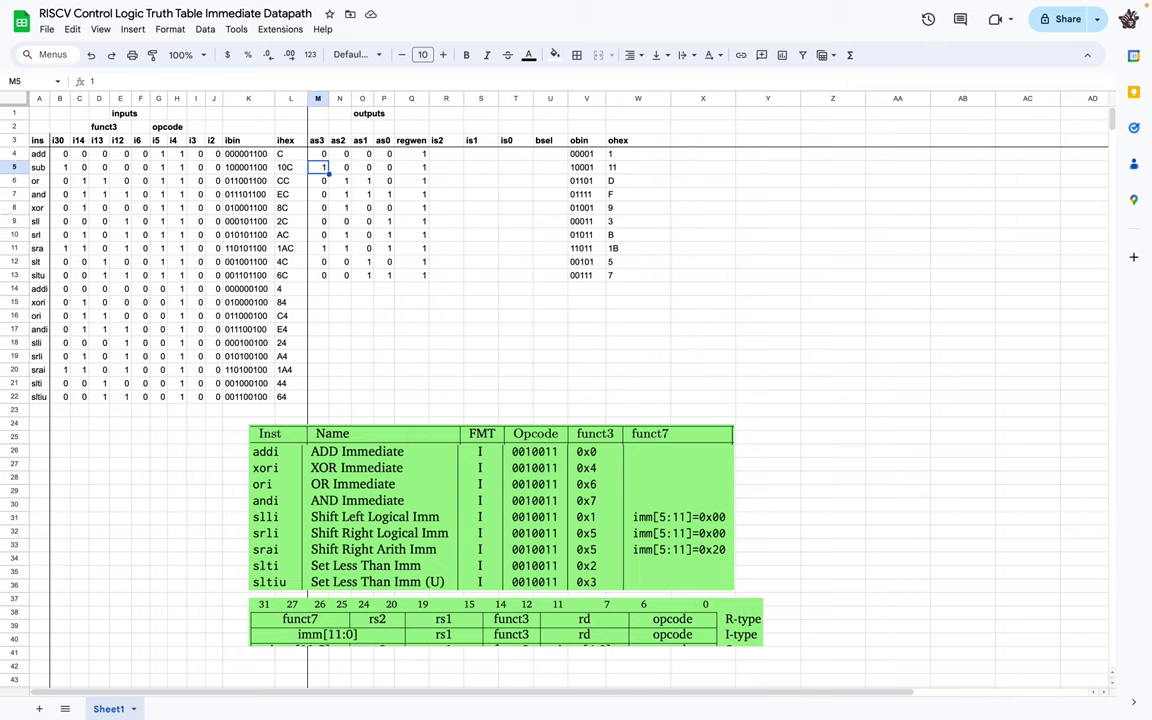
pyautogui.press('Down')
pyautogui.press('Down')
pyautogui.press('Down')
pyautogui.press('Down')
pyautogui.press('Down')
pyautogui.press('Down')
pyautogui.press('Down')
pyautogui.press('Down')
pyautogui.press('Down')
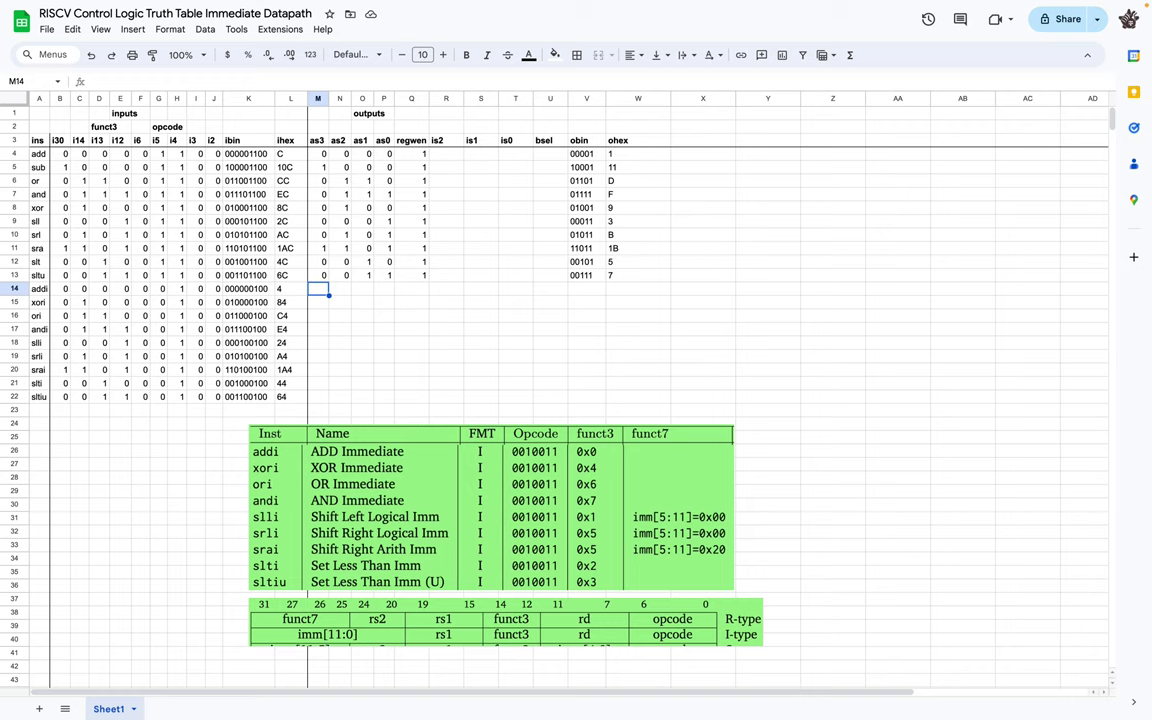
# Enter as3–as0 for rows 14–22: 0000, 0100, 0110, 0111, 0001, 0101, 1101, 0010, 0011.
pyautogui.press('Up')
pyautogui.press('Up')
pyautogui.press('Up')
pyautogui.press('Left')
pyautogui.press('Left')
pyautogui.click(317, 248)
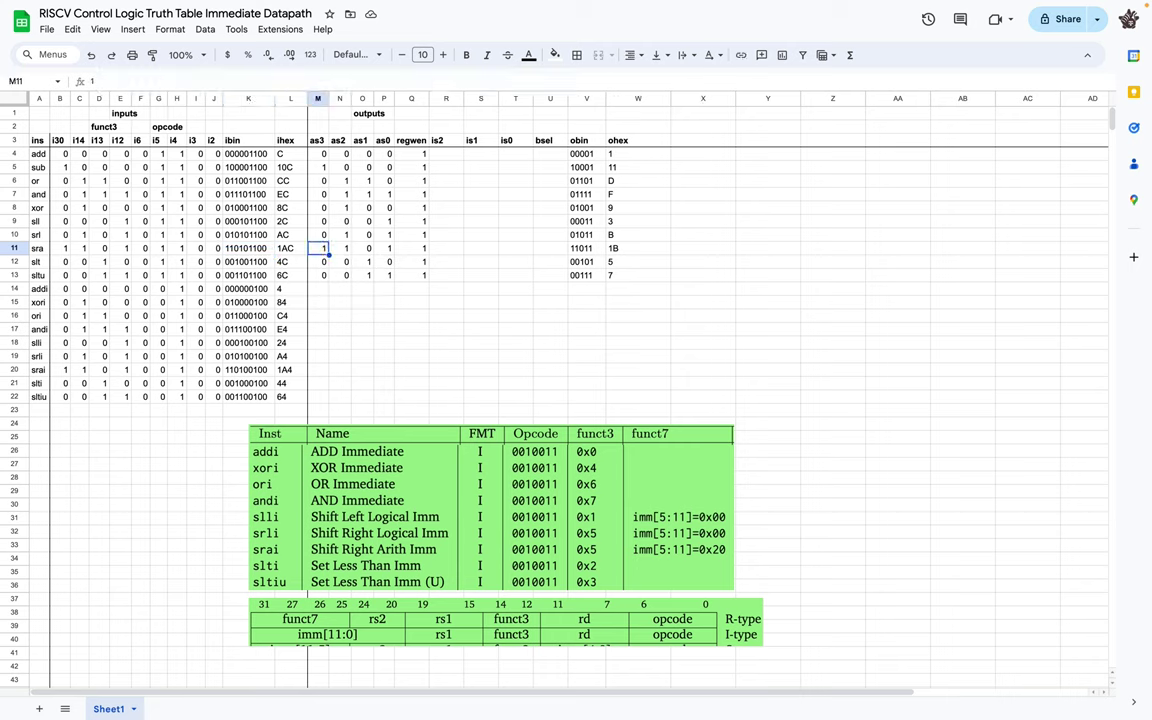
pyautogui.press('Down')
pyautogui.press('Down')
pyautogui.press('Down')
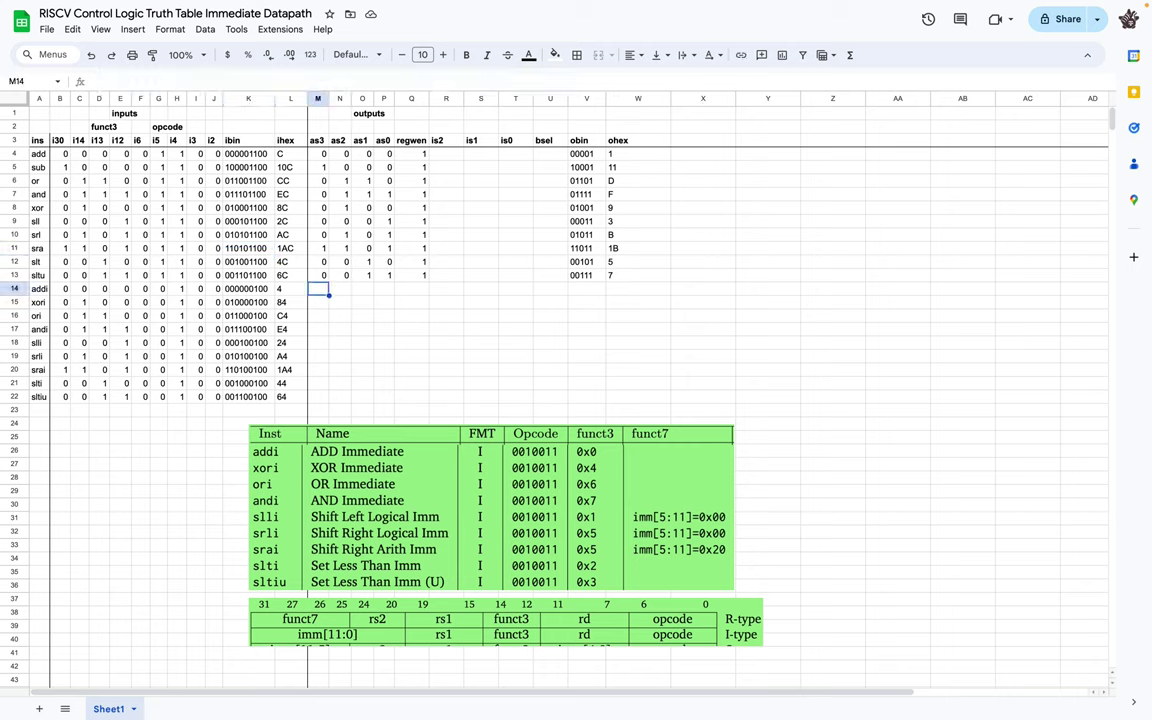
pyautogui.write('0\t0\t0\t0 0\t1\t0\t0 0\t1\t1\t0 0\t1\t1\t1 0')
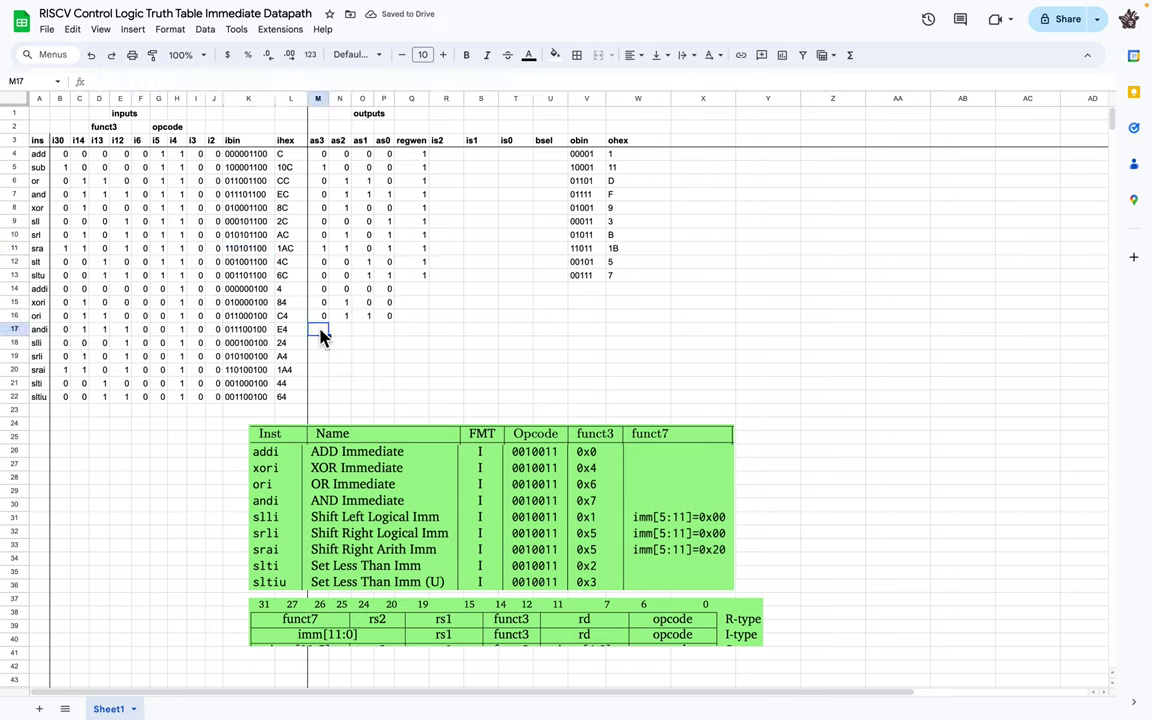
pyautogui.write('\t0\t0\t1 0\t1\t0\t1 1\t1\t0\t1 0\t0\t1\t0 ')
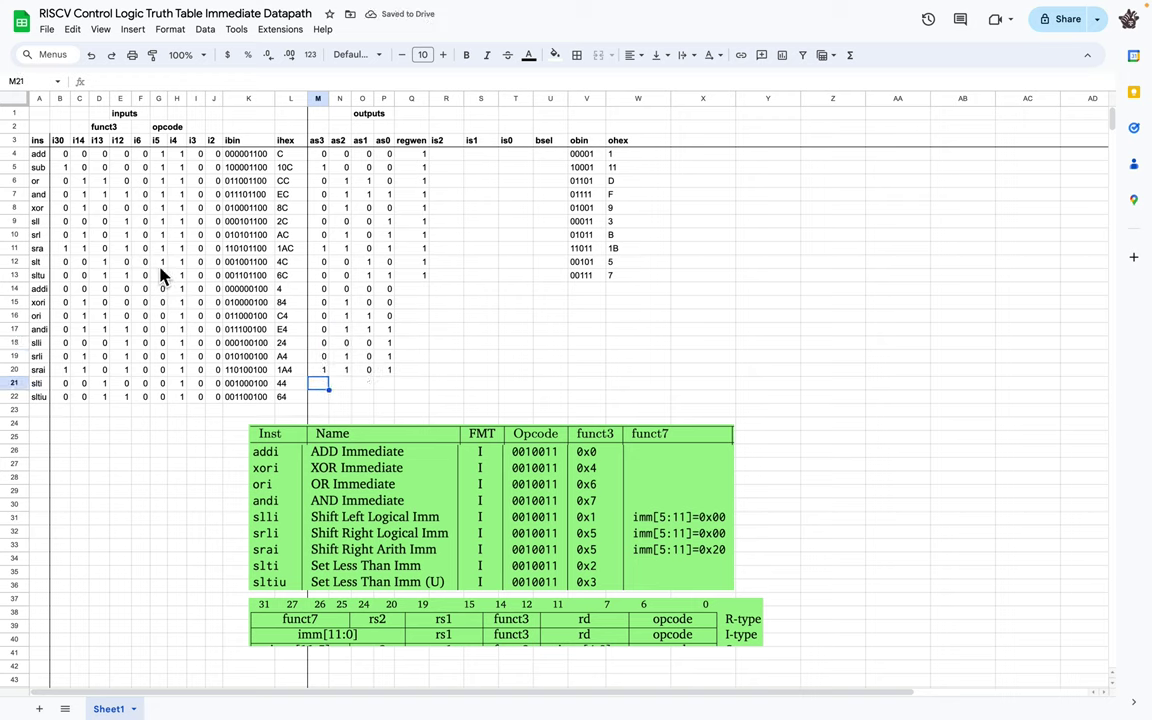
pyautogui.write('0\t0\t1\t1')
pyautogui.press('Up')
pyautogui.press('Up')
pyautogui.press('Up')
pyautogui.press('Up')
pyautogui.press('Up')
pyautogui.press('Up')
pyautogui.press('Up')
pyautogui.press('Up')
pyautogui.press('Up')
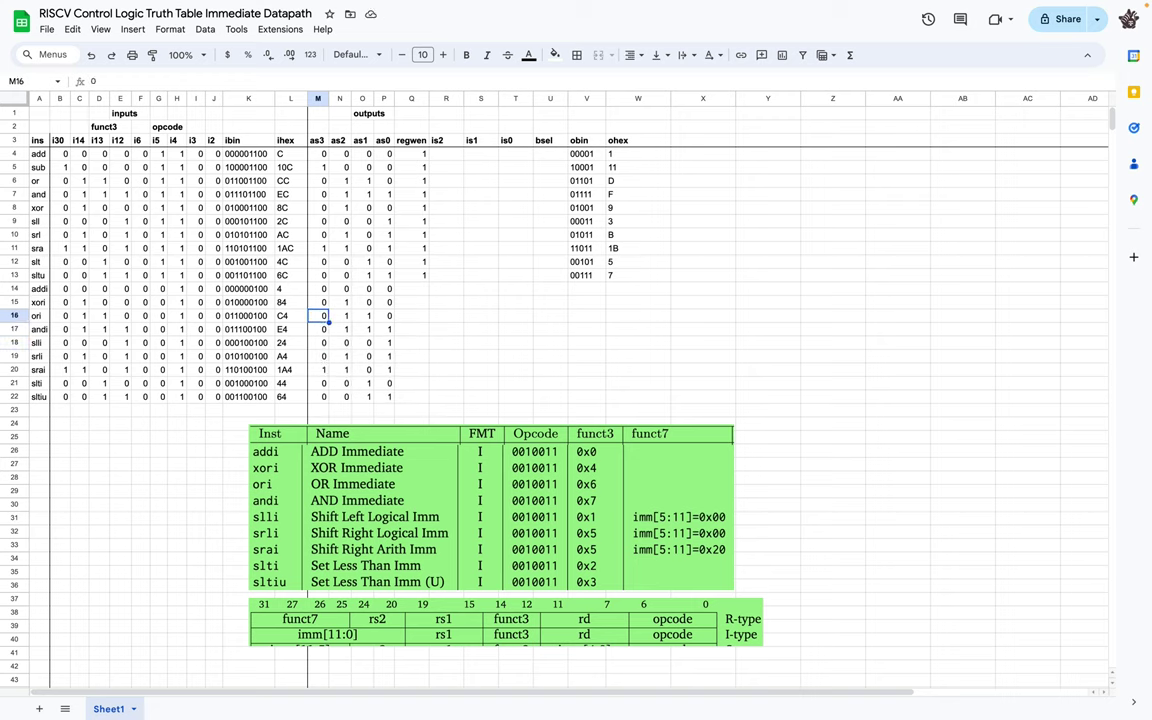
# Enter 1 in the regwen column for addi through sltiu (Q14:Q22).
pyautogui.press('Right')
pyautogui.press('Right')
pyautogui.press('Right')
pyautogui.press('Right')
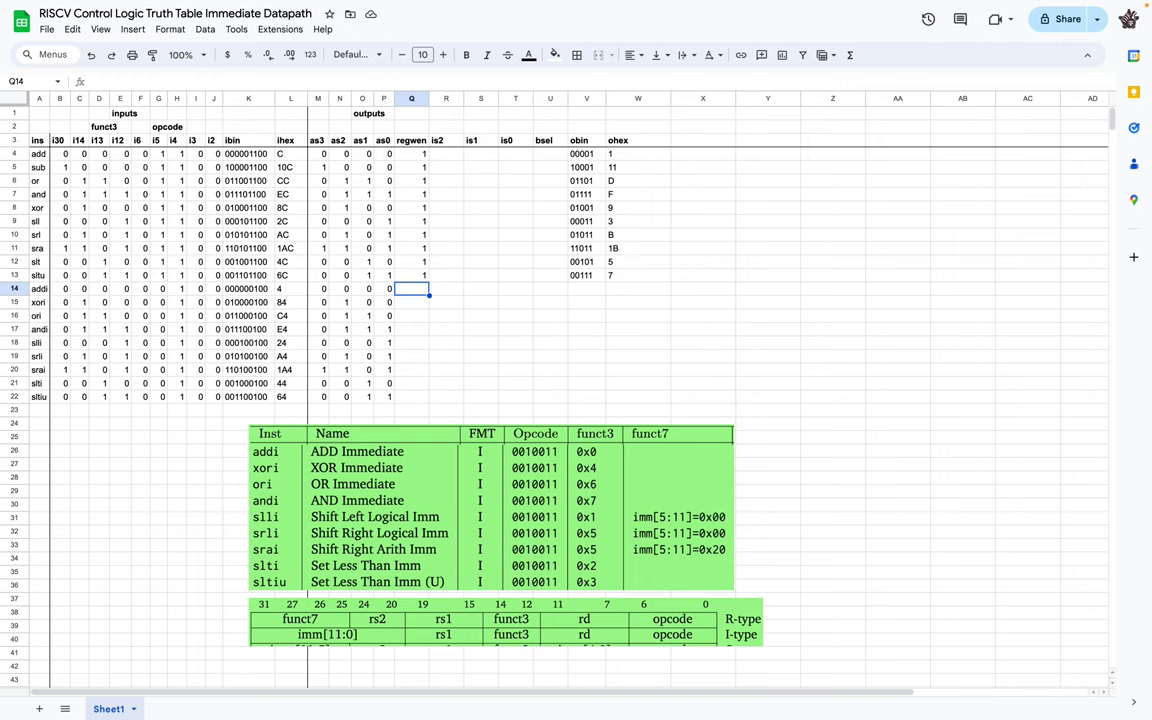
pyautogui.write('1 1 1 1 1 1 1 1')
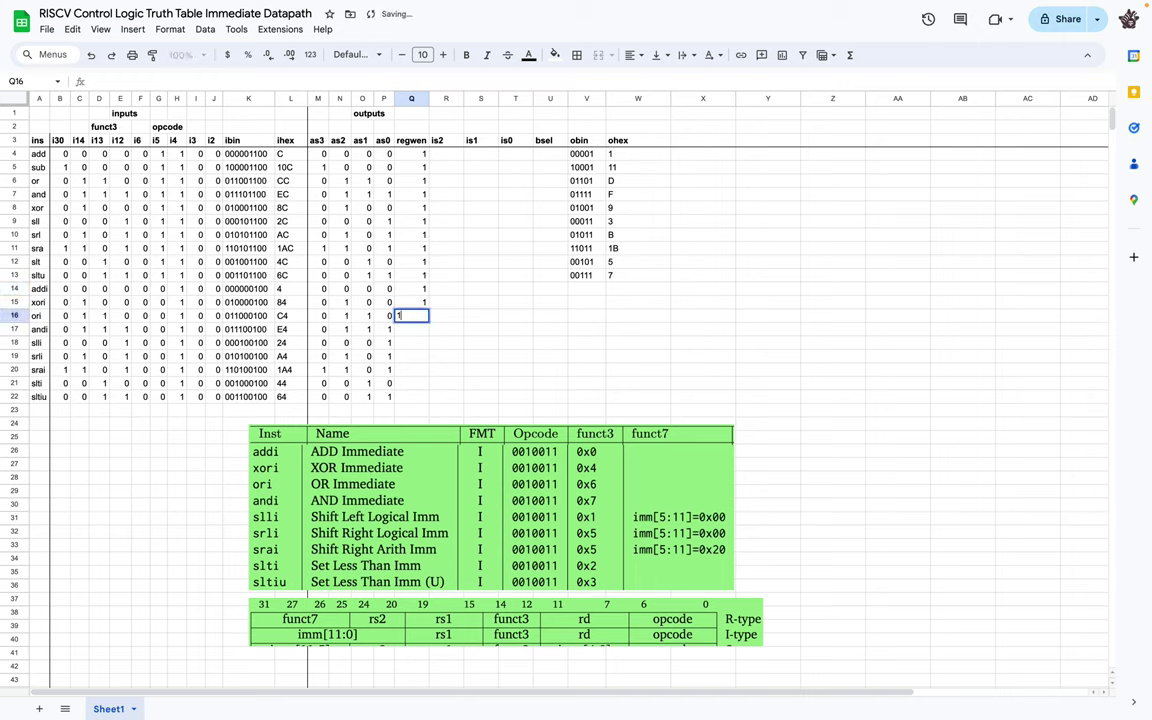
pyautogui.press('Return')
pyautogui.write('1')
pyautogui.click(481, 383)
# Go back to the add row's is2 cell (R4), checking the R-type instruction names.
pyautogui.click(446, 154)
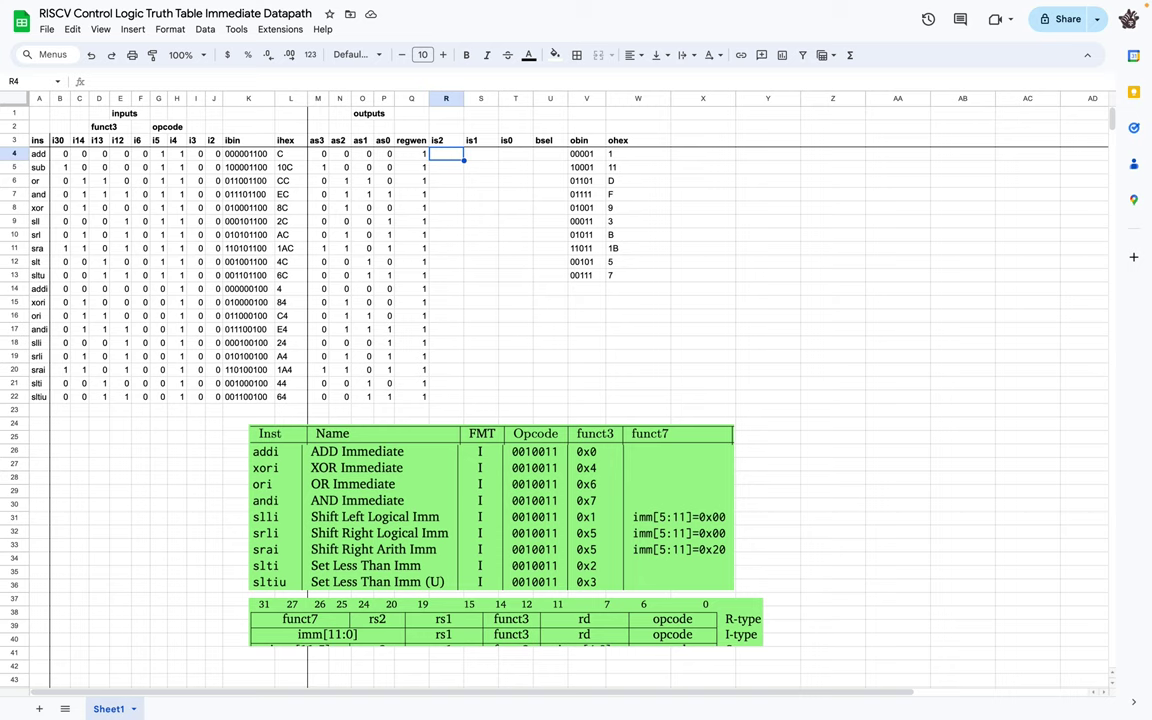
pyautogui.press('Left')
pyautogui.press('Left')
pyautogui.press('Left')
pyautogui.press('Left')
pyautogui.press('Left')
pyautogui.press('Left')
pyautogui.press('Left')
pyautogui.press('Left')
pyautogui.press('Left')
pyautogui.press('Left')
pyautogui.press('Left')
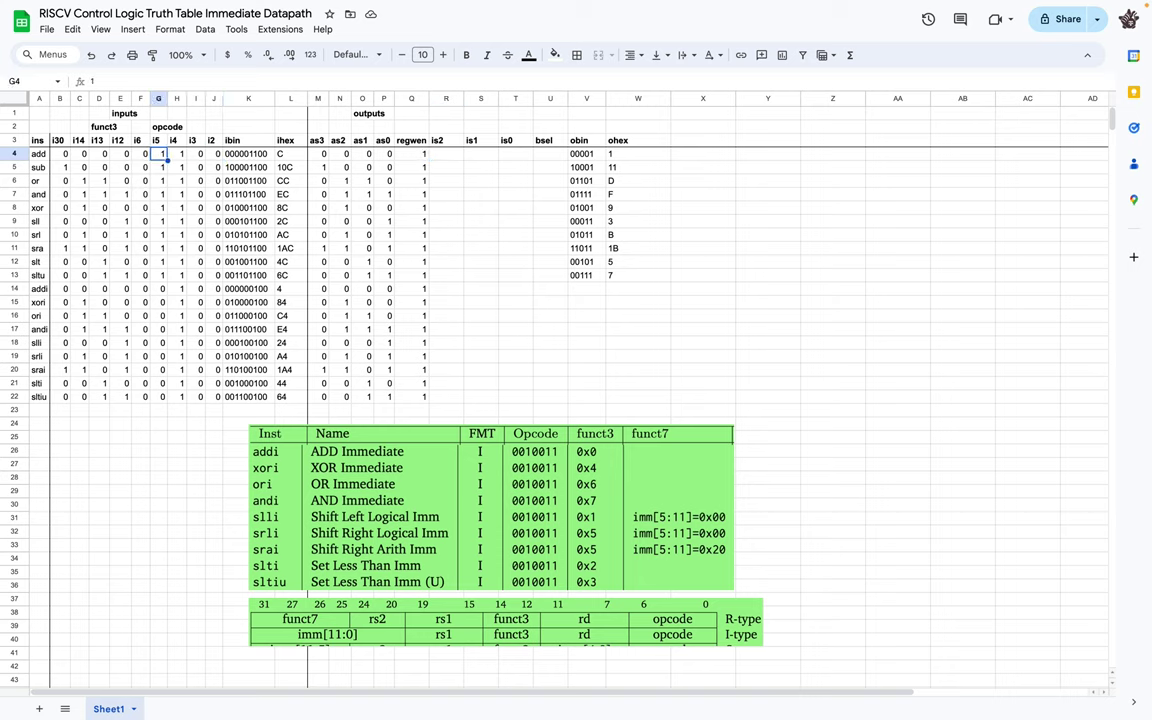
pyautogui.press('Left')
pyautogui.press('Left')
pyautogui.press('Left')
pyautogui.press('Left')
pyautogui.press('Left')
pyautogui.press('Left')
pyautogui.press('Down')
pyautogui.press('Down')
pyautogui.press('Down')
pyautogui.press('Up')
pyautogui.press('Up')
pyautogui.press('Up')
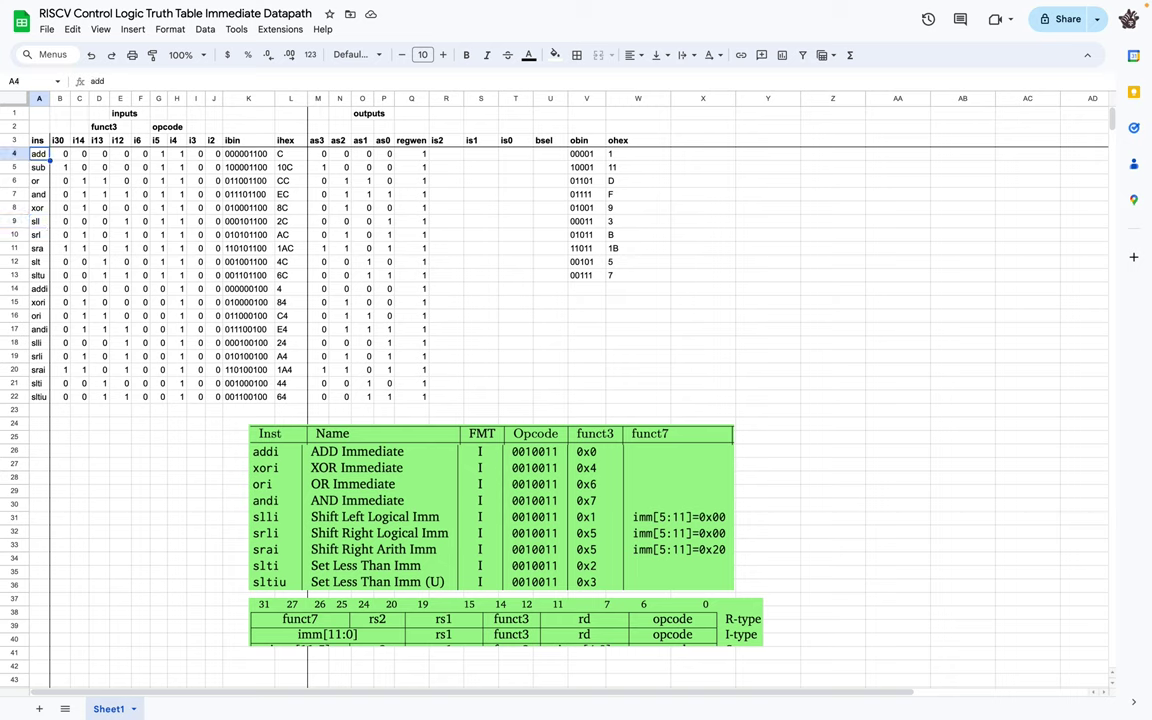
pyautogui.press('Right')
pyautogui.press('Right')
pyautogui.press('Right')
pyautogui.press('Right')
pyautogui.press('Right')
pyautogui.press('Right')
pyautogui.press('Right')
pyautogui.press('Right')
pyautogui.press('Right')
pyautogui.press('Right')
pyautogui.press('Right')
pyautogui.press('Right')
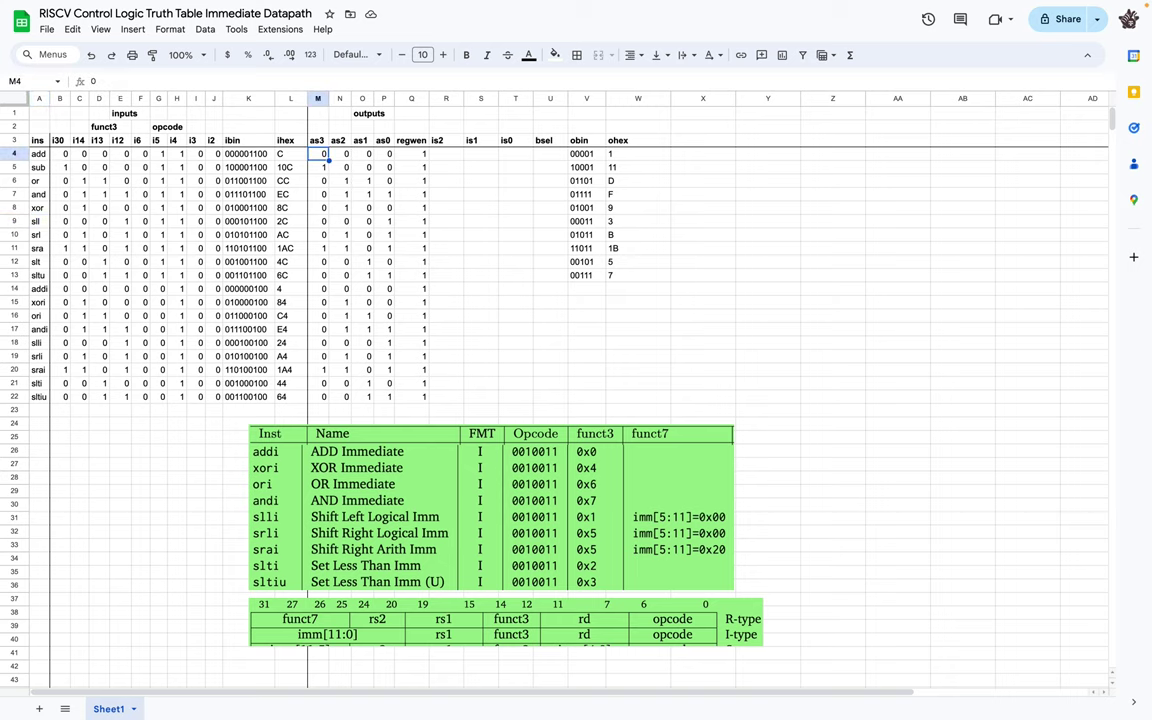
pyautogui.press('Right')
pyautogui.press('Right')
pyautogui.press('Right')
pyautogui.press('Right')
pyautogui.press('Right')
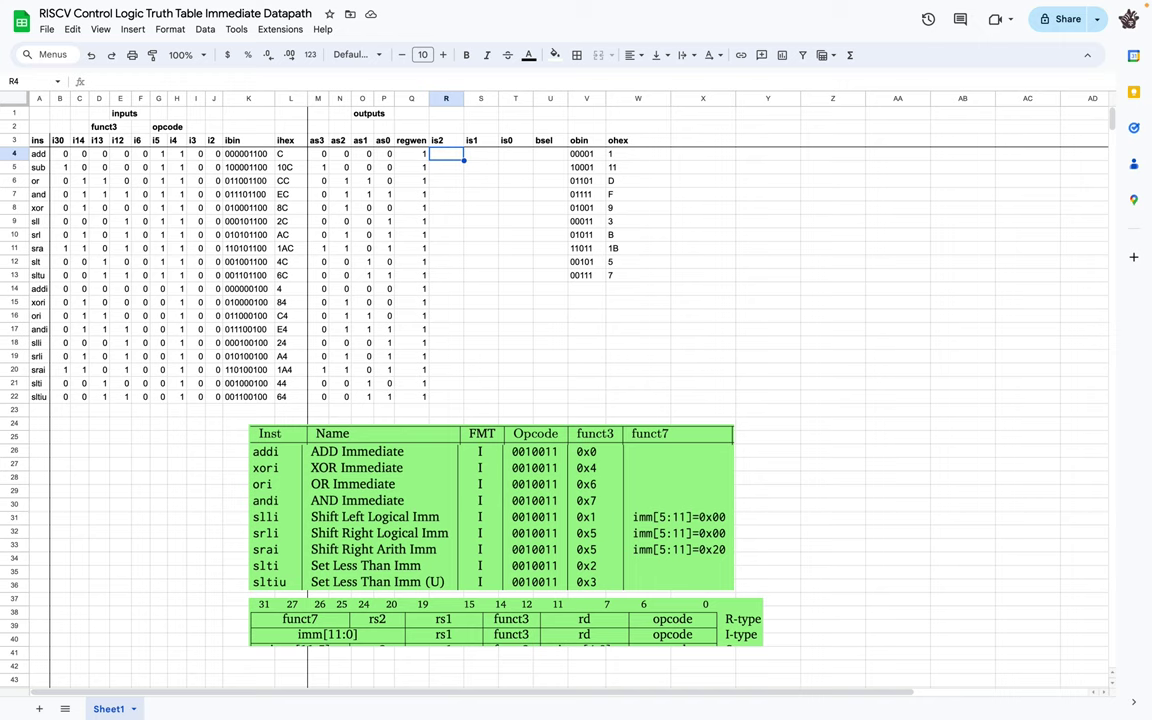
# Enter 0 in is2, is1 and is0 for the add row.
pyautogui.write('0')
pyautogui.press('Tab')
pyautogui.write('0')
pyautogui.press('Tab')
pyautogui.write('0')
pyautogui.press('Return')
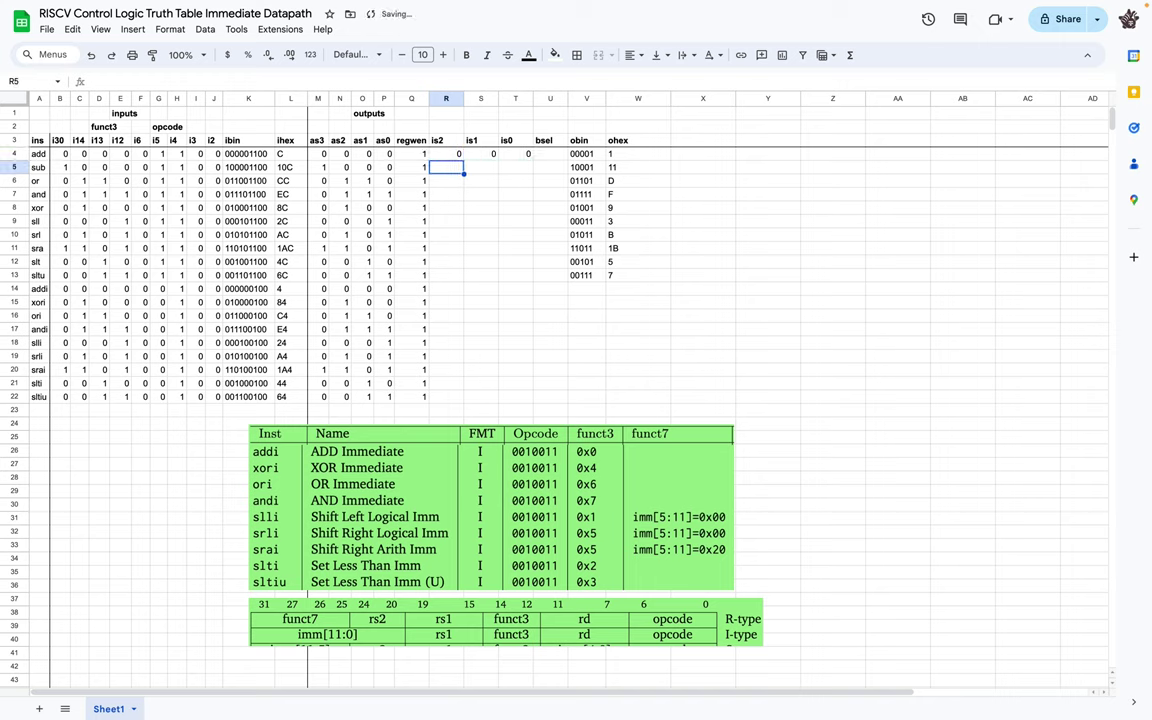
# Fill the is2 column with 0 down through the sltu row.
pyautogui.click(446, 154)
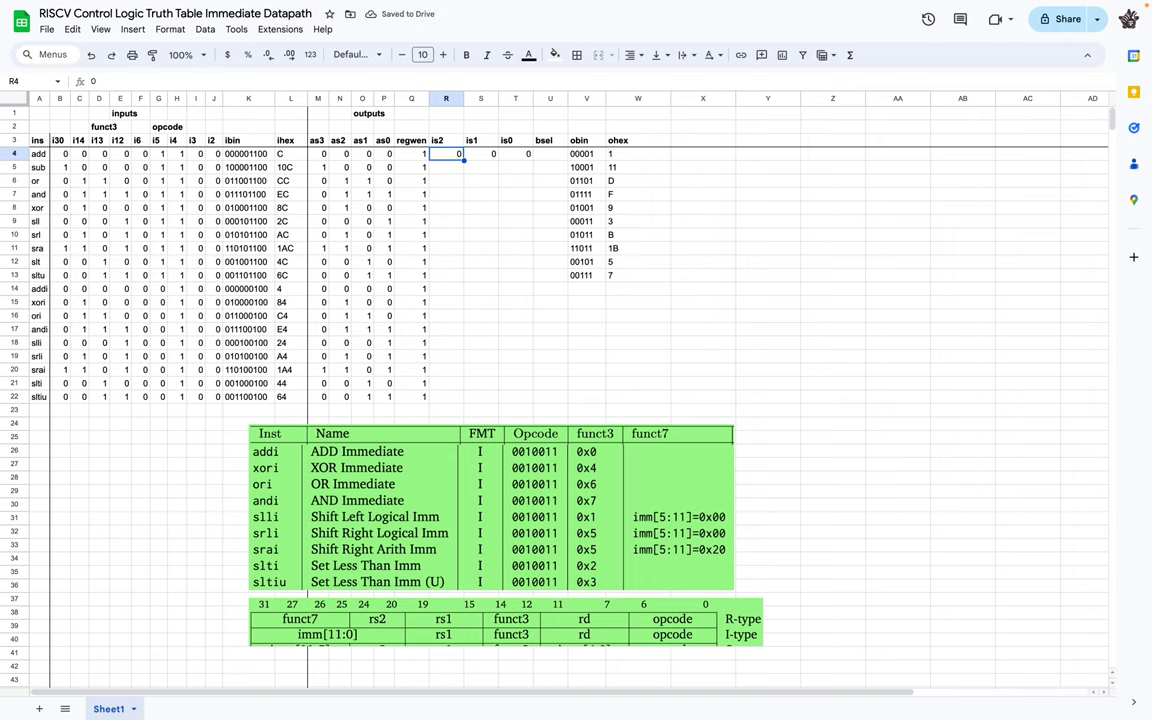
pyautogui.press('Down')
pyautogui.write('0')
pyautogui.press('Return')
pyautogui.write('0')
pyautogui.press('Return')
pyautogui.write('0')
pyautogui.press('Return')
pyautogui.write('0')
pyautogui.press('Return')
pyautogui.write('0')
pyautogui.press('Return')
pyautogui.write('0')
pyautogui.press('Return')
pyautogui.write('0')
pyautogui.press('Return')
pyautogui.write('0')
pyautogui.press('Return')
pyautogui.write('0')
pyautogui.press('Tab')
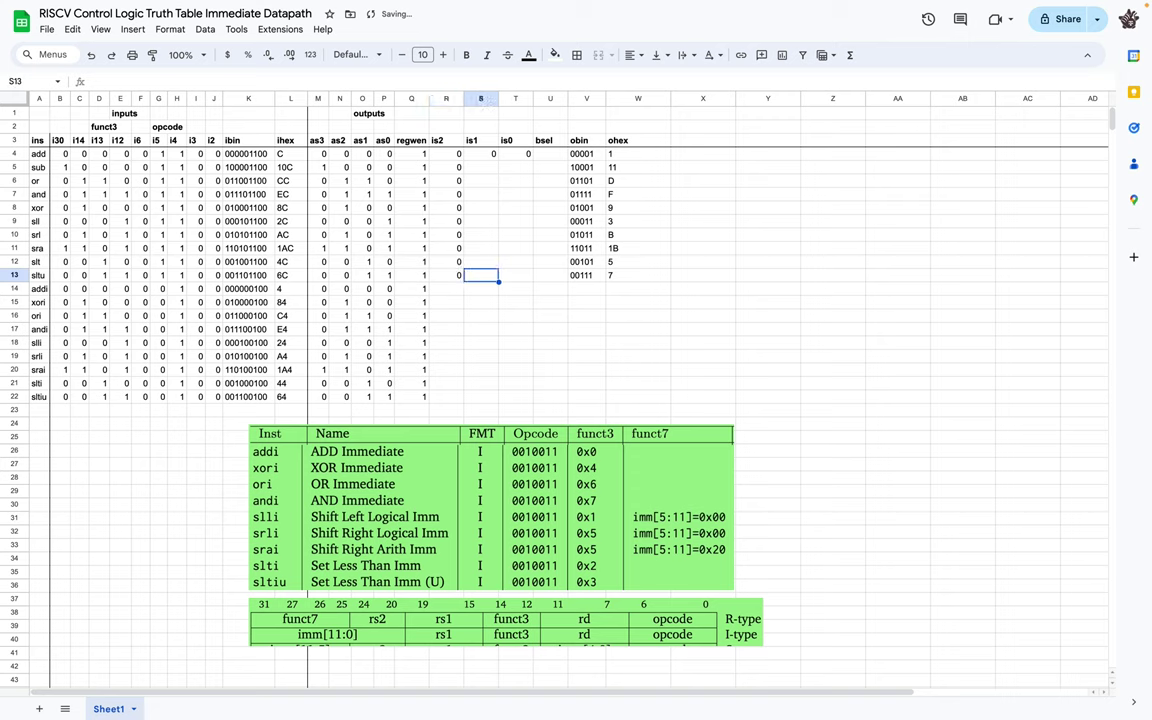
pyautogui.click(446, 275)
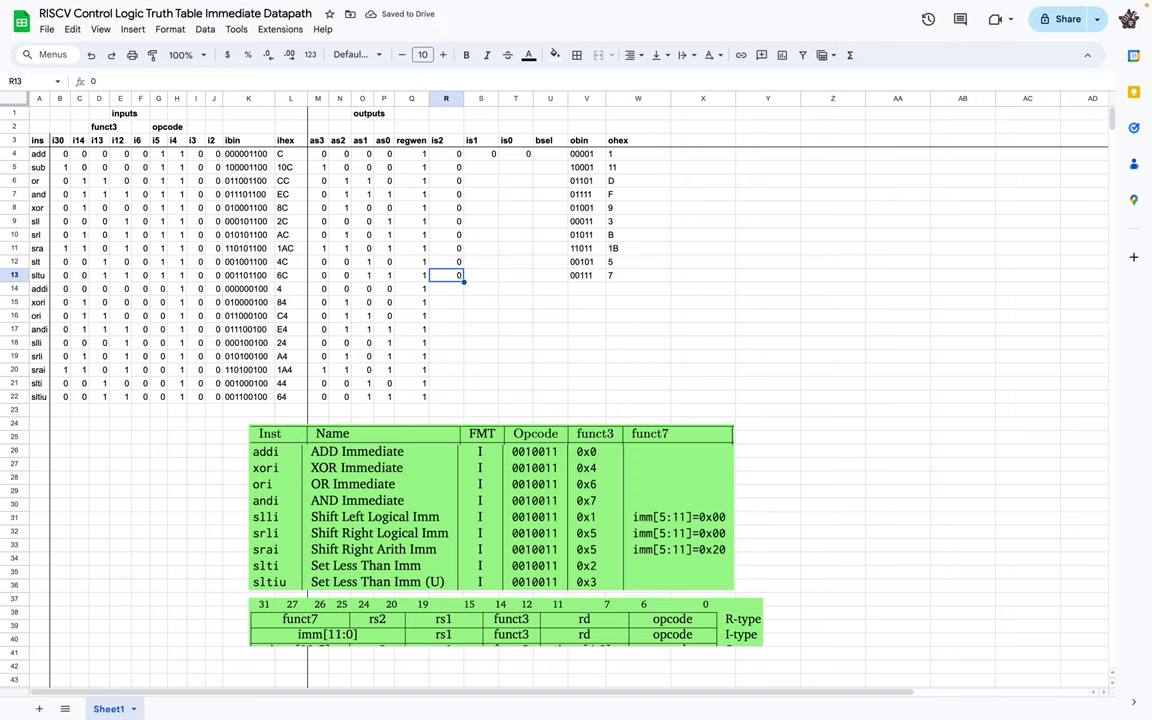
# Fill the is1 and is0 columns with 0 for rows 4–13.
pyautogui.press('Right')
pyautogui.press('Up')
pyautogui.press('Up')
pyautogui.press('Up')
pyautogui.press('Up')
pyautogui.press('Up')
pyautogui.press('Up')
pyautogui.press('Up')
pyautogui.press('Up')
pyautogui.press('Up')
pyautogui.write('0 0 0 0 0 0 0 0 0 0')
pyautogui.press('Up')
pyautogui.press('Up')
pyautogui.press('Up')
pyautogui.press('Up')
pyautogui.press('Up')
pyautogui.press('Up')
pyautogui.press('Right')
pyautogui.press('Up')
pyautogui.press('Up')
pyautogui.press('Up')
pyautogui.write('0 0 0 0 0 0 0 0 0')
pyautogui.press('Right')
pyautogui.press('Down')
pyautogui.press('Left')
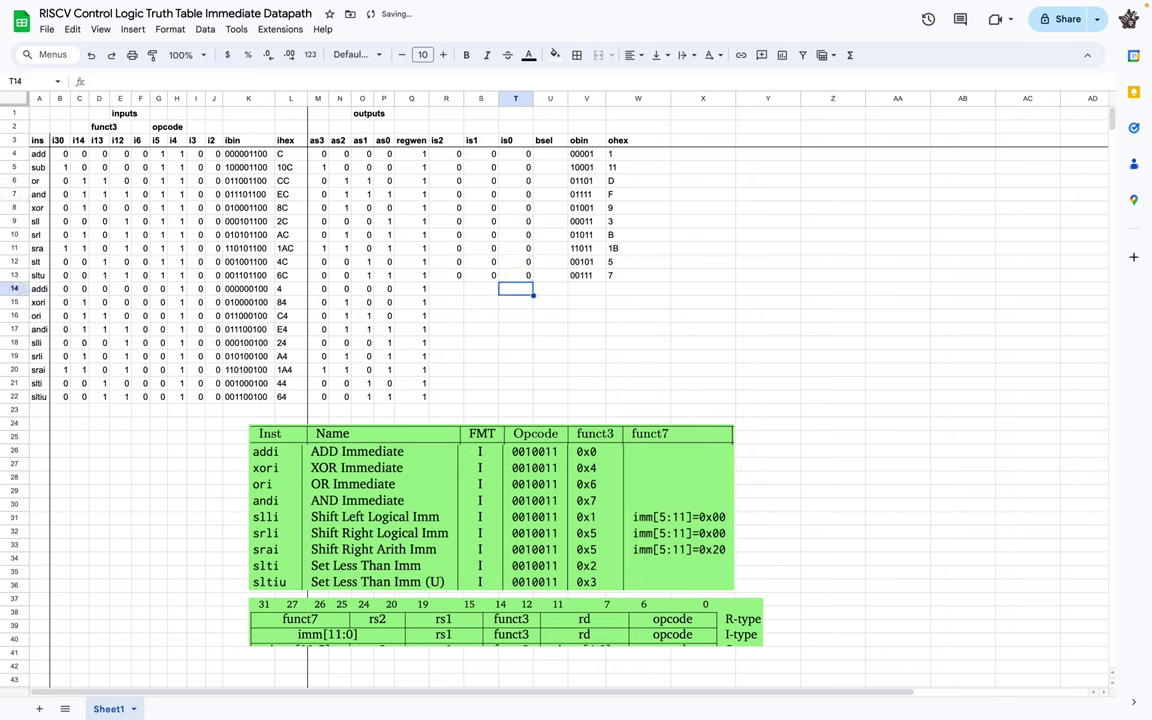
pyautogui.press('Up')
pyautogui.press('Up')
pyautogui.press('Up')
pyautogui.press('Up')
pyautogui.press('Up')
pyautogui.press('Up')
pyautogui.press('Up')
pyautogui.press('Up')
pyautogui.press('Up')
pyautogui.press('Up')
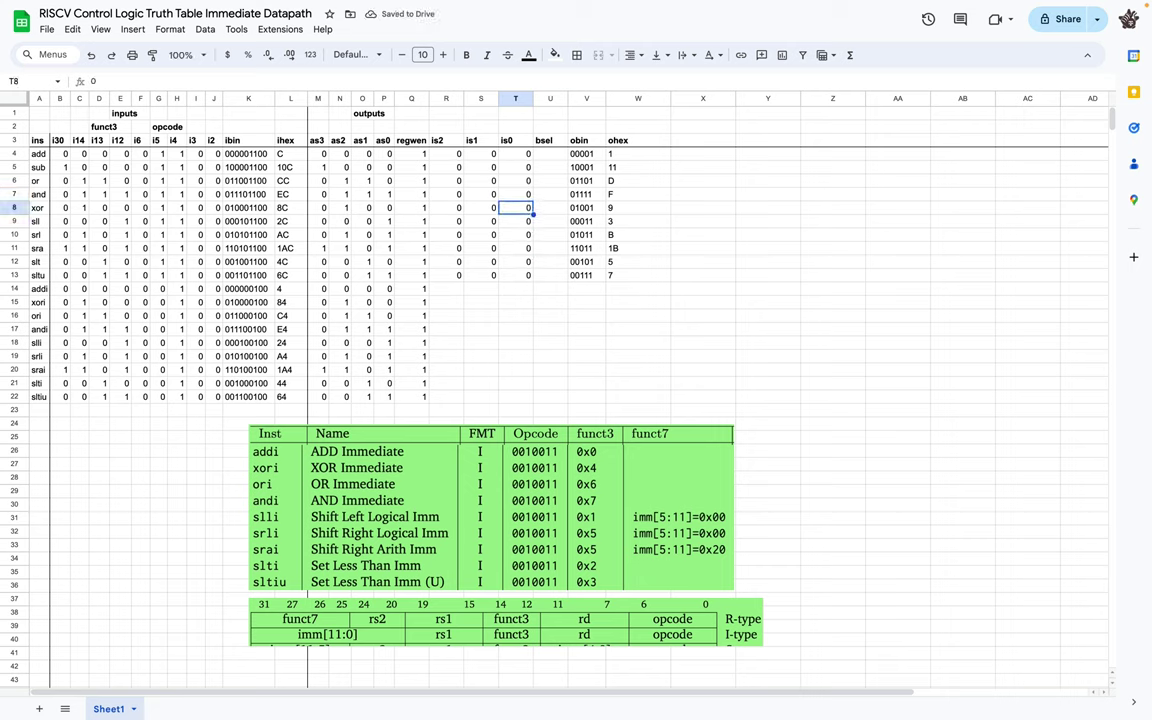
pyautogui.press('Up')
pyautogui.press('Right')
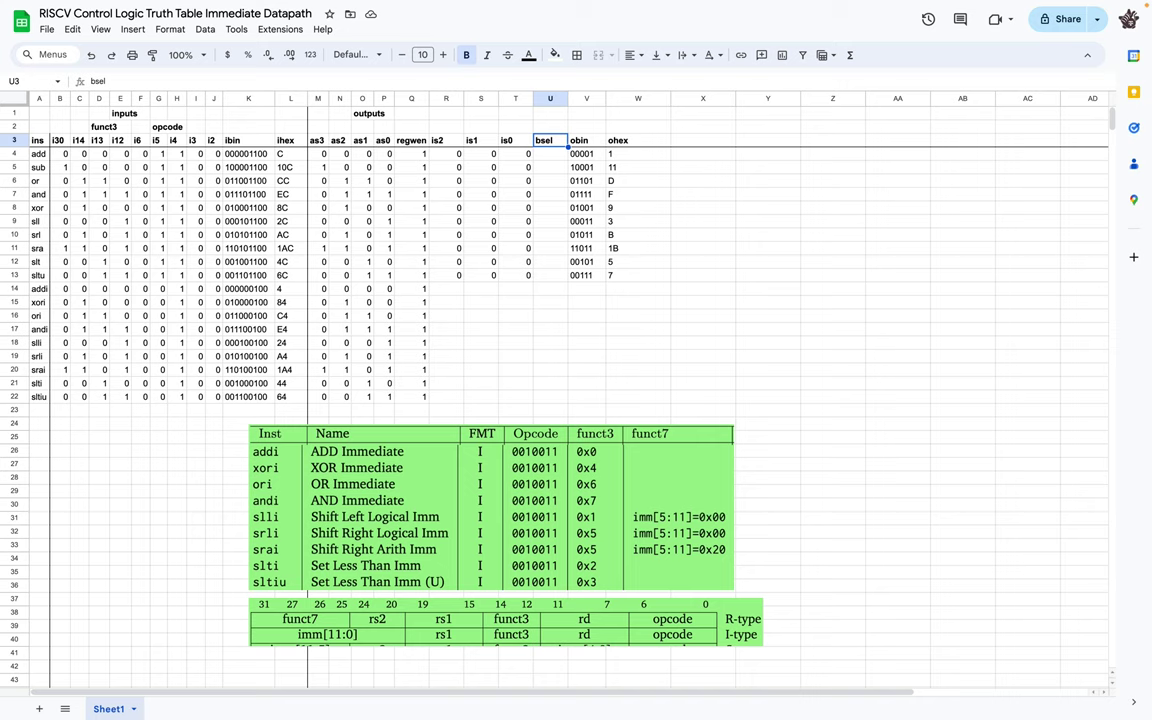
# Enter 0 in bsel for add through sltu (U4:U13).
pyautogui.press('Return')
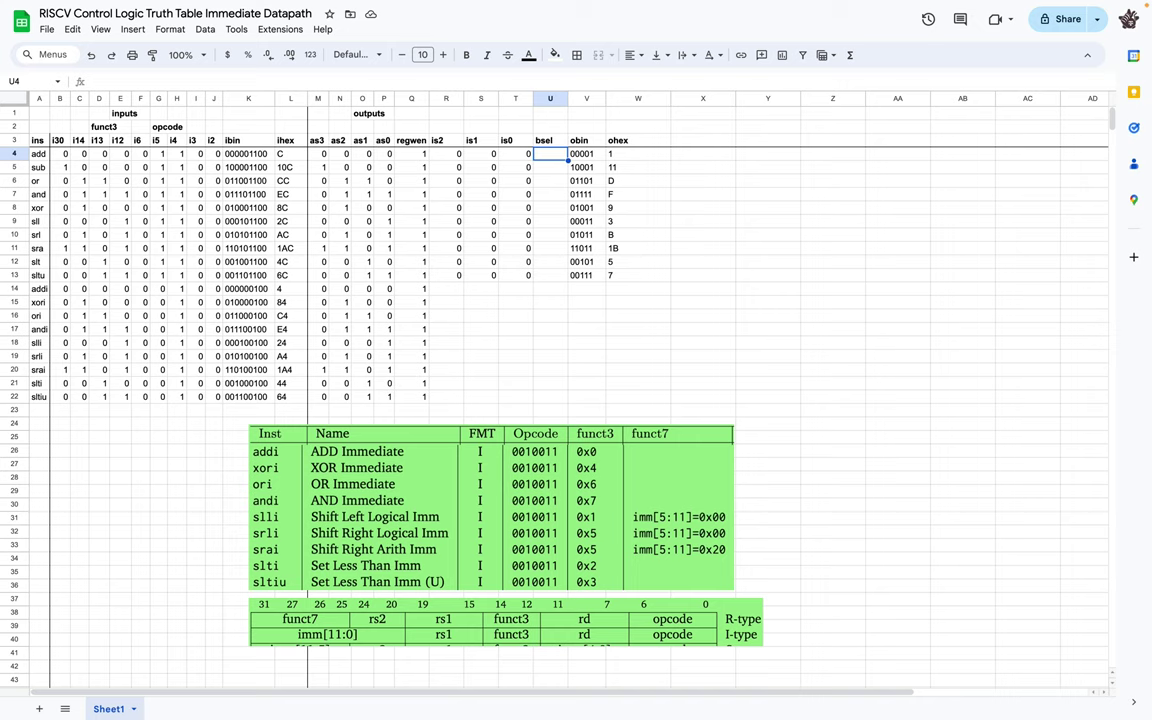
pyautogui.write('0 0 0 0 0 0 0 0 0')
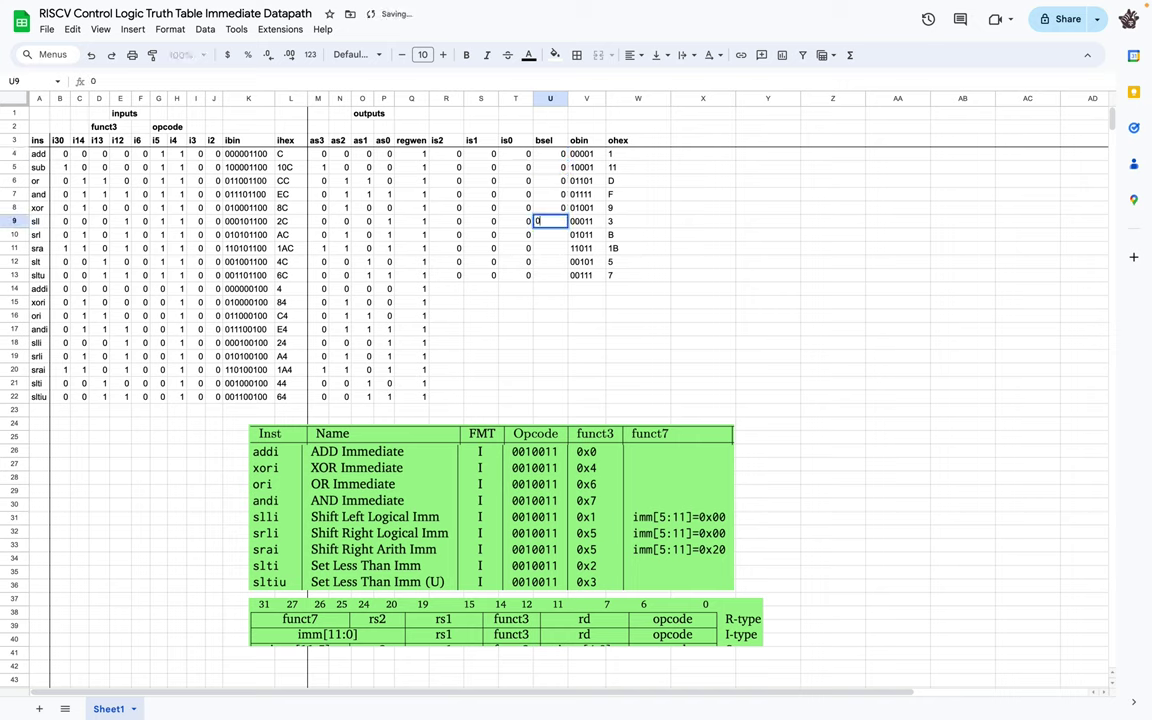
pyautogui.press('Return')
pyautogui.write('0')
pyautogui.press('Return')
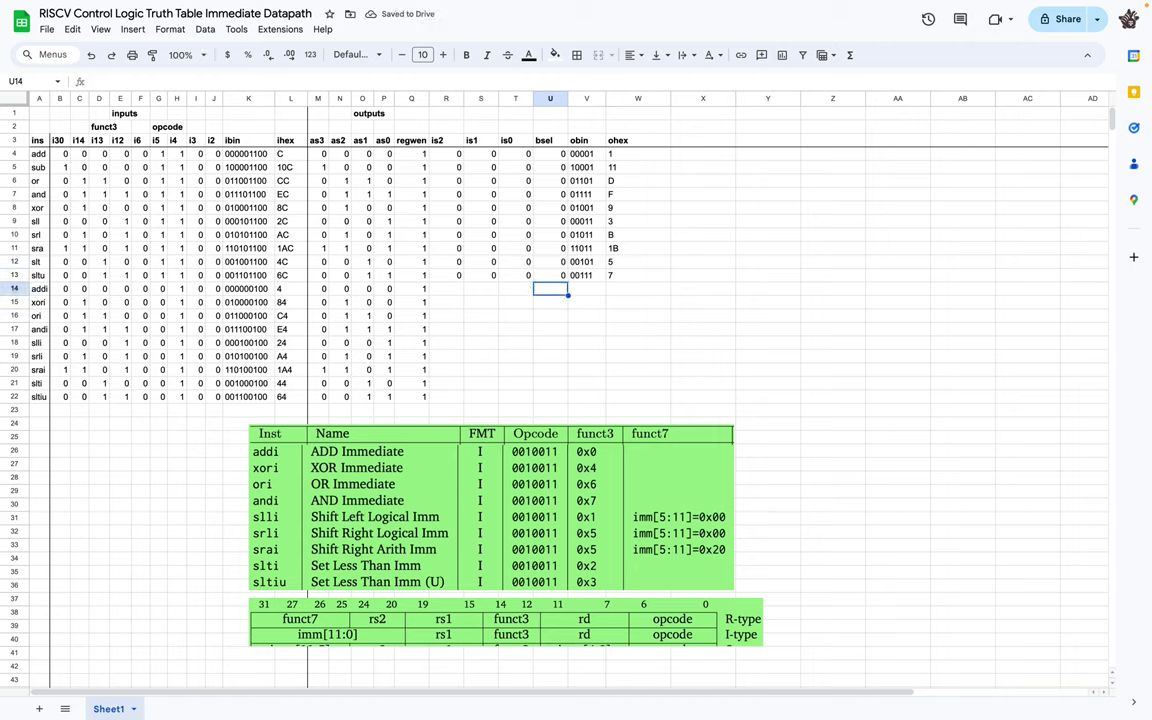
# Enter 1 in bsel for addi through sltiu (U14:U22).
pyautogui.write('1 1 1 1 1 1')
pyautogui.press('Return')
pyautogui.write('1')
pyautogui.press('Return')
pyautogui.write('1')
pyautogui.press('Return')
pyautogui.write('1')
pyautogui.press('Return')
pyautogui.press('Up')
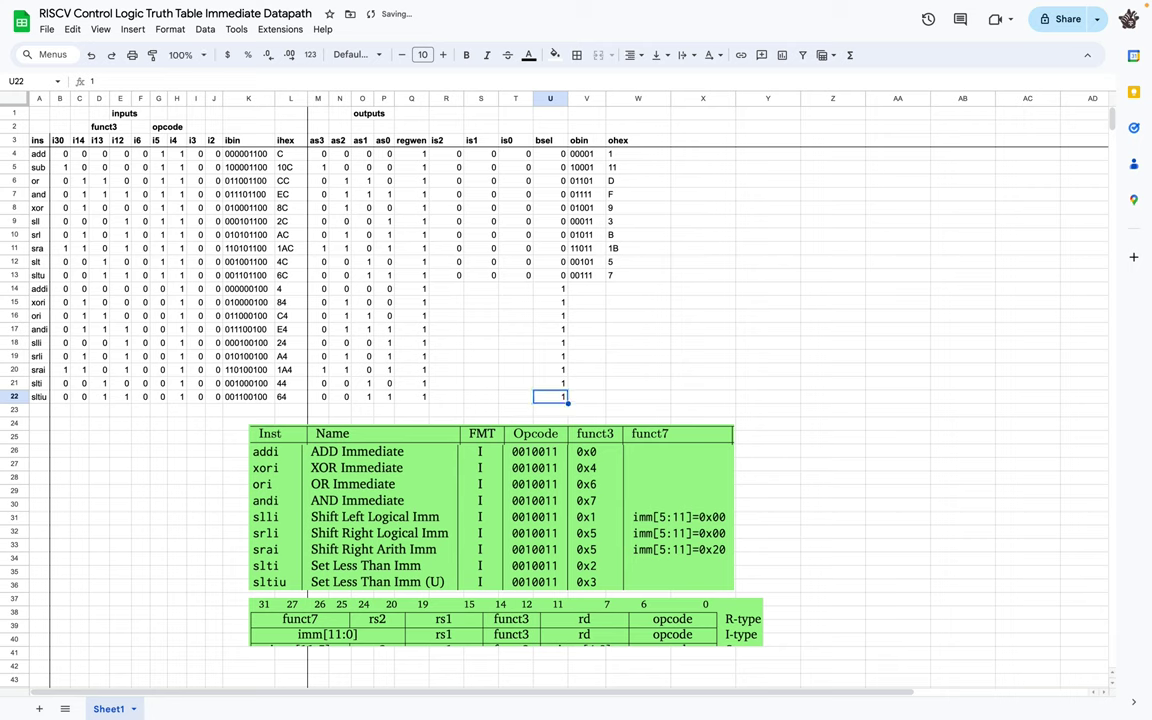
pyautogui.press('Up')
pyautogui.press('Up')
pyautogui.press('Up')
pyautogui.press('Up')
pyautogui.press('Up')
pyautogui.press('Up')
pyautogui.press('Up')
pyautogui.press('Up')
pyautogui.press('Left')
pyautogui.press('Left')
pyautogui.press('Left')
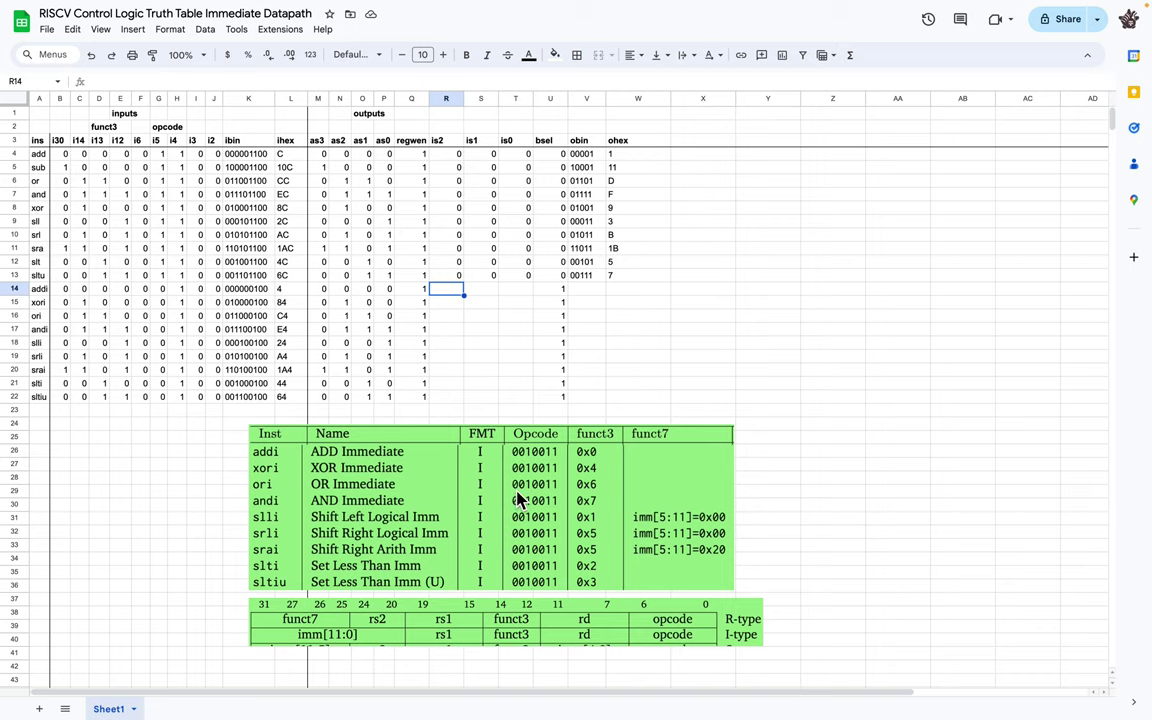
# Switch to Logisim and open ImmediateGenerator to view its I, S, B, J splitters and MUX.
pyautogui.hotkey('ctrl', 'Right')
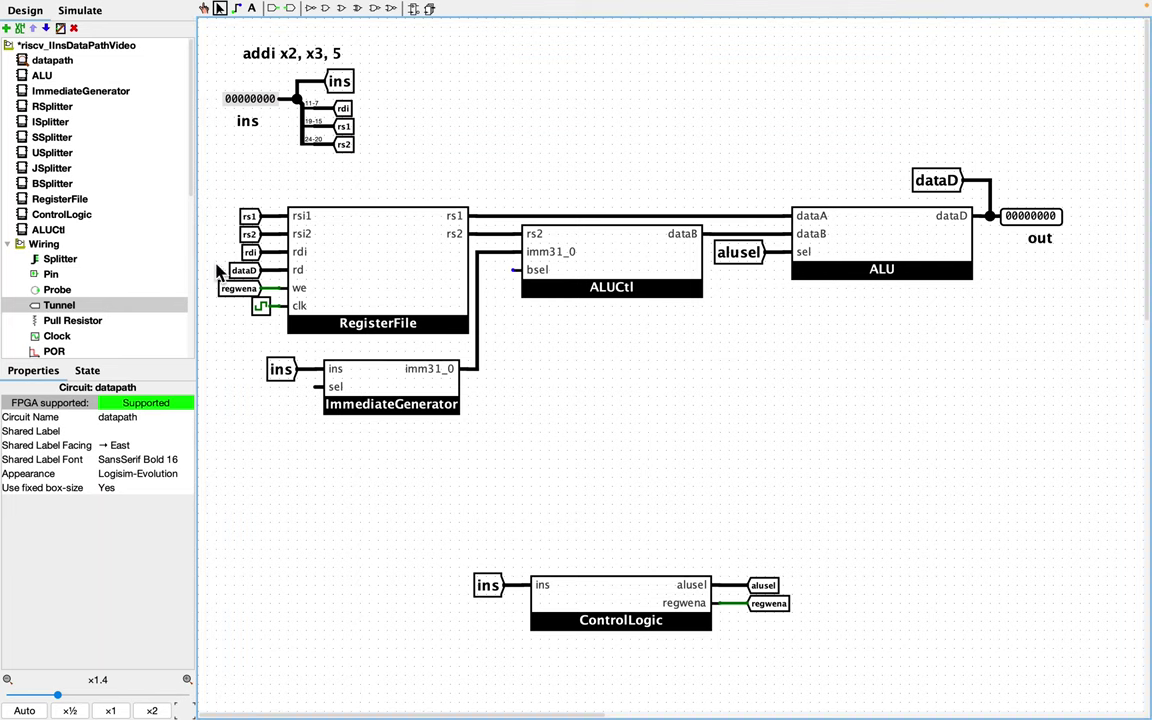
pyautogui.click(72, 93)
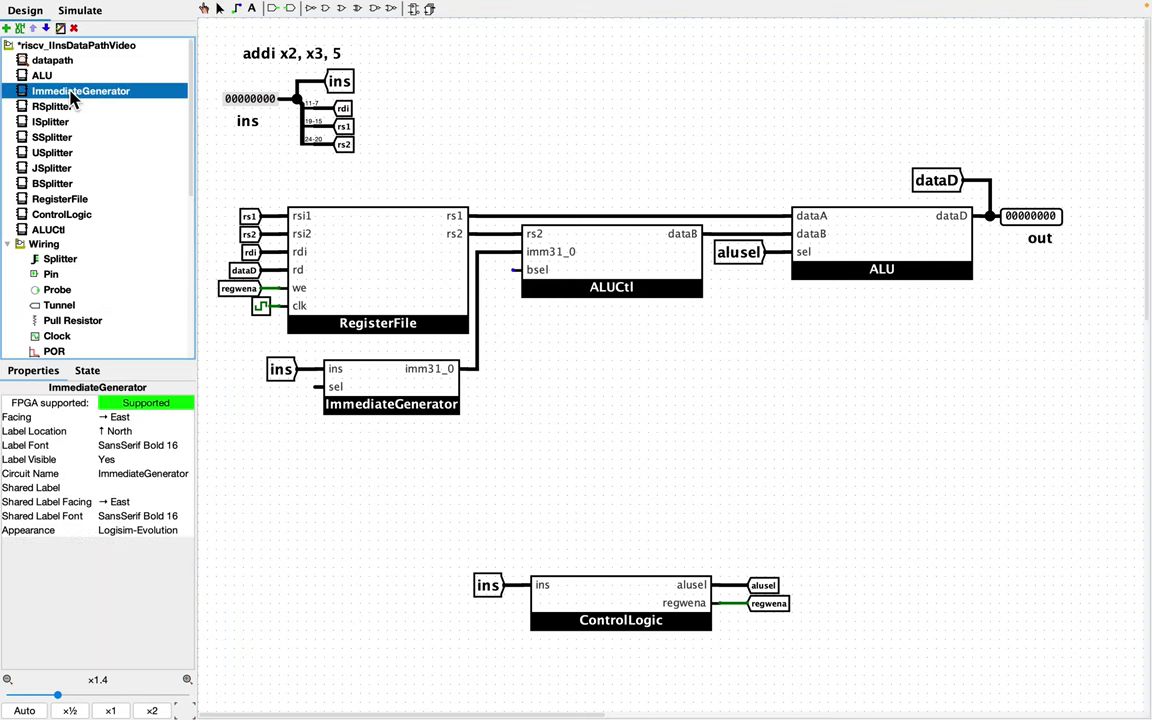
pyautogui.doubleClick(72, 94)
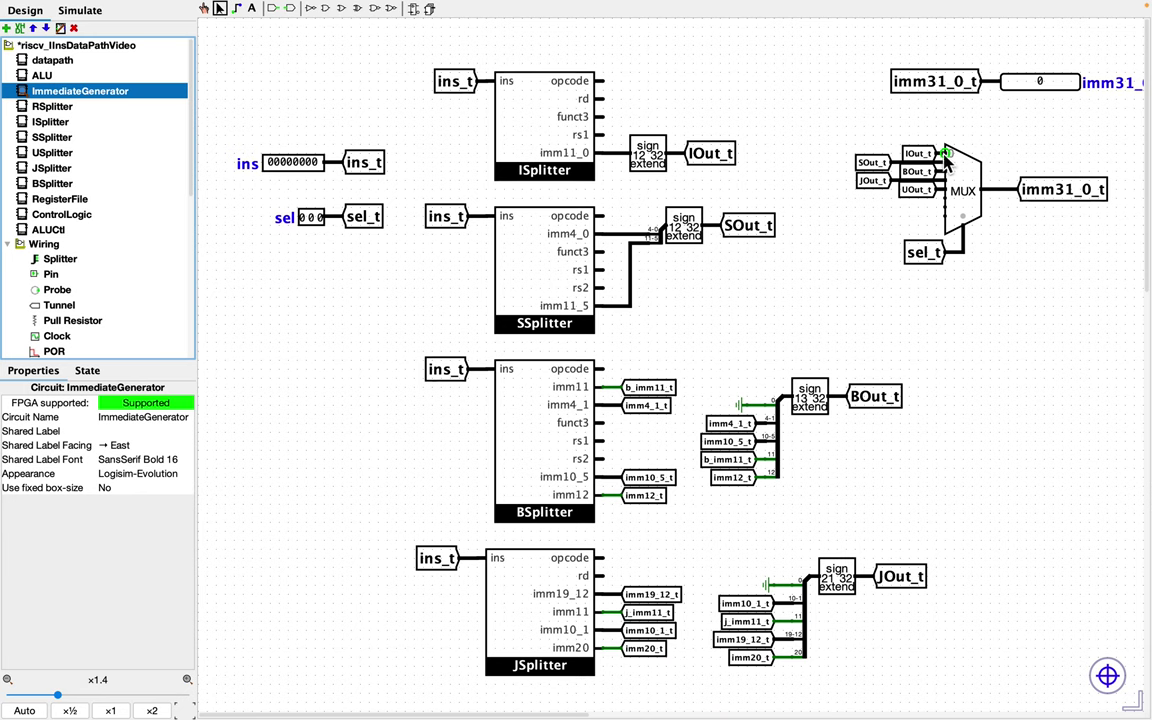
# Back in Sheets, enter 0 in is2, is1 and is0 for the addi row.
pyautogui.hotkey('ctrl', 'Left')
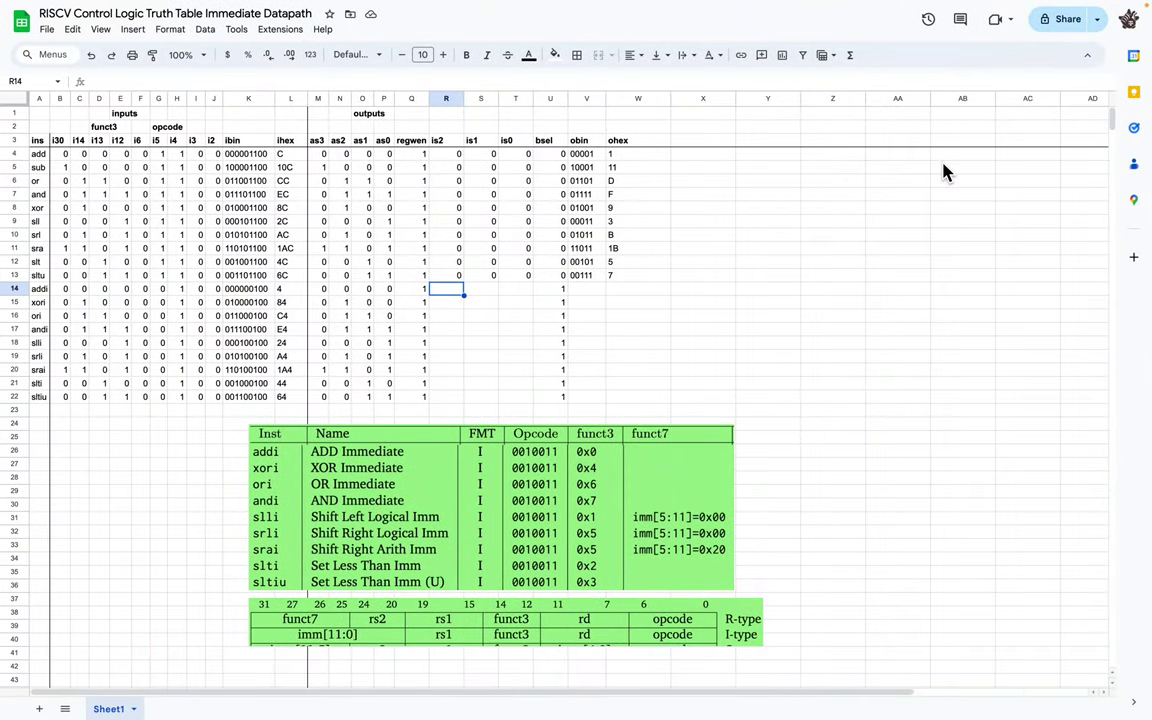
pyautogui.write('0')
pyautogui.press('Tab')
pyautogui.write('0')
pyautogui.press('Tab')
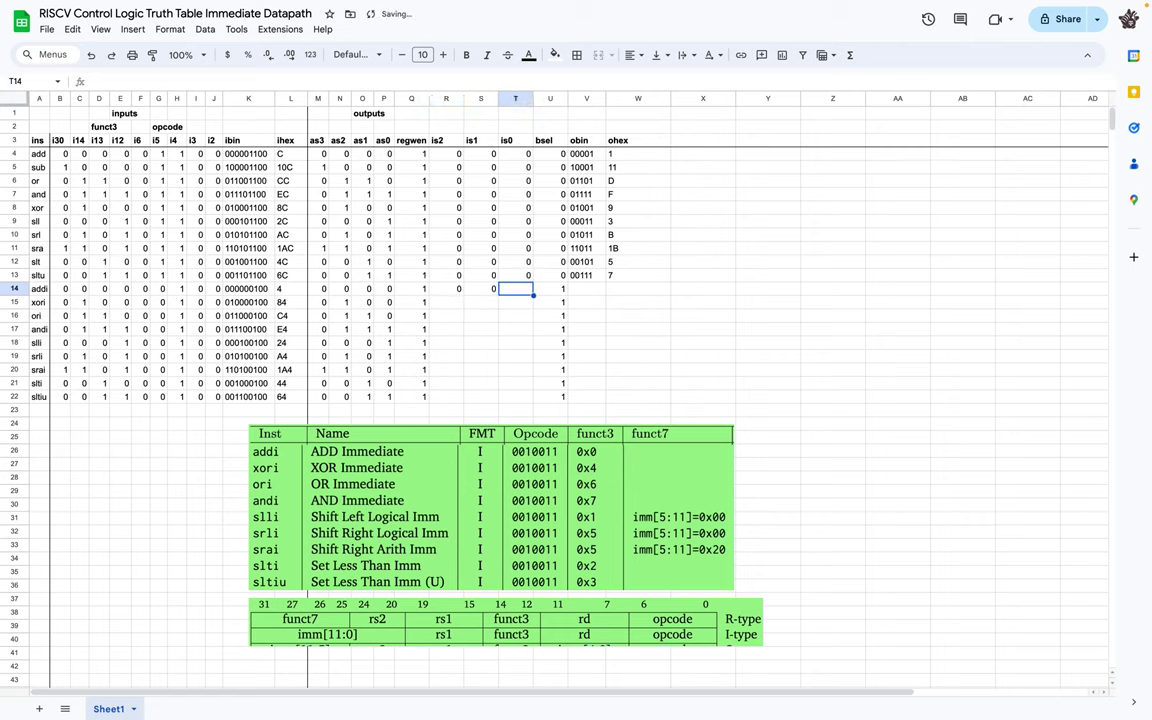
pyautogui.write('0')
pyautogui.press('Down')
# Fill the is2 column with 0 from xori down to sltiu.
pyautogui.press('Left')
pyautogui.press('Left')
pyautogui.write('0')
pyautogui.press('Return')
pyautogui.write('0')
pyautogui.press('Return')
pyautogui.write('0')
pyautogui.press('Return')
pyautogui.write('0 0 0 0 0')
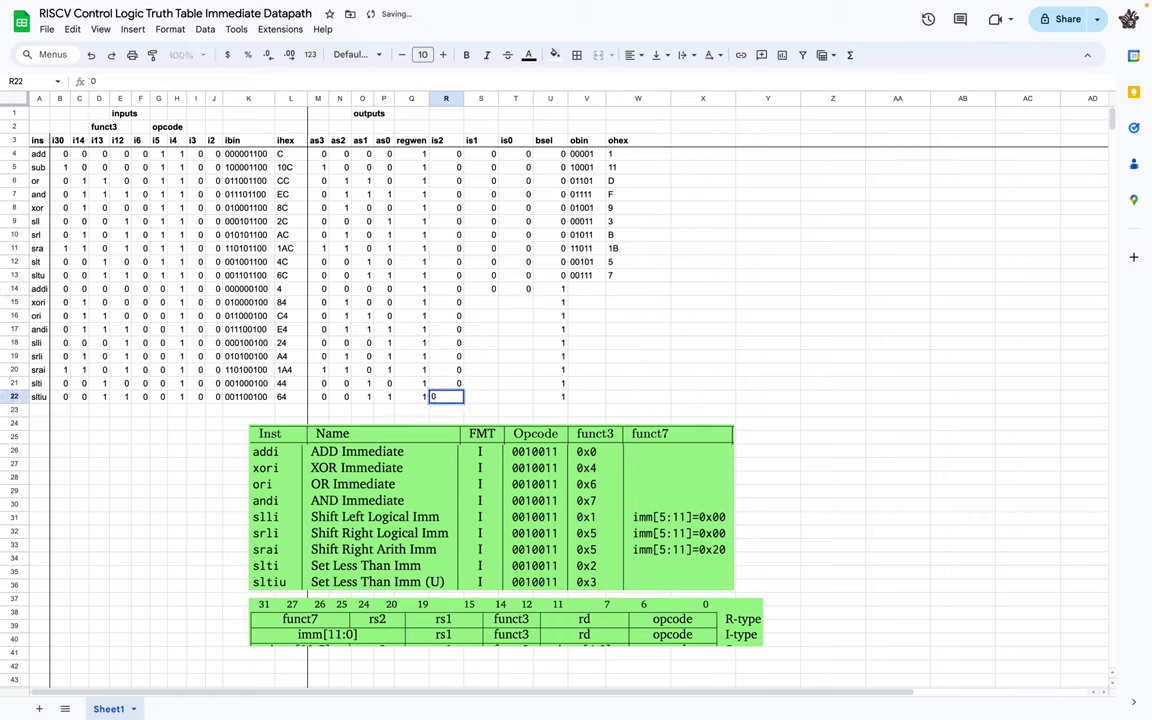
pyautogui.press('Return')
# Fill the is1 and is0 columns with 0 for the remaining immediate rows.
pyautogui.press('Up')
pyautogui.press('Up')
pyautogui.press('Up')
pyautogui.press('Up')
pyautogui.press('Up')
pyautogui.press('Up')
pyautogui.press('Up')
pyautogui.press('Up')
pyautogui.press('Up')
pyautogui.press('Right')
pyautogui.write('0')
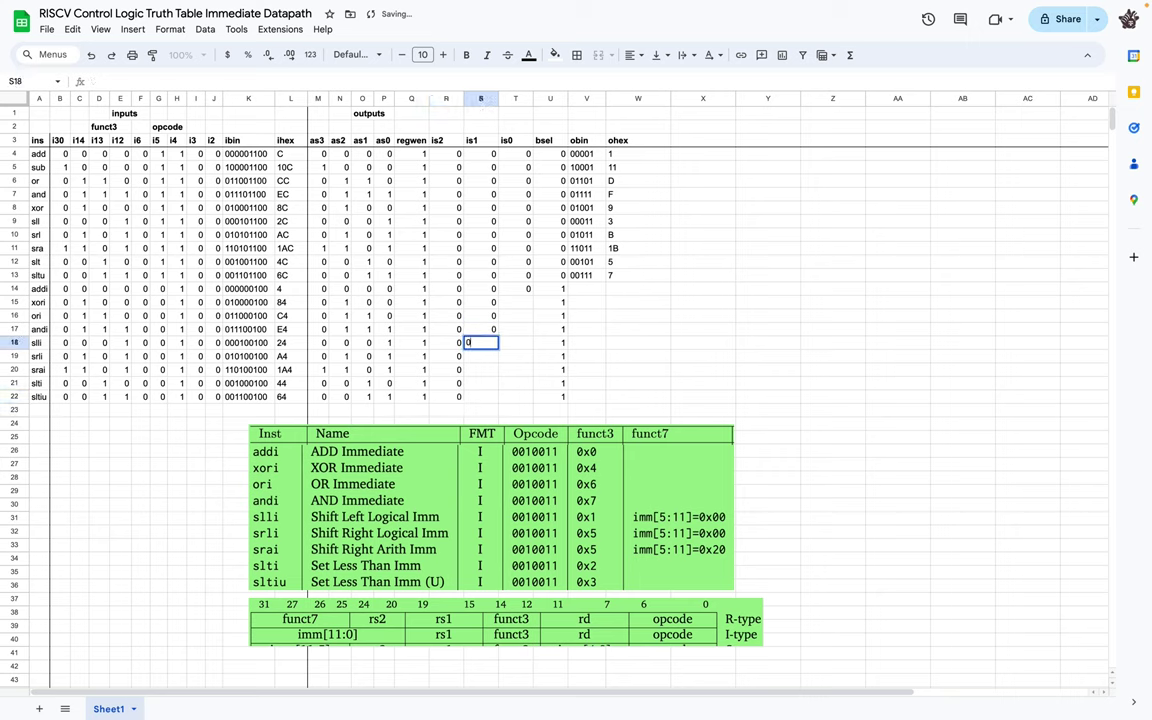
pyautogui.write(' 0 0 0 0 0 0 0 0')
pyautogui.press('Up')
pyautogui.press('Up')
pyautogui.press('Up')
pyautogui.press('Up')
pyautogui.press('Up')
pyautogui.press('Right')
pyautogui.write('0')
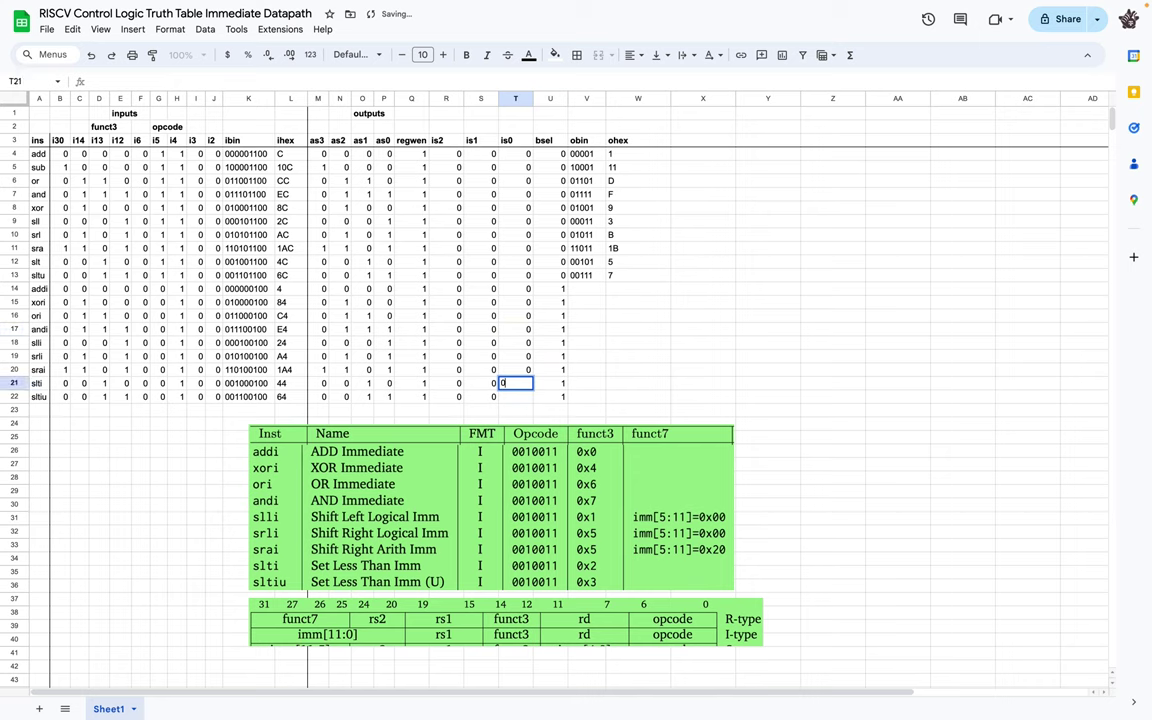
pyautogui.write(' 0 0 0 0')
pyautogui.click(550, 153)
# Append TO_TEXT(Q4), TO_TEXT(S4), TO_TEXT(T4), TO_TEXT(U4) to the add row's obin formula.
pyautogui.press('Right')
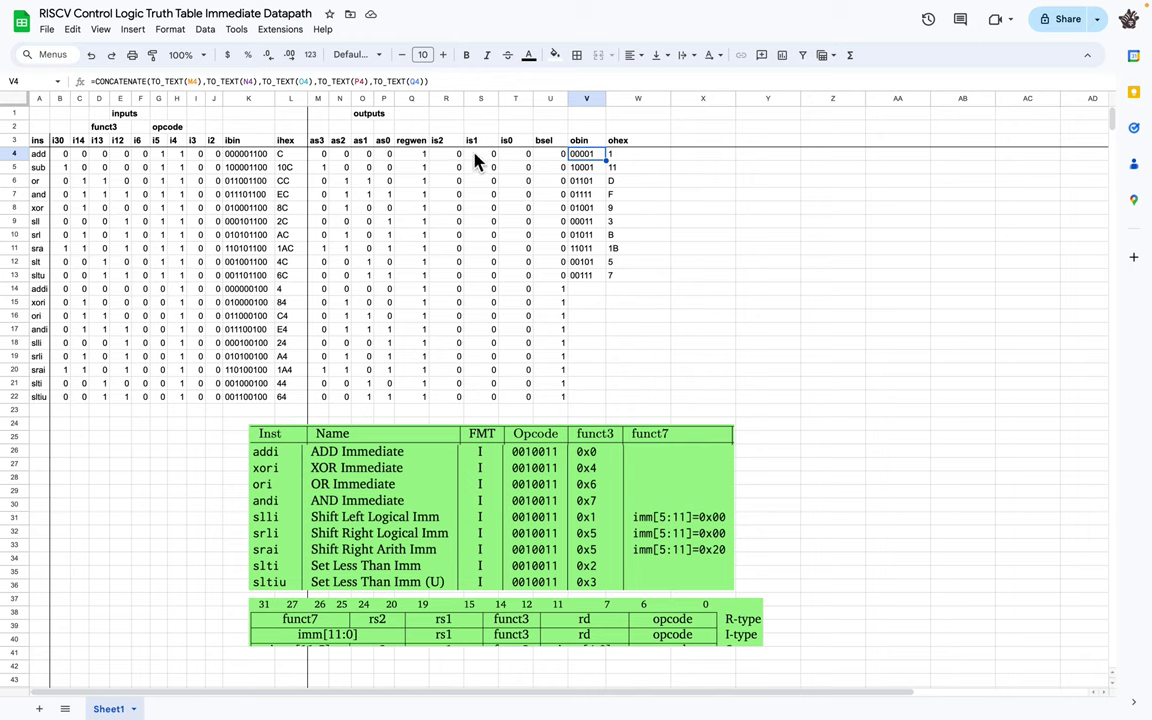
pyautogui.click(441, 84)
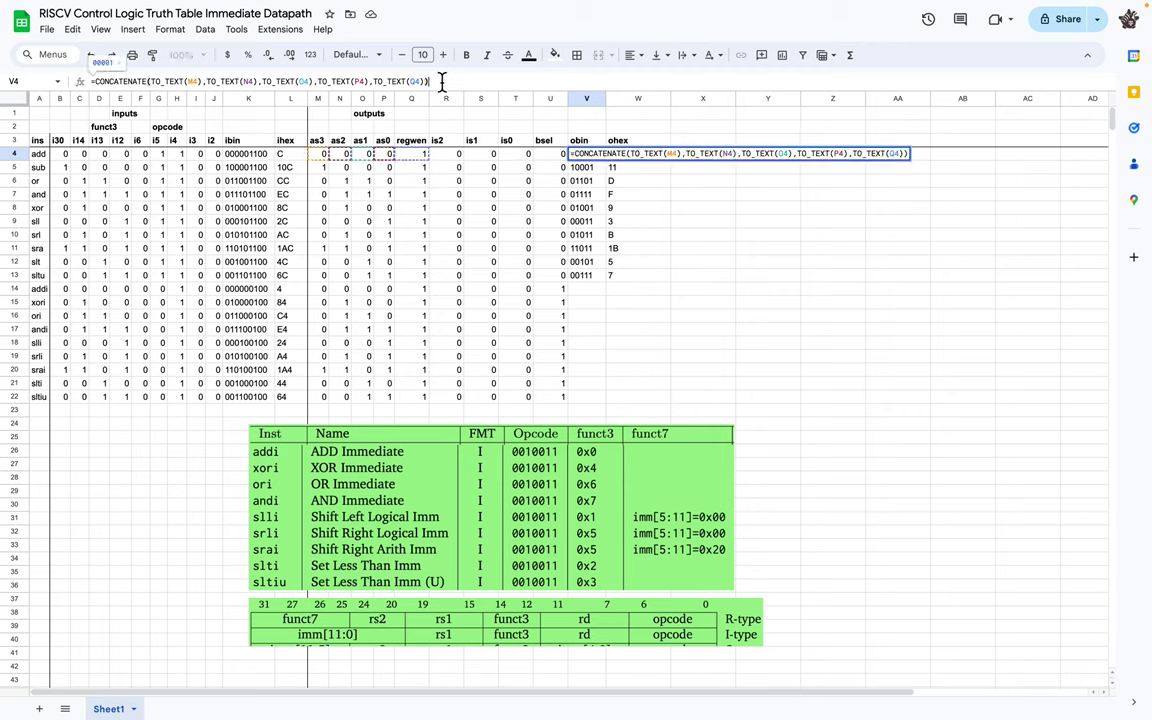
pyautogui.press('Left')
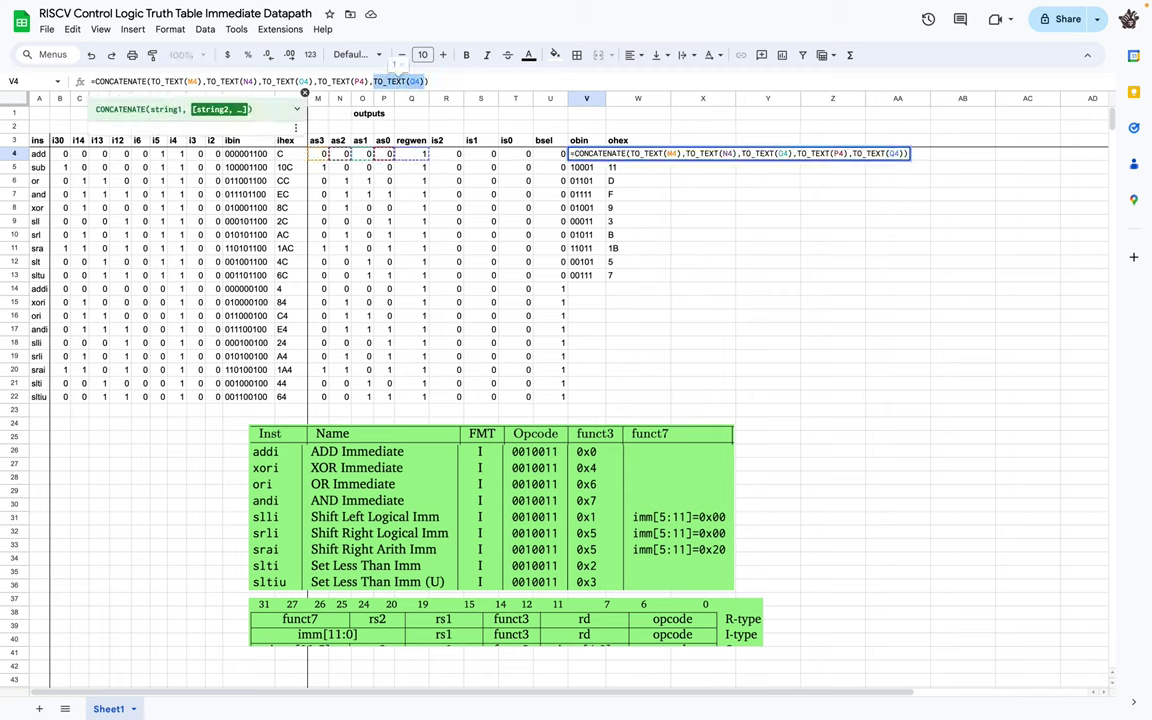
pyautogui.write(', TO_TEXT(Q4)')
pyautogui.write(', TO_TEXT(S4), TO_TEXT(T4), TO_TEXT(U4)')
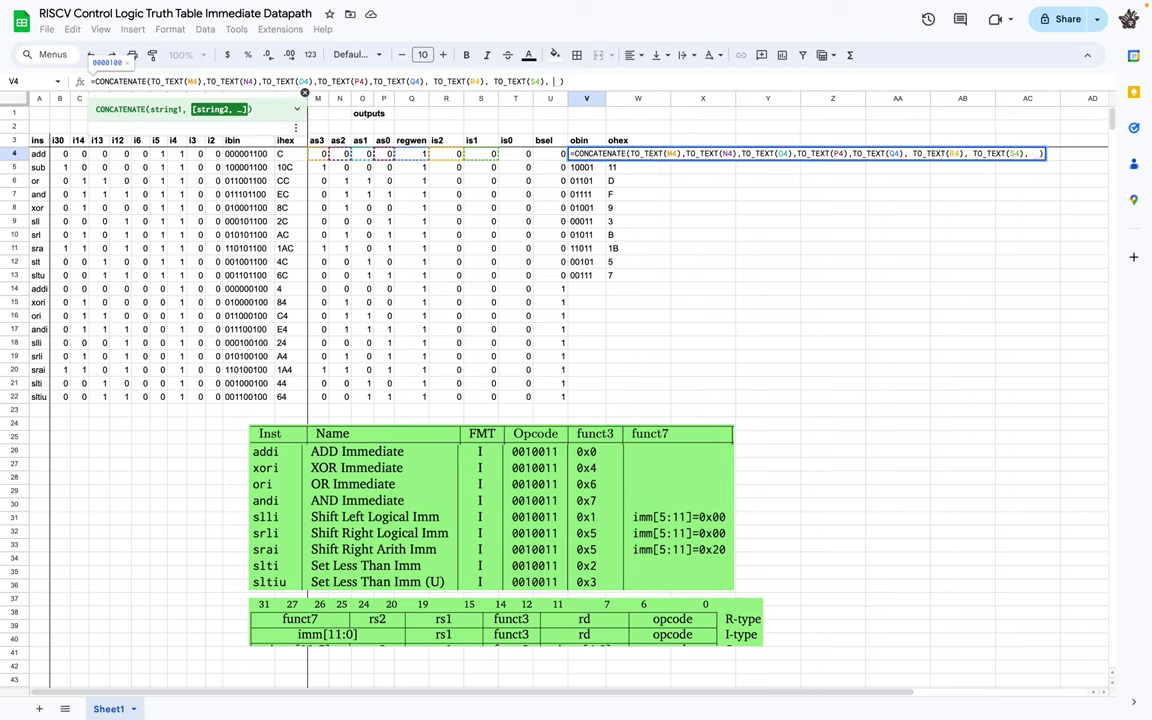
pyautogui.press('Return')
# Widen the obin column and paste the updated formula down through sltiu (V5:V22).
pyautogui.moveTo(617, 98); pyautogui.dragTo(468, 98)
pyautogui.click(548, 162)
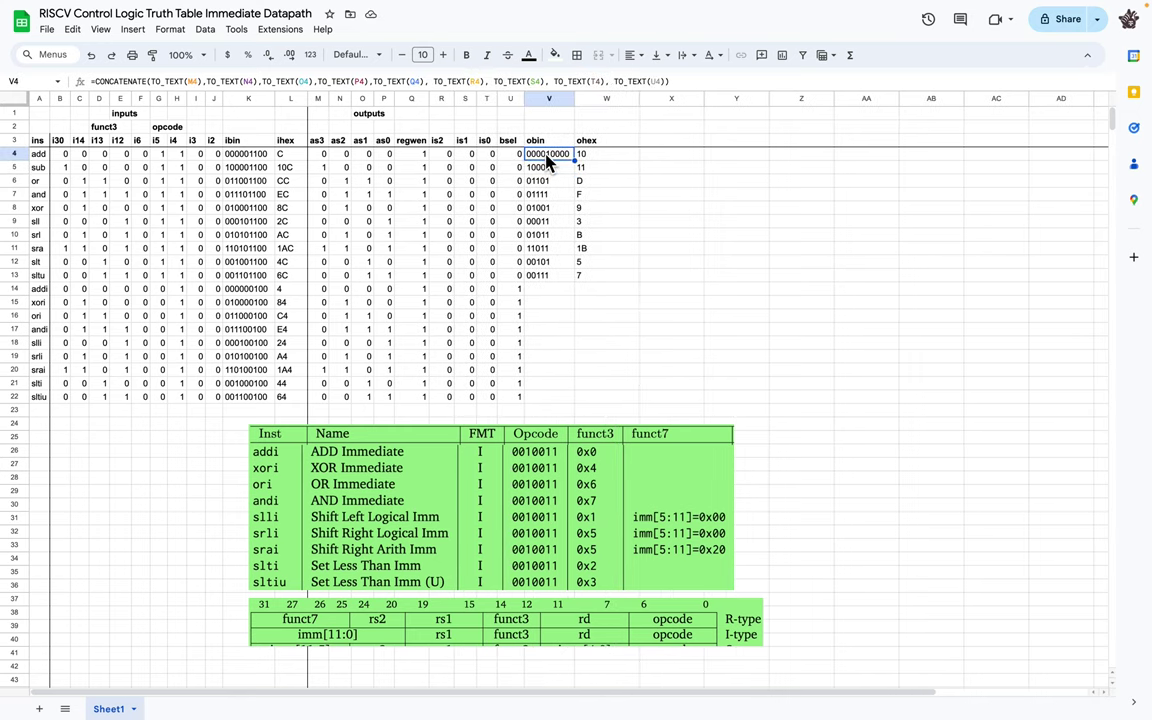
pyautogui.press('Down')
pyautogui.hotkey('shift', 'Down')
pyautogui.hotkey('shift', 'Down')
pyautogui.hotkey('shift', 'Down')
pyautogui.hotkey('shift', 'Down')
pyautogui.hotkey('shift', 'Down')
pyautogui.hotkey('shift', 'Down')
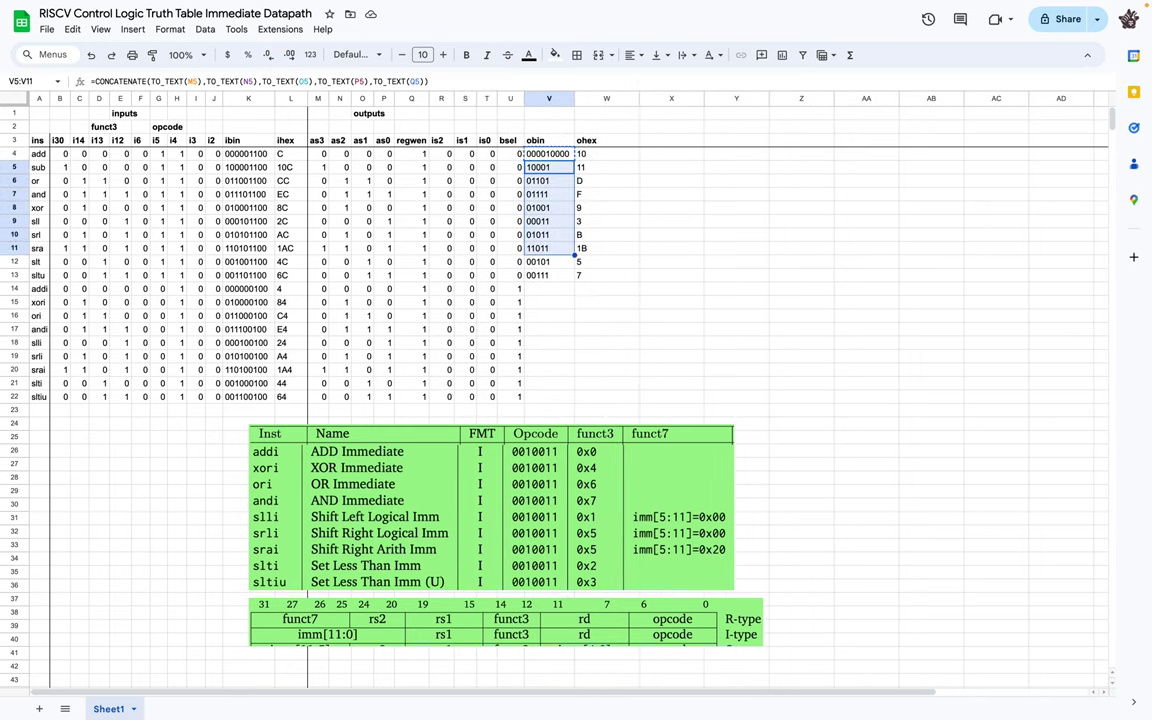
pyautogui.hotkey('shift', 'Down')
pyautogui.hotkey('shift', 'Down')
pyautogui.hotkey('shift', 'Down')
pyautogui.hotkey('shift', 'Down')
pyautogui.hotkey('shift', 'Down')
pyautogui.hotkey('shift', 'Down')
pyautogui.hotkey('shift', 'Down')
pyautogui.hotkey('shift', 'Down')
pyautogui.hotkey('shift', 'Down')
pyautogui.hotkey('shift', 'Down')
pyautogui.hotkey('shift', 'Down')
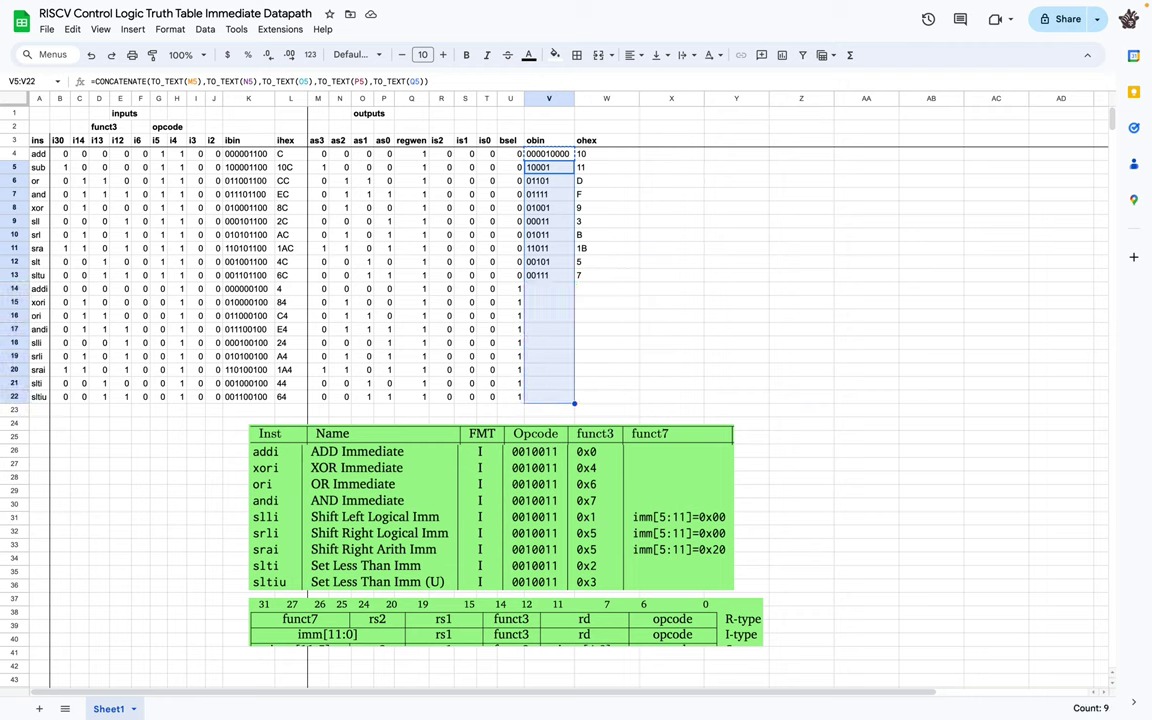
pyautogui.hotkey('ctrl', 'v')
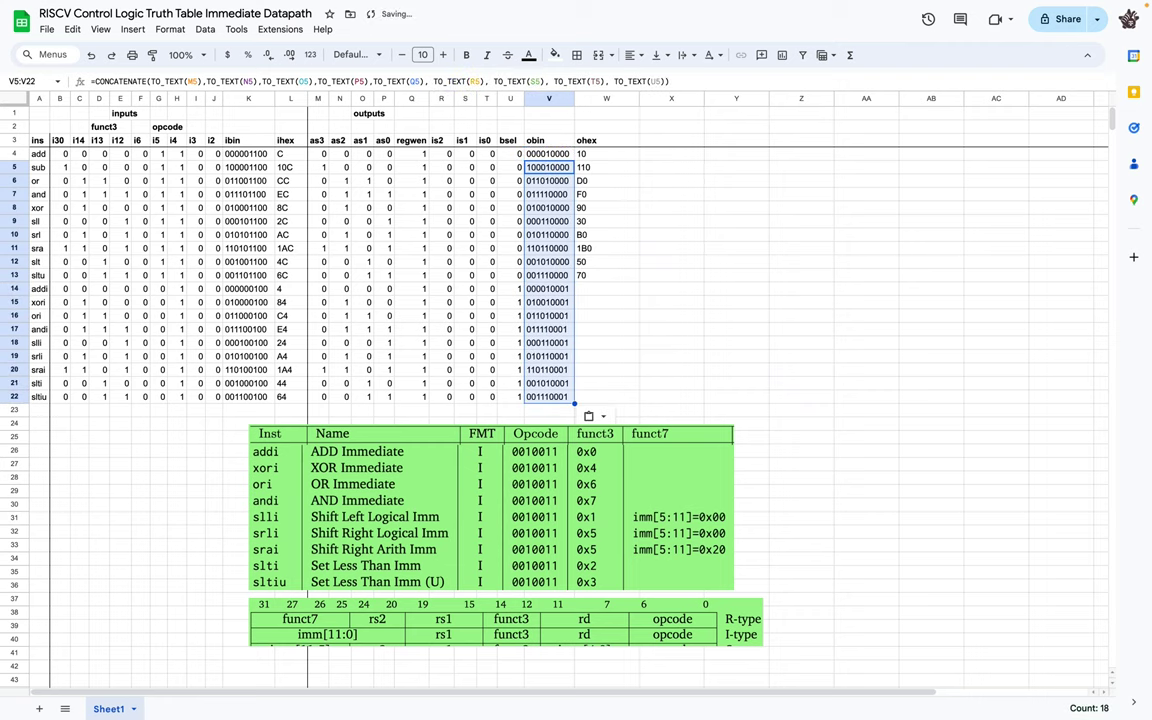
# Copy the sltu ohex formula (W13) into the immediate rows W14:W22.
pyautogui.press('Right')
pyautogui.press('Up')
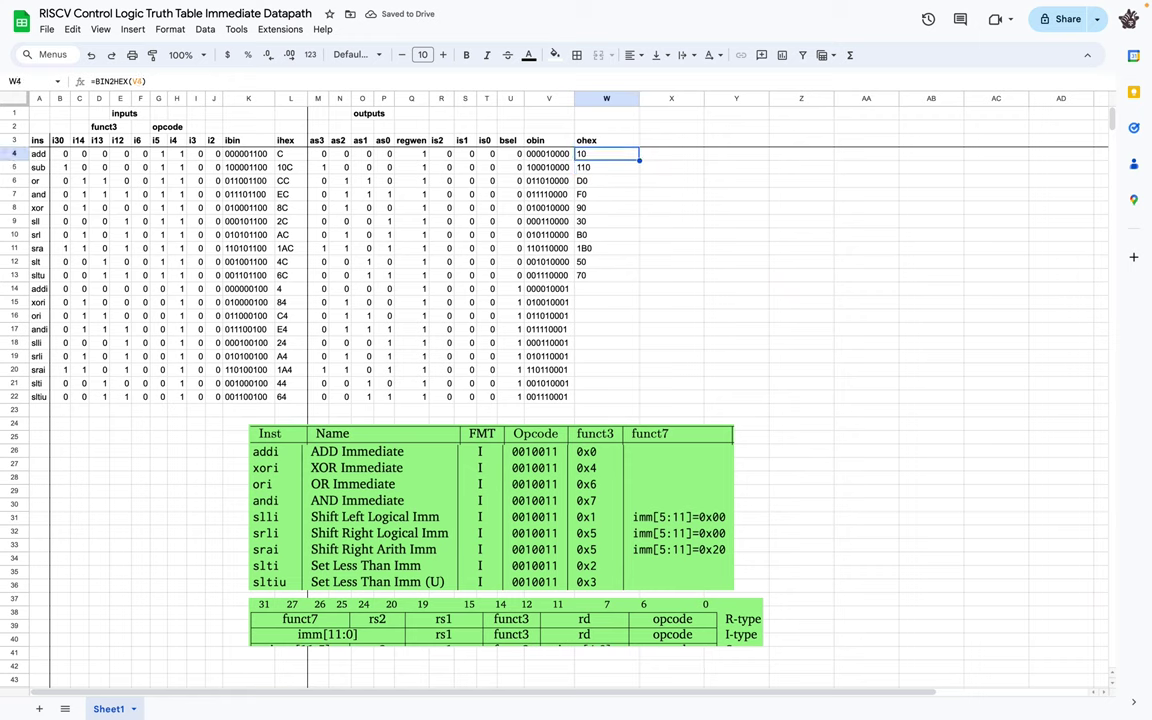
pyautogui.press('Down')
pyautogui.press('Down')
pyautogui.press('Down')
pyautogui.press('Down')
pyautogui.press('Down')
pyautogui.press('Down')
pyautogui.press('Down')
pyautogui.press('Down')
pyautogui.press('Down')
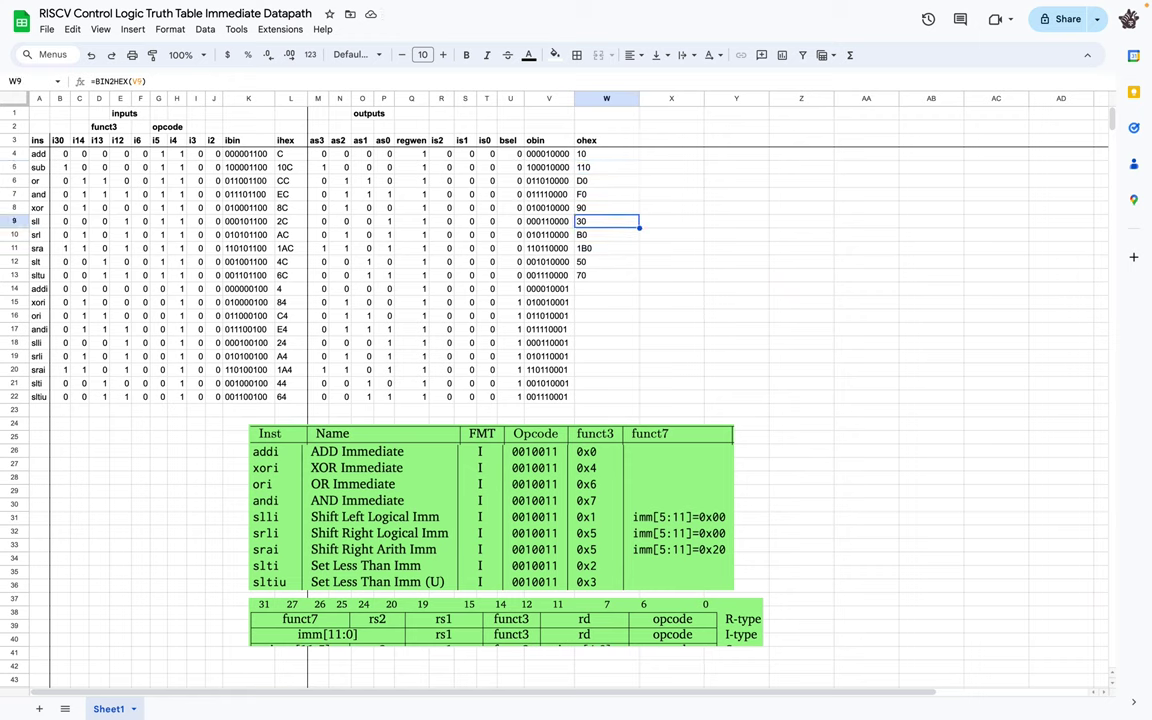
pyautogui.hotkey('ctrl', 'c')
pyautogui.press('Down')
pyautogui.hotkey('shift', 'Down')
pyautogui.hotkey('shift', 'Down')
pyautogui.hotkey('shift', 'Down')
pyautogui.hotkey('shift', 'Down')
pyautogui.hotkey('shift', 'Down')
pyautogui.hotkey('shift', 'Down')
pyautogui.hotkey('shift', 'Down')
pyautogui.hotkey('shift', 'Down')
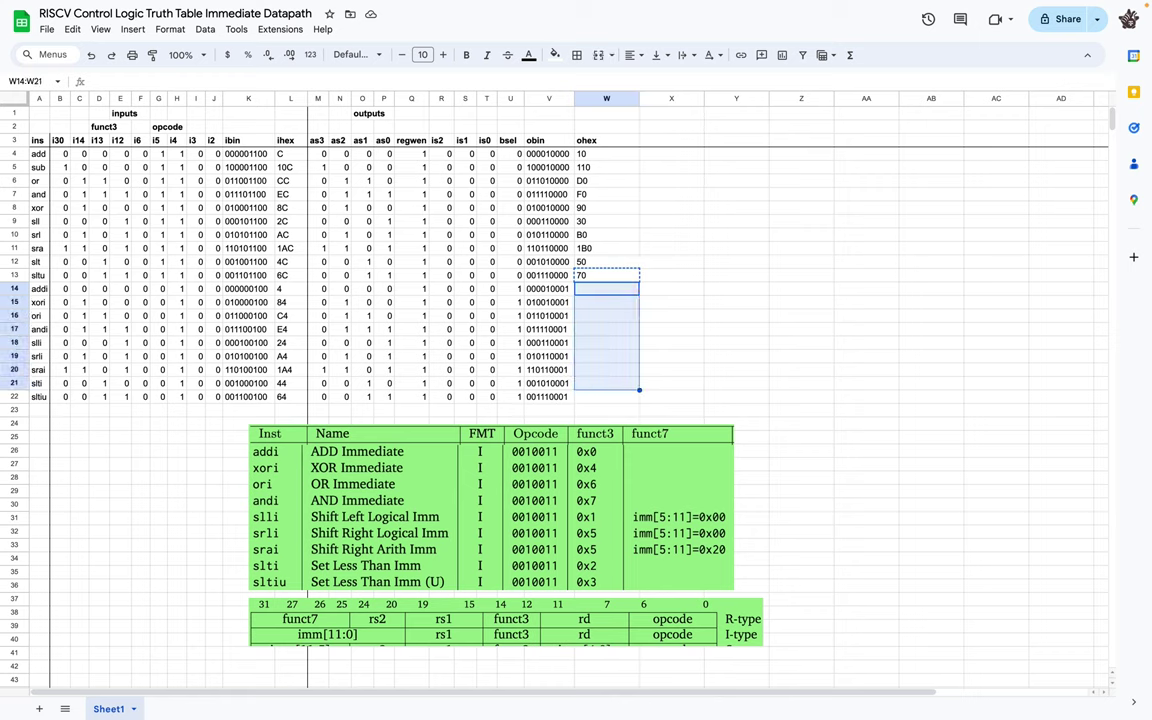
pyautogui.hotkey('ctrl', 'v')
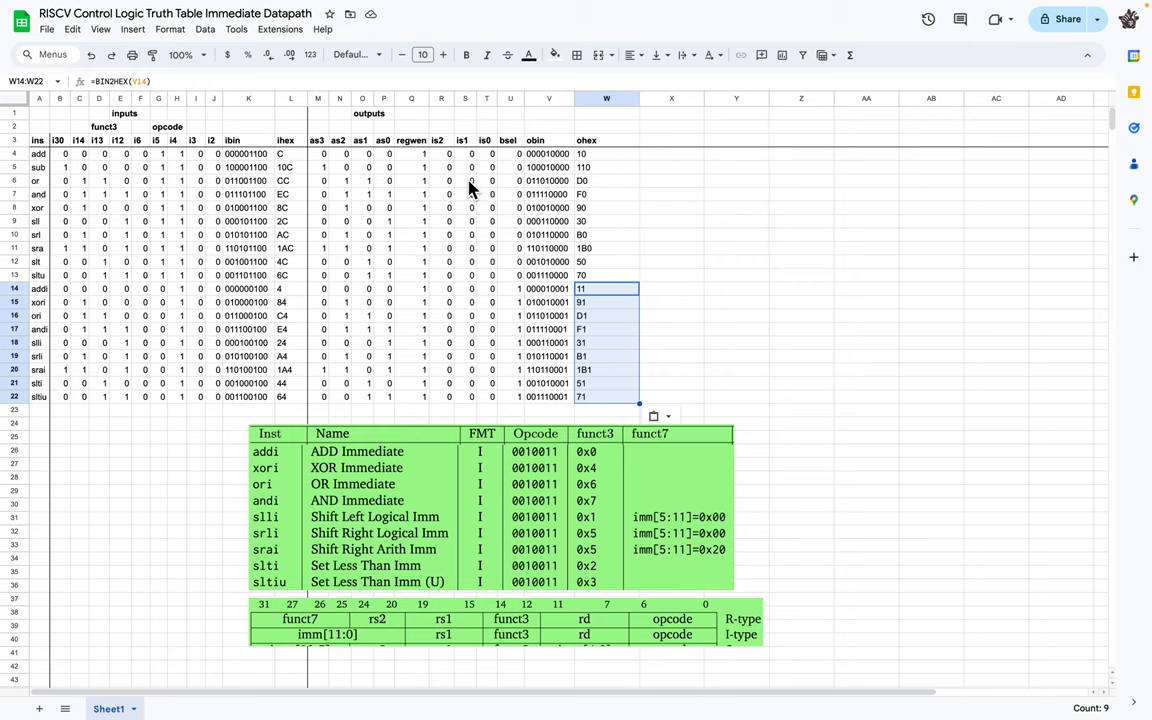
# Open the ControlLogic circuit in Logisim, after a glance back at the truth table.
pyautogui.hotkey('ctrl', 'Right')
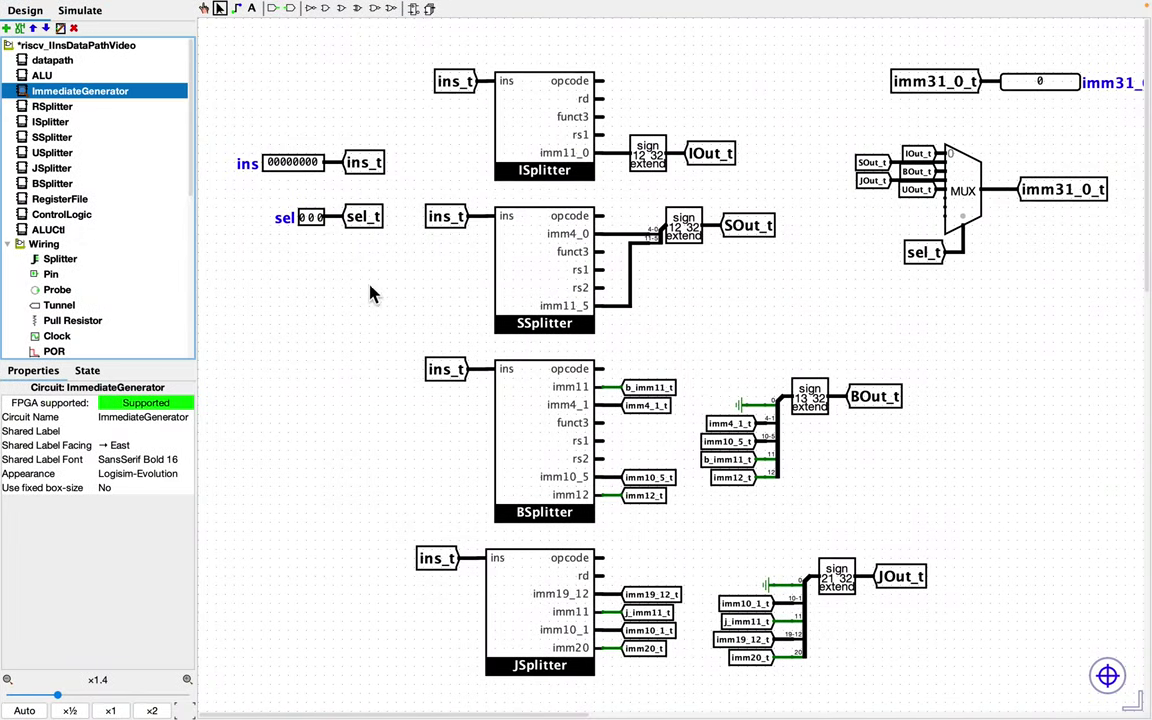
pyautogui.doubleClick(74, 216)
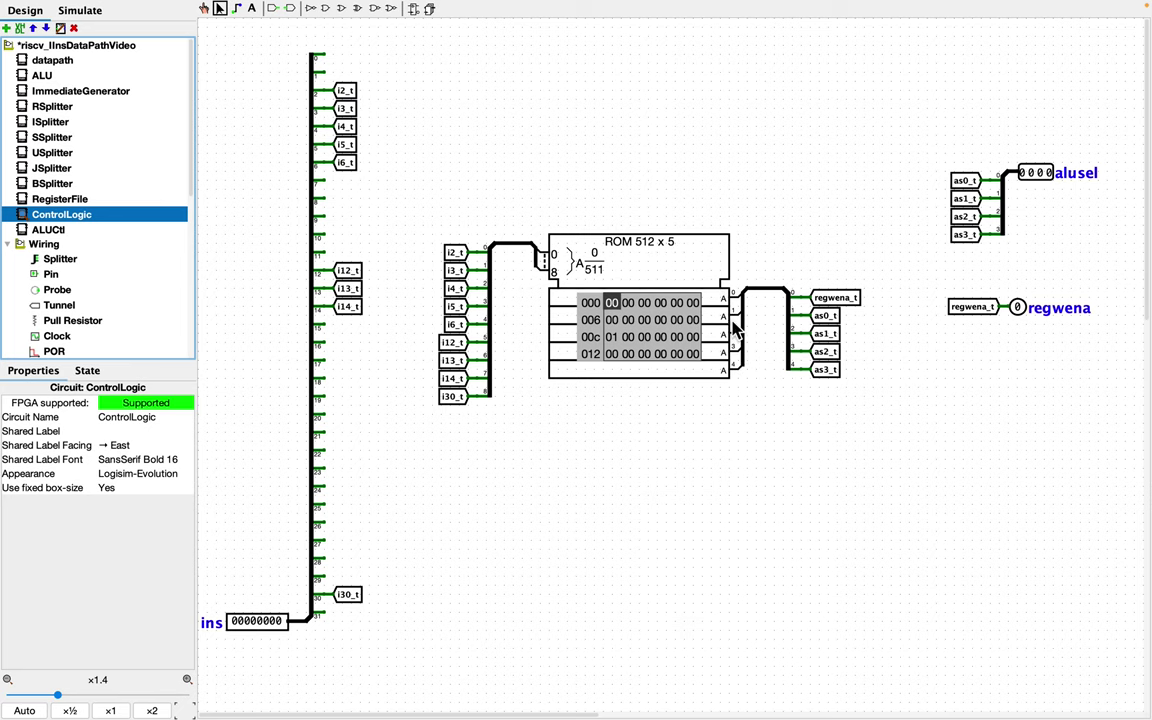
pyautogui.hotkey('ctrl', 'Left')
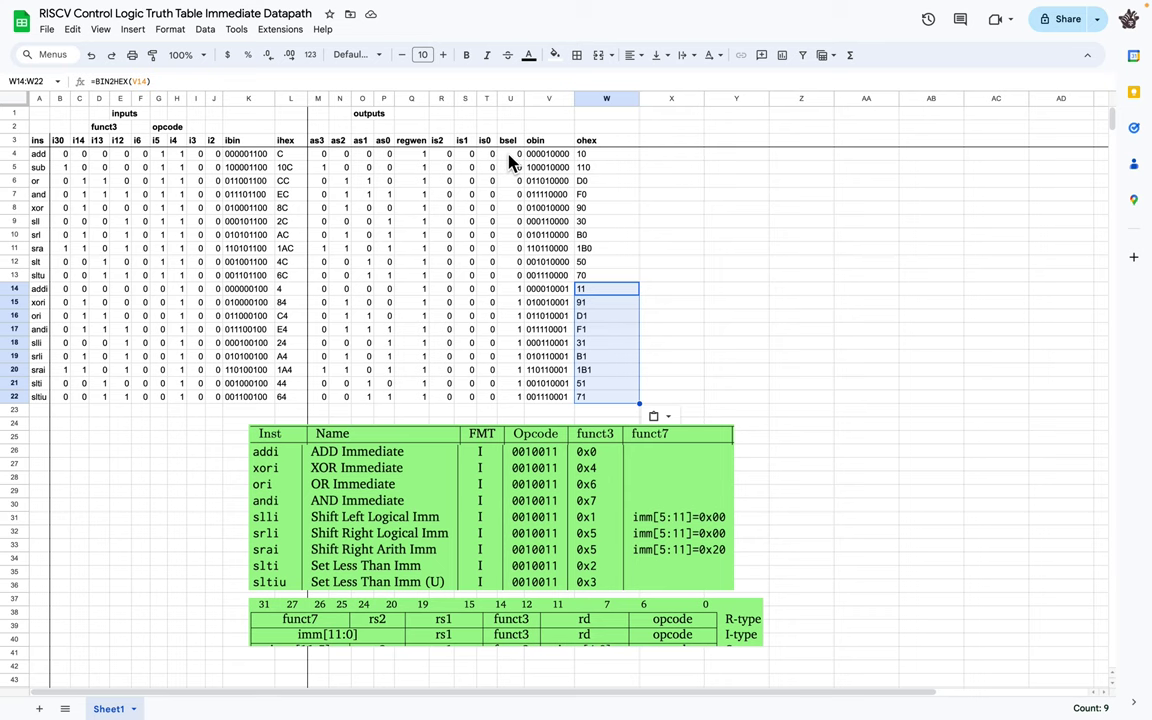
pyautogui.hotkey('ctrl', 'Right')
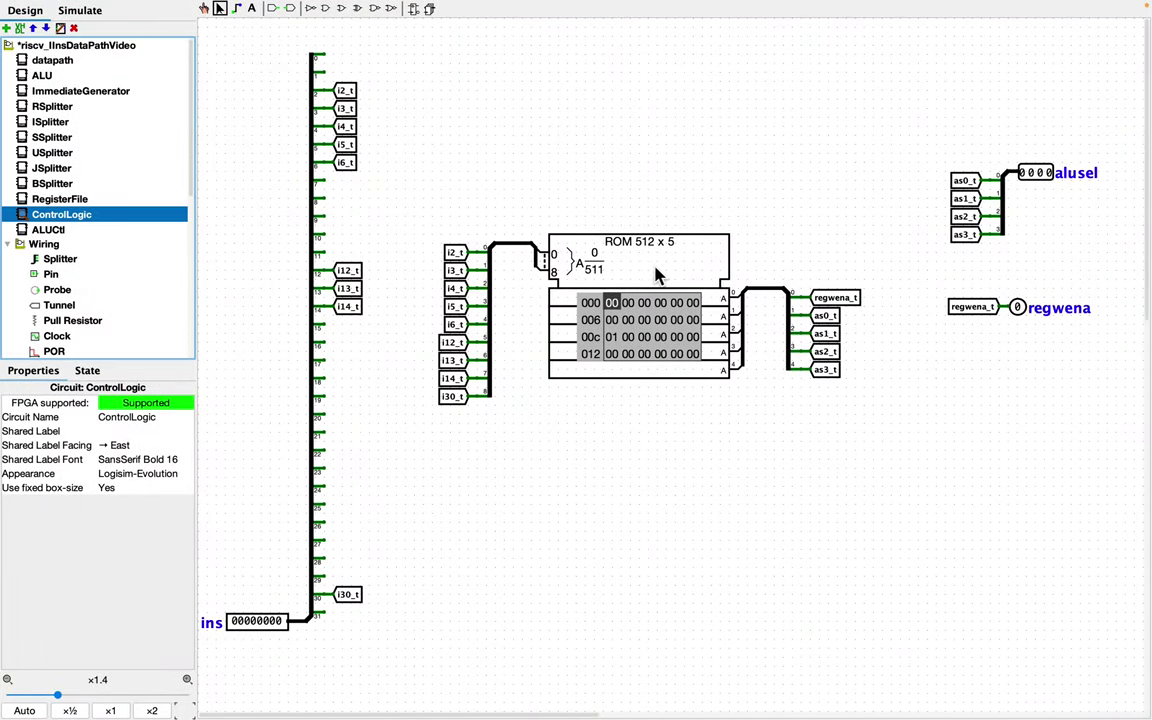
# Delete the ROM output wire, set ROM data bit width to 9, and delete the old splitter.
pyautogui.click(762, 290)
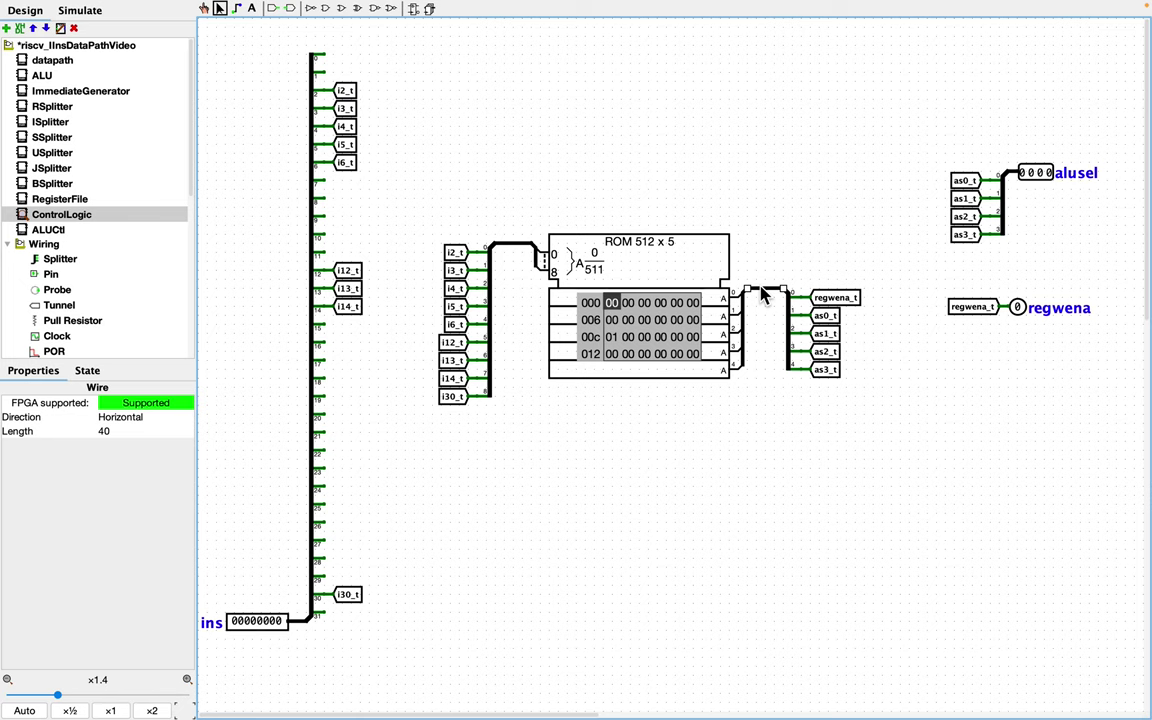
pyautogui.press('BackSpace')
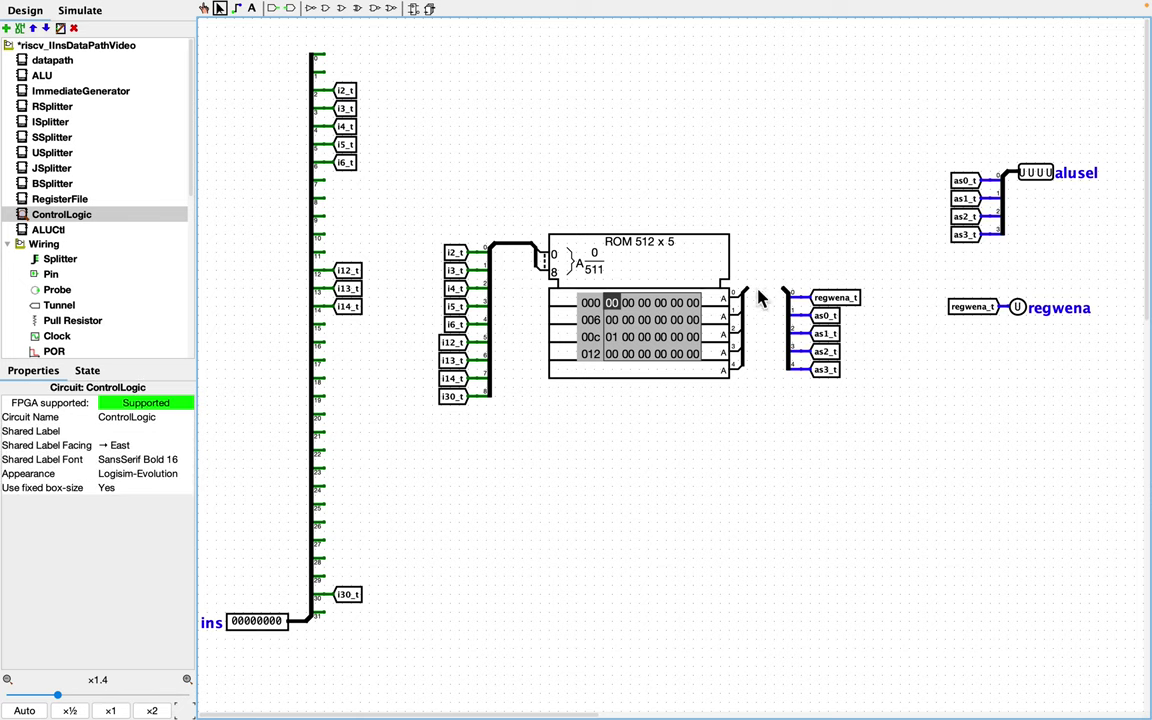
pyautogui.click(612, 290)
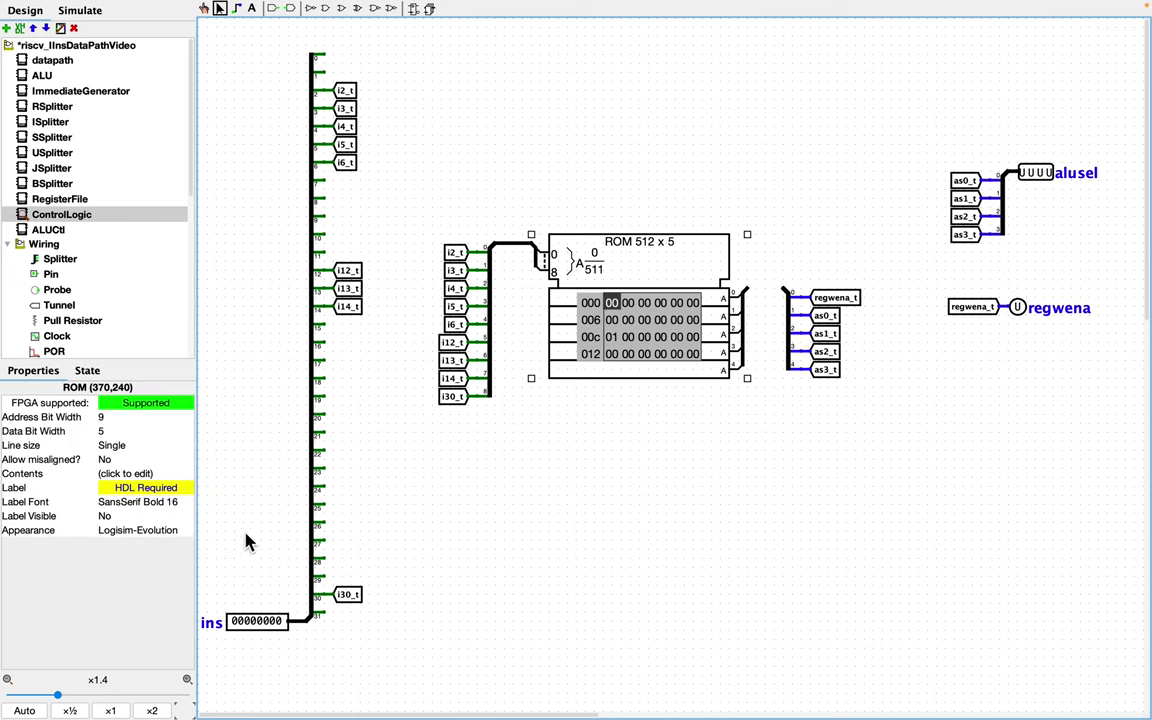
pyautogui.click(107, 430)
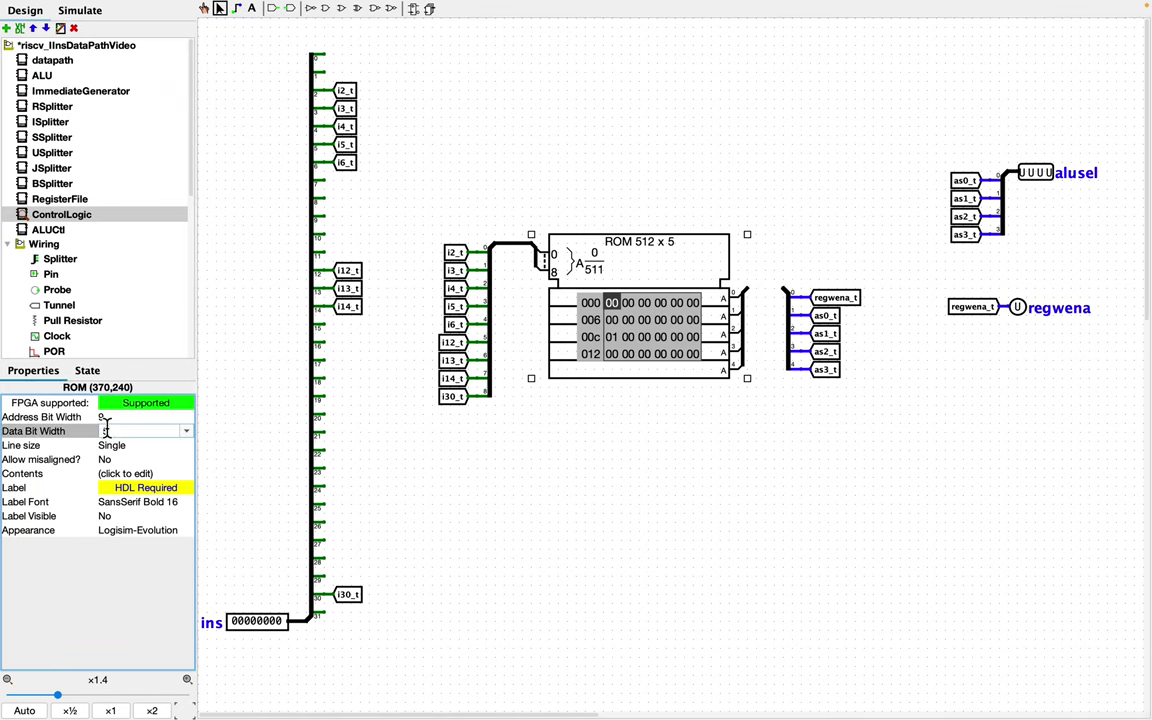
pyautogui.write('9')
pyautogui.press('Return')
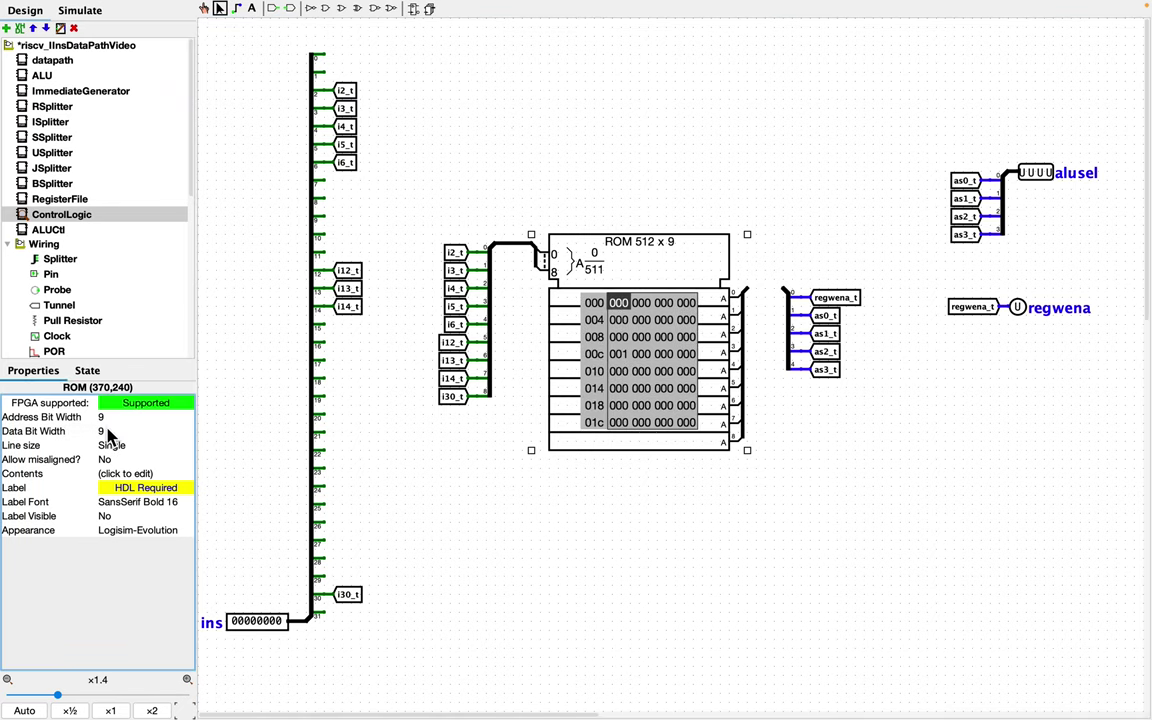
pyautogui.click(788, 365)
pyautogui.press('Delete')
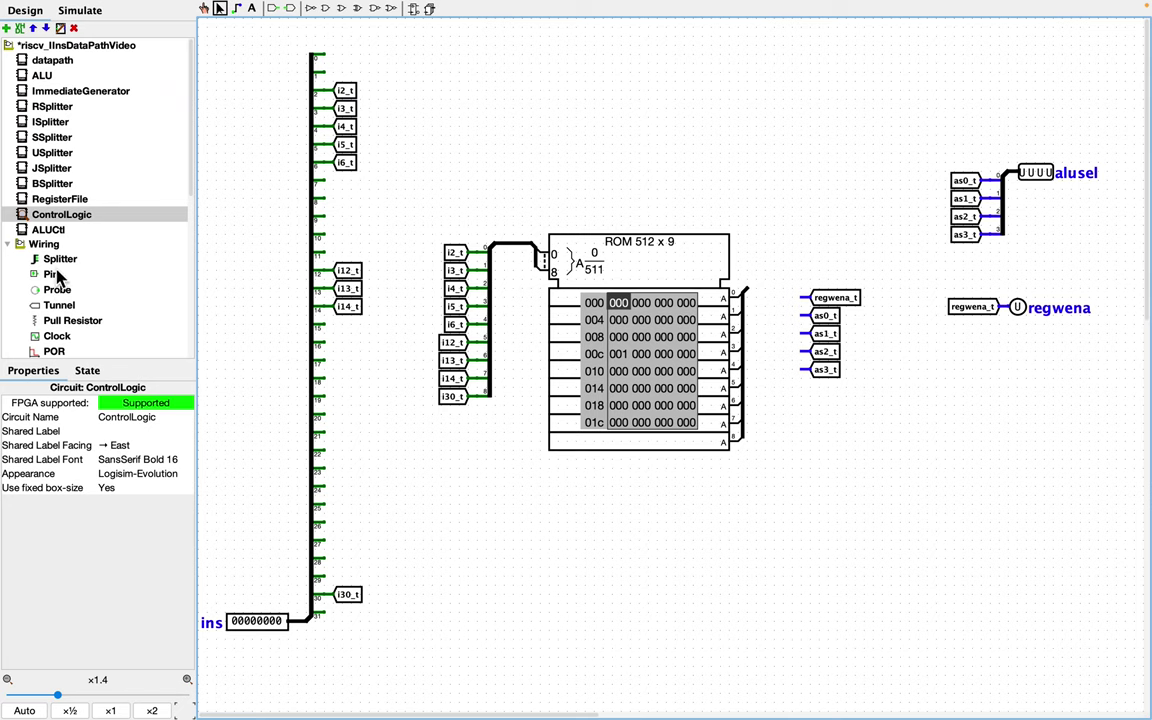
# Place a right-handed 9-way, 9-bit splitter on the ROM outputs.
pyautogui.click(60, 259)
pyautogui.click(128, 459)
pyautogui.click(141, 488)
pyautogui.hotkey('alt', '9')
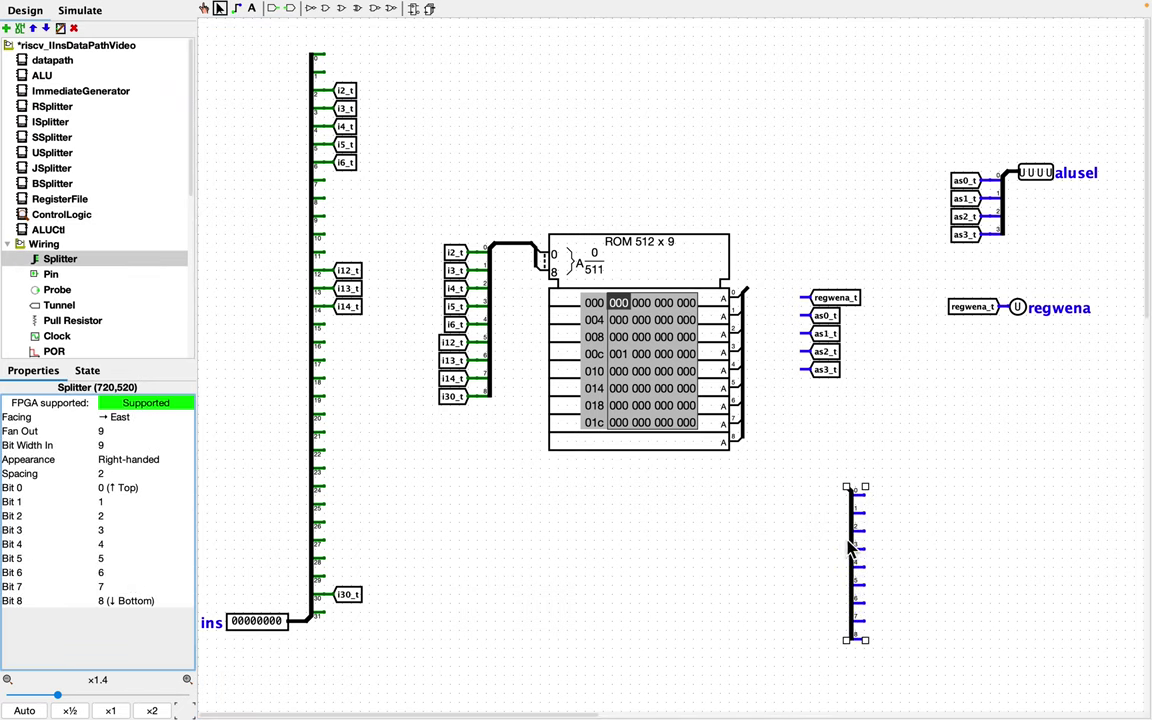
pyautogui.click(788, 292)
pyautogui.click(790, 368)
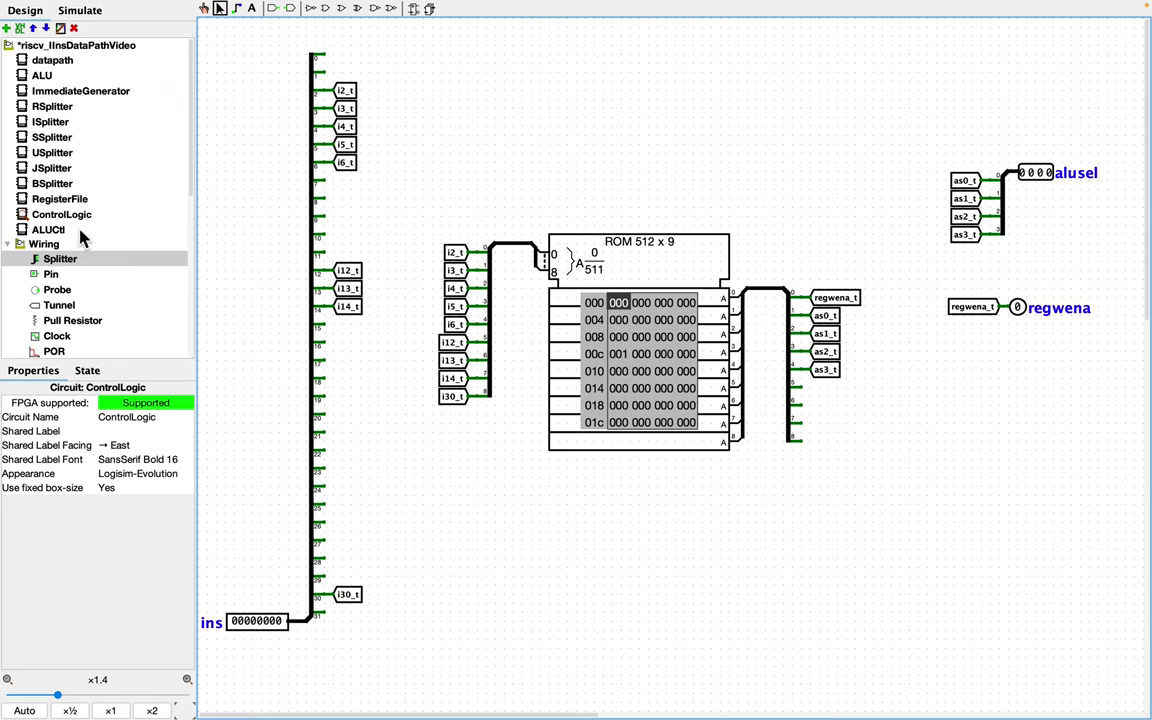
# Add a 3-bit output pin below regwena.
pyautogui.click(55, 275)
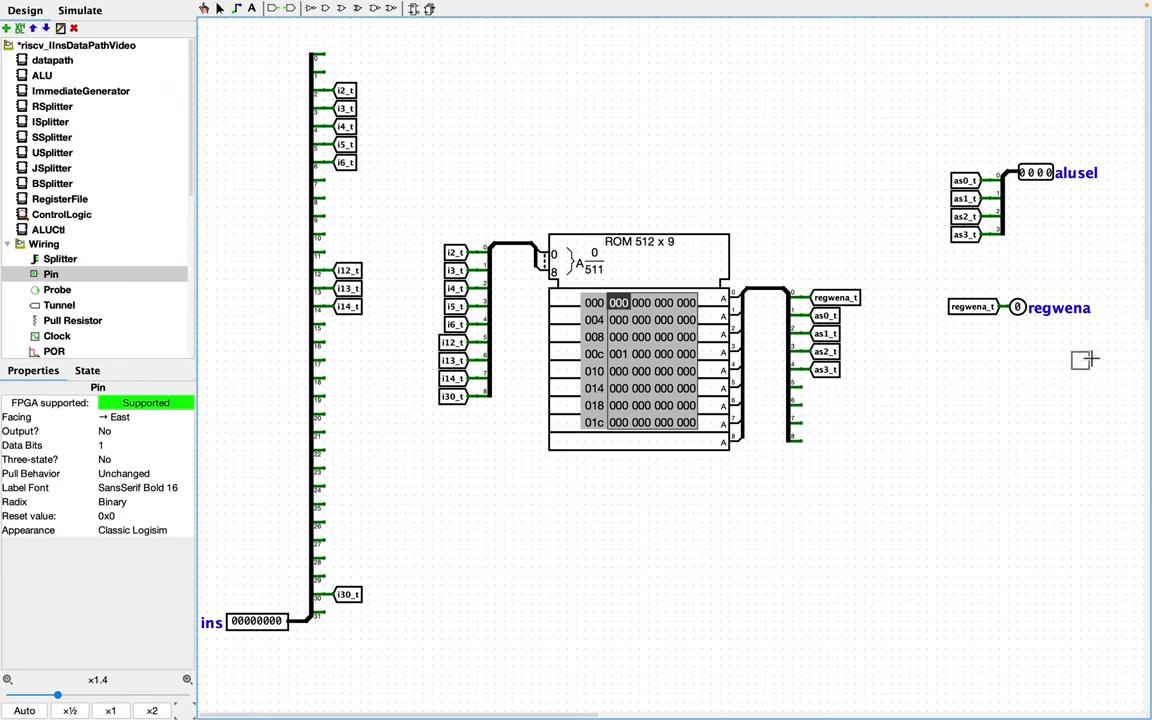
pyautogui.click(1034, 378)
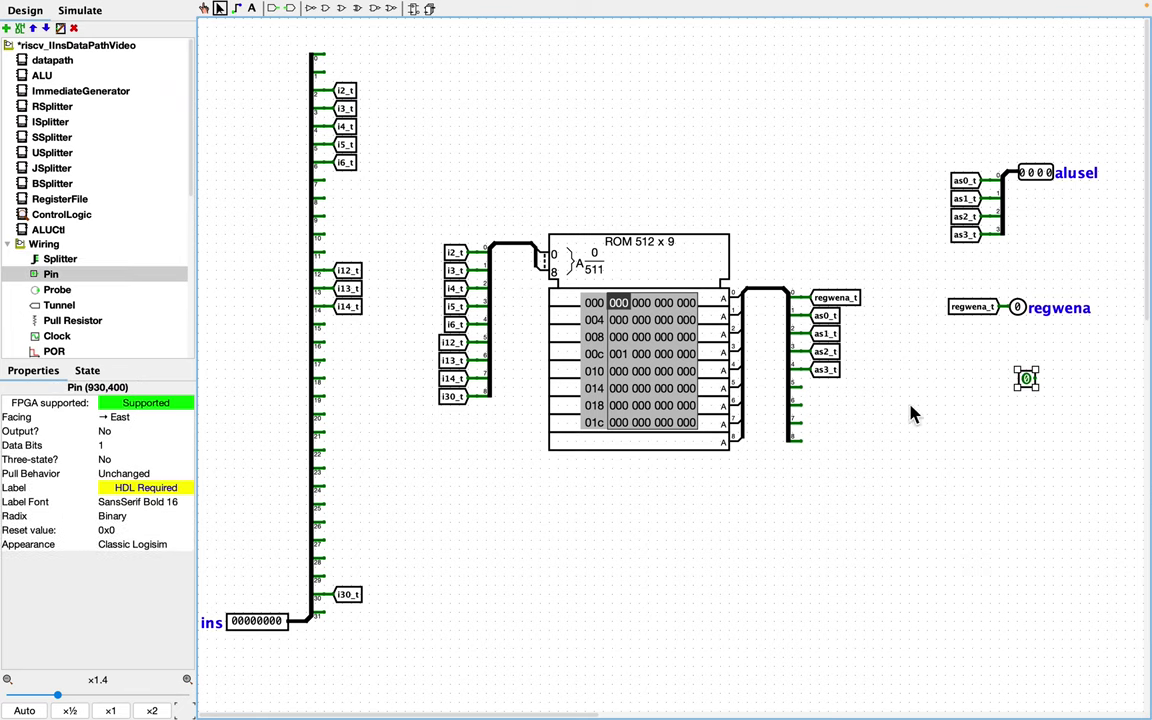
pyautogui.click(106, 431)
pyautogui.click(128, 453)
pyautogui.click(124, 446)
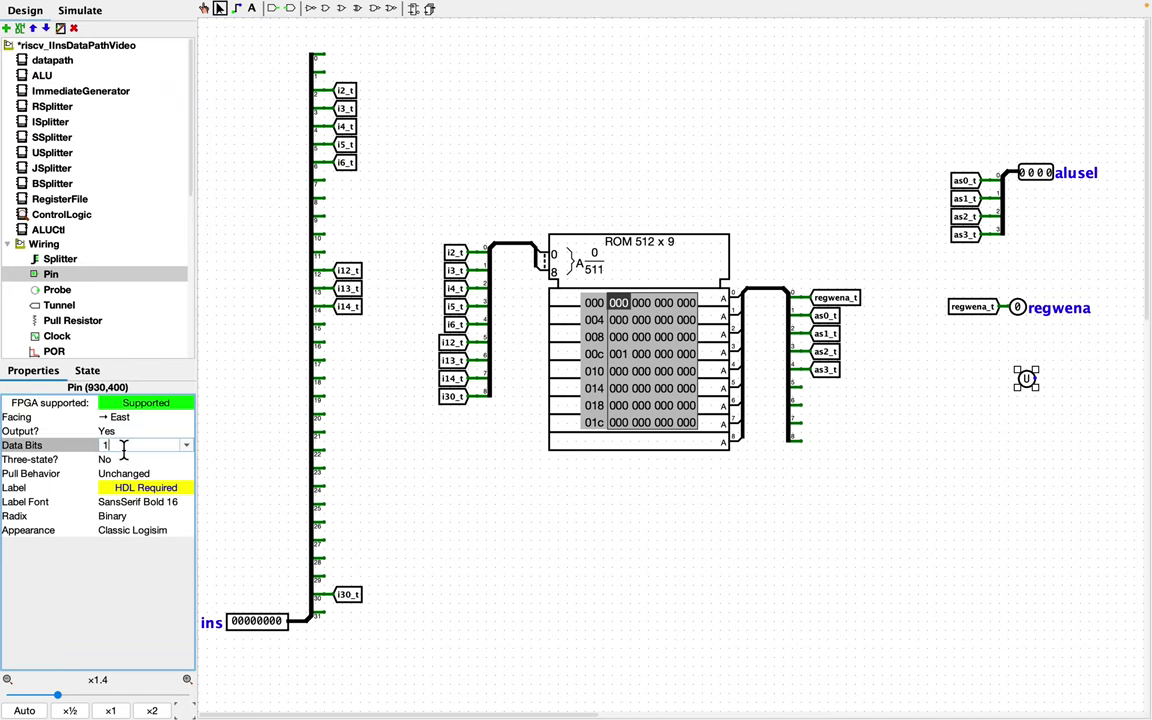
pyautogui.write('3')
pyautogui.press('Return')
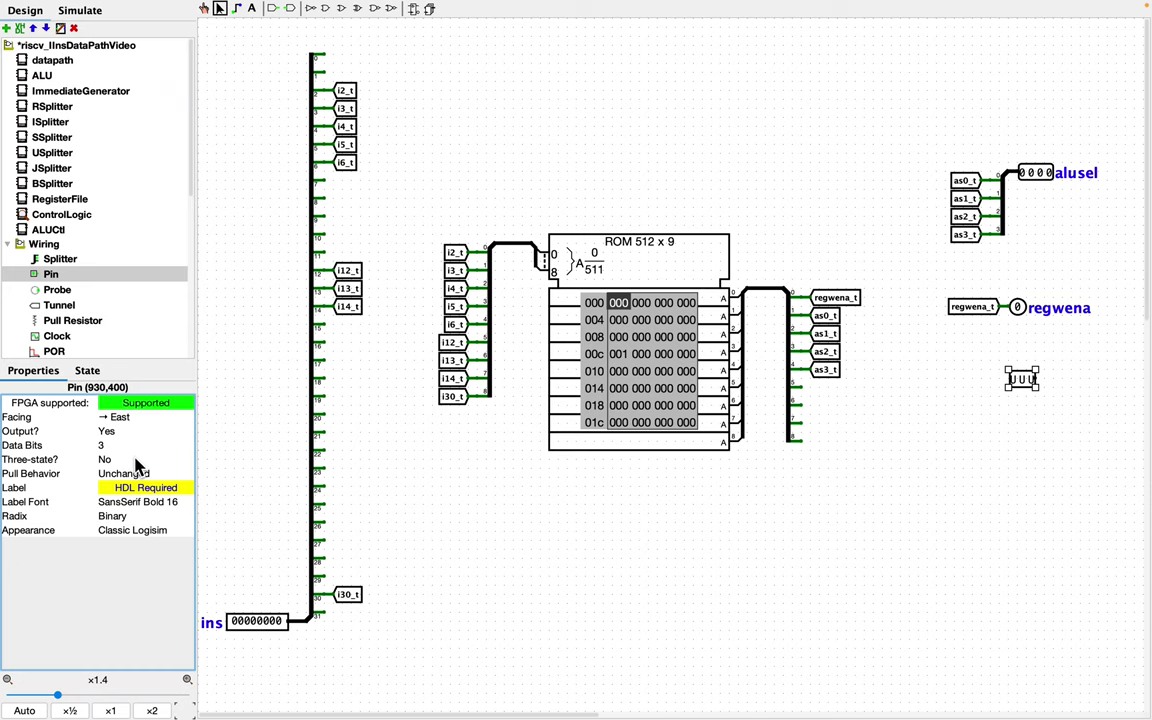
# Label the new pin immsel and make it face west.
pyautogui.click(132, 486)
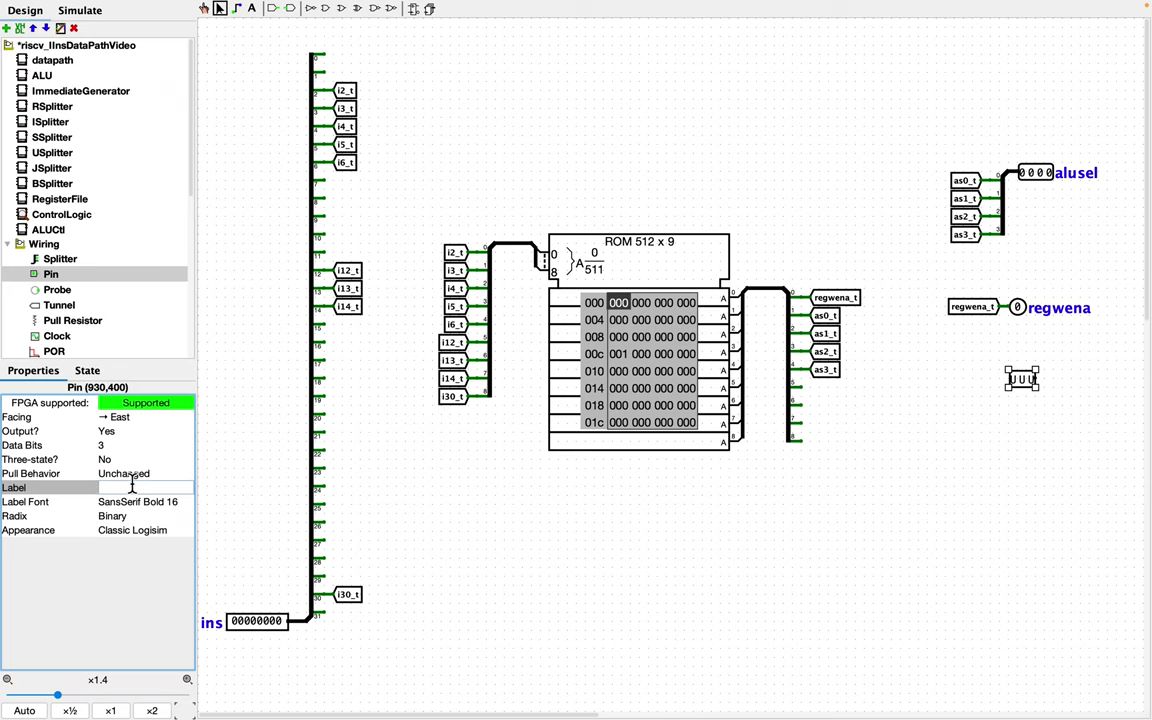
pyautogui.write('immsel')
pyautogui.press('Return')
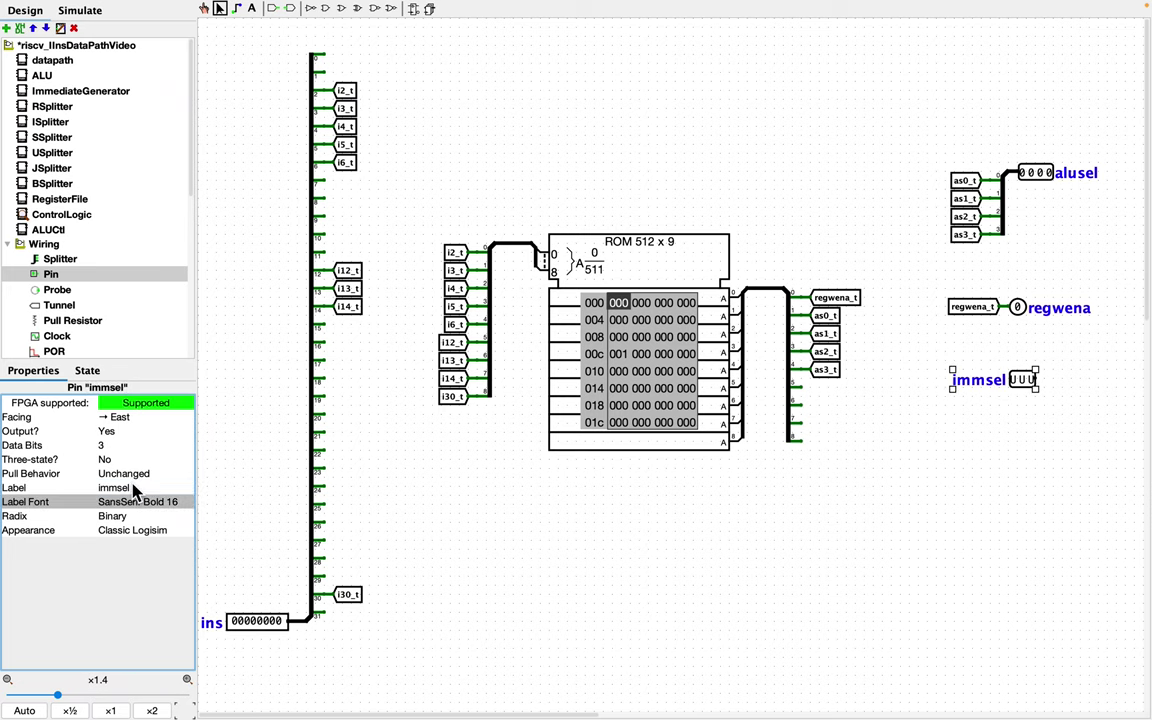
pyautogui.click(112, 416)
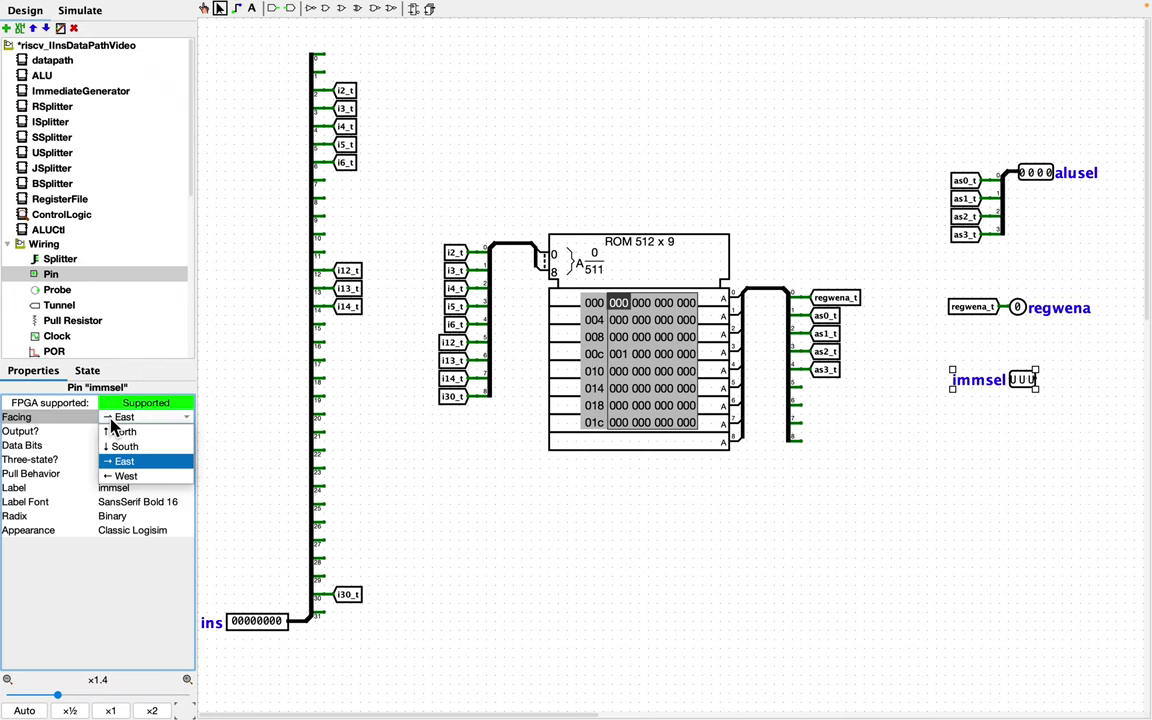
pyautogui.click(121, 476)
pyautogui.click(869, 424)
pyautogui.scroll(-3, 58, 215)
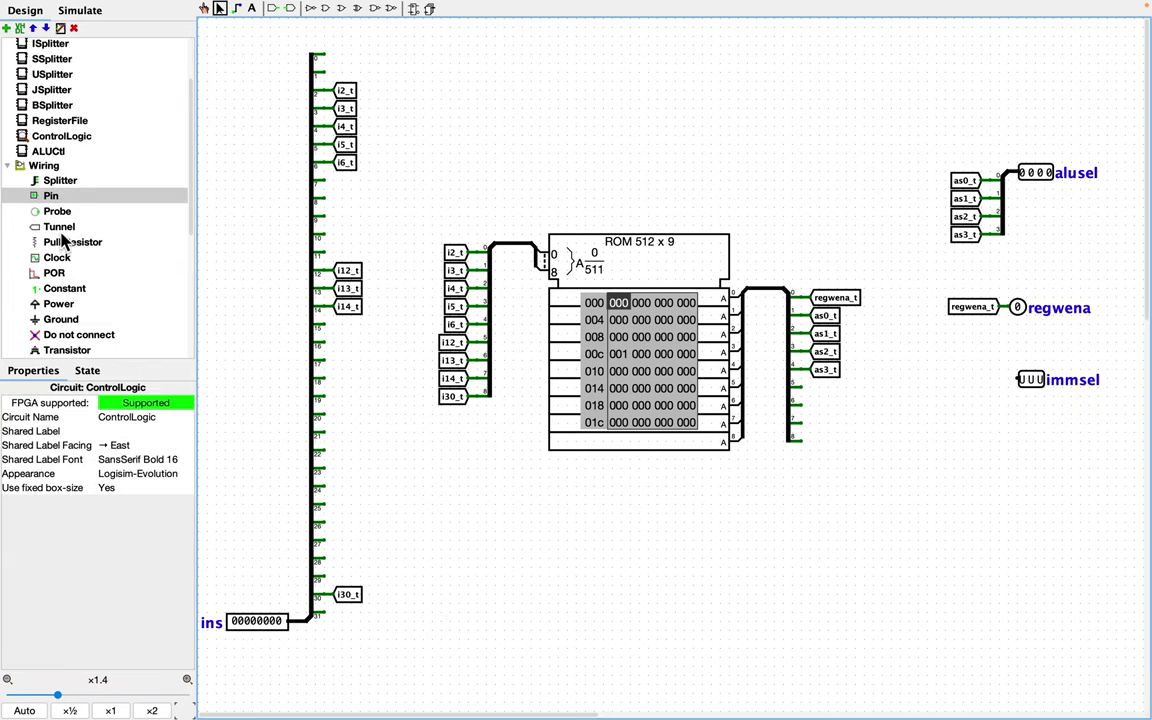
pyautogui.click(58, 182)
# Attach a splitter with fan out 3, facing west, to the immsel pin.
pyautogui.click(975, 402)
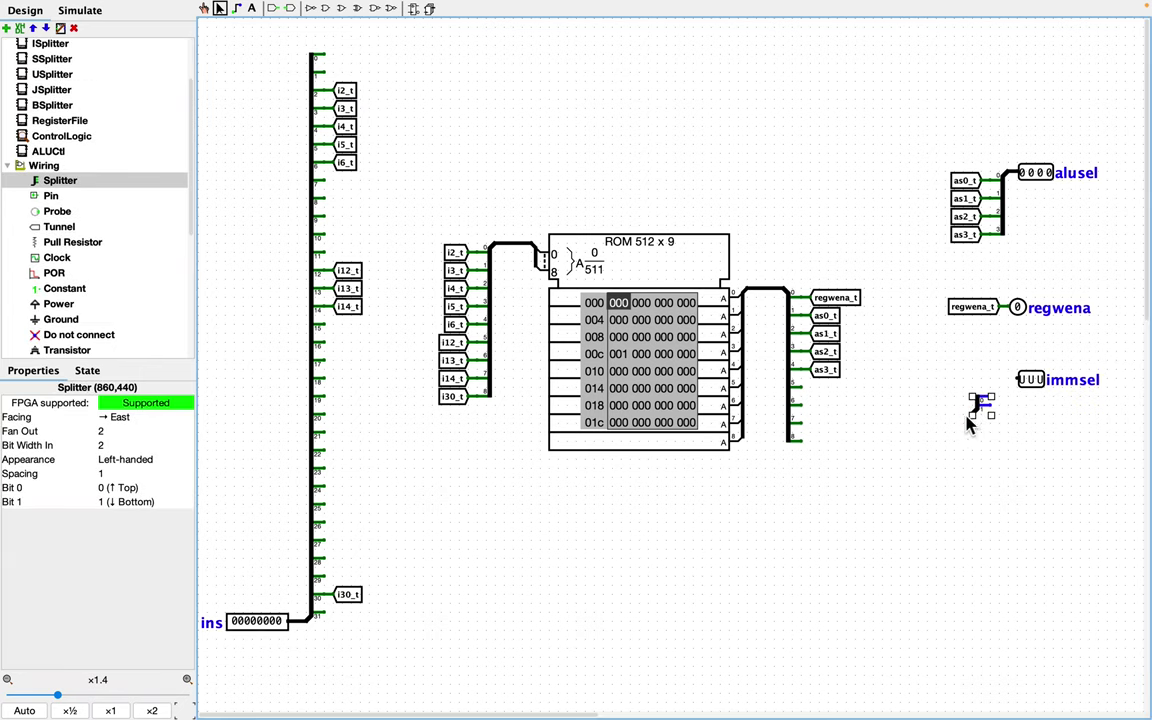
pyautogui.click(104, 431)
pyautogui.click(122, 447)
pyautogui.click(110, 417)
pyautogui.click(116, 476)
pyautogui.click(116, 476)
pyautogui.click(969, 463)
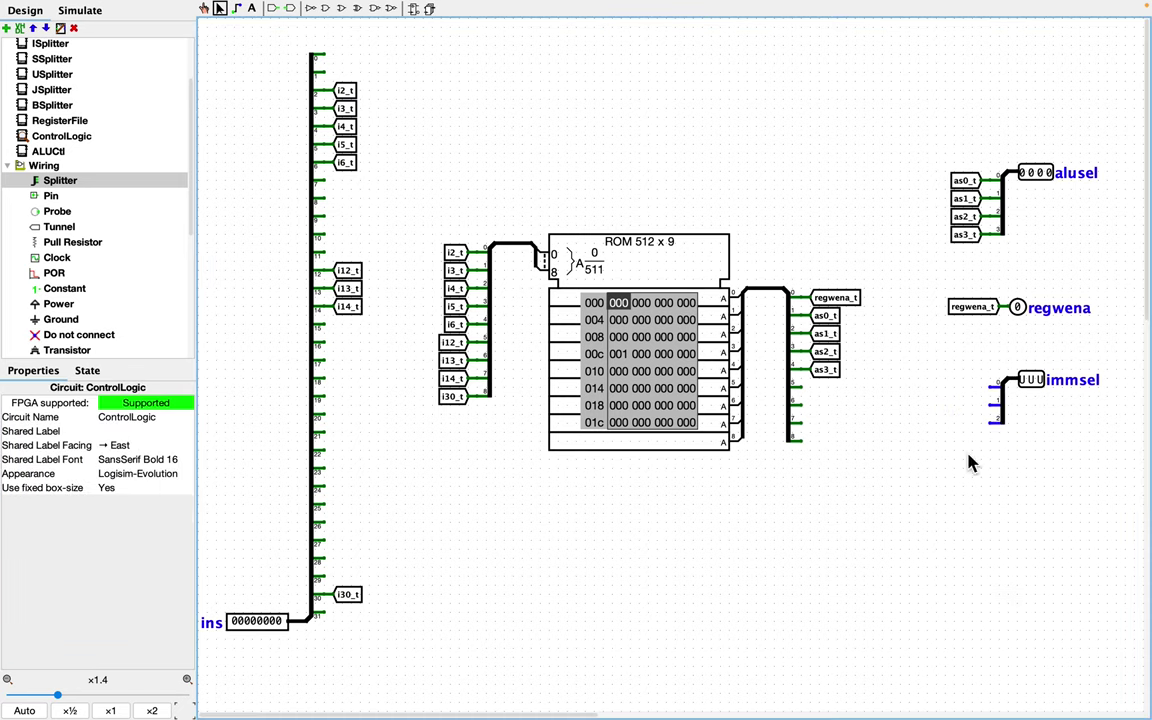
# Copy three of the alusel bit tunnels onto the immsel splitter's outputs.
pyautogui.click(59, 227)
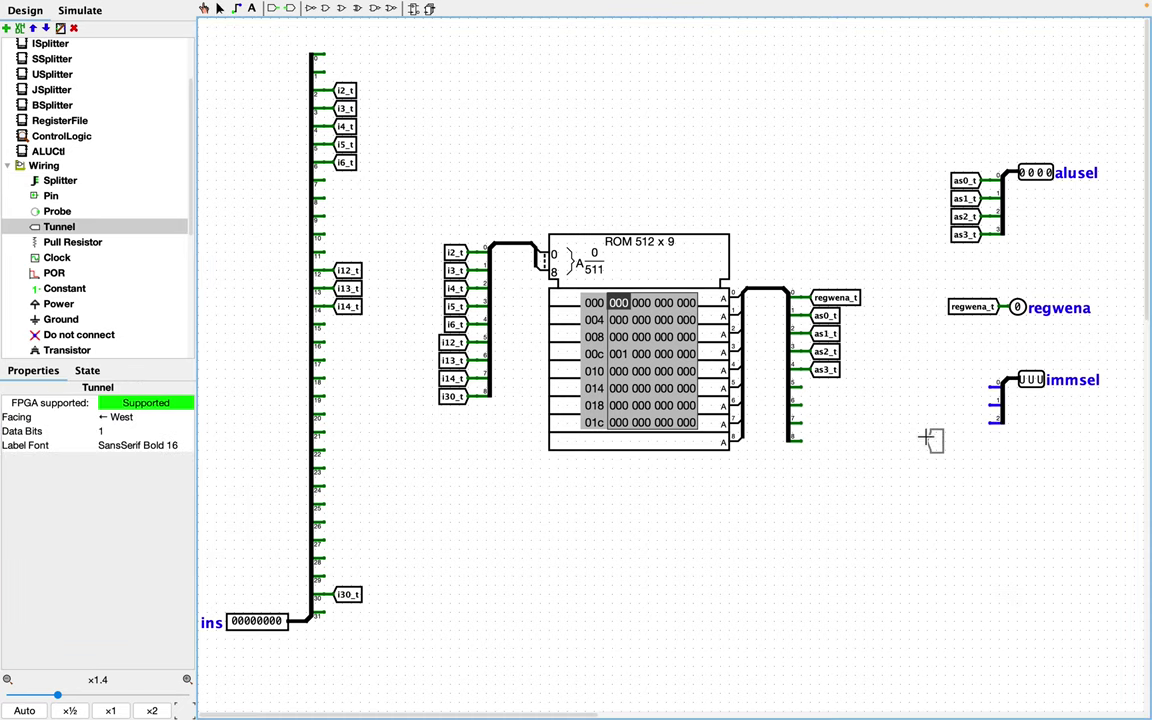
pyautogui.press('Escape')
pyautogui.moveTo(944, 172); pyautogui.dragTo(990, 228)
pyautogui.hotkey('ctrl', 'c')
pyautogui.hotkey('ctrl', 'v')
pyautogui.moveTo(966, 200); pyautogui.dragTo(978, 414)
# Relabel the copied tunnels is0_t, is1_t and is2_t.
pyautogui.doubleClick(975, 387)
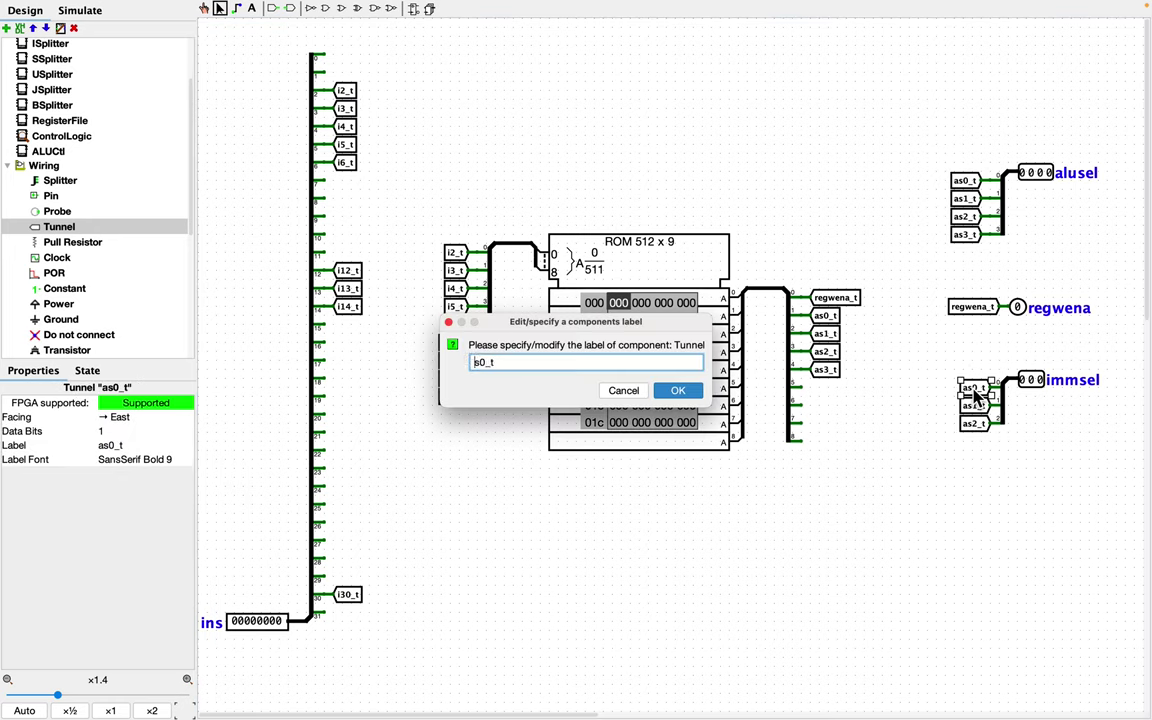
pyautogui.write('is0_t')
pyautogui.press('Return')
pyautogui.doubleClick(975, 405)
pyautogui.doubleClick(978, 424)
pyautogui.write('is2_t')
pyautogui.press('Return')
pyautogui.click(905, 525)
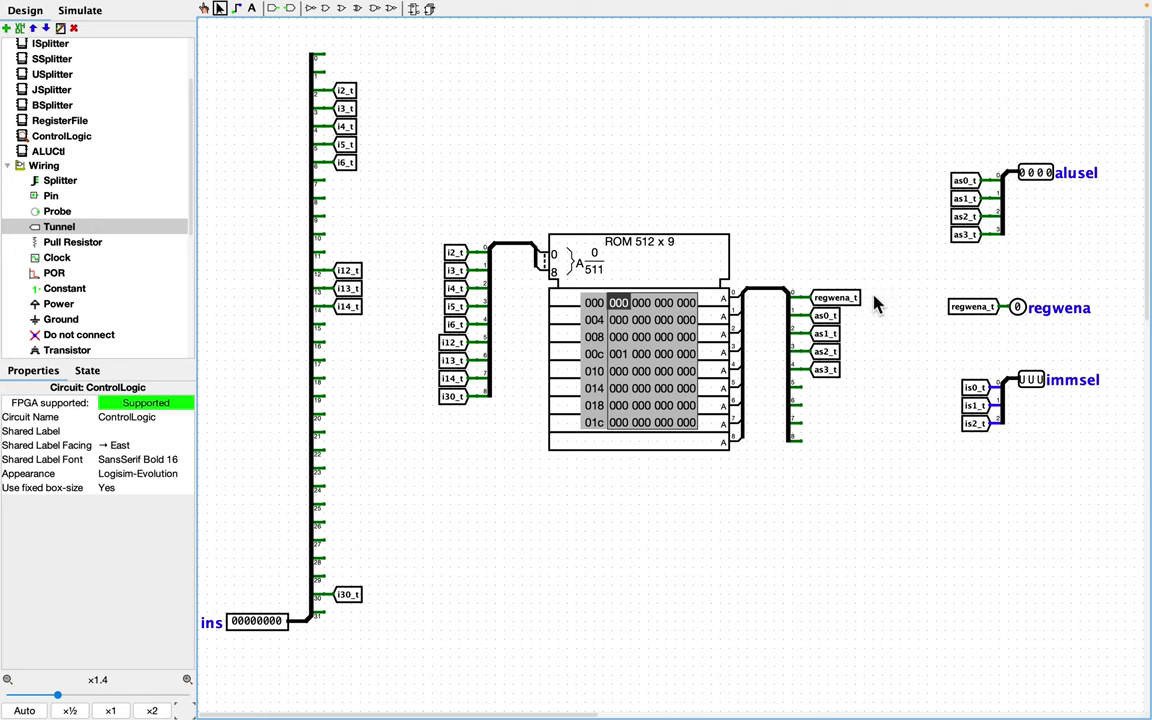
# Shift the regwena_t and as0_t–as3_t tunnels slightly to the right.
pyautogui.click(834, 302)
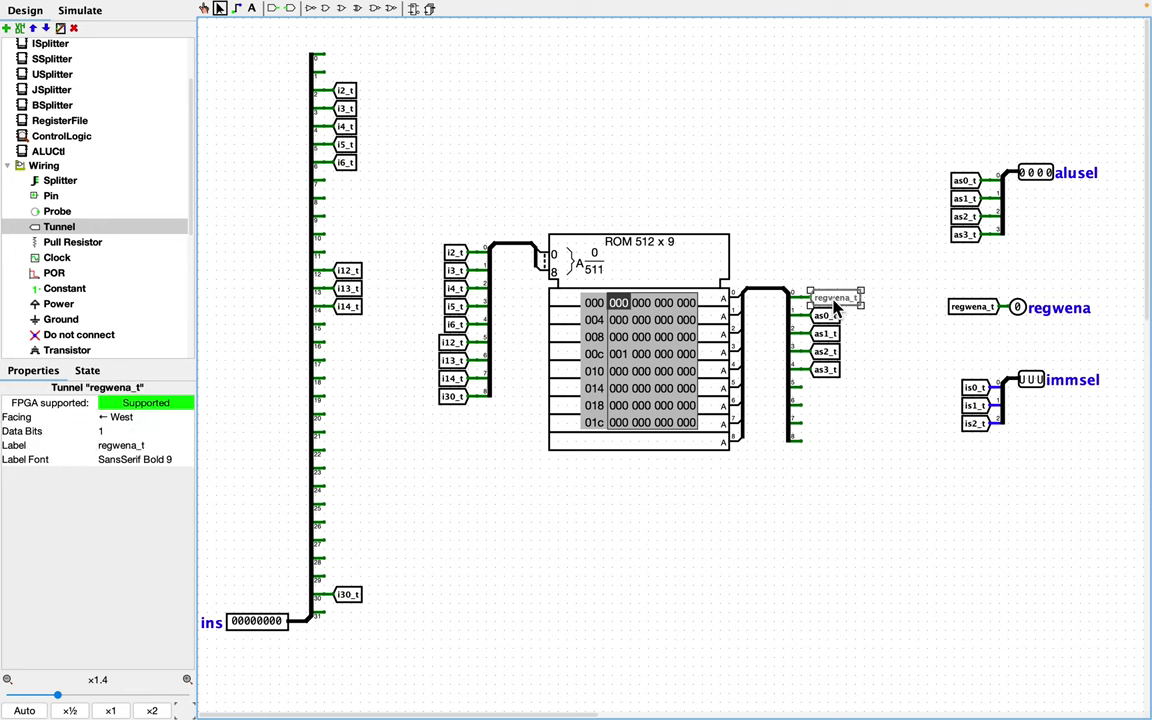
pyautogui.keyDown('shift'); pyautogui.click(828, 363); pyautogui.keyUp('shift')
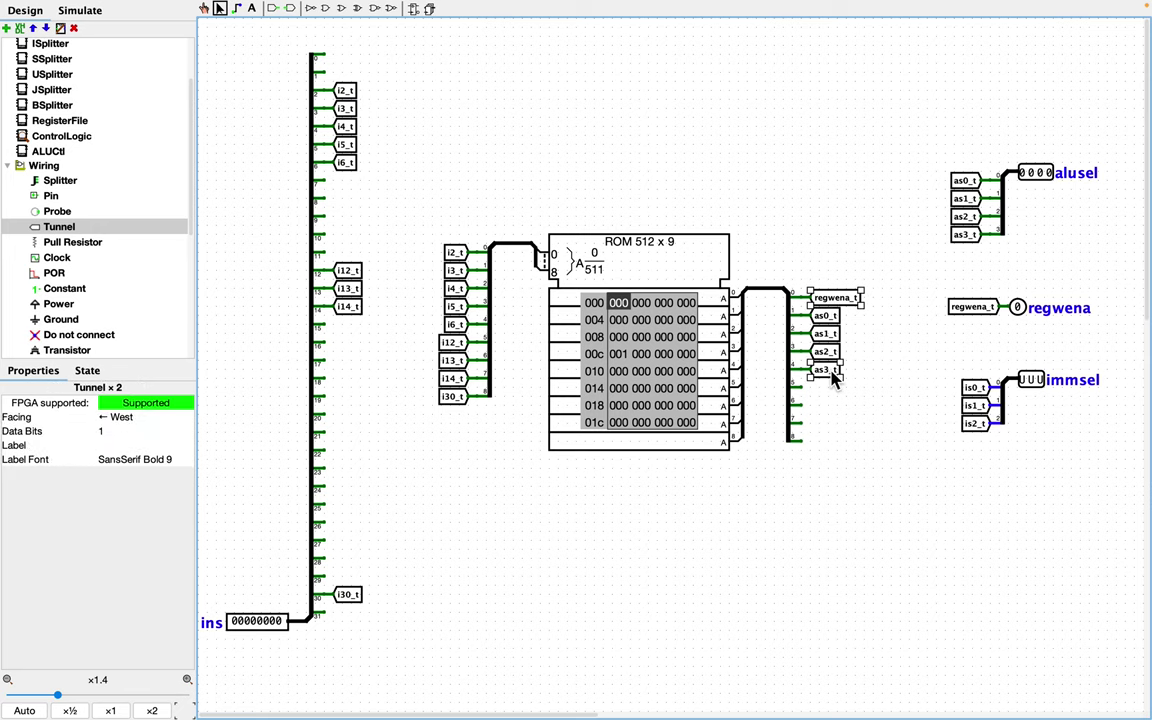
pyautogui.keyDown('shift'); pyautogui.click(828, 352); pyautogui.keyUp('shift')
pyautogui.keyDown('shift'); pyautogui.click(828, 334); pyautogui.keyUp('shift')
pyautogui.keyDown('shift'); pyautogui.click(830, 318); pyautogui.keyUp('shift')
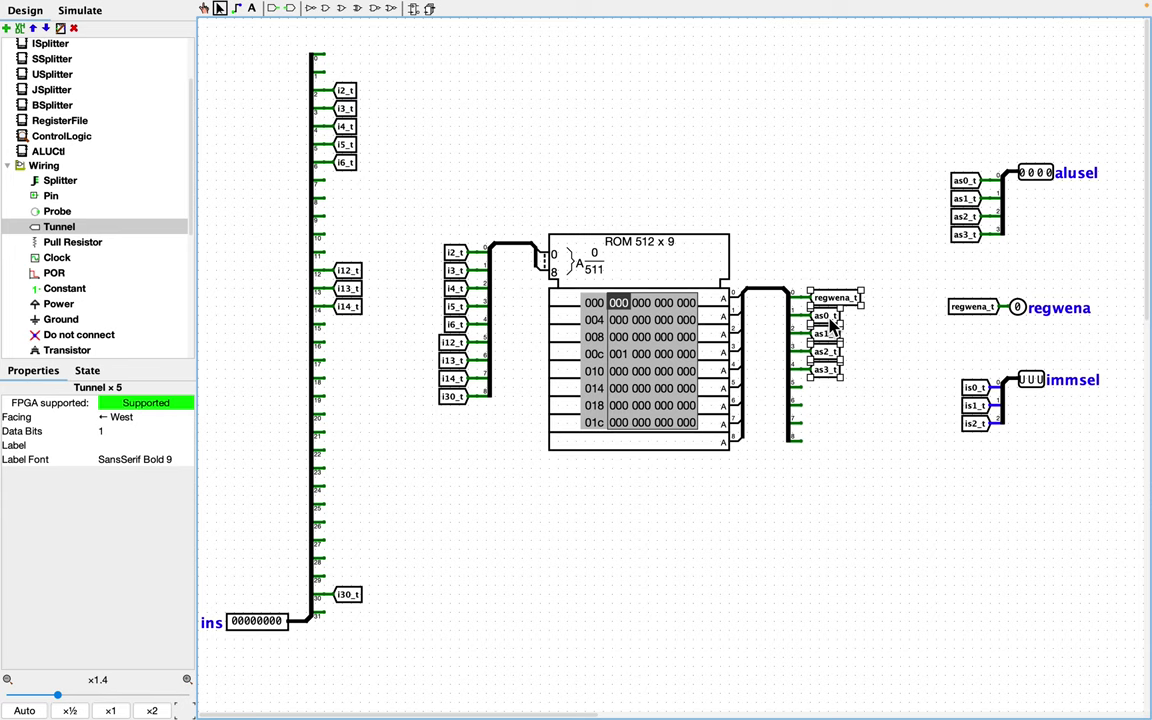
pyautogui.moveTo(830, 322); pyautogui.dragTo(855, 306)
pyautogui.click(837, 248)
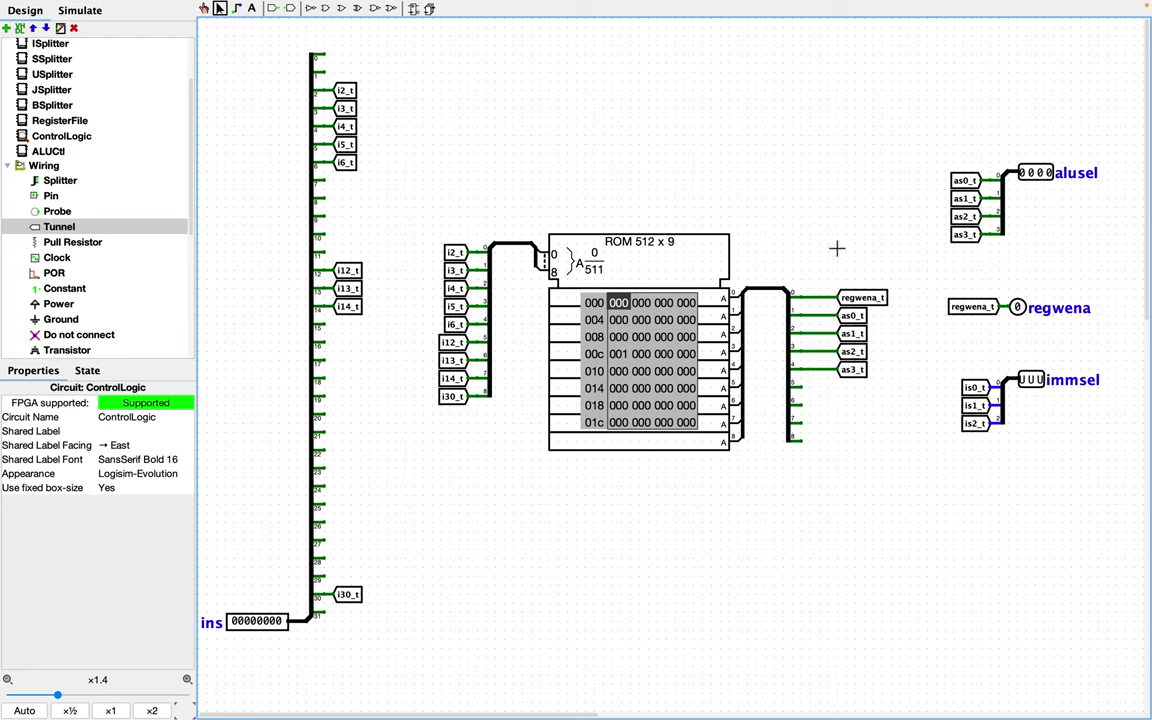
# Delete the wires joining those tunnels to the ROM splitter, through the as3_t wire.
pyautogui.click(822, 298)
pyautogui.click(820, 316)
pyautogui.press('BackSpace')
pyautogui.click(823, 334)
pyautogui.press('BackSpace')
pyautogui.click(824, 352)
pyautogui.press('BackSpace')
pyautogui.click(820, 371)
pyautogui.press('BackSpace')
# Move the five detached tunnels onto ROM splitter outputs 4–8.
pyautogui.click(857, 302)
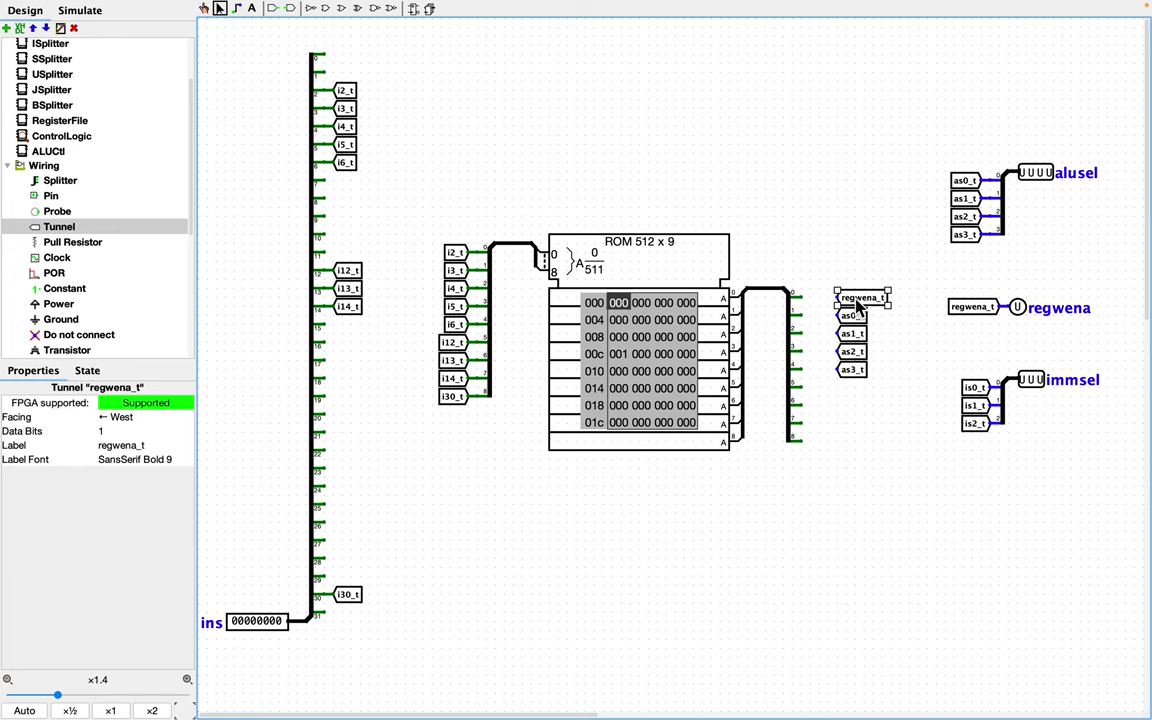
pyautogui.moveTo(836, 283); pyautogui.dragTo(895, 418)
pyautogui.moveTo(856, 298); pyautogui.dragTo(824, 372)
# Copy the is0_t–is2_t tunnels, face them west, and place them on ROM splitter outputs 1–3.
pyautogui.click(852, 497)
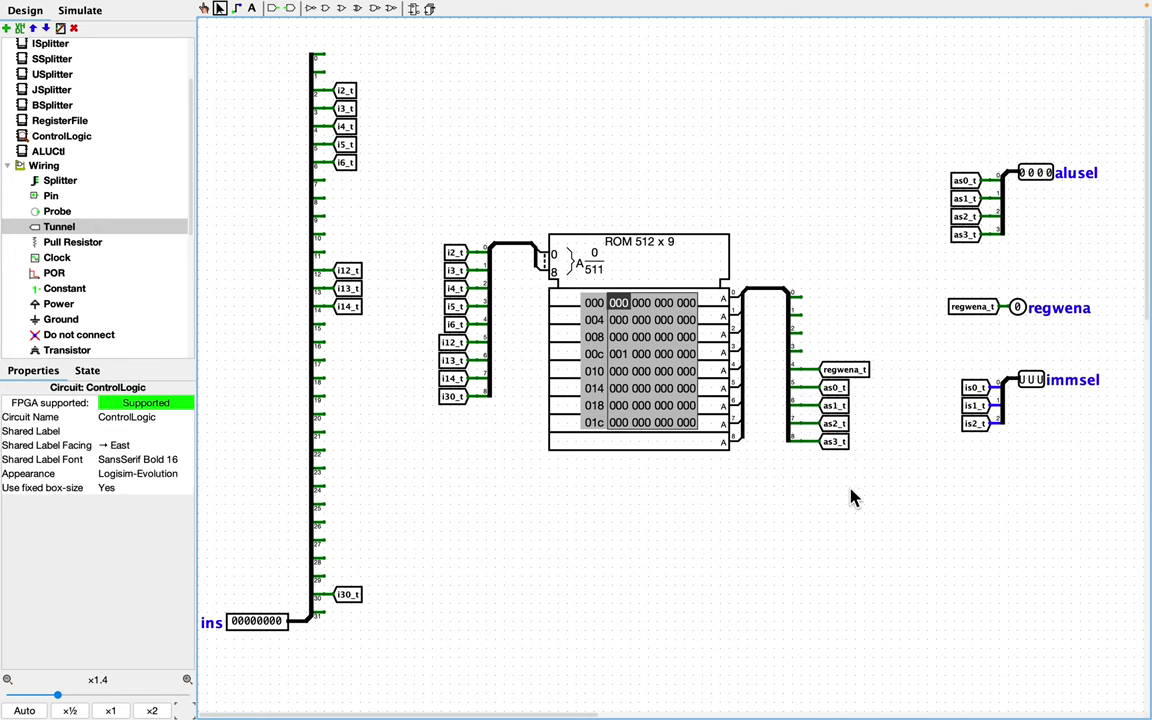
pyautogui.moveTo(938, 360); pyautogui.dragTo(994, 452)
pyautogui.hotkey('ctrl', 'c')
pyautogui.hotkey('ctrl', 'v')
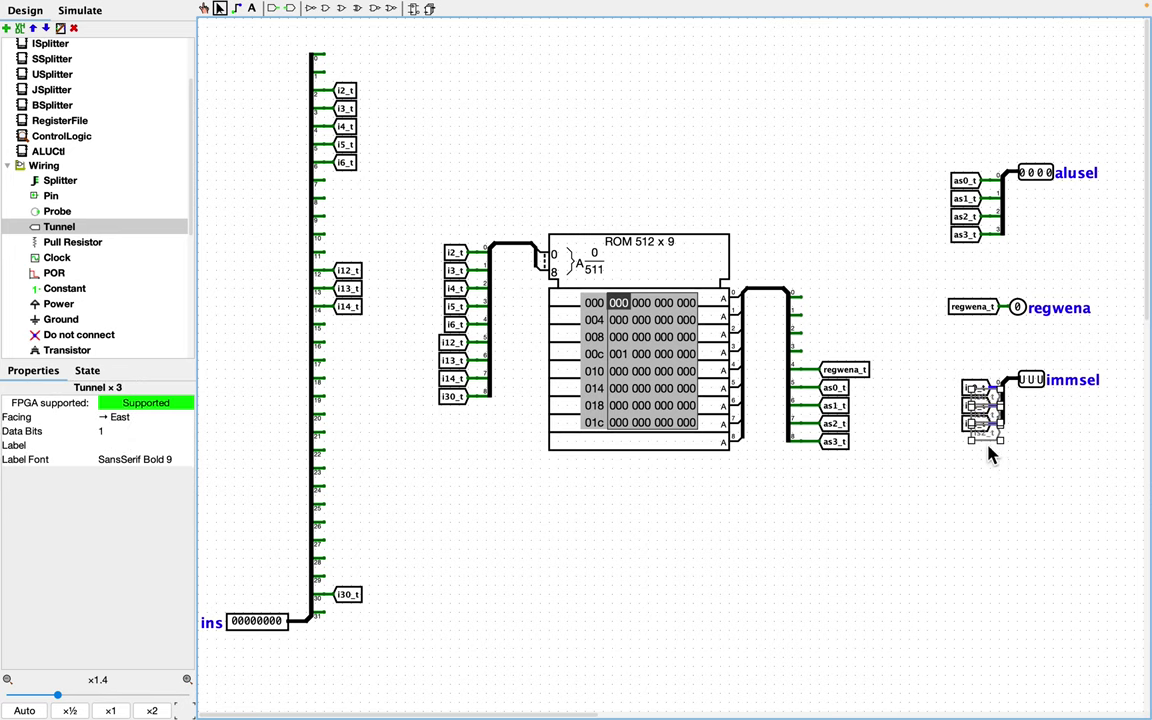
pyautogui.click(920, 482)
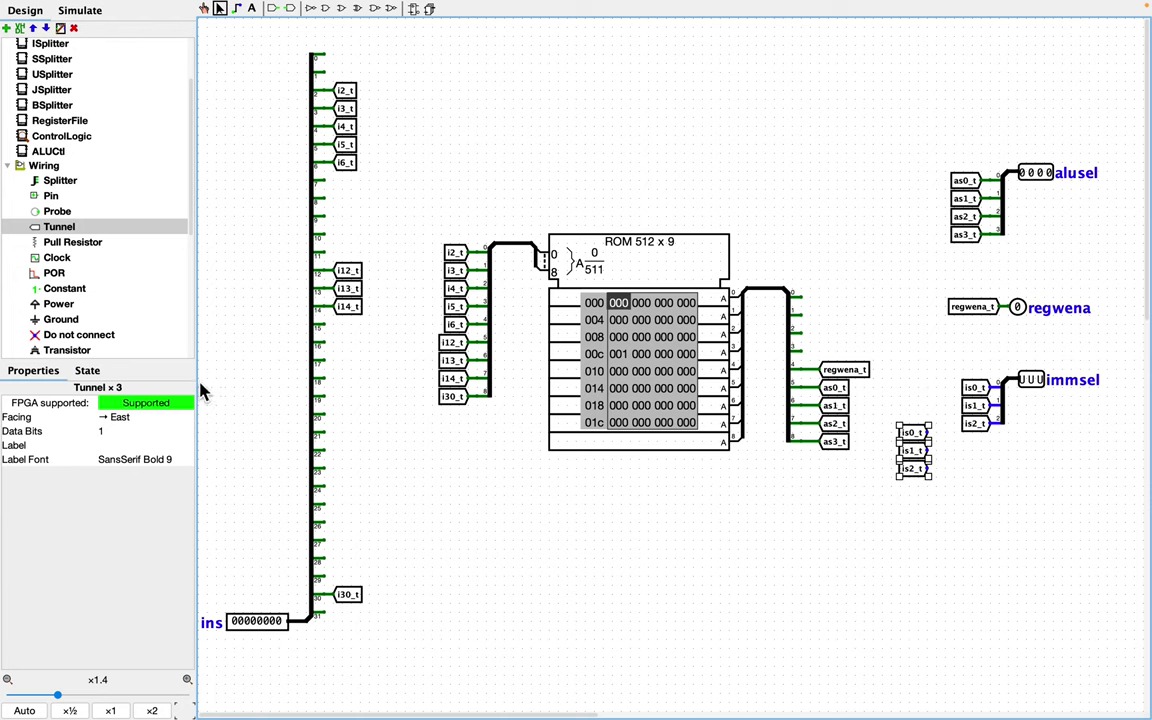
pyautogui.click(127, 418)
pyautogui.click(133, 477)
pyautogui.moveTo(947, 442); pyautogui.dragTo(844, 318)
pyautogui.click(897, 562)
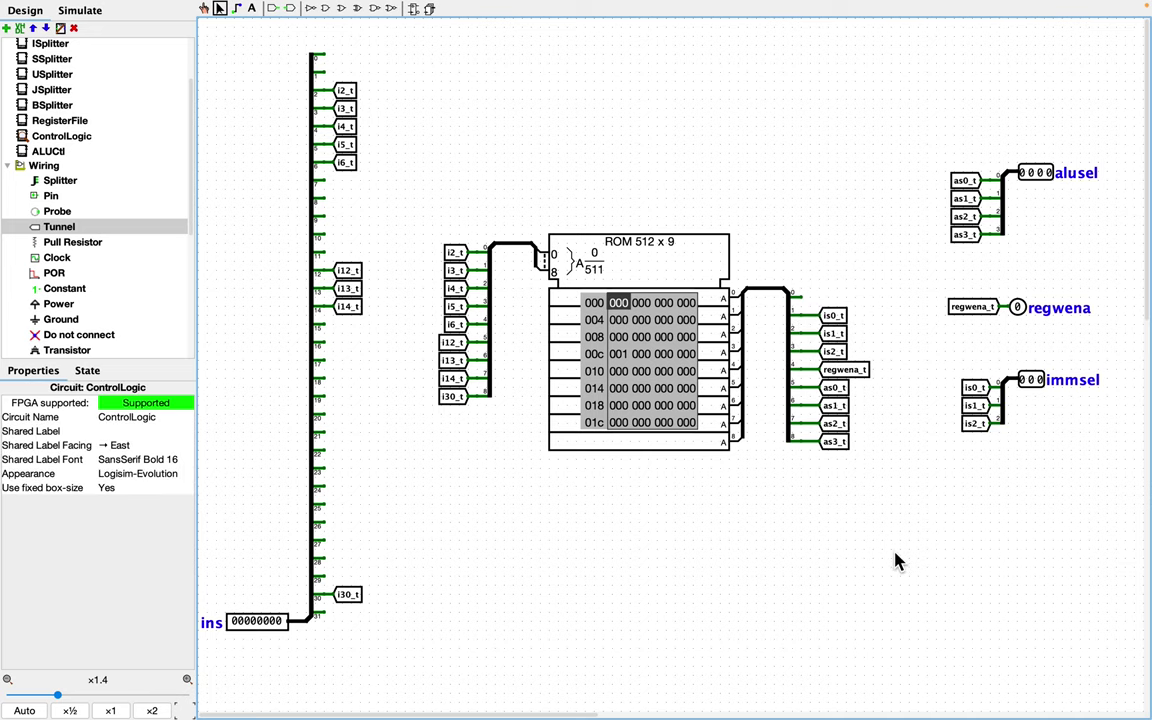
# Glance at the truth table spreadsheet, then switch back to the ControlLogic circuit.
pyautogui.hotkey('ctrl', 'Left')
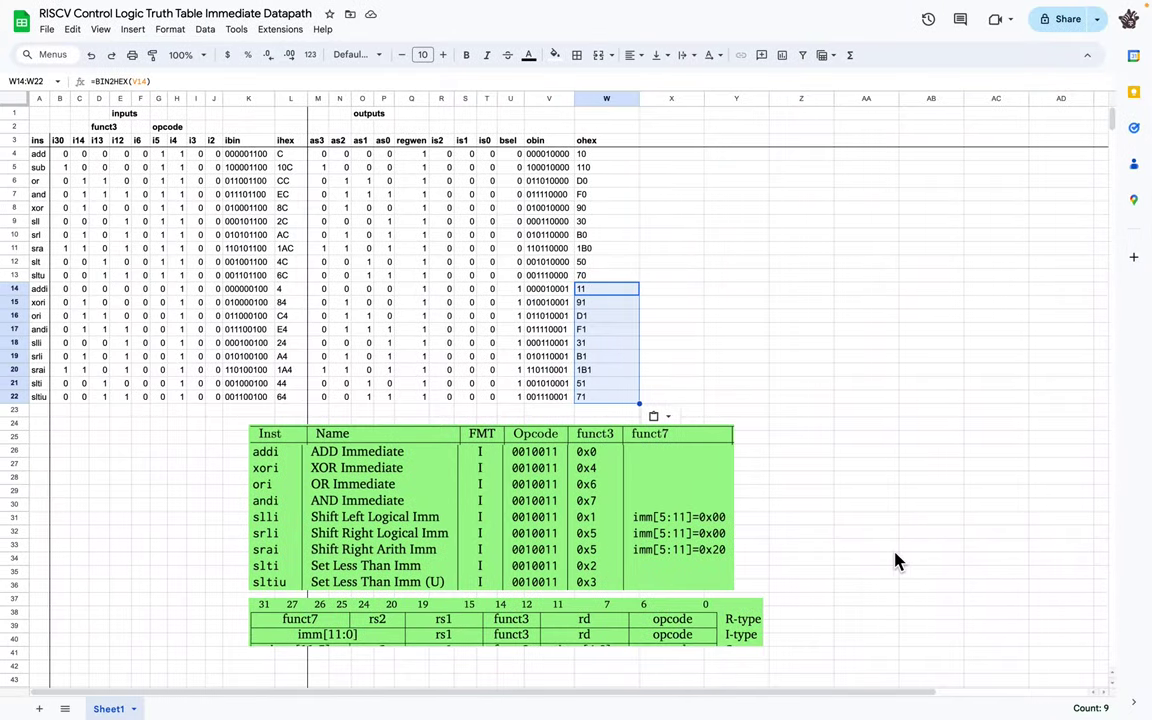
pyautogui.hotkey('ctrl', 'Right')
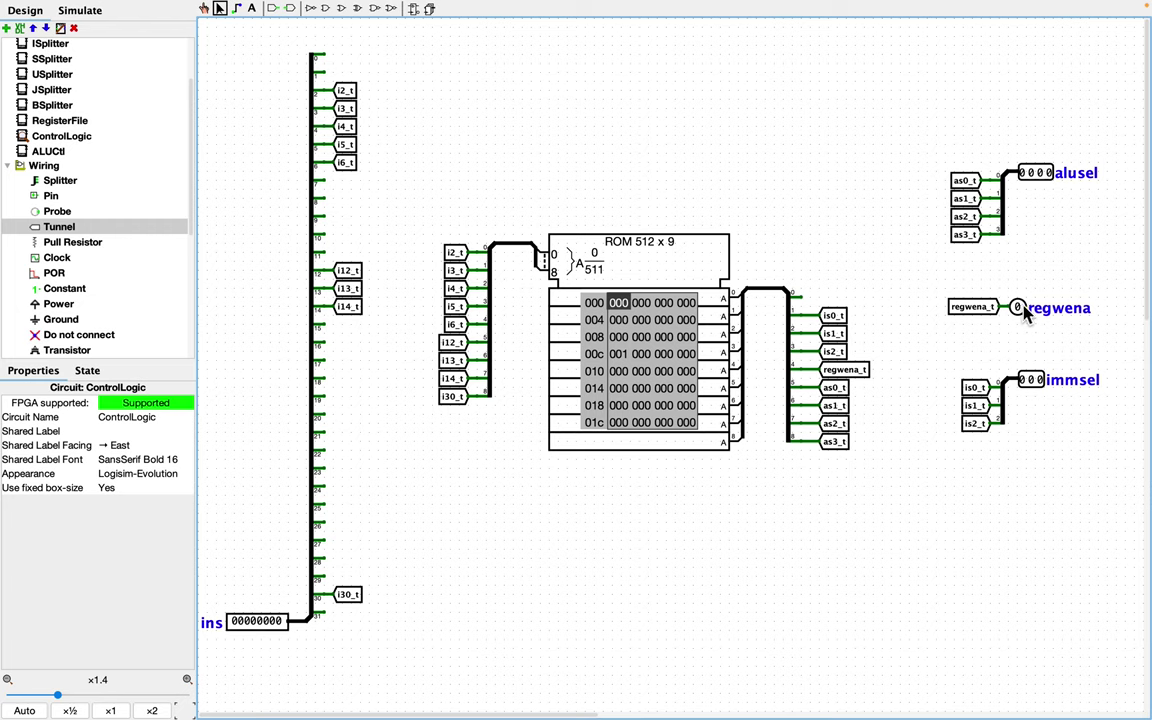
# Duplicate the regwena tunnel and output pin below immsel, renaming the tunnel bsel_t.
pyautogui.moveTo(929, 292); pyautogui.dragTo(1113, 349)
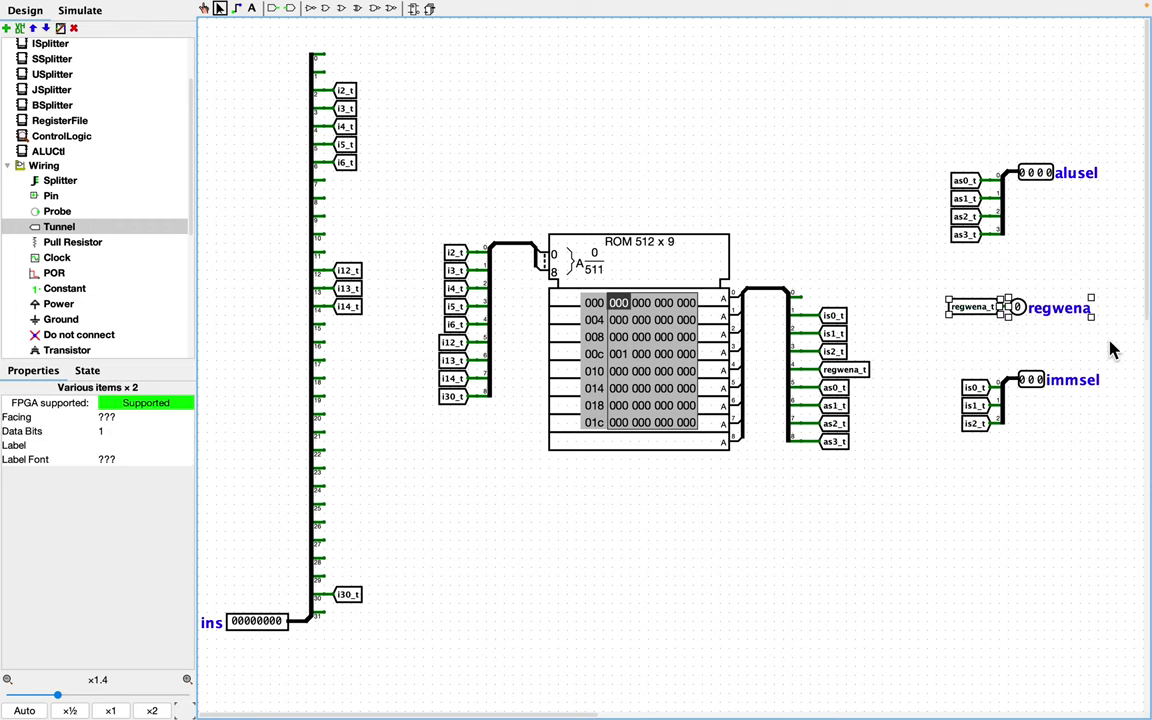
pyautogui.press('super+v')
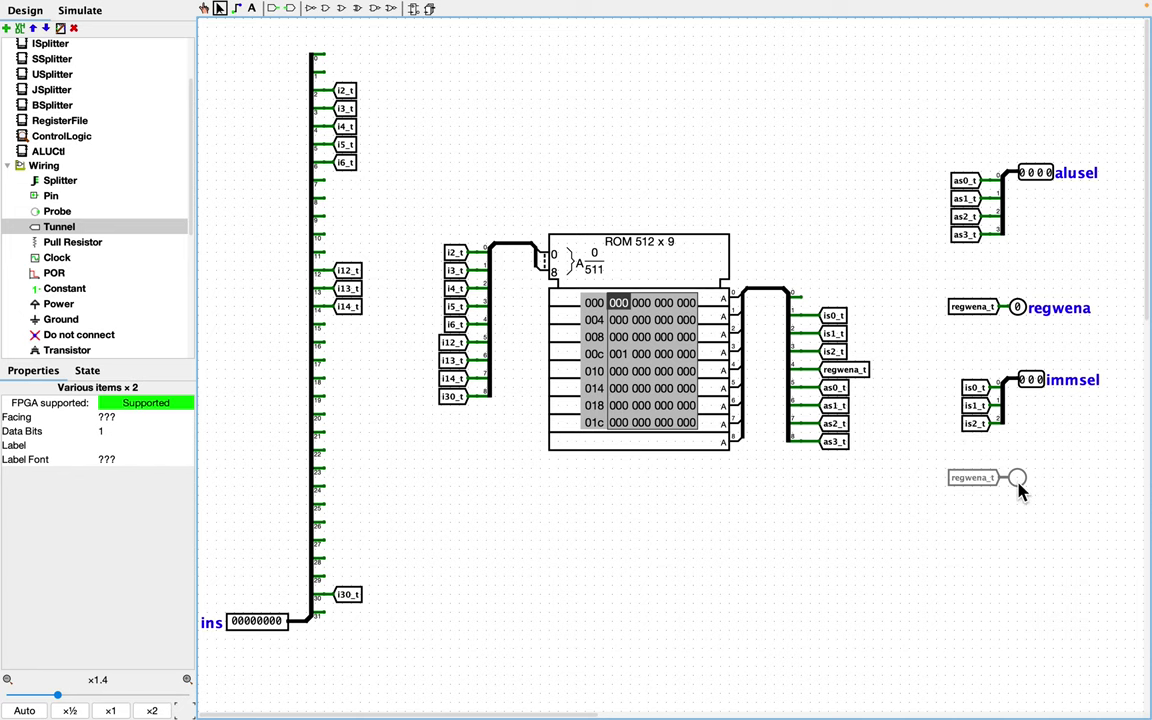
pyautogui.click(1020, 487)
pyautogui.click(958, 438)
pyautogui.doubleClick(965, 480)
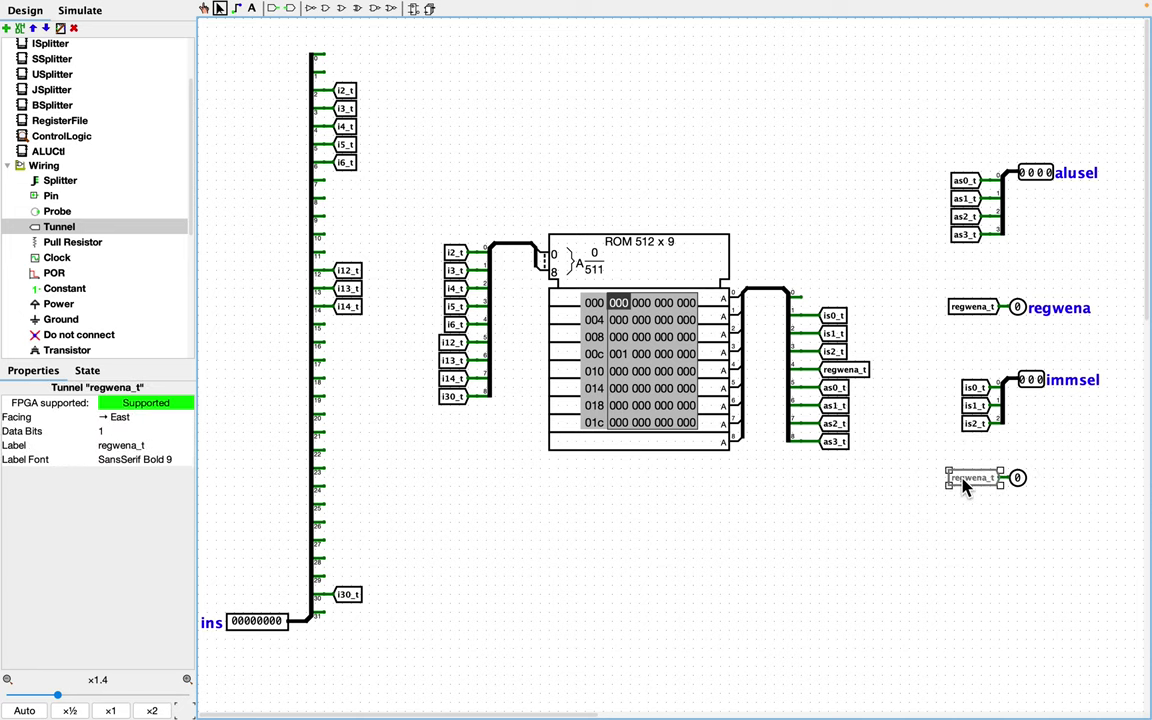
pyautogui.press('Left')
pyautogui.press('Left')
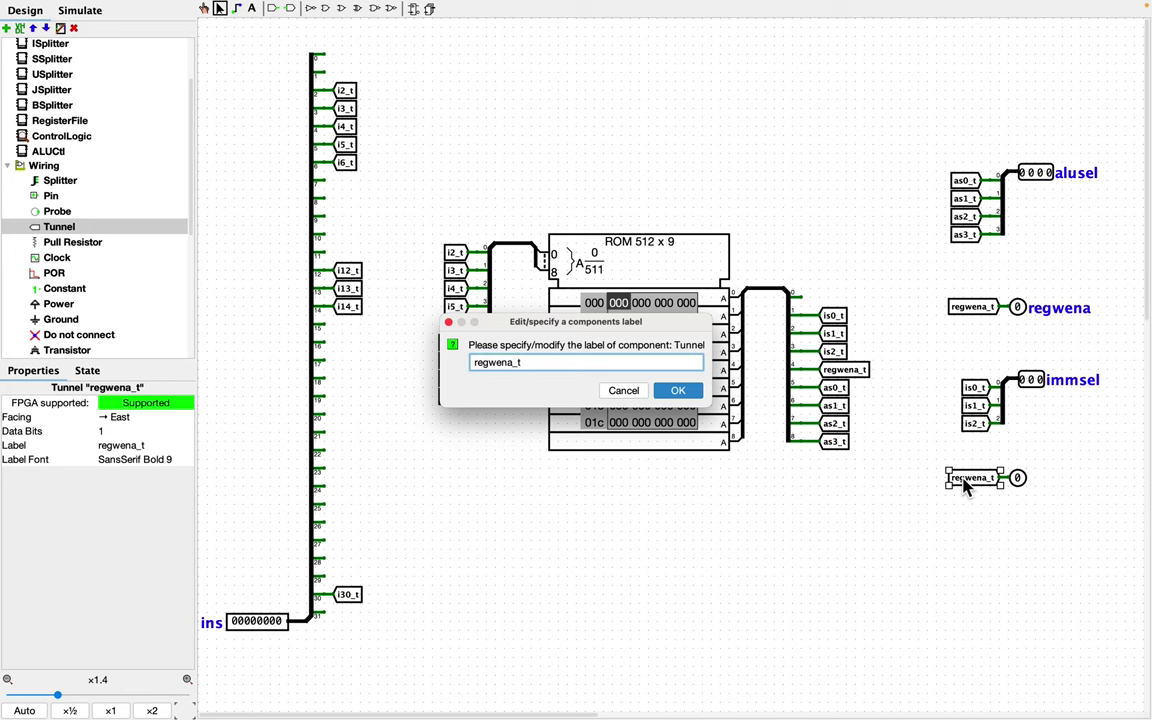
pyautogui.press('BackSpace')
pyautogui.press('BackSpace')
pyautogui.press('BackSpace')
pyautogui.press('BackSpace')
pyautogui.press('BackSpace')
pyautogui.press('BackSpace')
pyautogui.press('BackSpace')
pyautogui.write('bsel')
pyautogui.press('Return')
# Label the copied output pin bsel.
pyautogui.click(1017, 478)
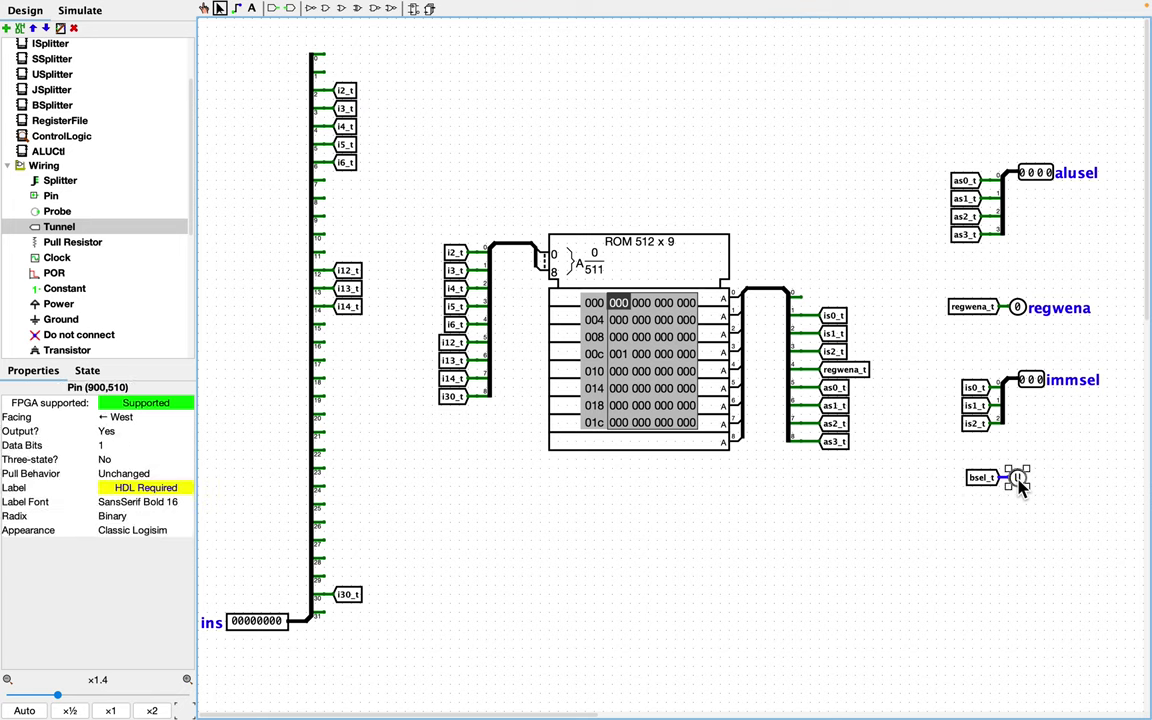
pyautogui.doubleClick(1019, 481)
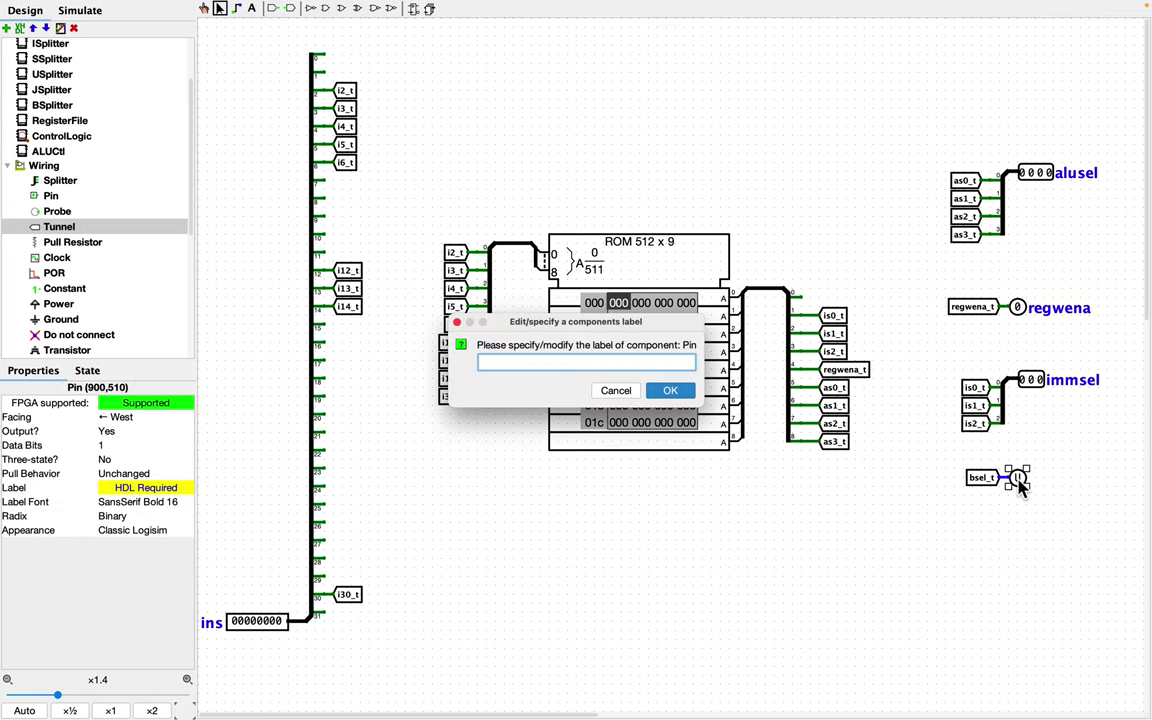
pyautogui.write('bsel')
pyautogui.press('Return')
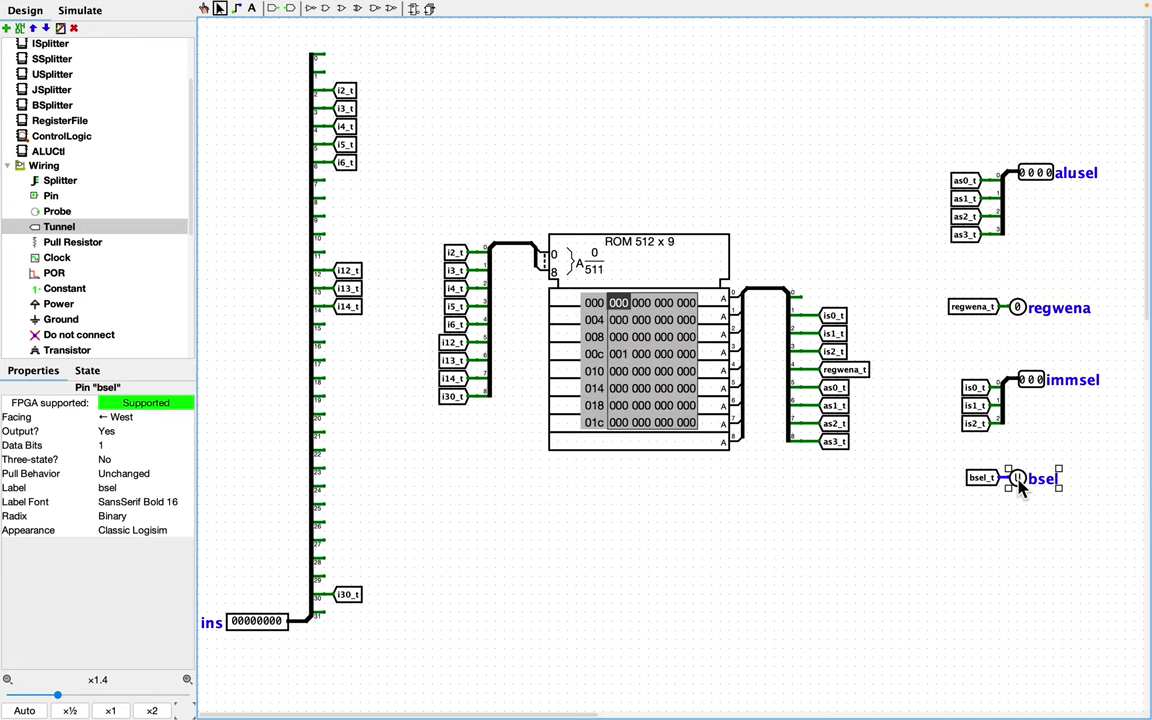
# Copy the bsel_t tunnel, face it west, and attach it to ROM splitter output 0.
pyautogui.click(1000, 505)
pyautogui.doubleClick(983, 480)
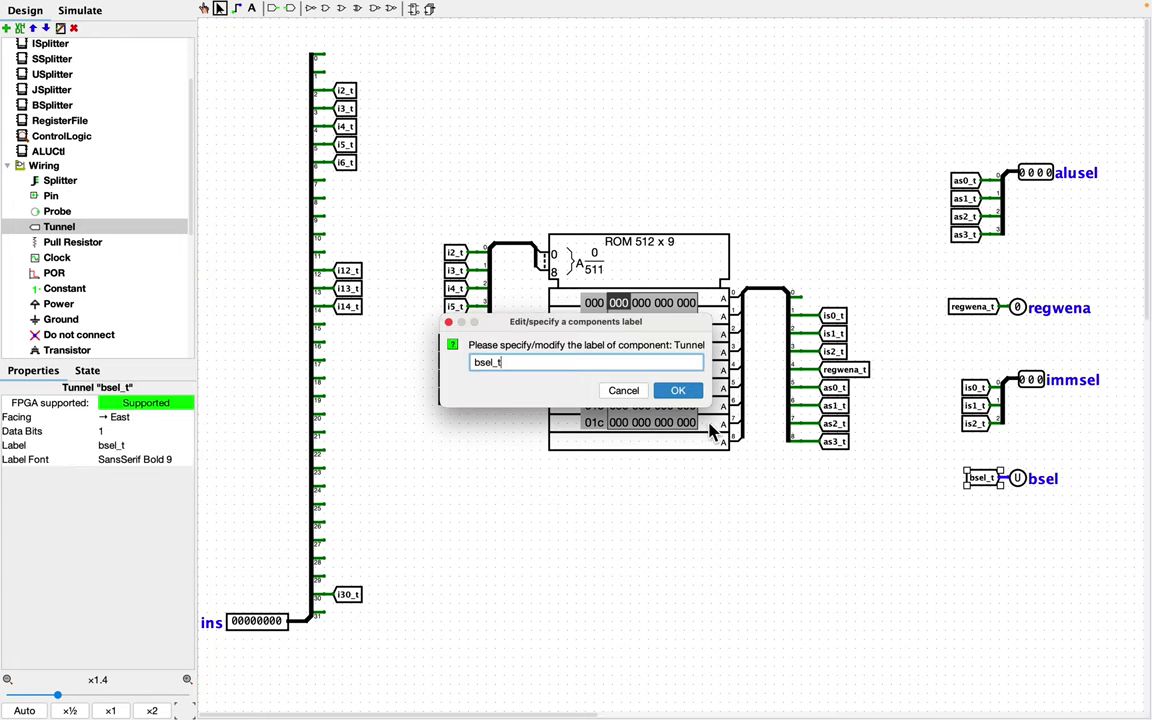
pyautogui.click(635, 386)
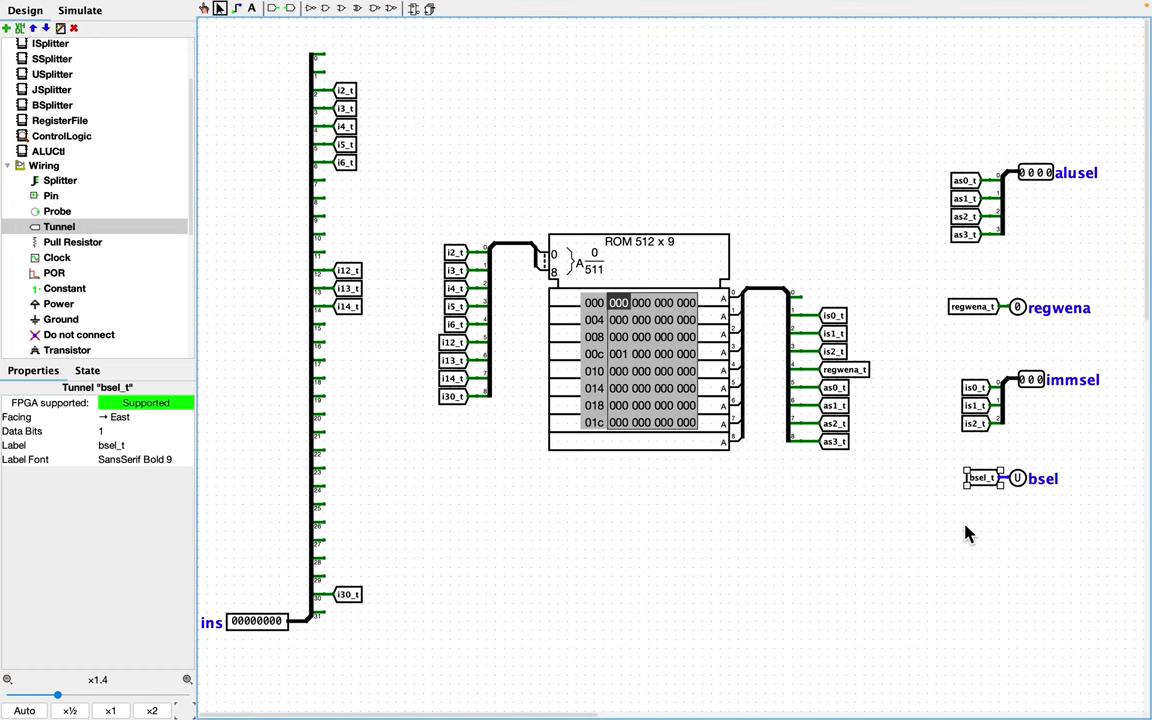
pyautogui.moveTo(985, 481); pyautogui.dragTo(992, 515)
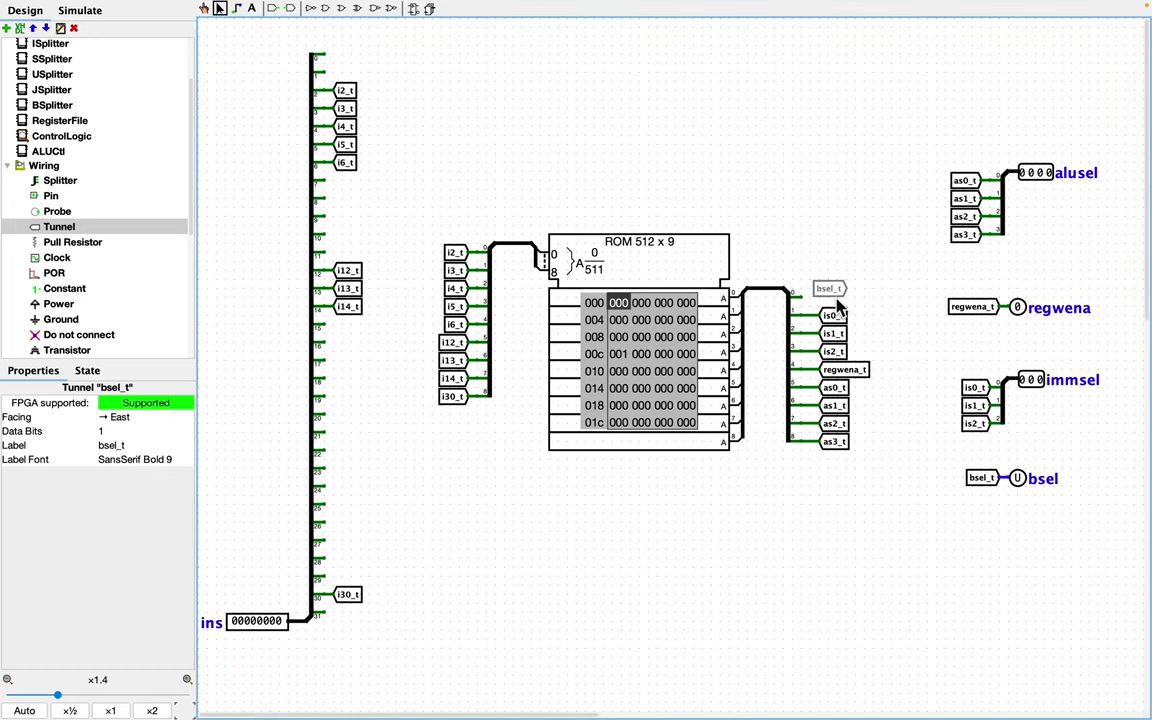
pyautogui.click(829, 289)
pyautogui.click(125, 417)
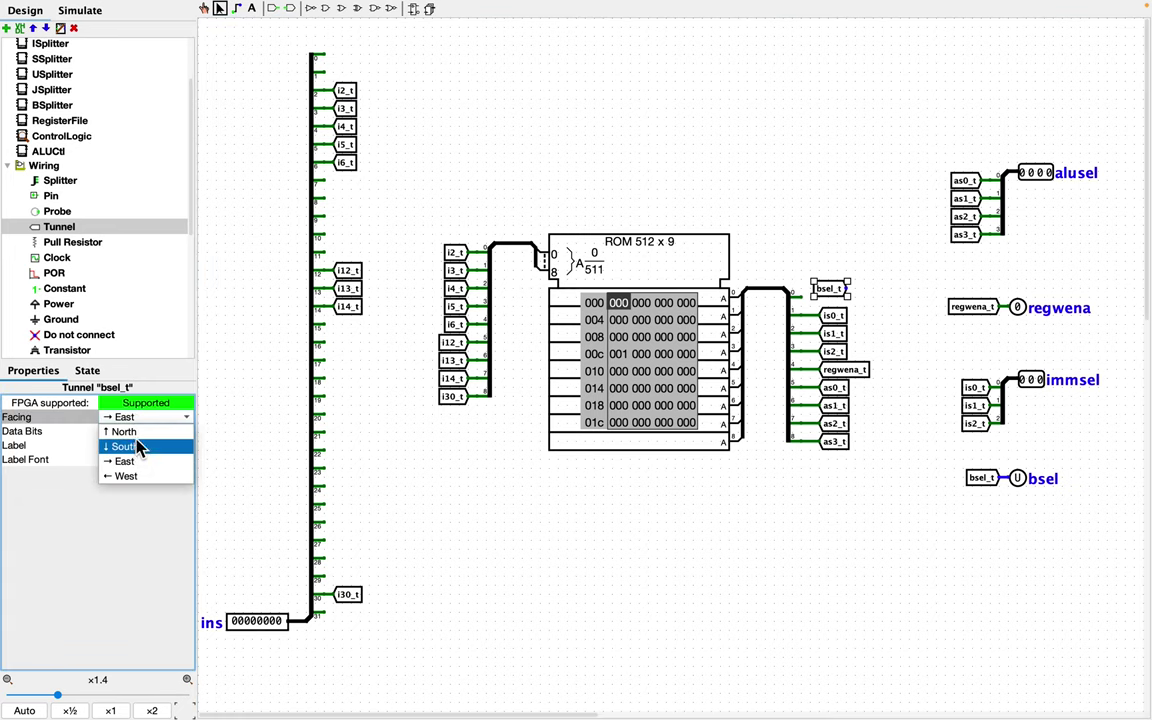
pyautogui.click(137, 478)
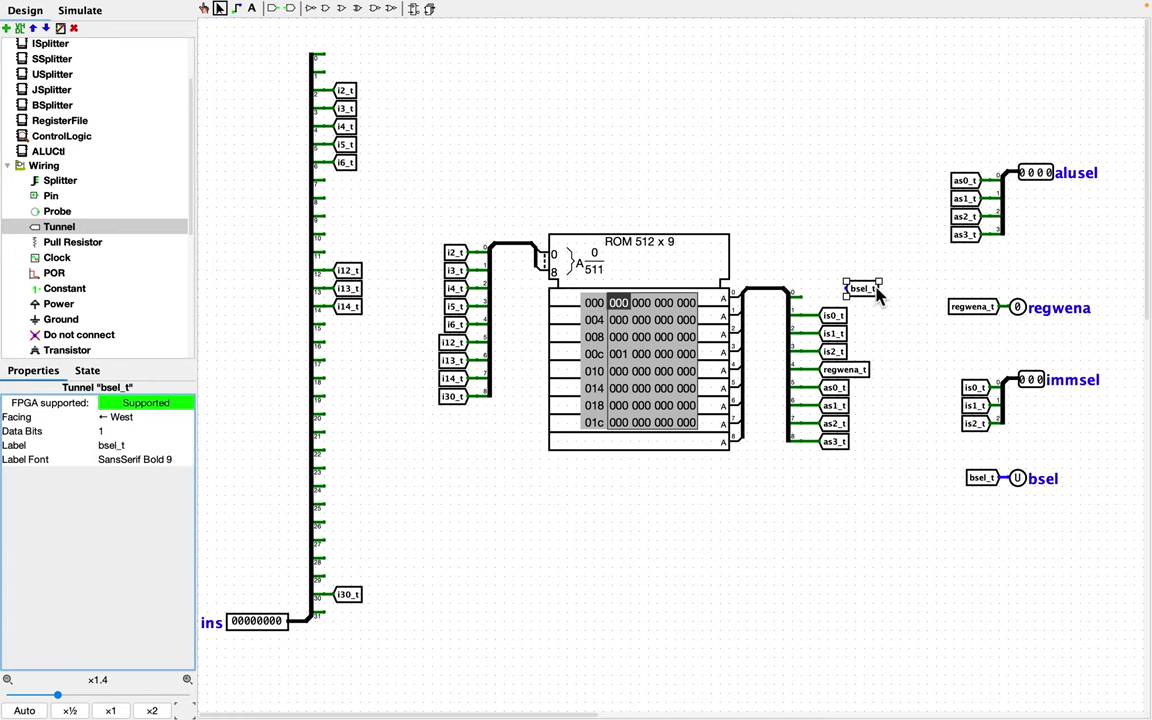
pyautogui.moveTo(879, 291); pyautogui.dragTo(838, 301)
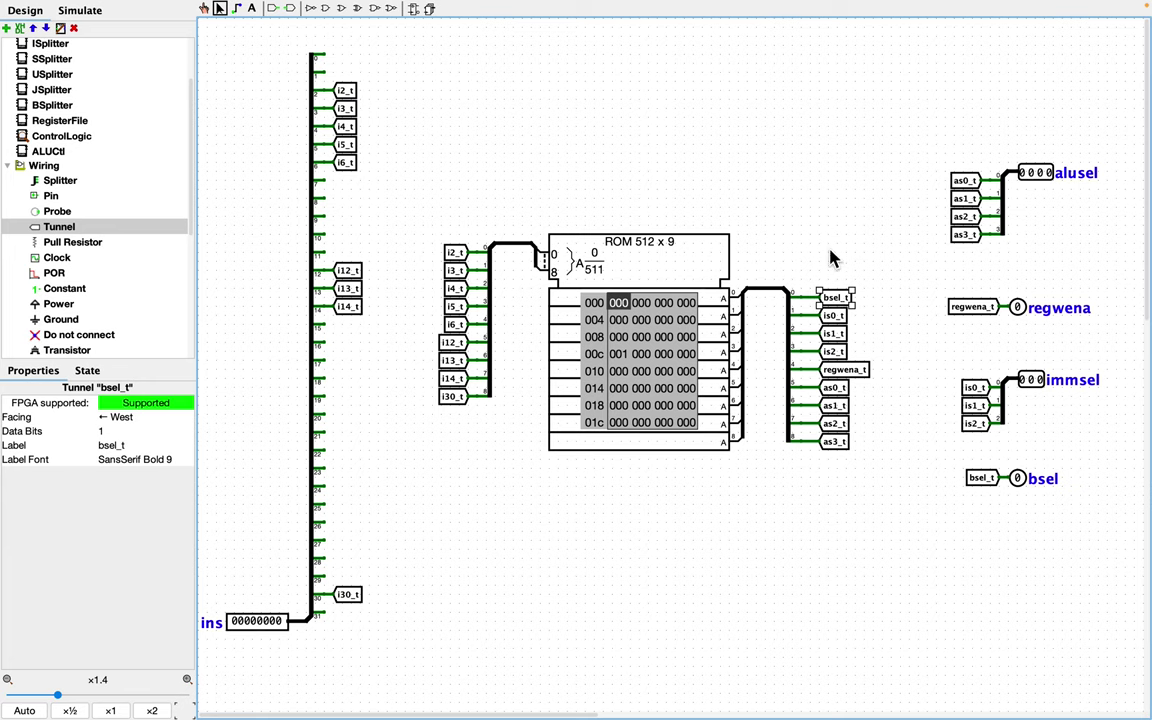
pyautogui.click(830, 256)
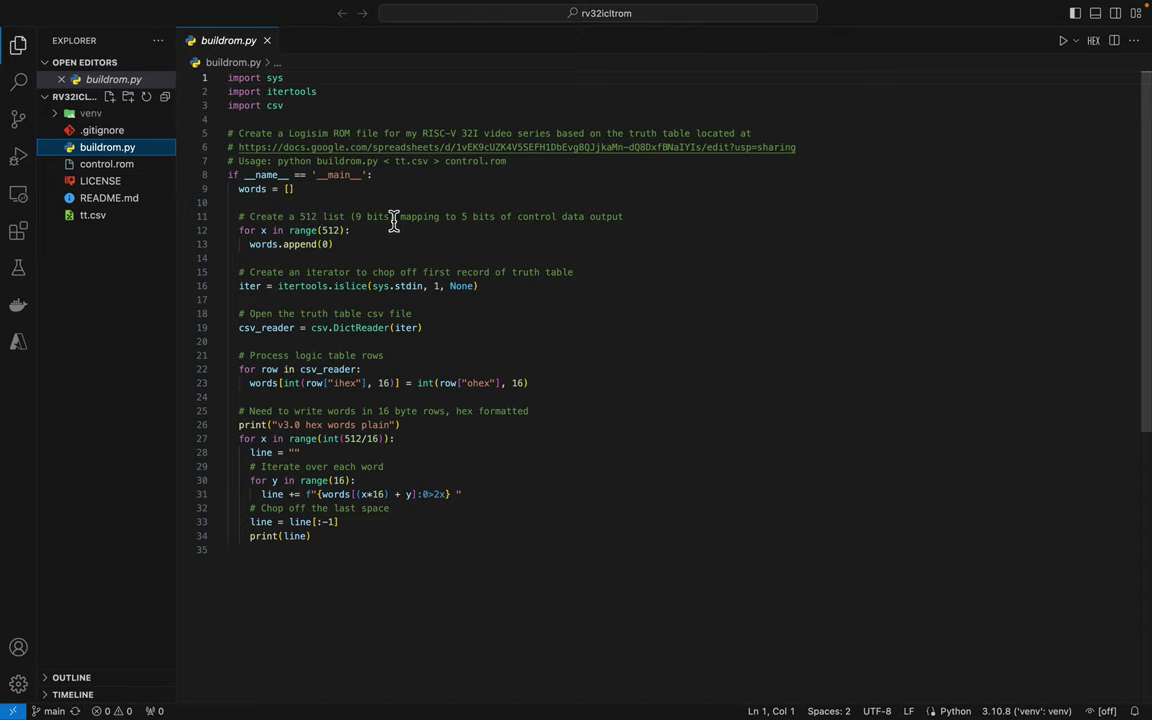
# Change the line 11 comment to 9 bits of control data output.
pyautogui.click(465, 216)
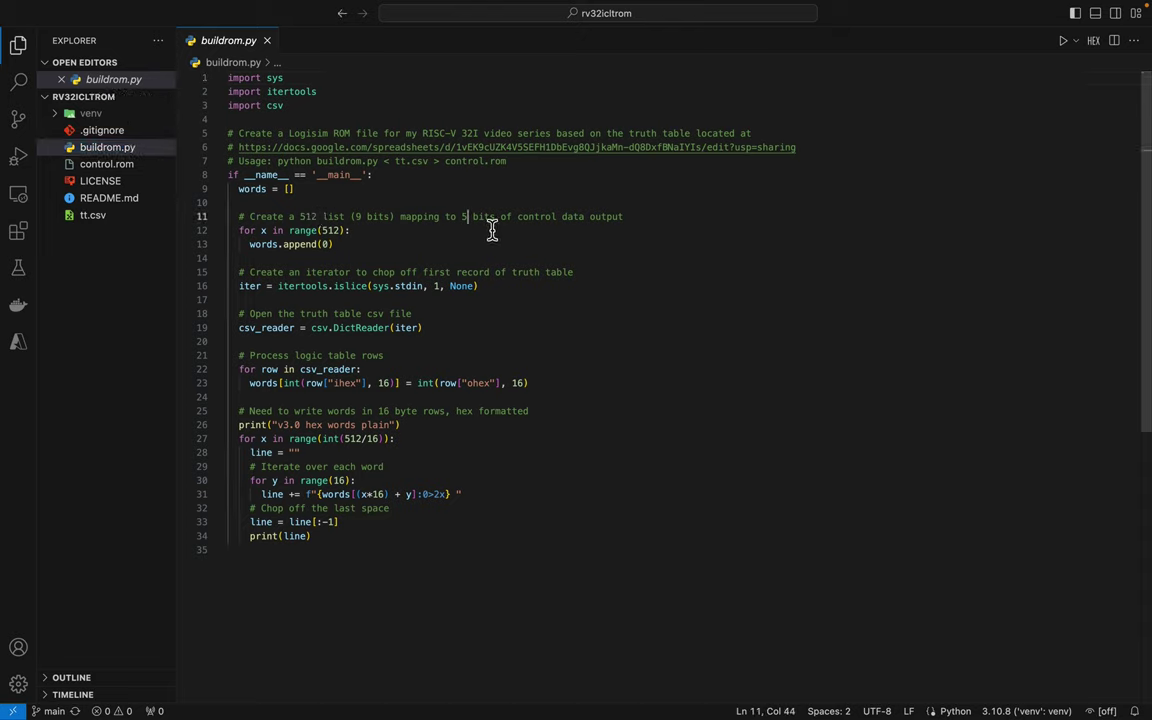
pyautogui.press('BackSpace')
pyautogui.write('9')
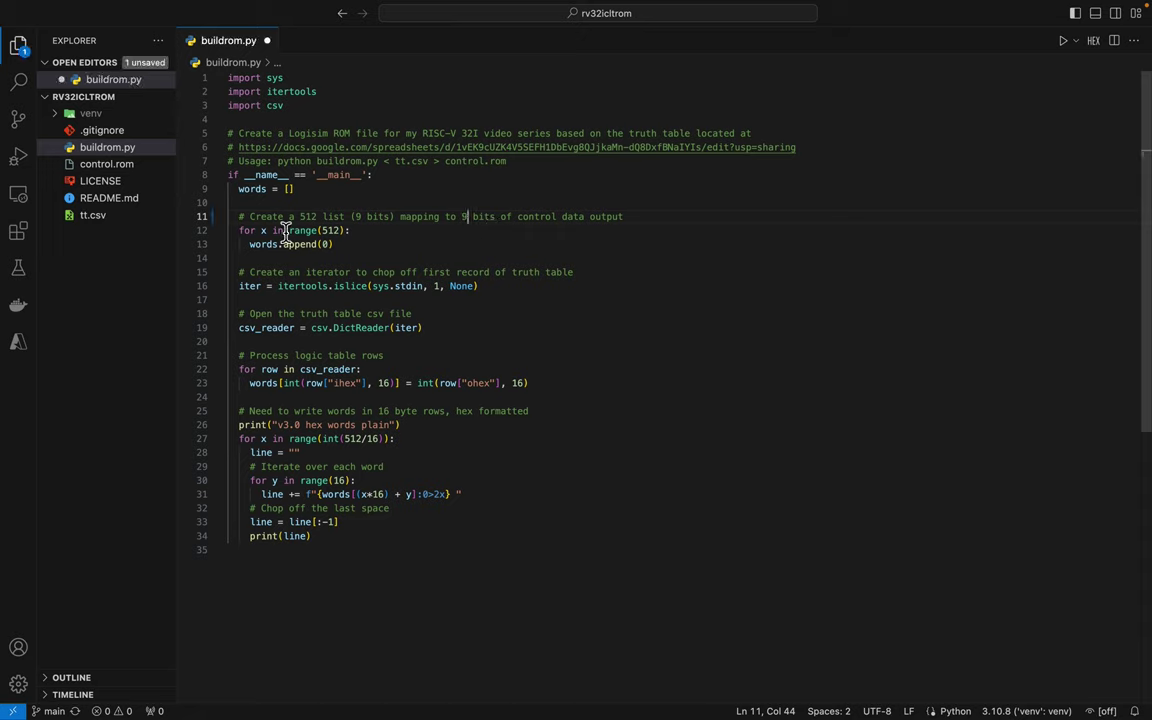
# Set the islice start on line 16 to 2 to skip two header rows.
pyautogui.click(438, 287)
pyautogui.hotkey('ctrl', 'Left')
pyautogui.hotkey('ctrl', 'Left')
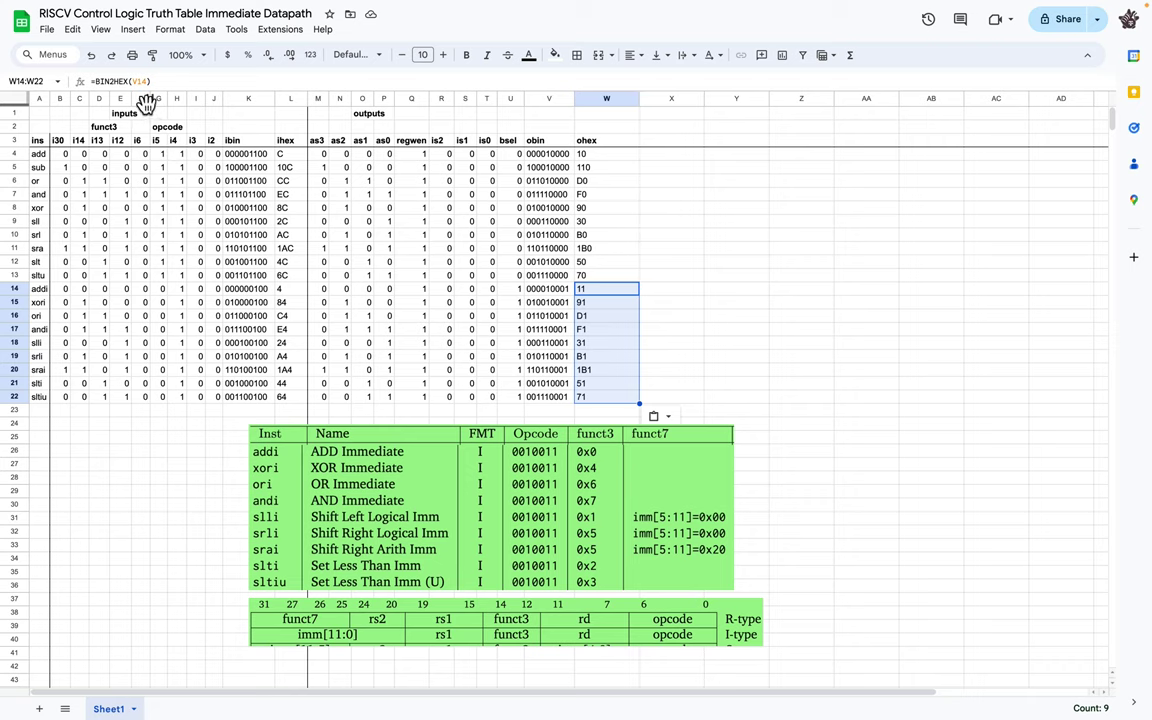
pyautogui.hotkey('ctrl', 'Right')
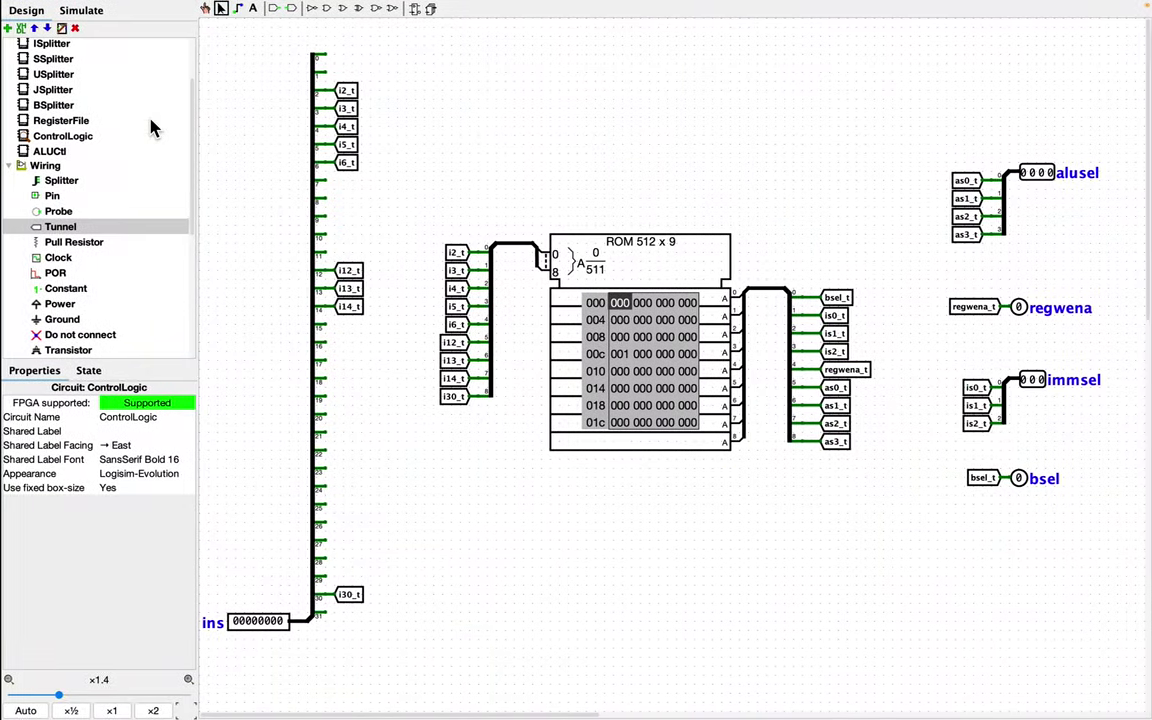
pyautogui.hotkey('ctrl', 'Right')
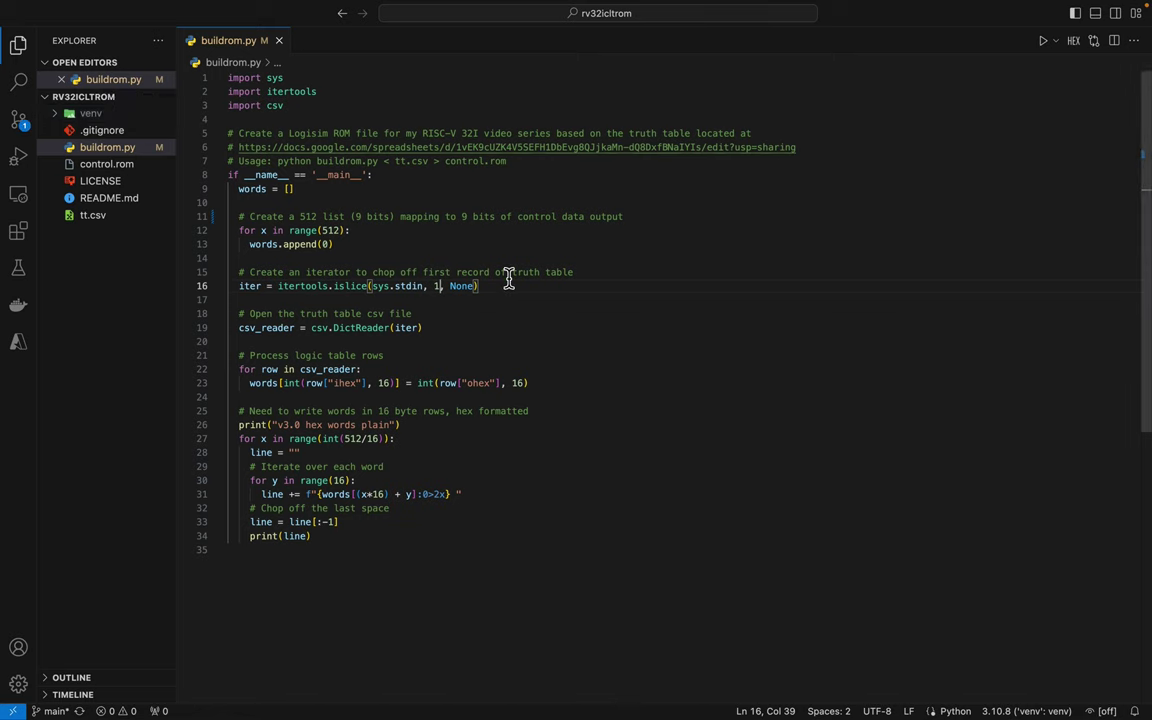
pyautogui.press('BackSpace')
pyautogui.write('2')
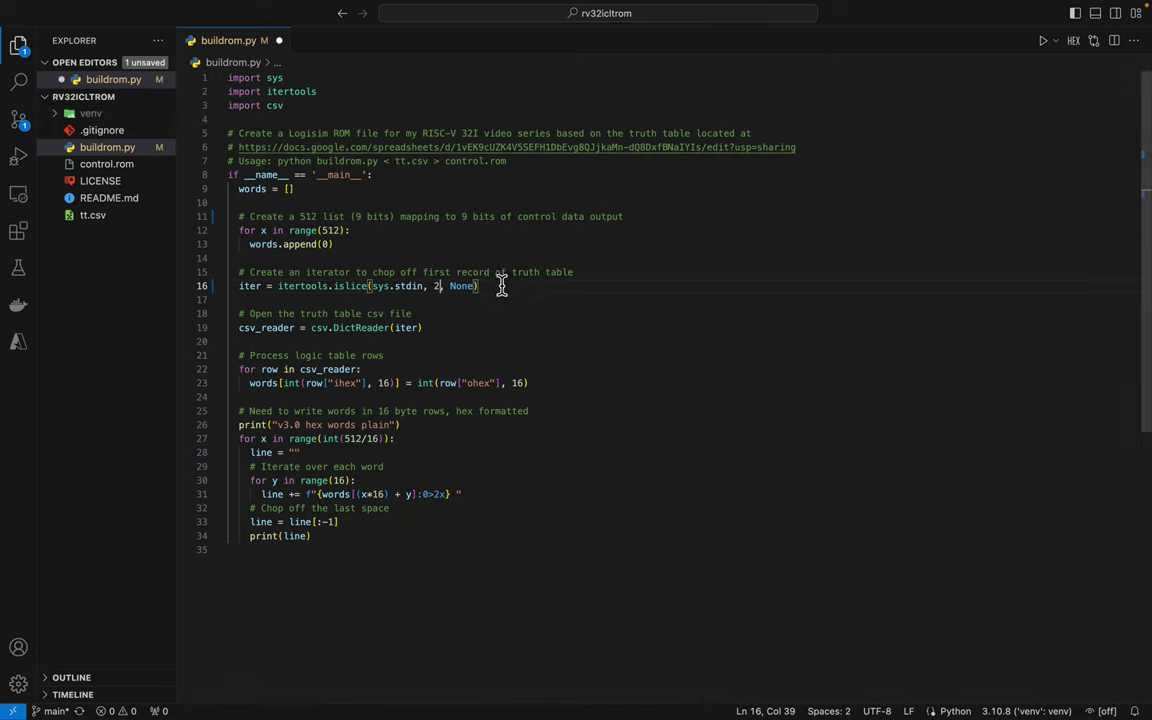
# Change the line 31 format spec to :0>3x so words pad to three hex digits.
pyautogui.scroll(-2, 480, 310)
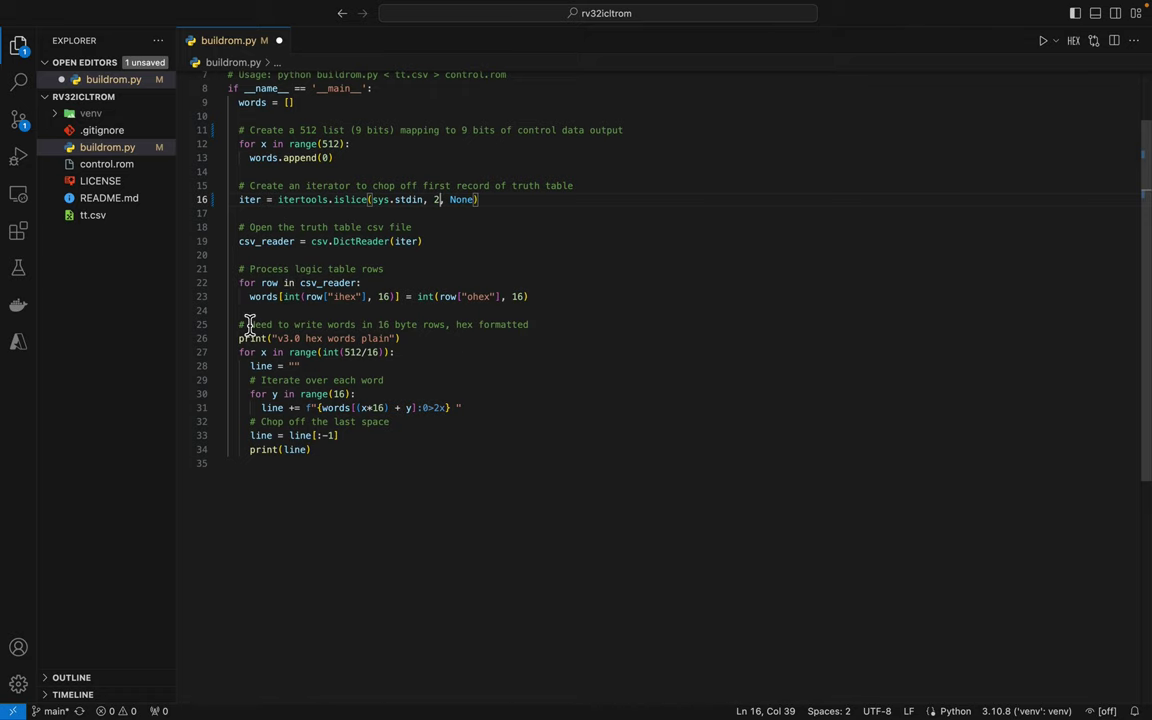
pyautogui.scroll(-1, 566, 314)
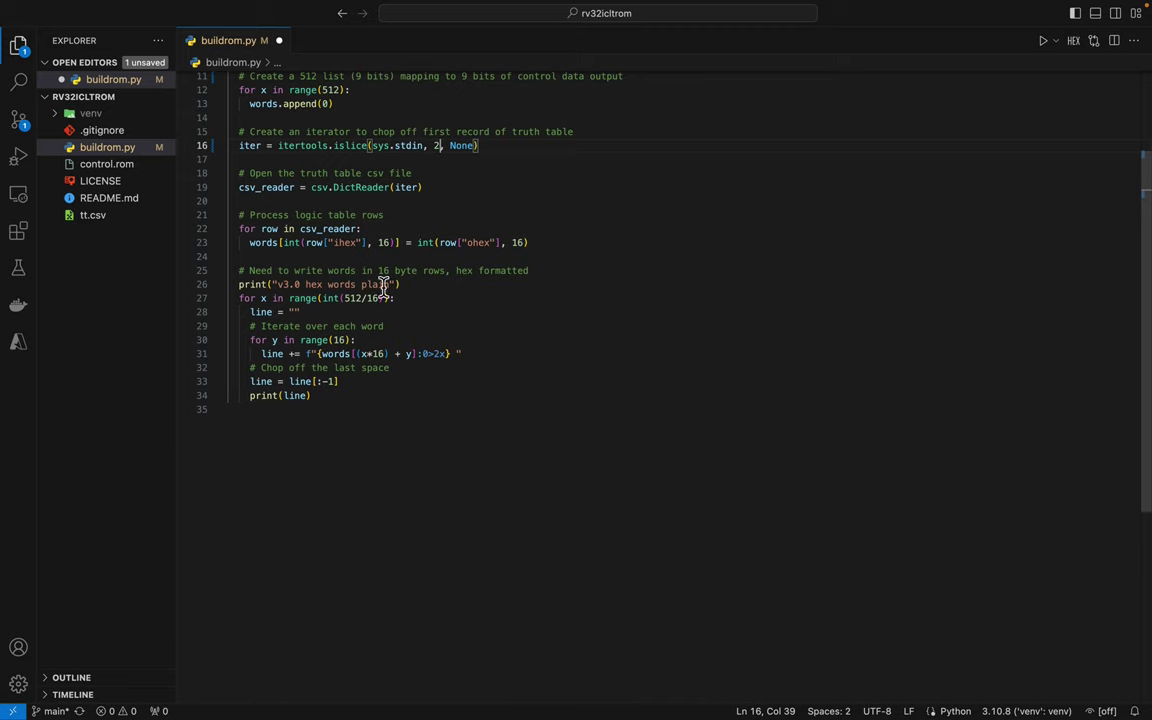
pyautogui.scroll(-1, 372, 311)
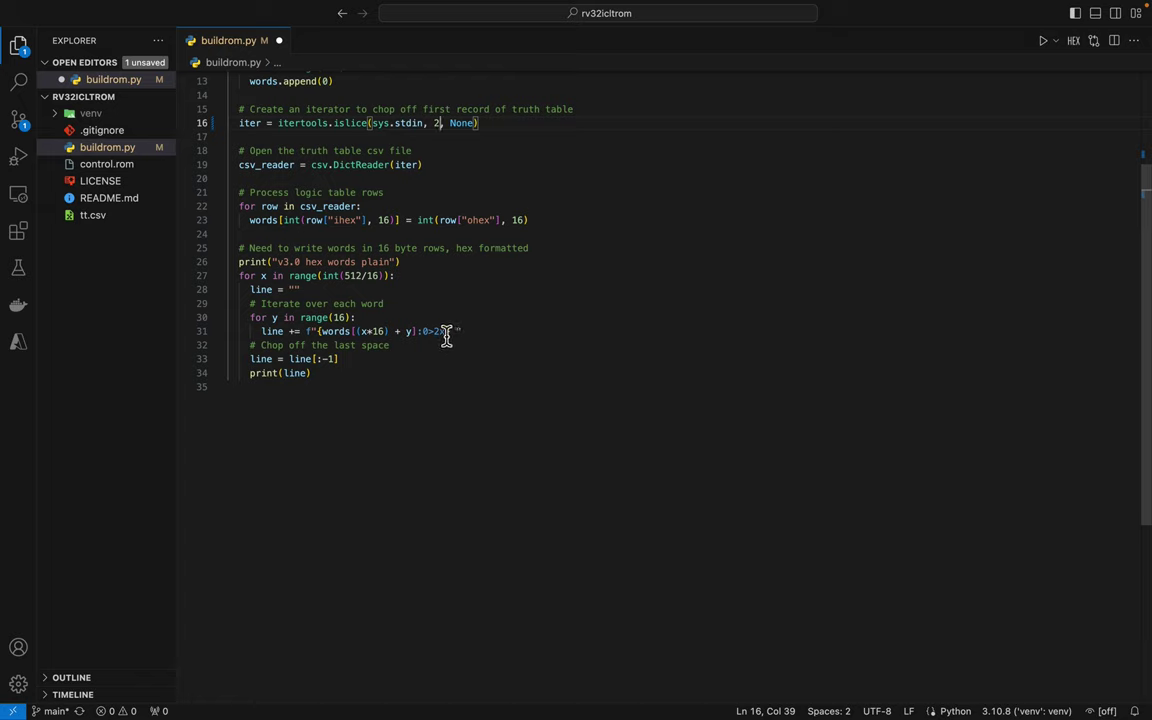
pyautogui.click(448, 333)
pyautogui.press('Left')
pyautogui.press('Left')
pyautogui.press('BackSpace')
pyautogui.write('0')
pyautogui.press('Right')
pyautogui.press('Right')
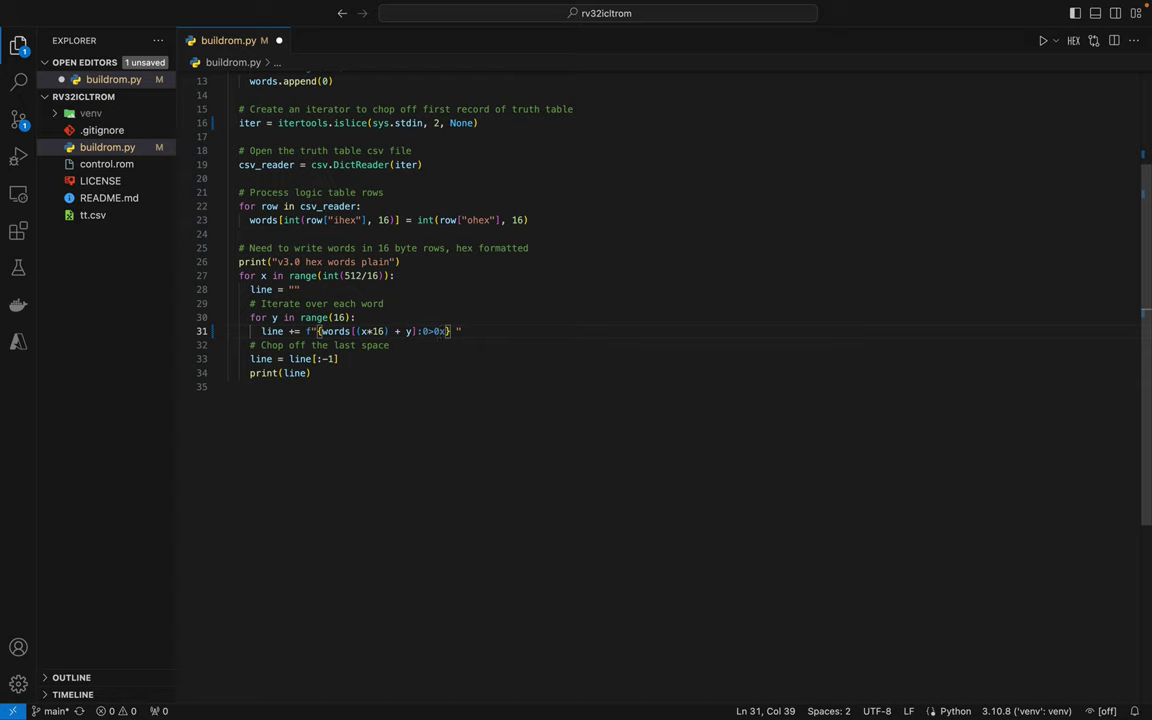
pyautogui.press('Left')
pyautogui.press('BackSpace')
pyautogui.write('3')
pyautogui.press('Right')
pyautogui.scroll(4, 417, 408)
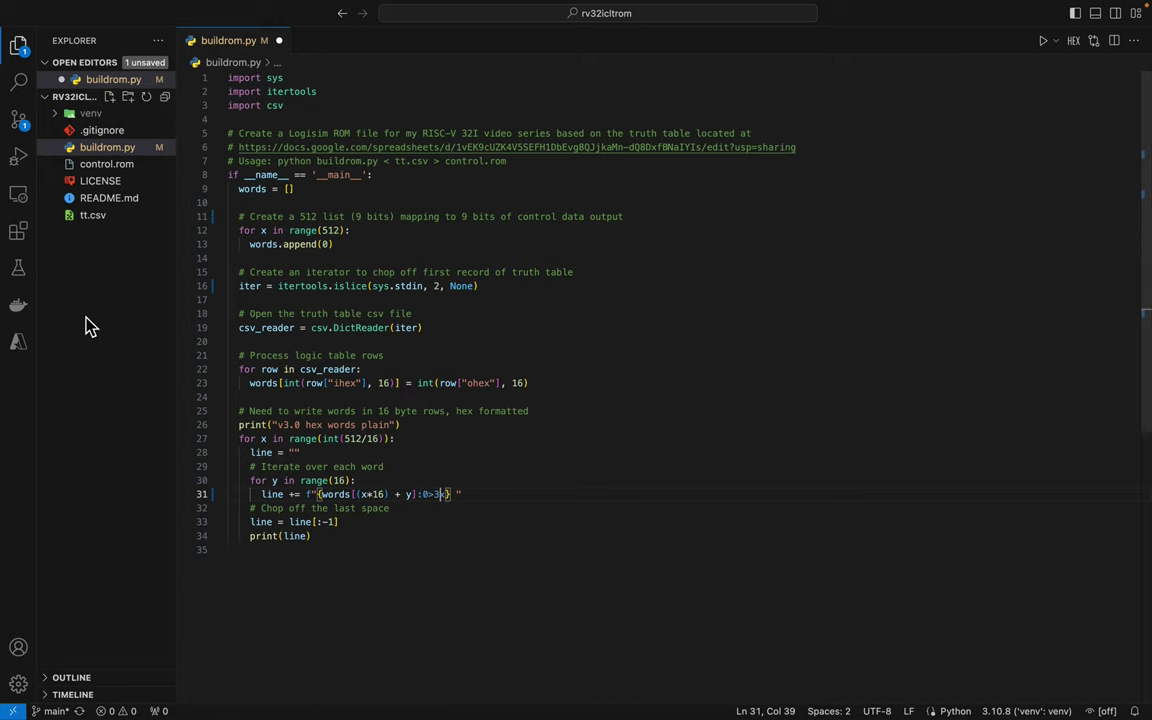
# Check tt.csv in VS Code, then re-export the Google Sheets truth table as CSV.
pyautogui.click(92, 216)
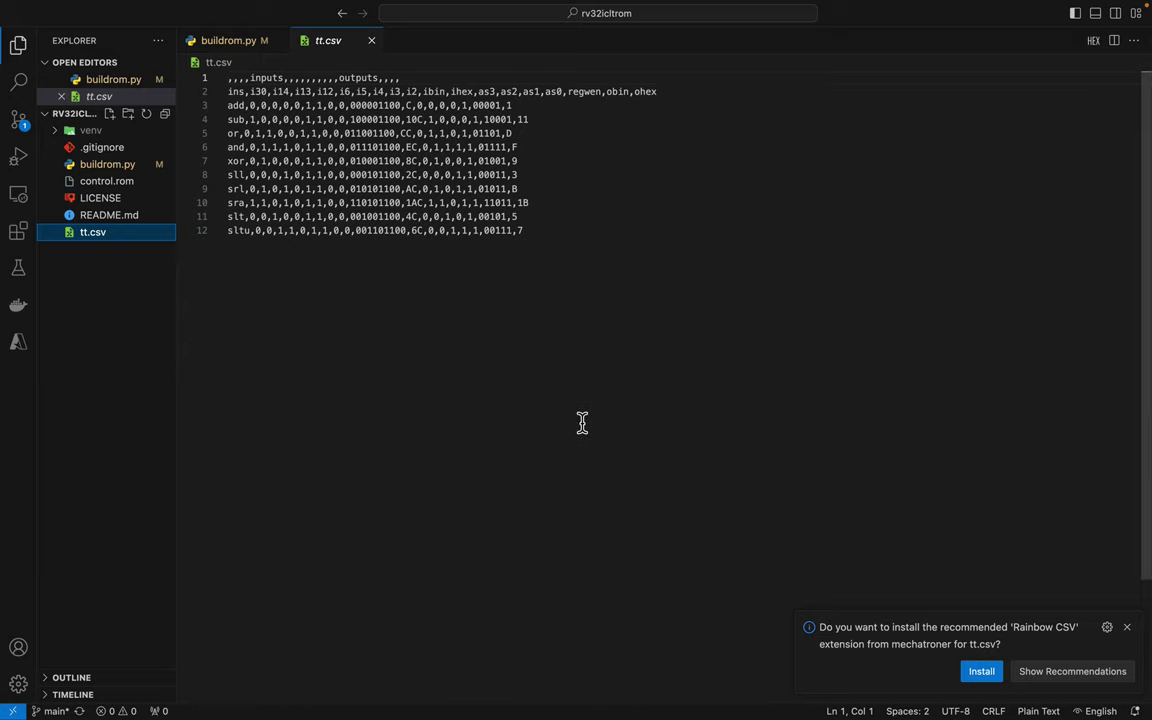
pyautogui.click(1127, 627)
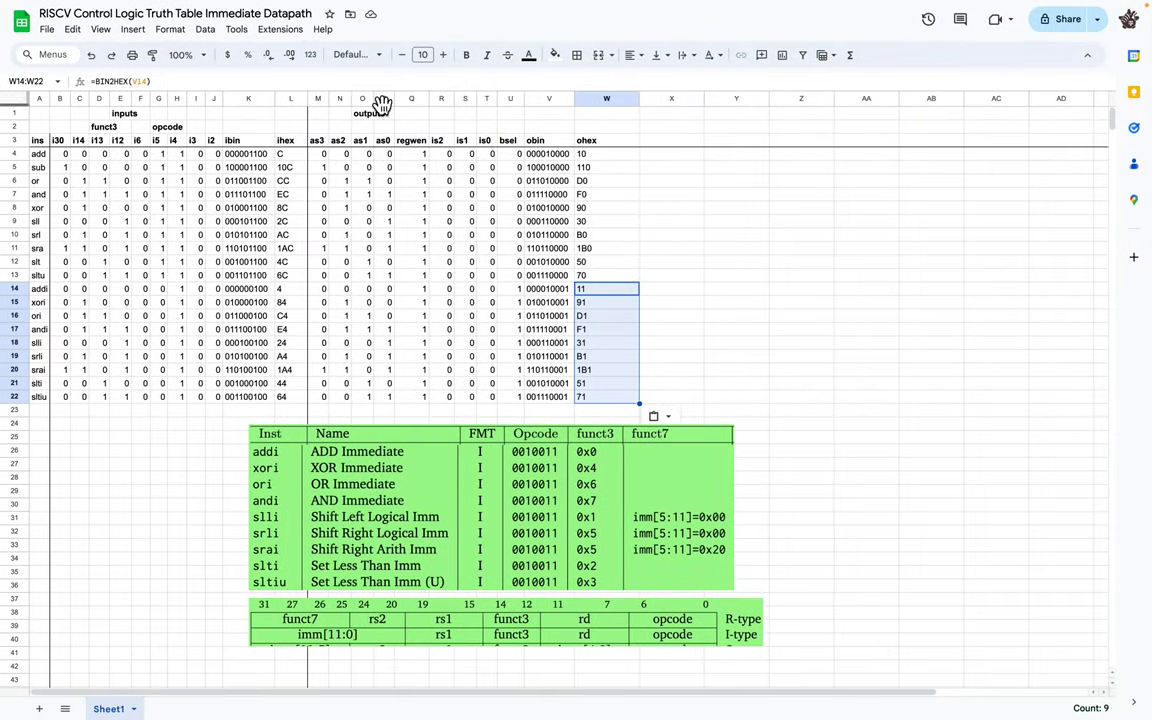
pyautogui.click(47, 29)
pyautogui.moveTo(90, 186)
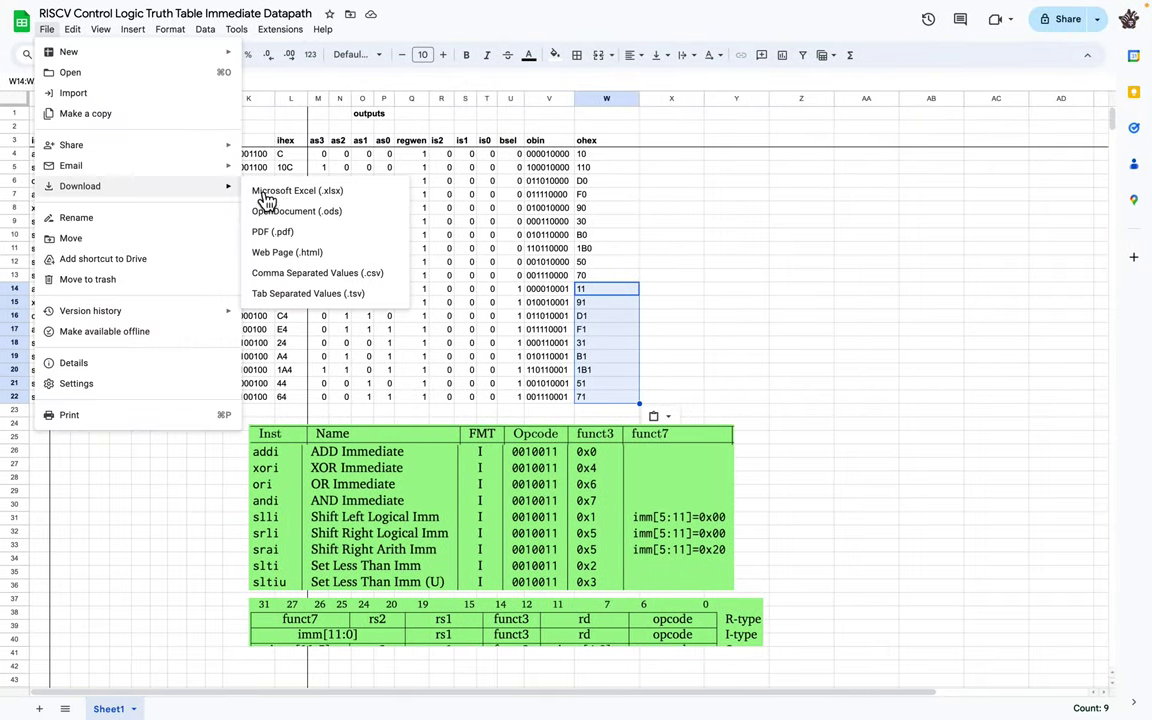
pyautogui.click(289, 274)
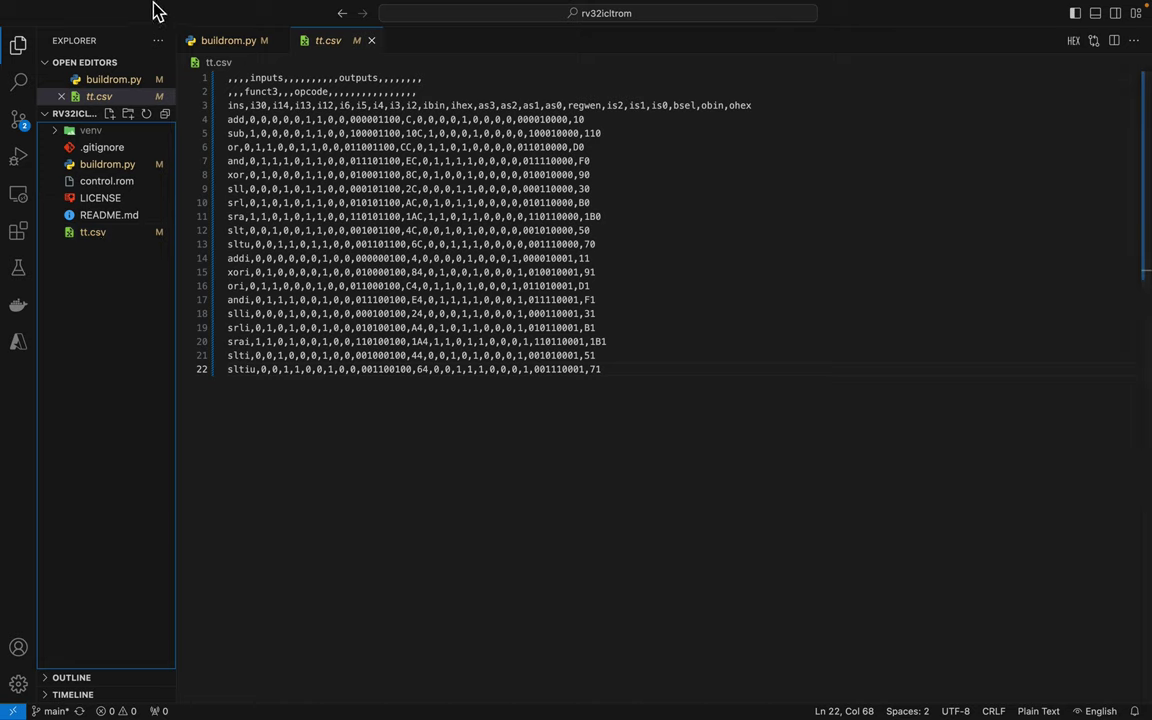
# Open a new terminal and activate the venv with source venv/bin/activate.
pyautogui.click(285, 8)
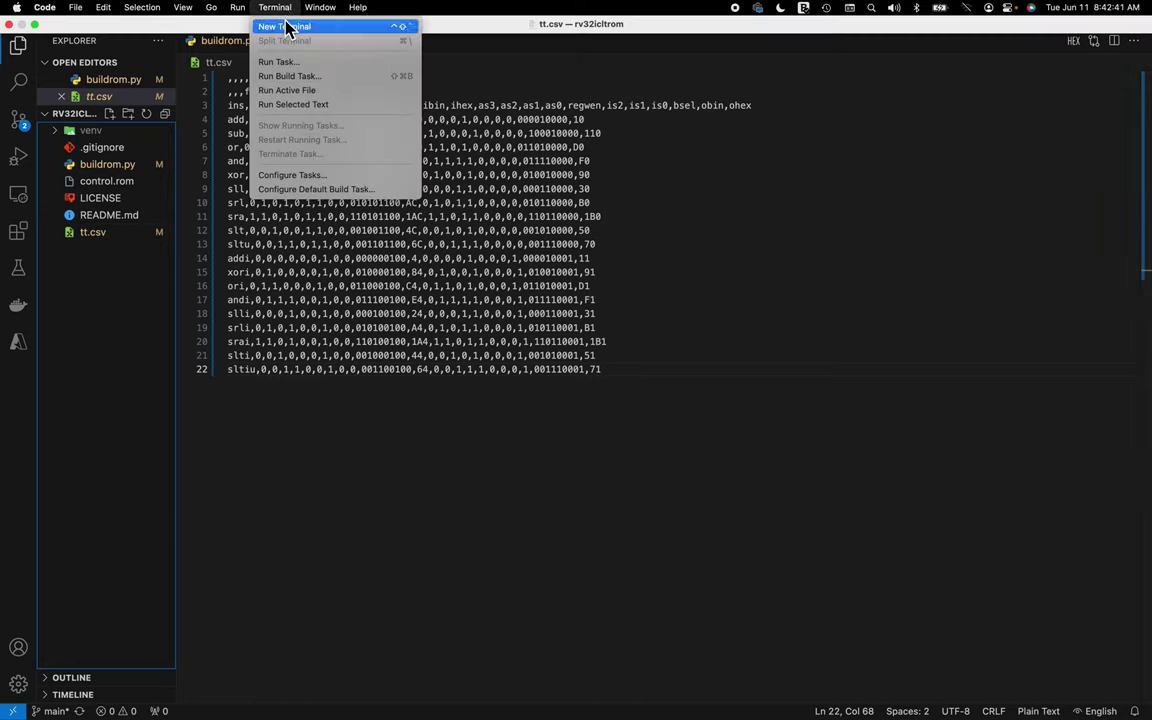
pyautogui.click(290, 26)
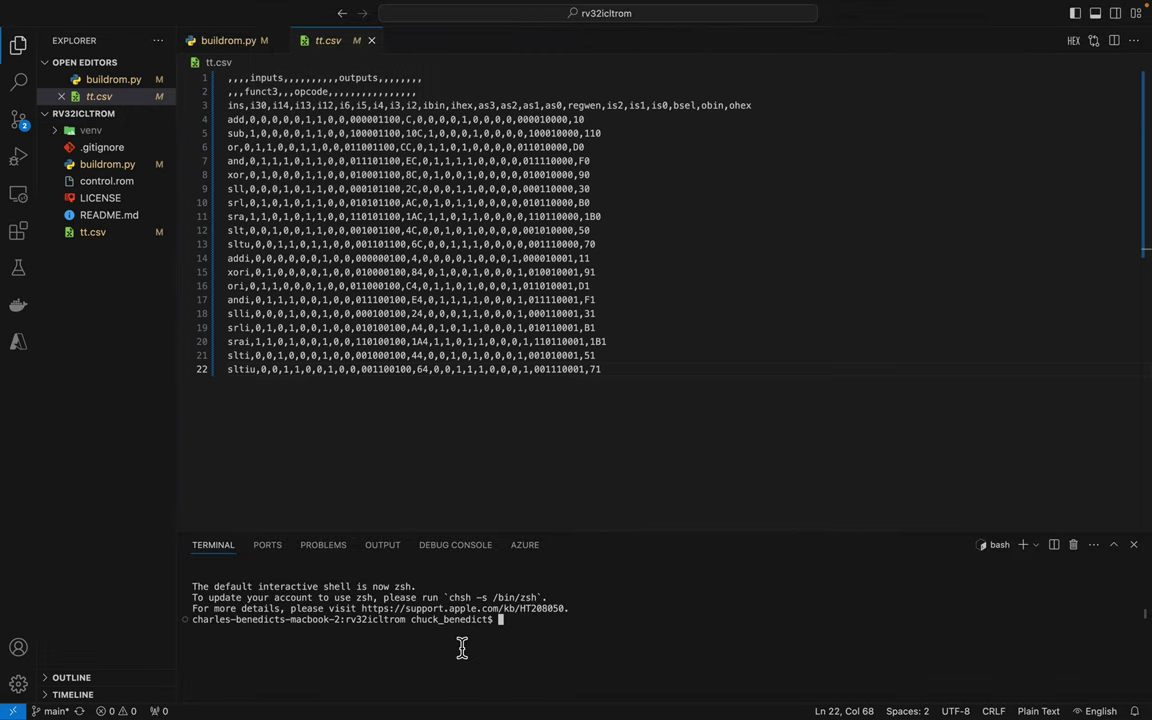
pyautogui.write('source ')
pyautogui.write('venc')
pyautogui.press('Tab')
pyautogui.press('Tab')
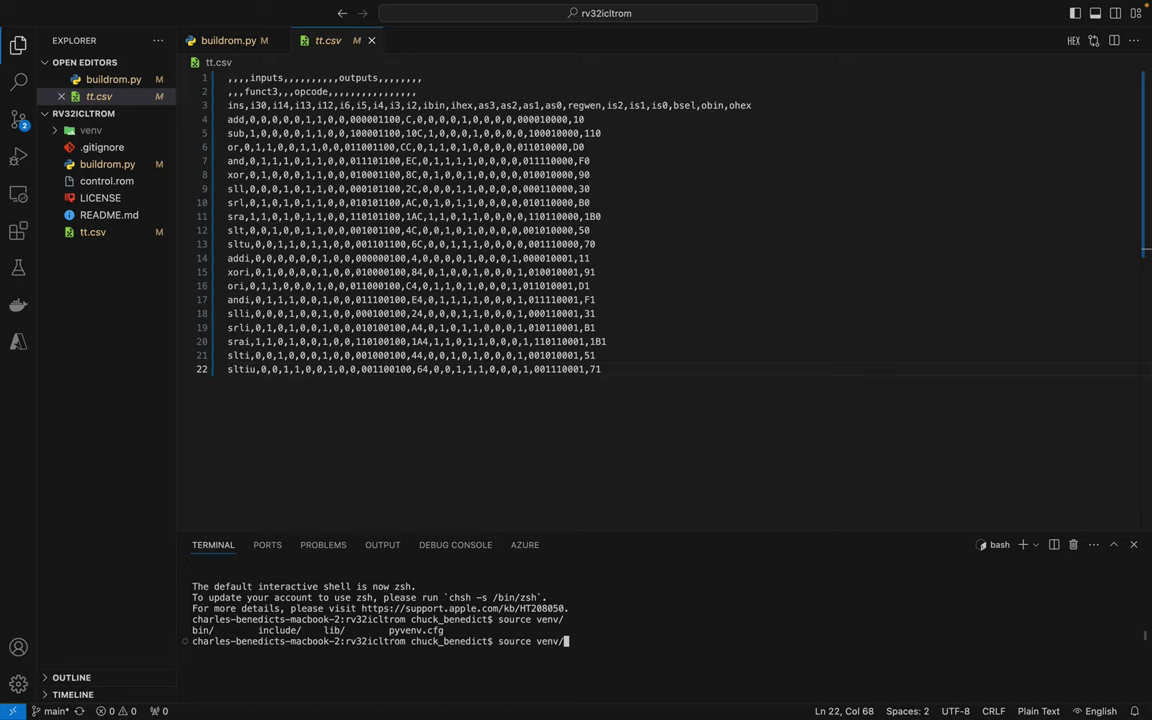
pyautogui.write('b')
pyautogui.press('Tab')
pyautogui.press('Tab')
pyautogui.press('Tab')
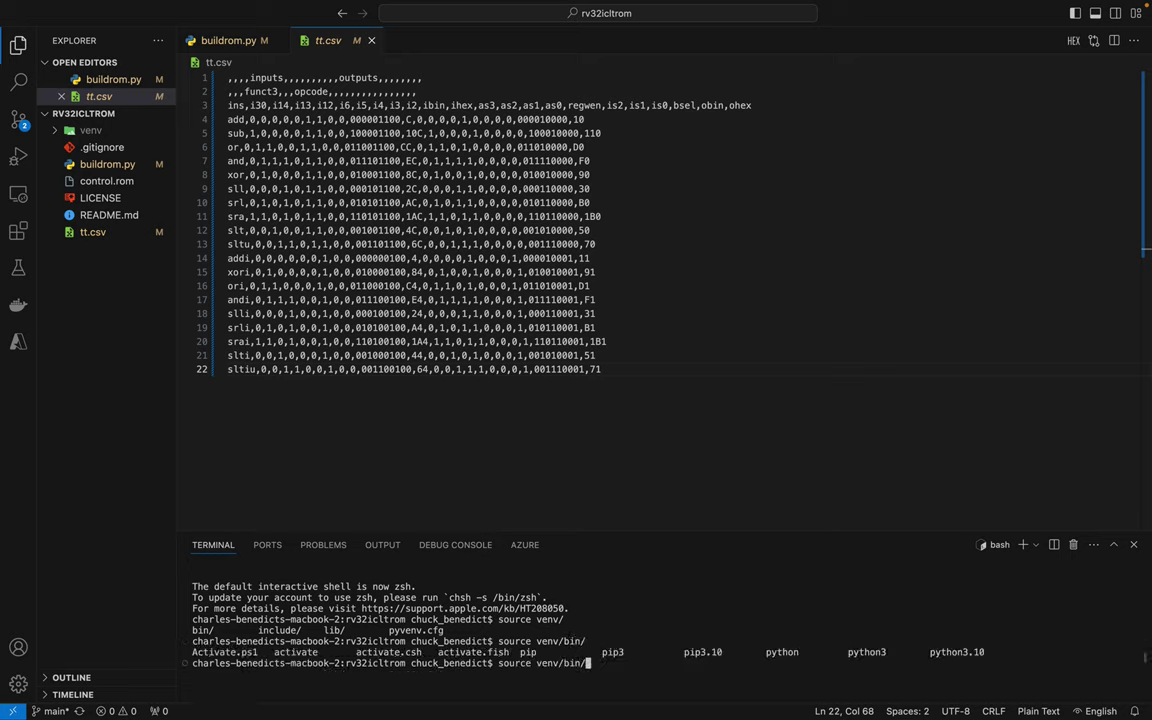
pyautogui.write('activate')
pyautogui.press('Return')
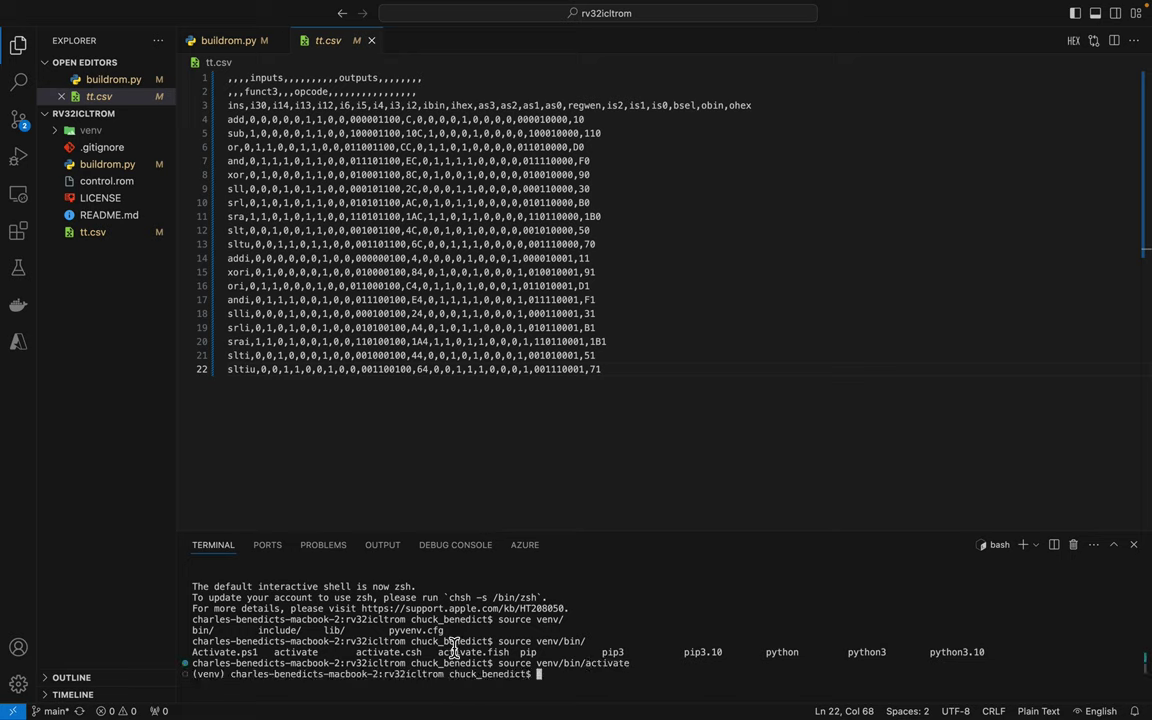
# Clear the terminal and run python buildrom.py < tt.csv > control.rom.
pyautogui.hotkey('ctrl', 'l')
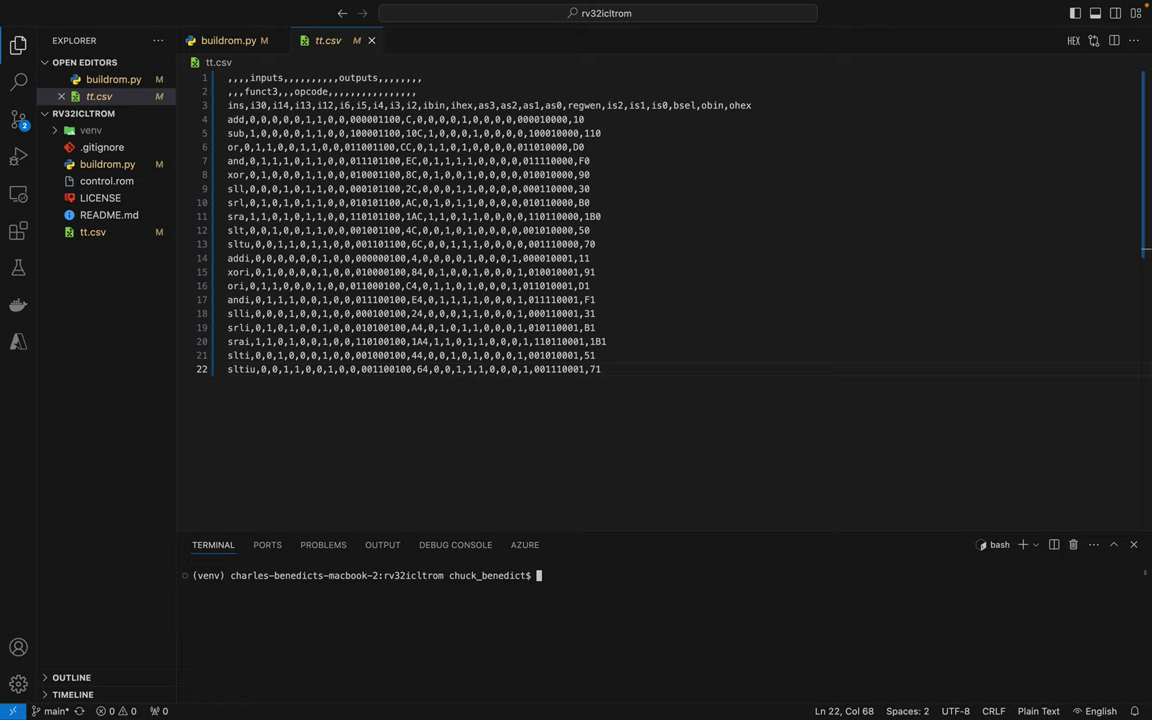
pyautogui.write('python buildrom.py < ')
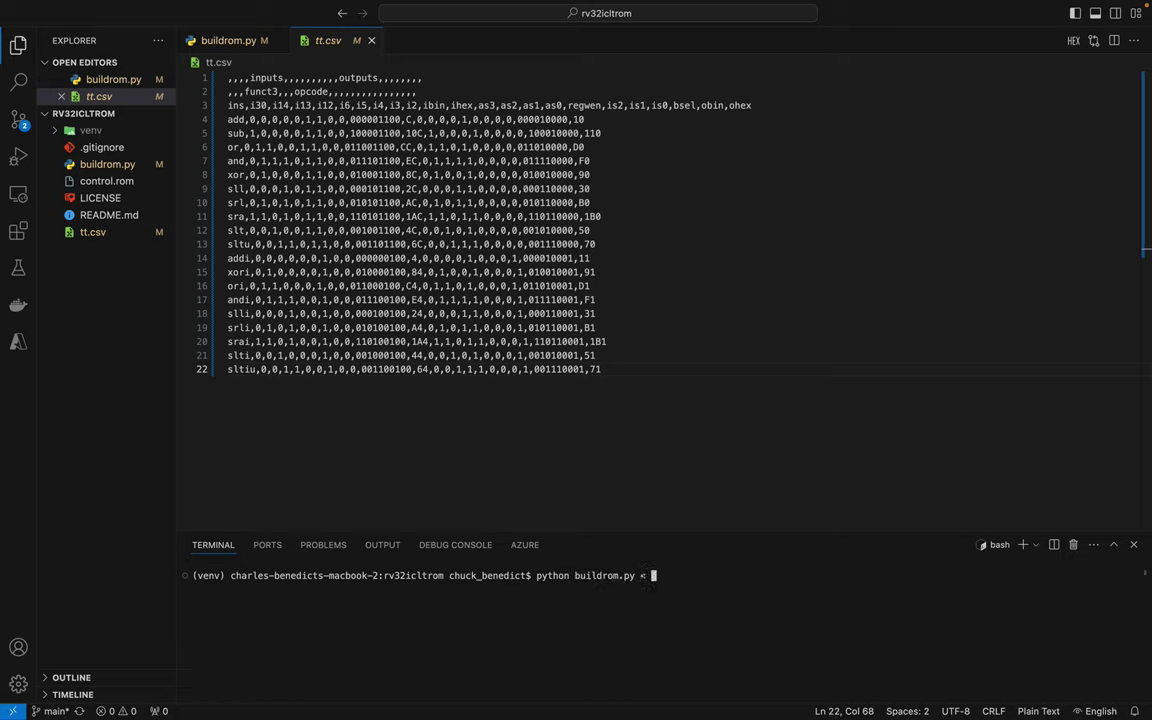
pyautogui.write('tt.csv > control.rom')
pyautogui.press('Return')
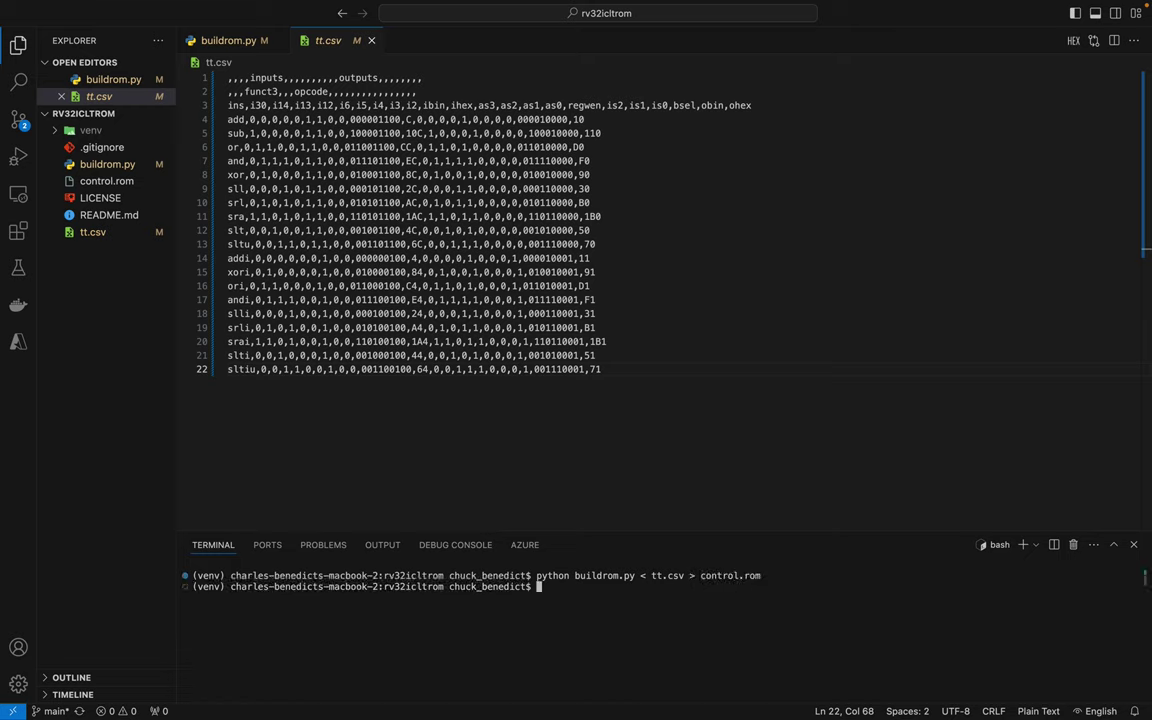
# View control.rom's 3-digit hex words, then return to the Logisim circuit.
pyautogui.click(108, 181)
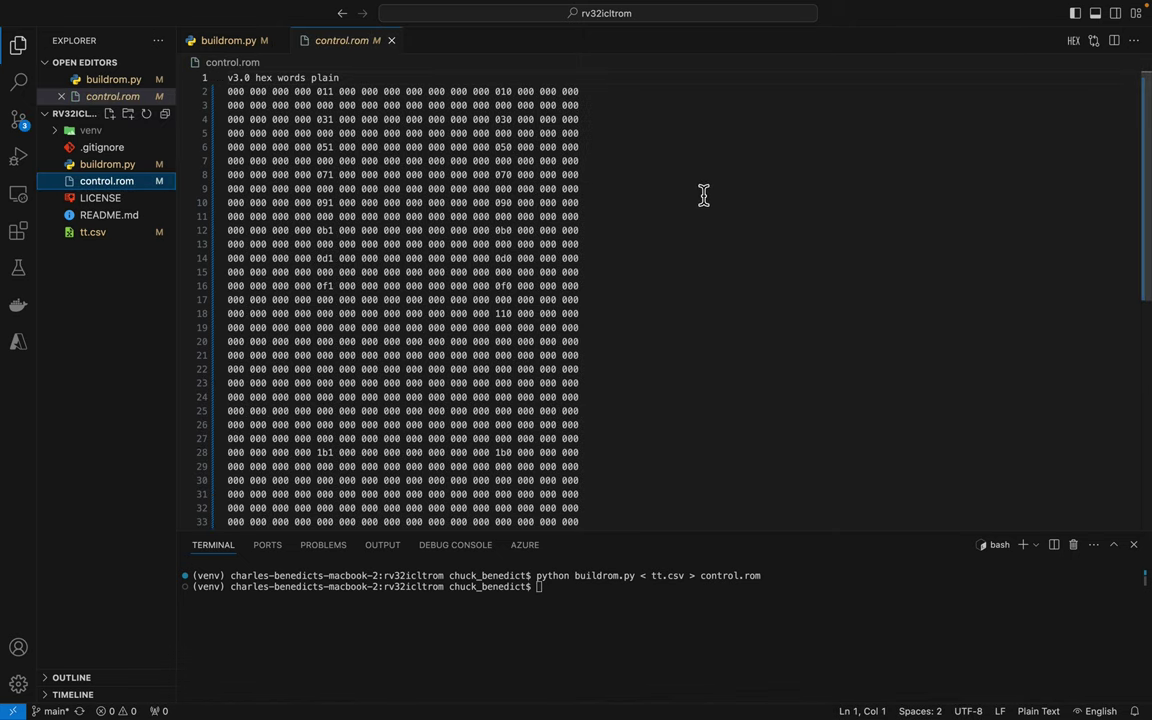
pyautogui.scroll(-3, 651, 234)
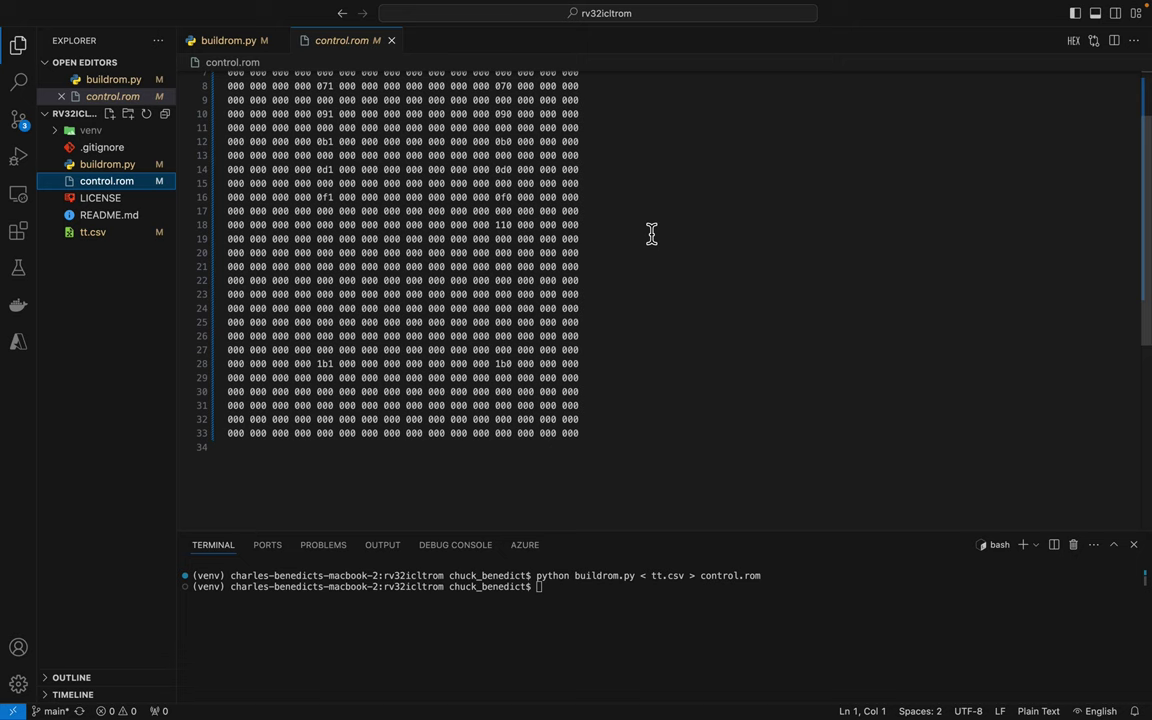
pyautogui.scroll(3, 651, 234)
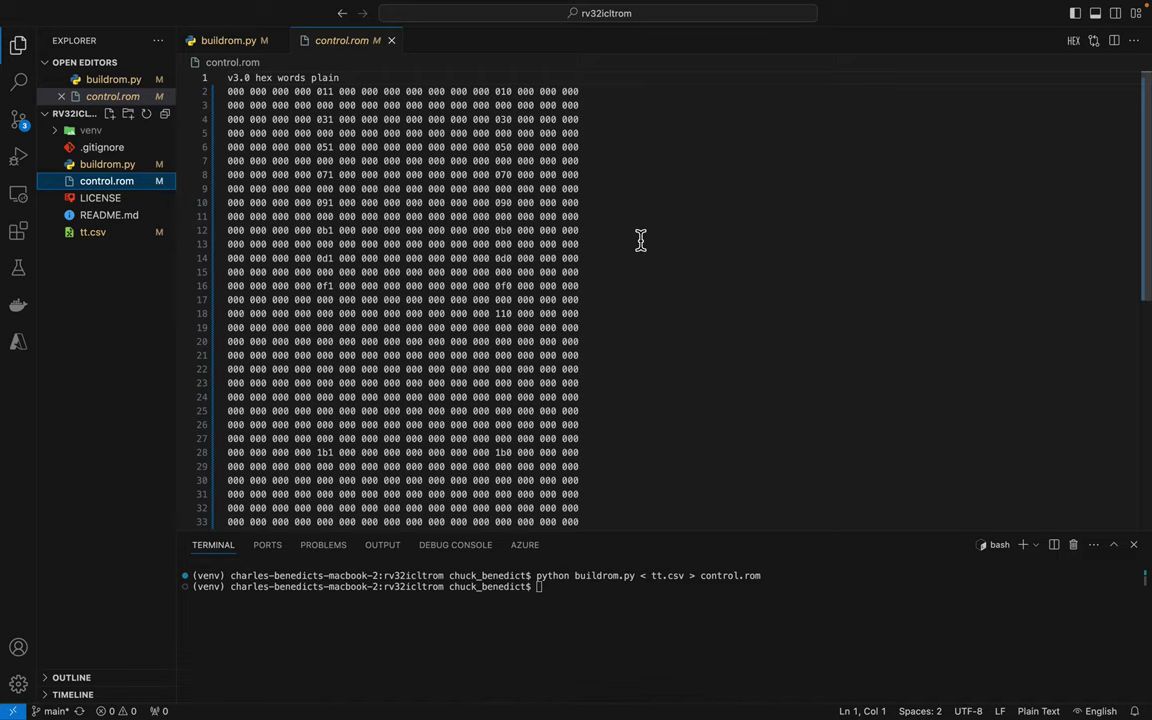
pyautogui.hotkey('ctrl', 'Left')
# Load rv32icltrom/control.rom into the ControlLogic ROM through its Contents hex editor.
pyautogui.click(643, 249)
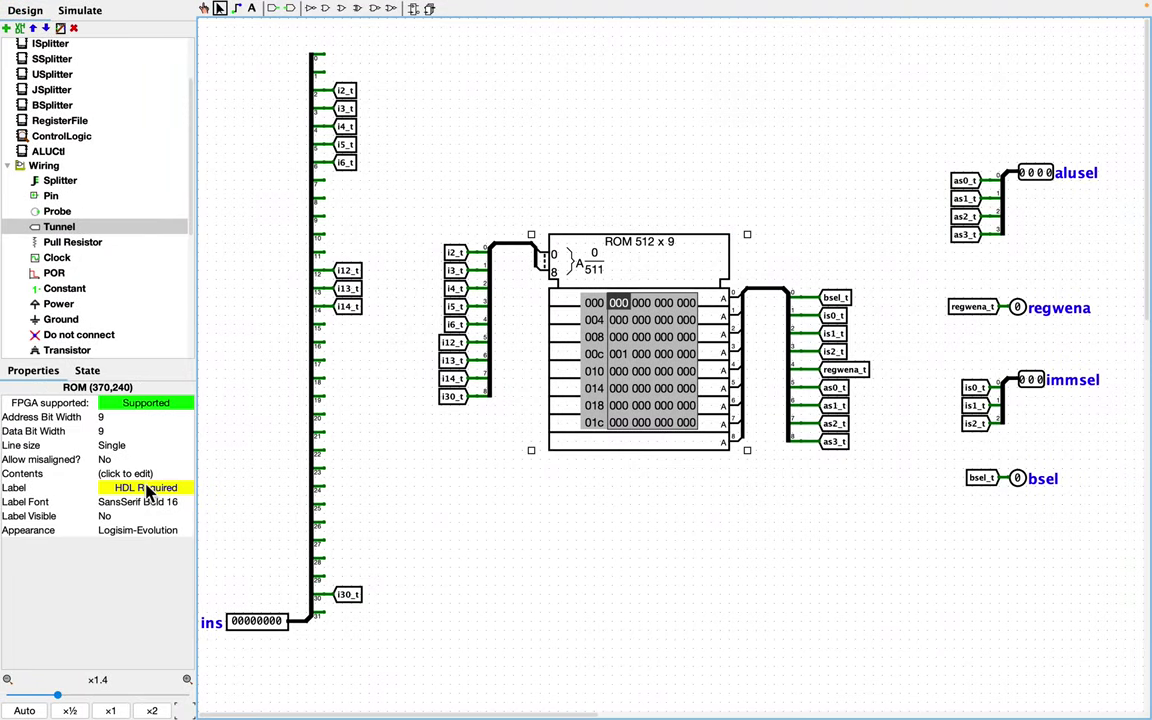
pyautogui.click(140, 473)
pyautogui.click(504, 534)
pyautogui.click(535, 280)
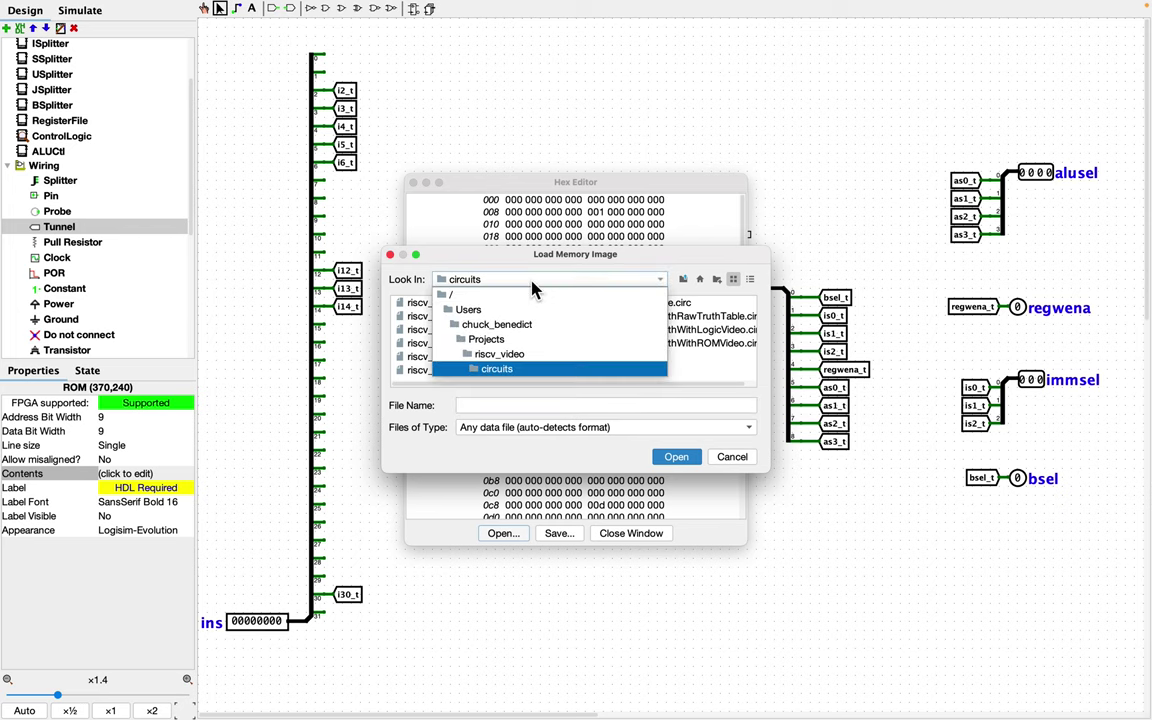
pyautogui.click(535, 355)
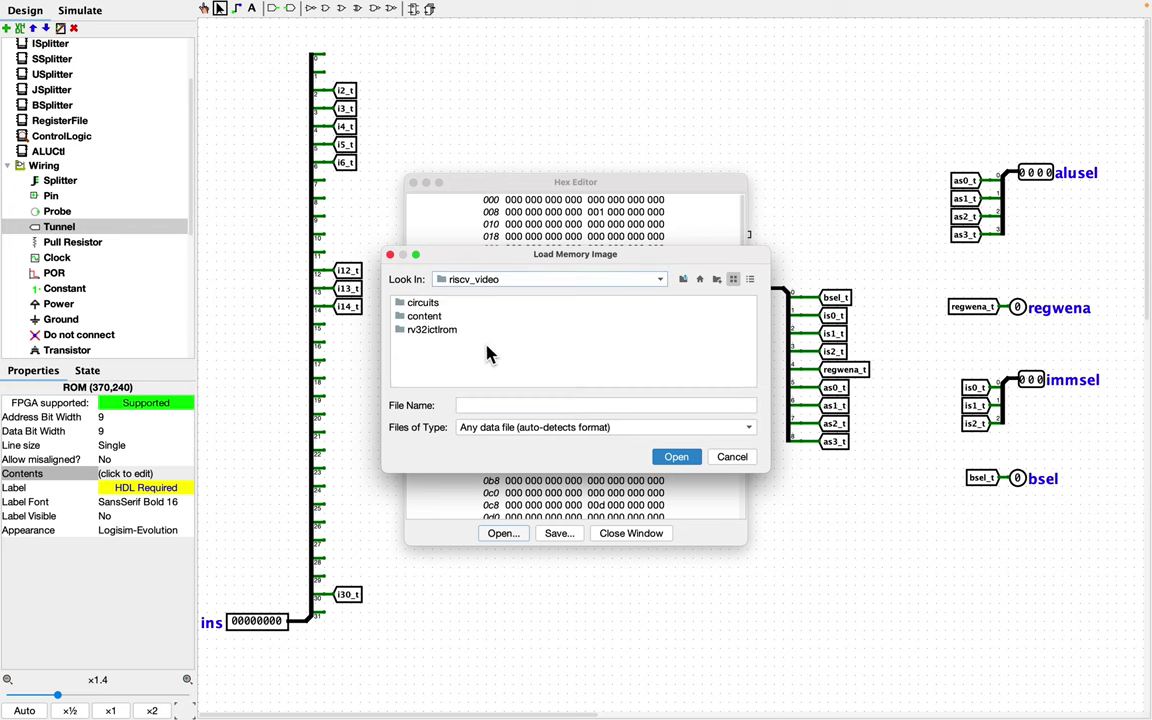
pyautogui.doubleClick(443, 331)
pyautogui.doubleClick(432, 302)
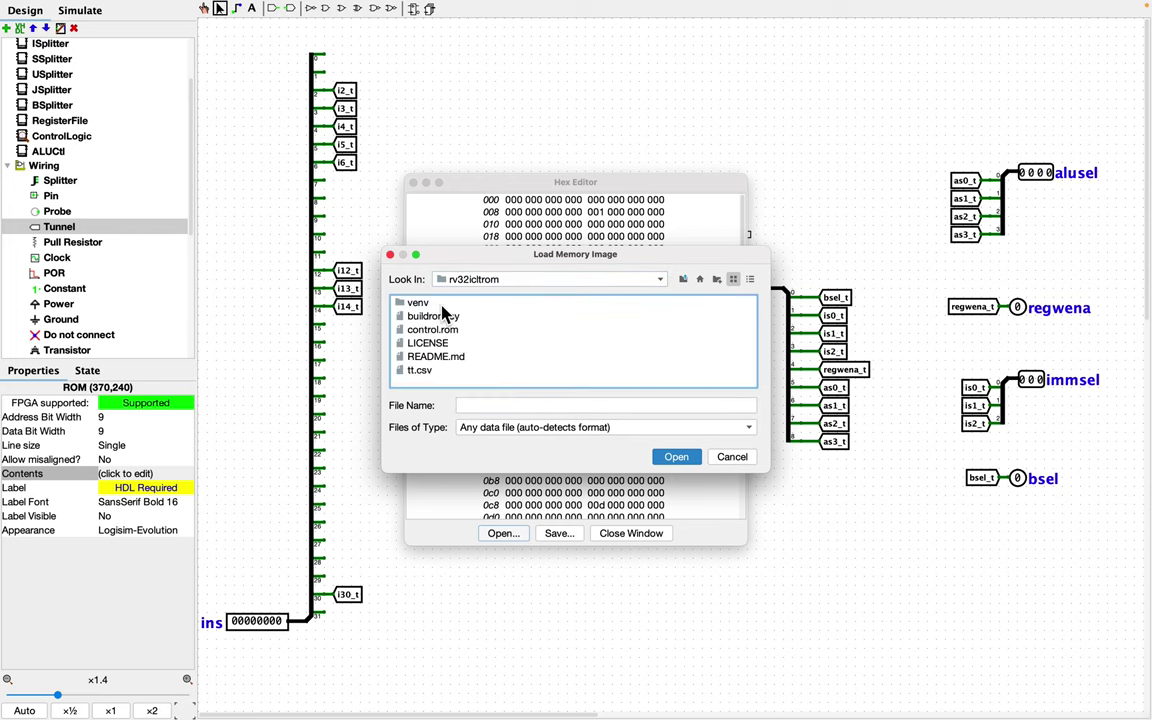
pyautogui.doubleClick(440, 330)
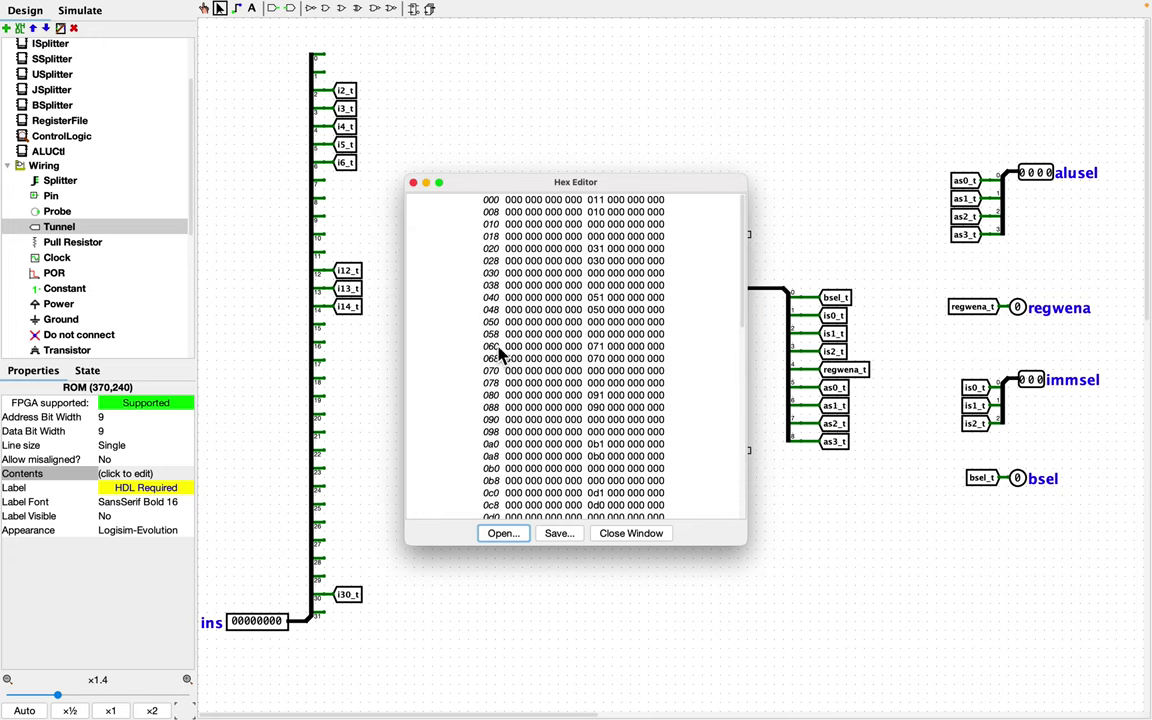
pyautogui.click(631, 533)
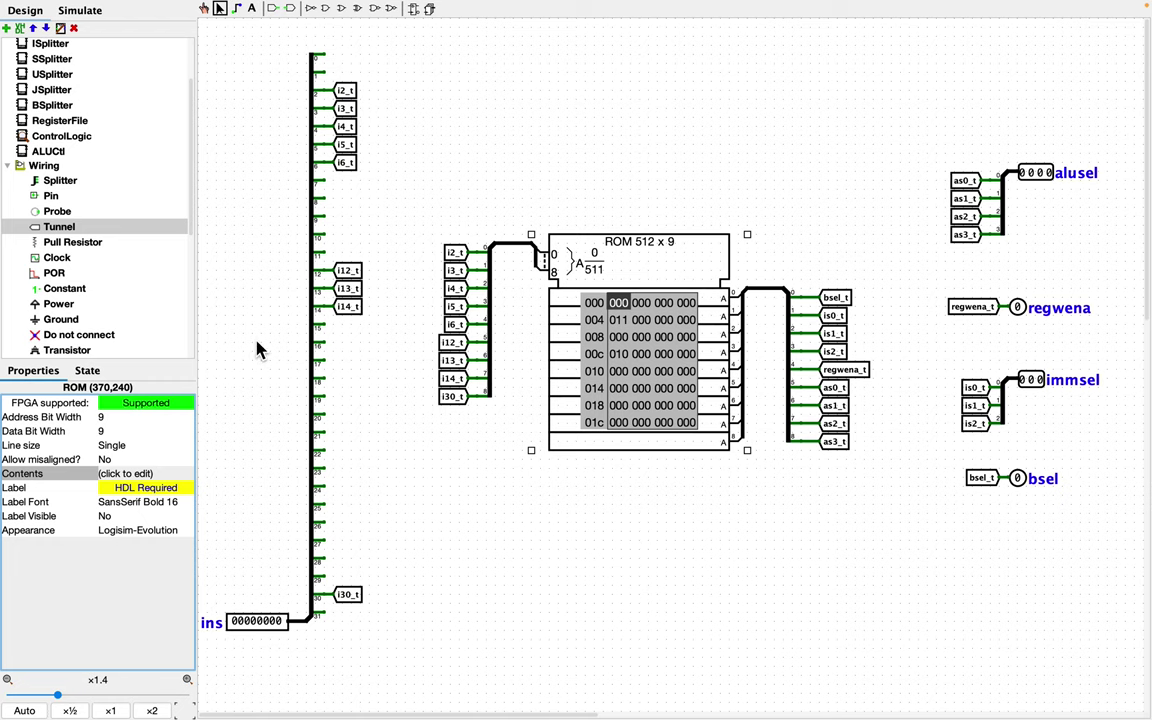
# In datapath, add immsel and bsel tunnels from ControlLogic to ImmediateGenerator sel and ALUCtl bsel.
pyautogui.scroll(3, 150, 255)
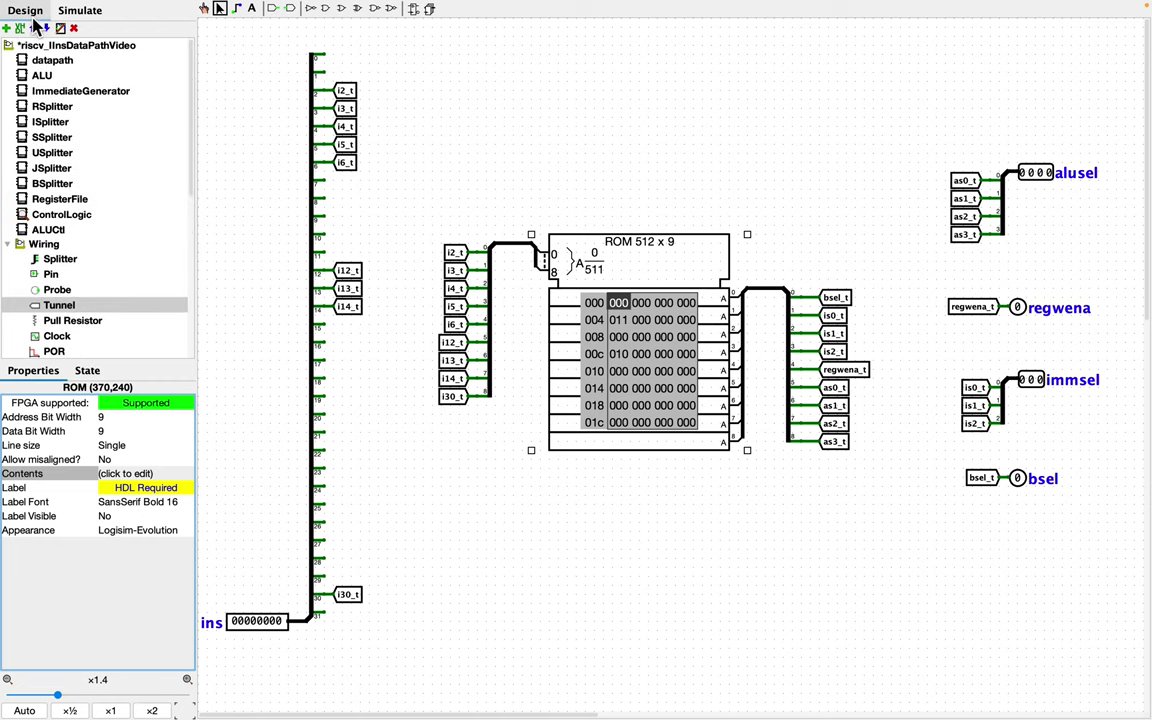
pyautogui.doubleClick(52, 61)
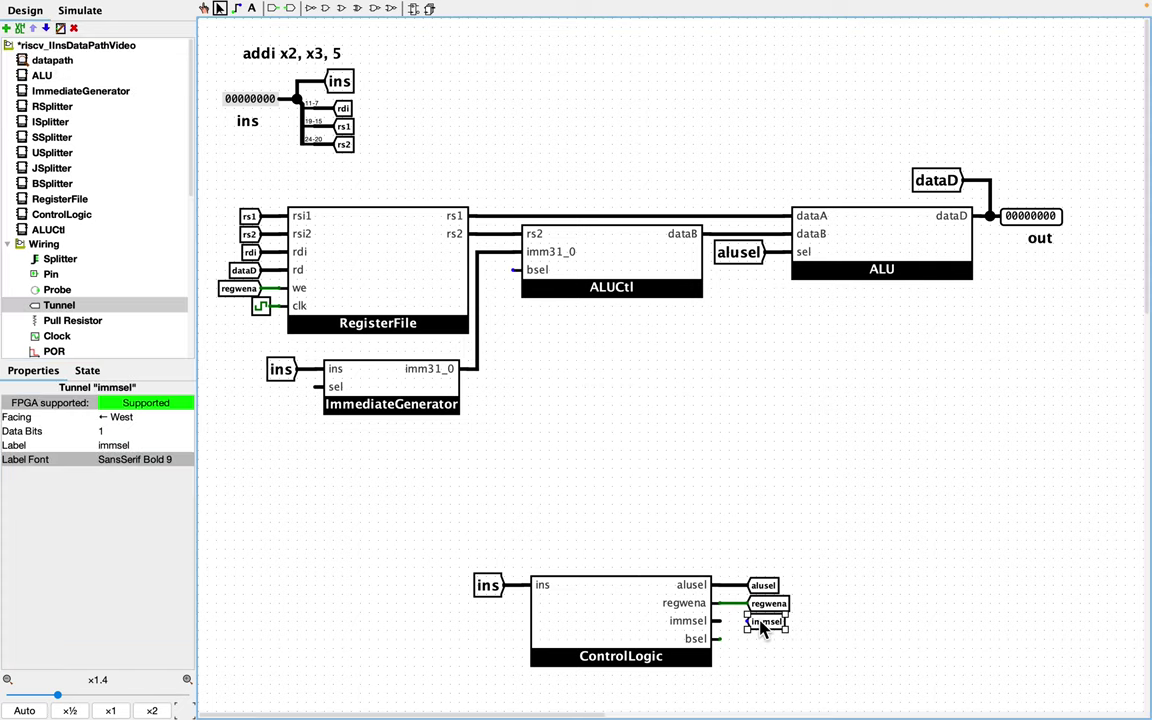
pyautogui.click(768, 638)
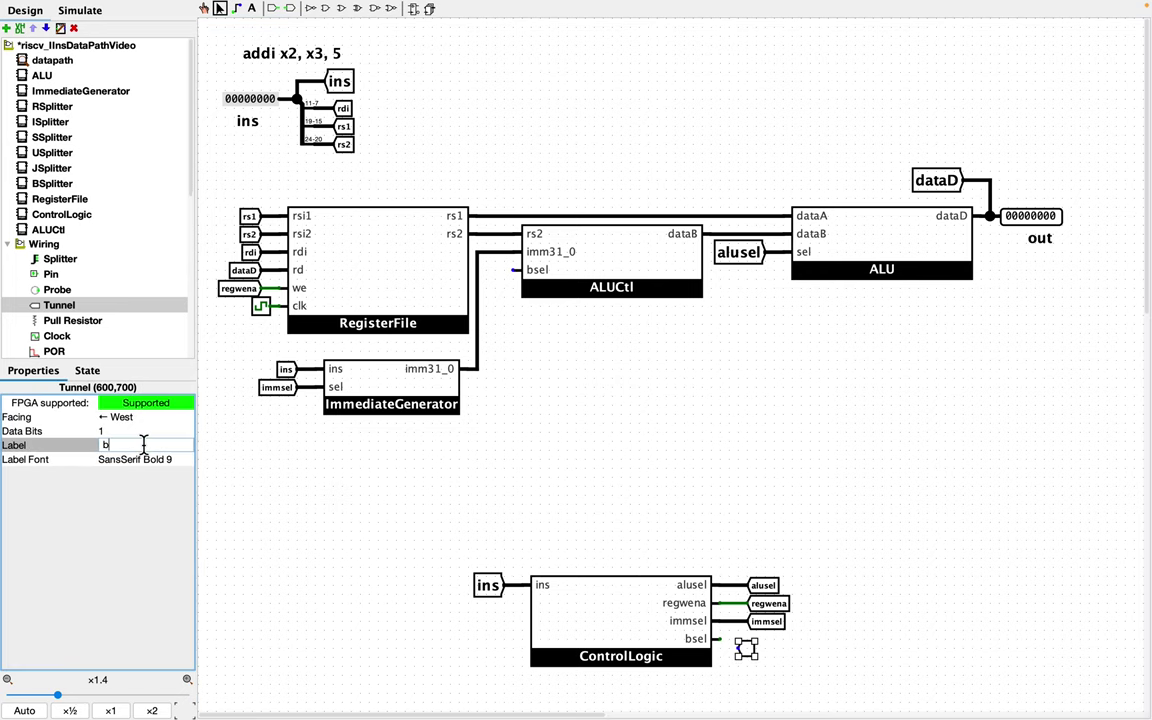
pyautogui.write('sel')
pyautogui.hotkey('ctrl', 'c')
pyautogui.hotkey('ctrl', 'v')
pyautogui.moveTo(771, 651); pyautogui.dragTo(500, 270)
pyautogui.click(512, 321)
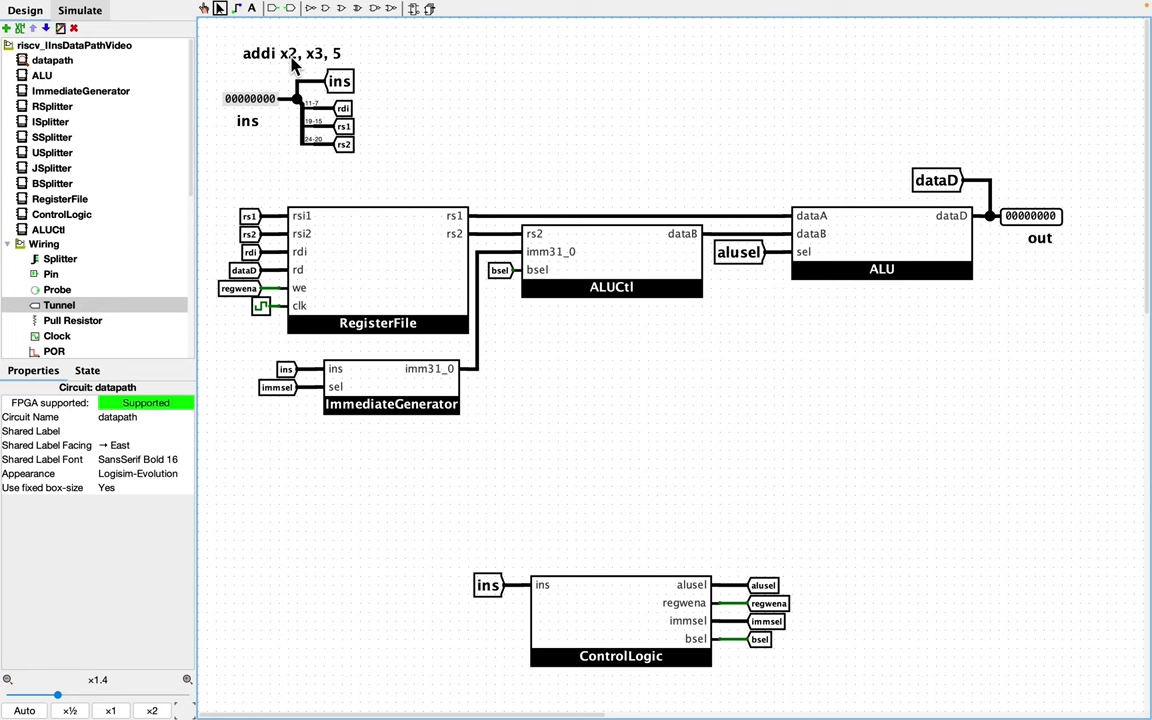
# Build addi x2, x3, 5 in the online assembler and note its encoding 00518113.
pyautogui.hotkey('ctrl', 'Left')
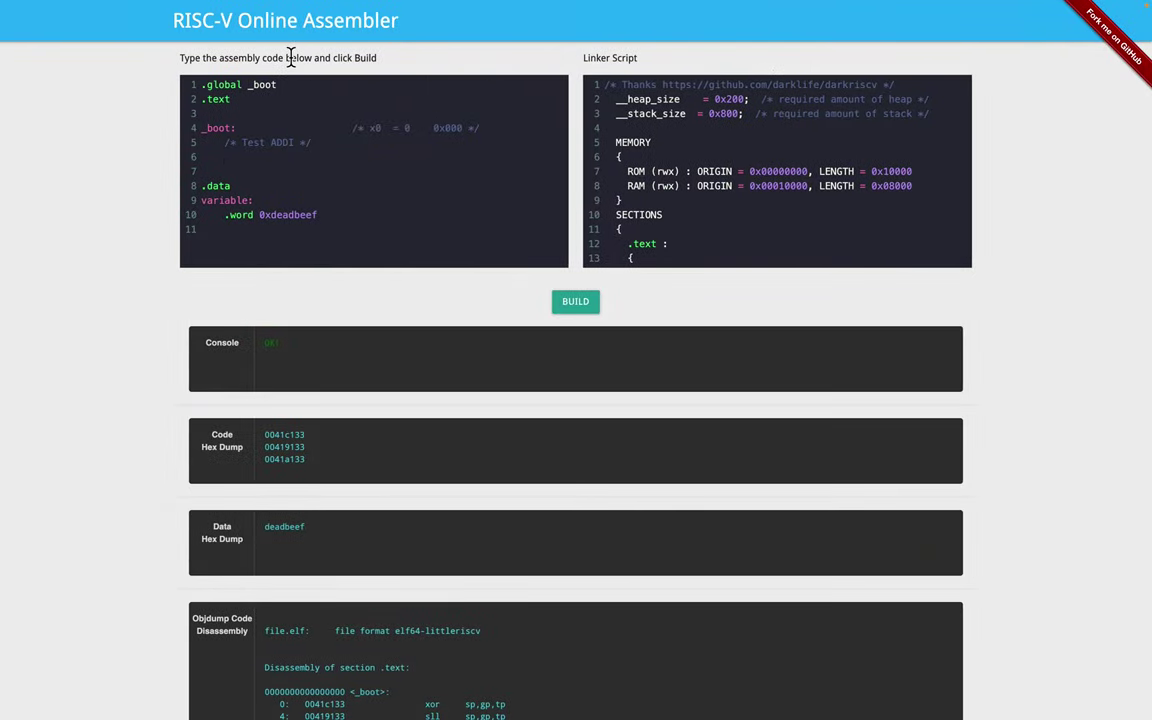
pyautogui.write('addi x2, x3, 5')
pyautogui.click(574, 312)
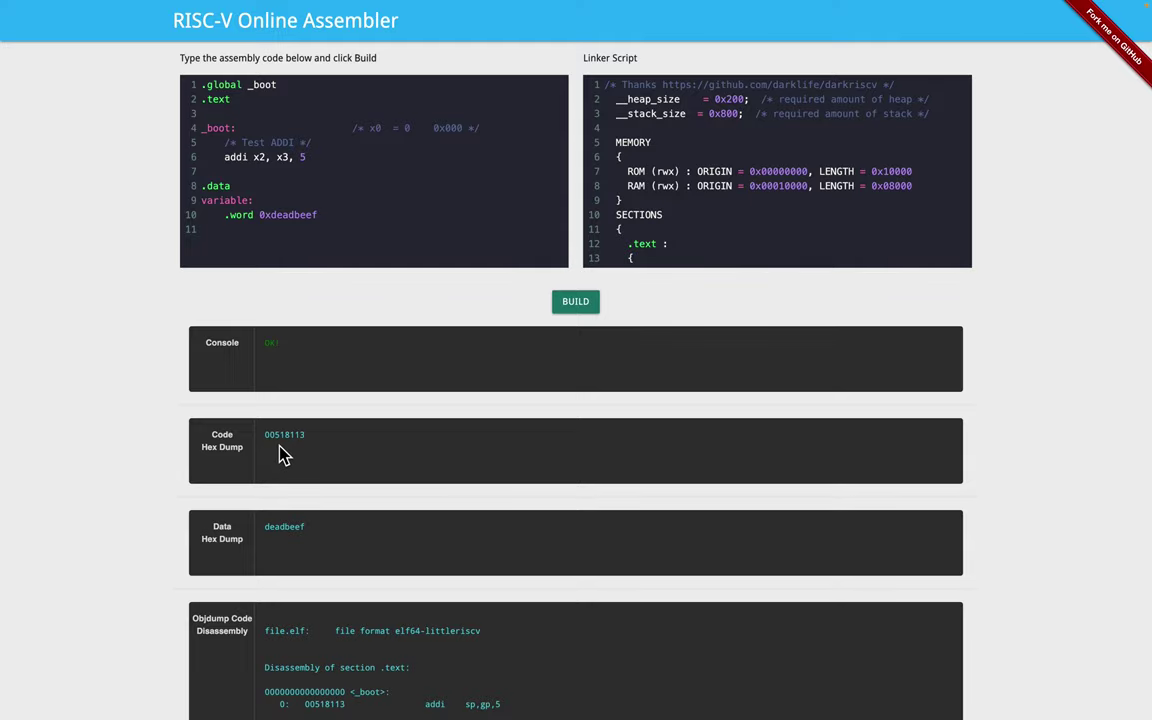
pyautogui.hotkey('ctrl', 'Right')
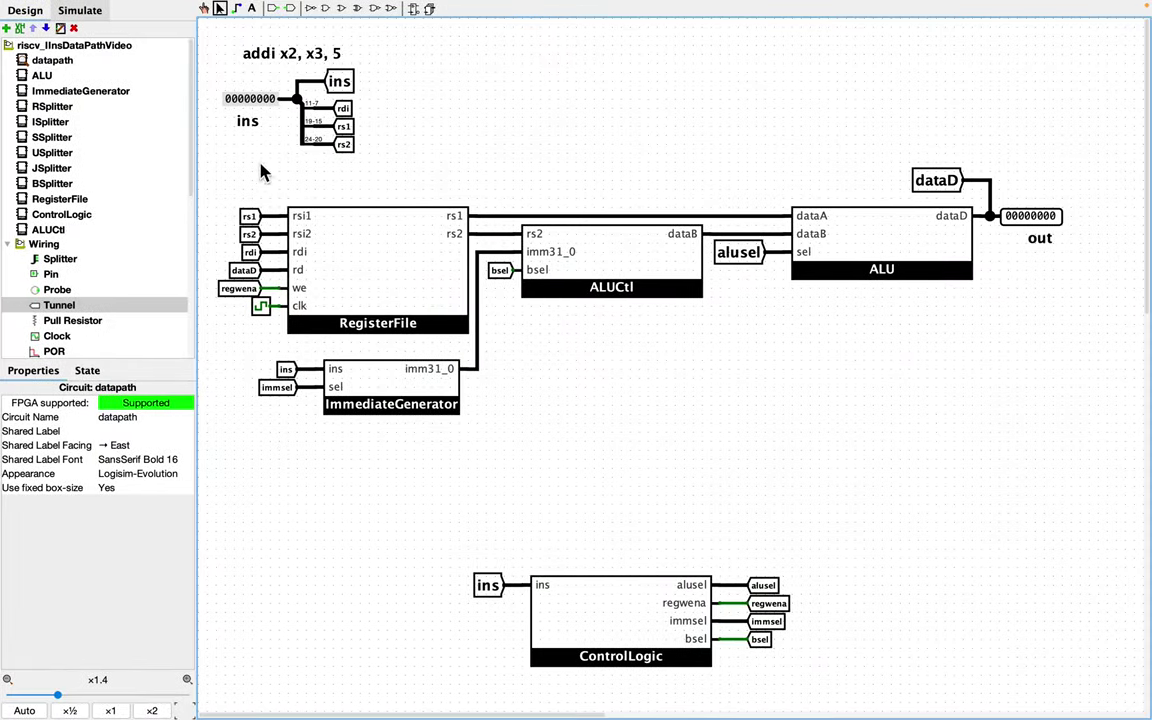
# Add a machine-code text label beside the addi note, correcting its wrong digit to read 518113.
pyautogui.click(251, 8)
pyautogui.click(390, 52)
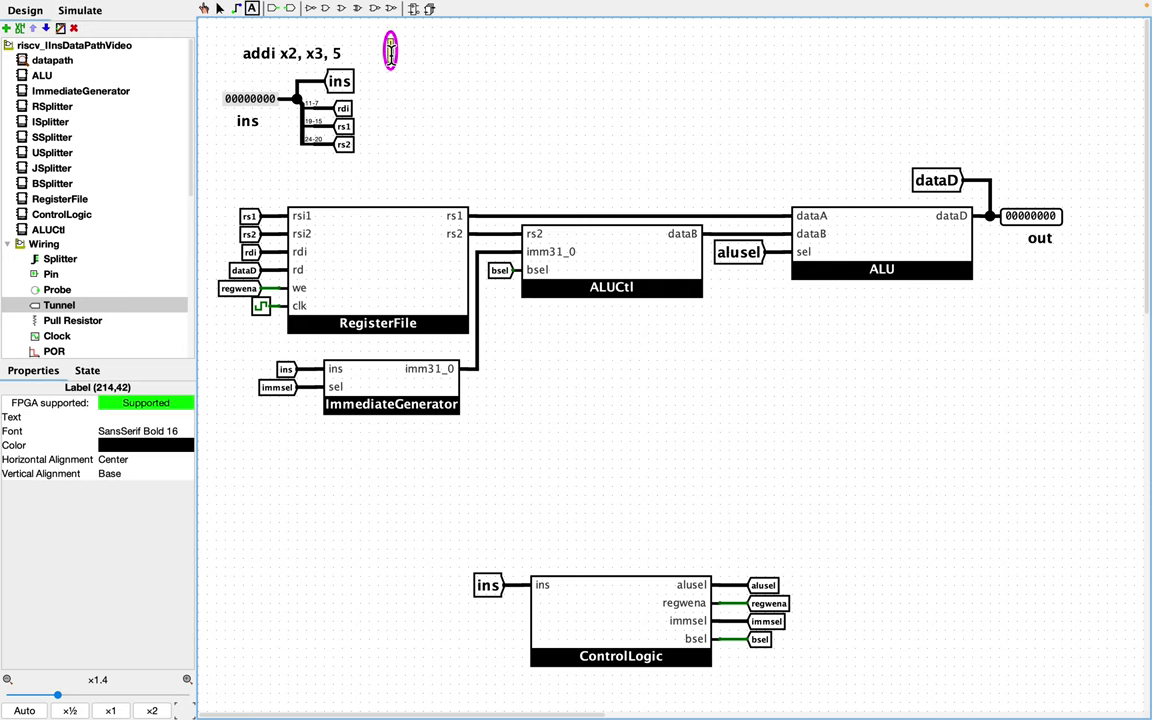
pyautogui.write('0x5')
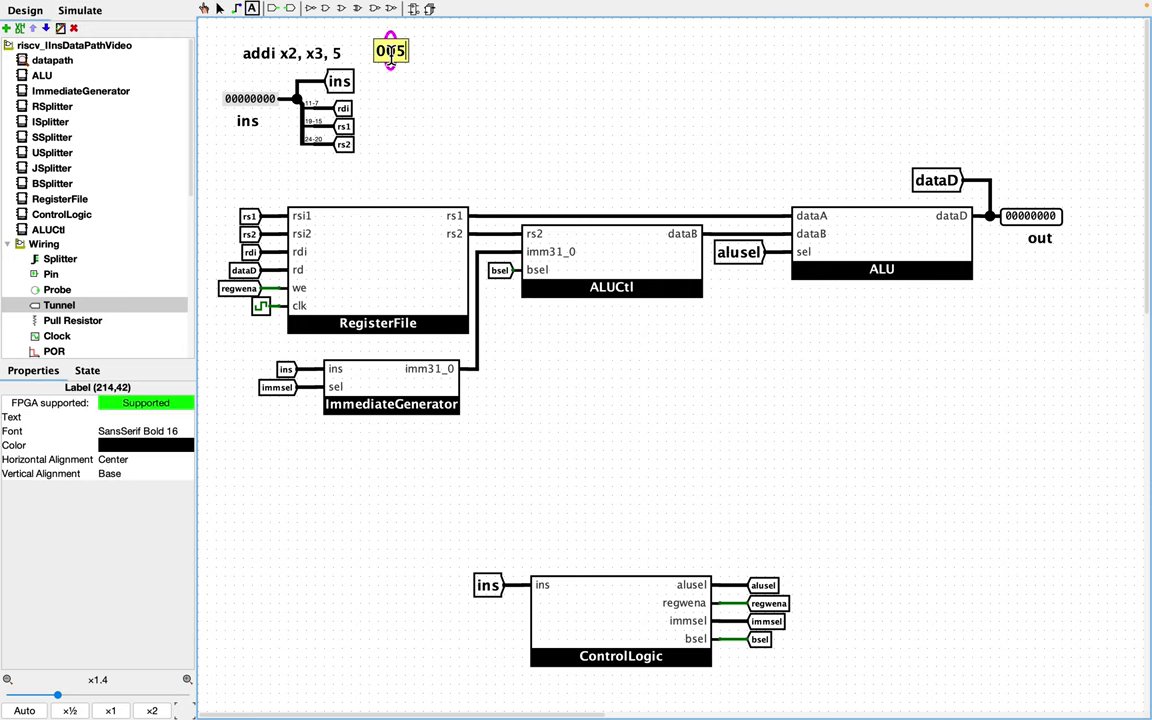
pyautogui.write('18133')
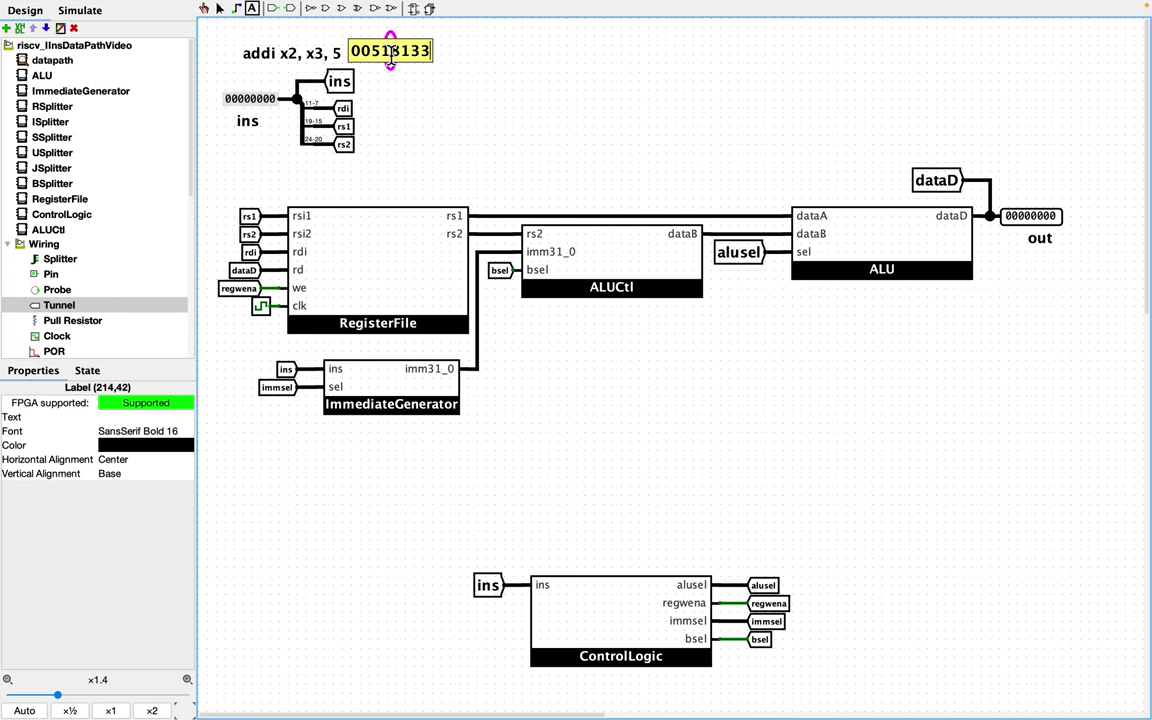
pyautogui.click(390, 57)
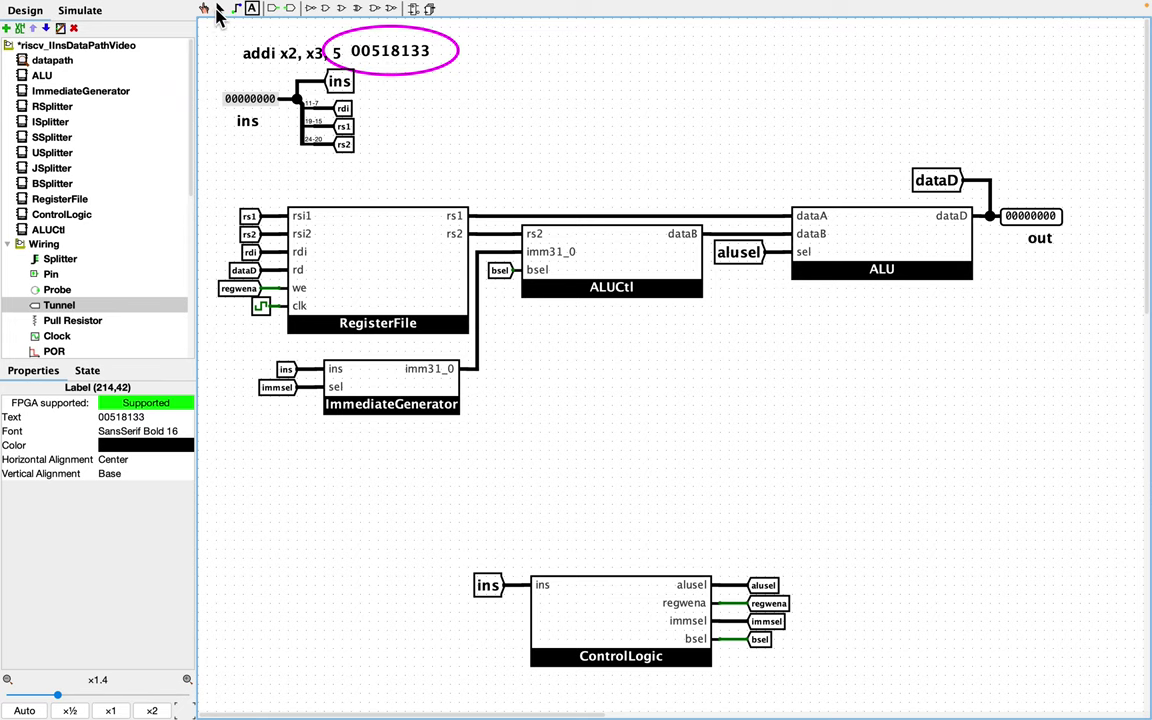
pyautogui.click(390, 50)
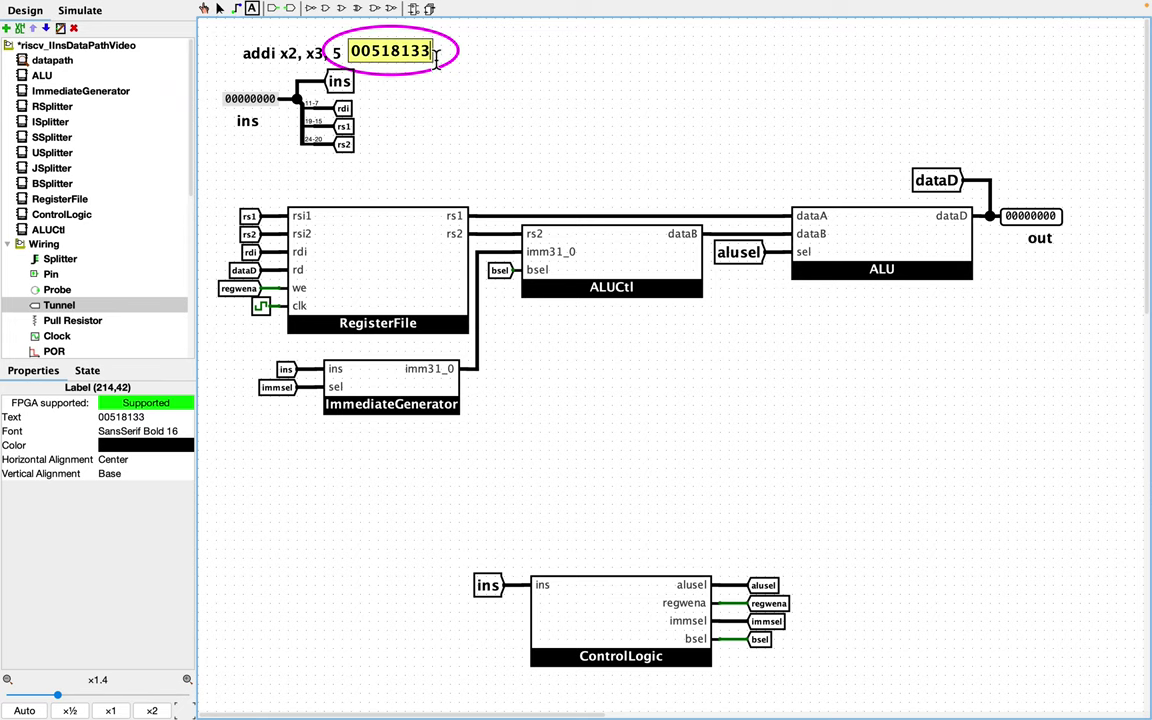
pyautogui.press('Left')
pyautogui.press('BackSpace')
pyautogui.write('1')
pyautogui.press('Return')
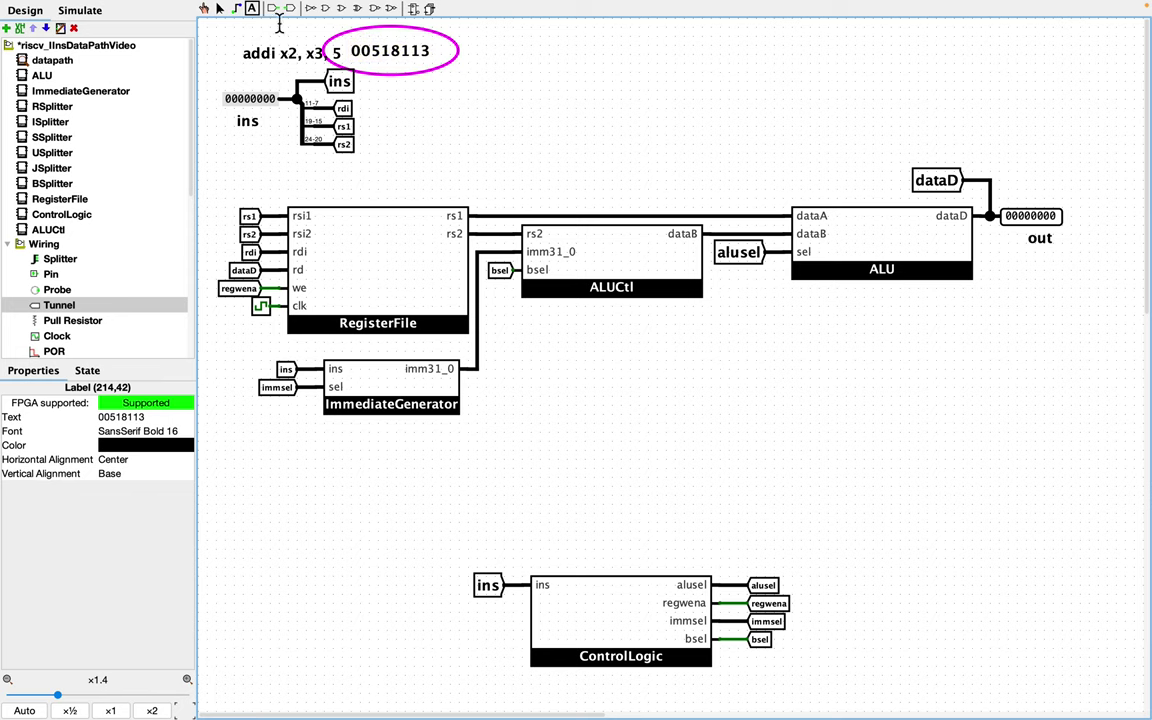
# Shift the label slightly right and add the 0x prefix so it reads 0x00518113.
pyautogui.click(219, 8)
pyautogui.click(390, 60)
pyautogui.moveTo(390, 60); pyautogui.dragTo(404, 60)
pyautogui.click(415, 120)
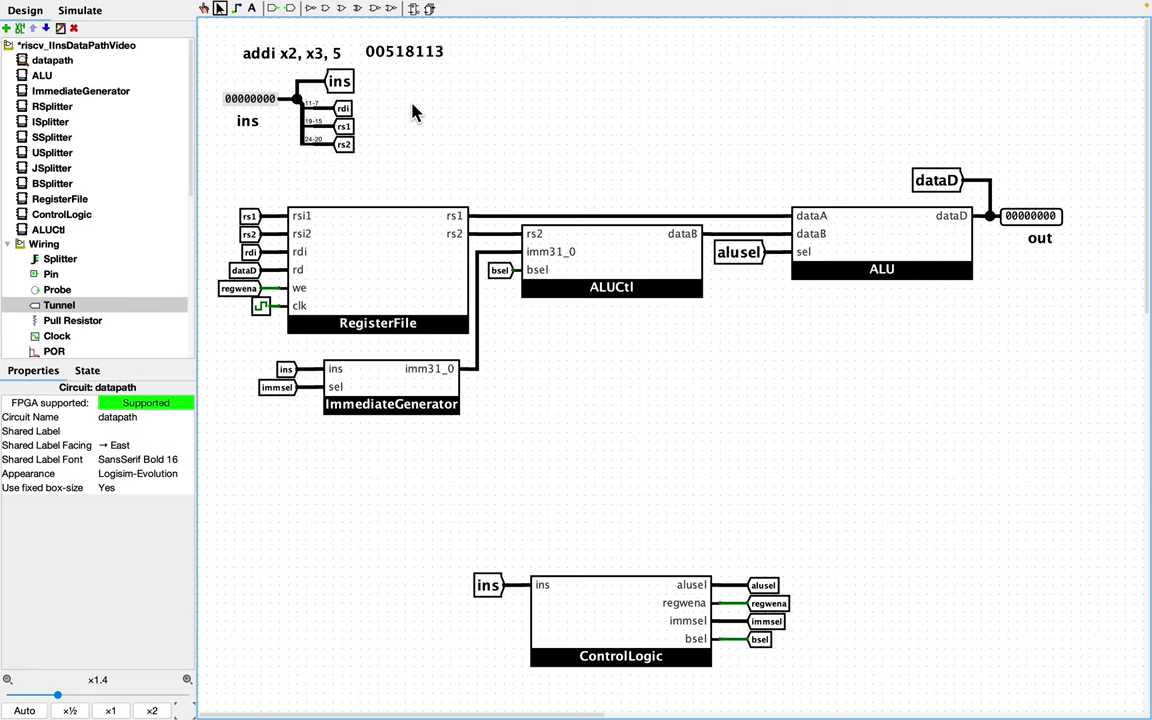
pyautogui.click(407, 58)
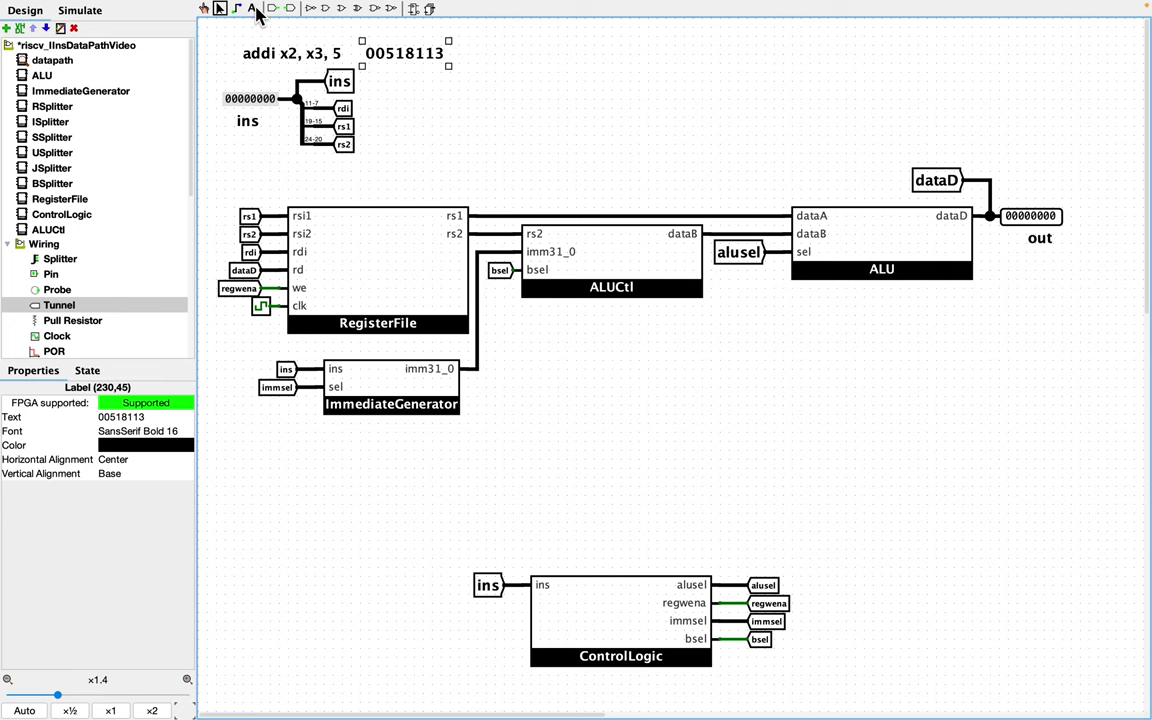
pyautogui.click(252, 8)
pyautogui.click(375, 55)
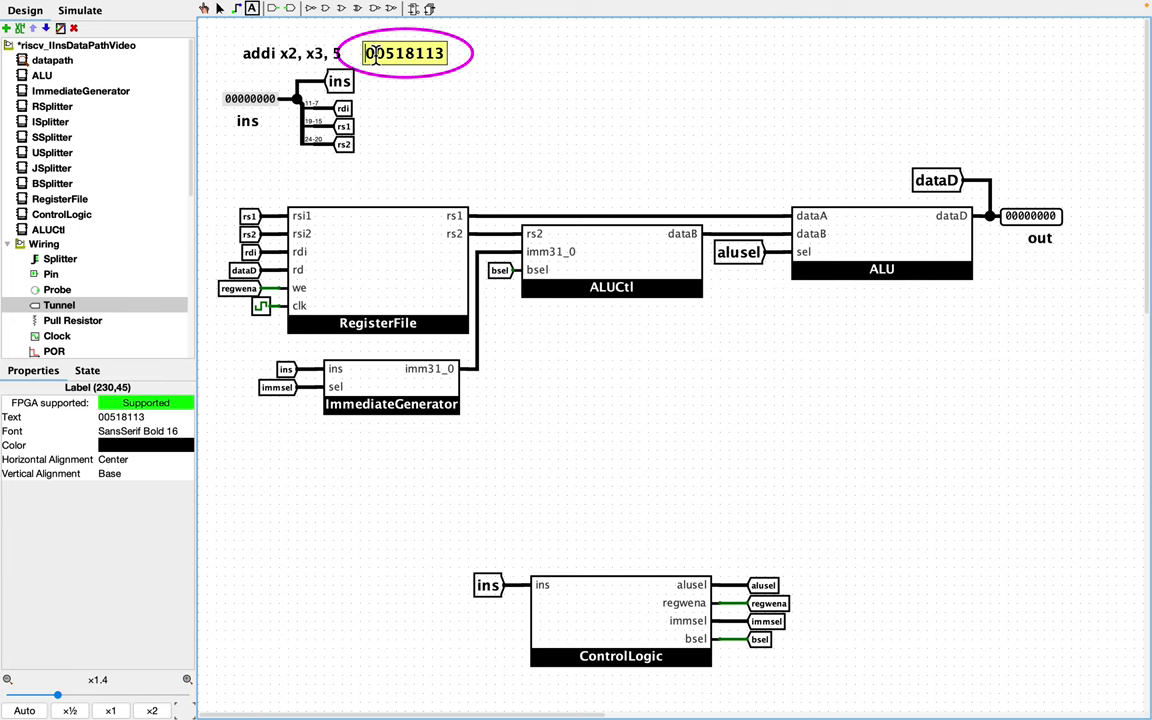
pyautogui.write('0x')
pyautogui.press('Return')
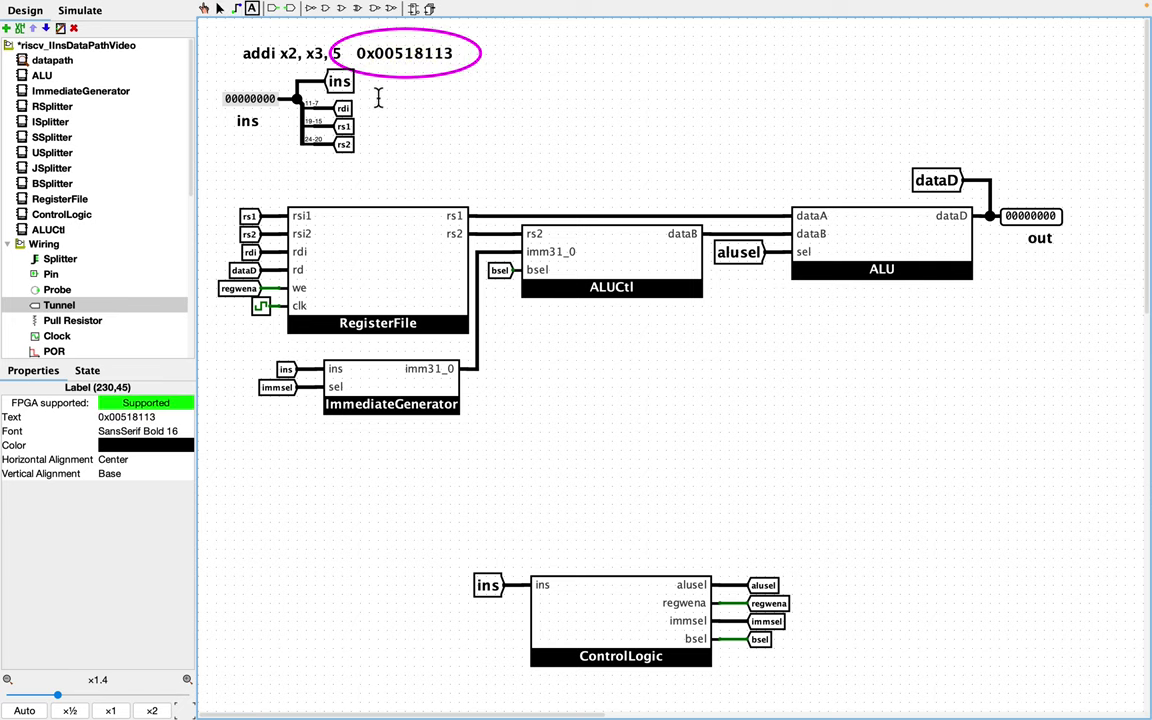
pyautogui.click(378, 97)
pyautogui.click(529, 105)
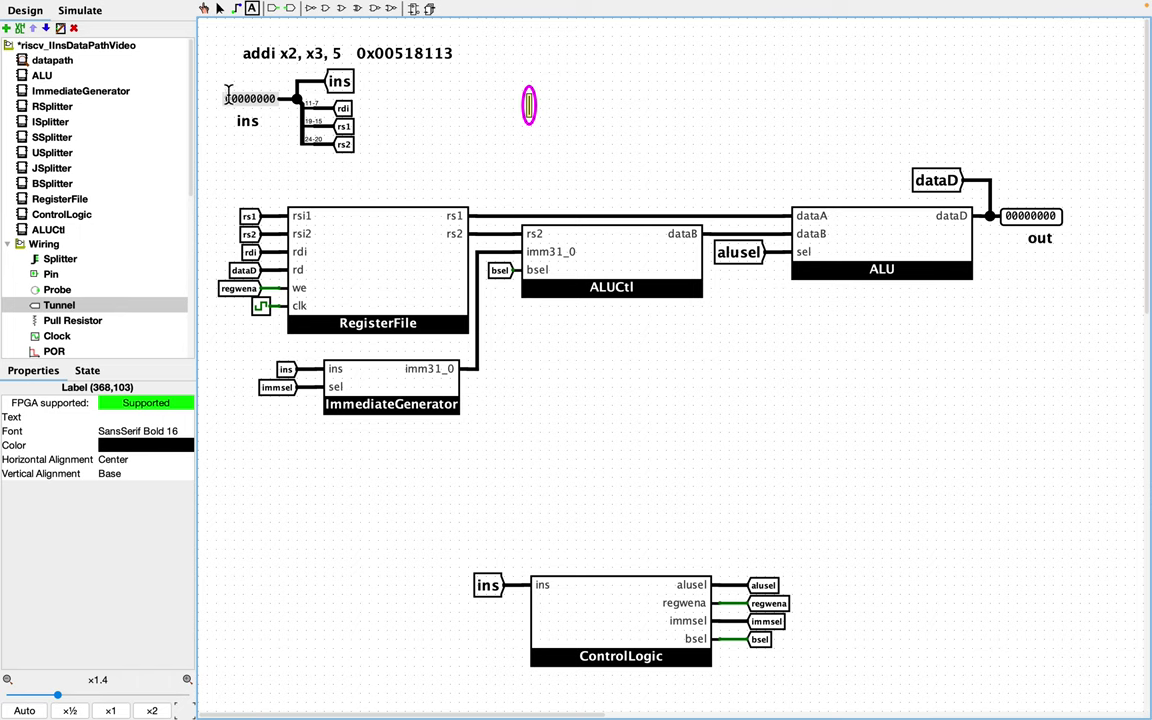
# Set the ins constant to 0x518113 so out reads 00000005, then expand datapath in the simulation tree.
pyautogui.click(219, 8)
pyautogui.click(242, 102)
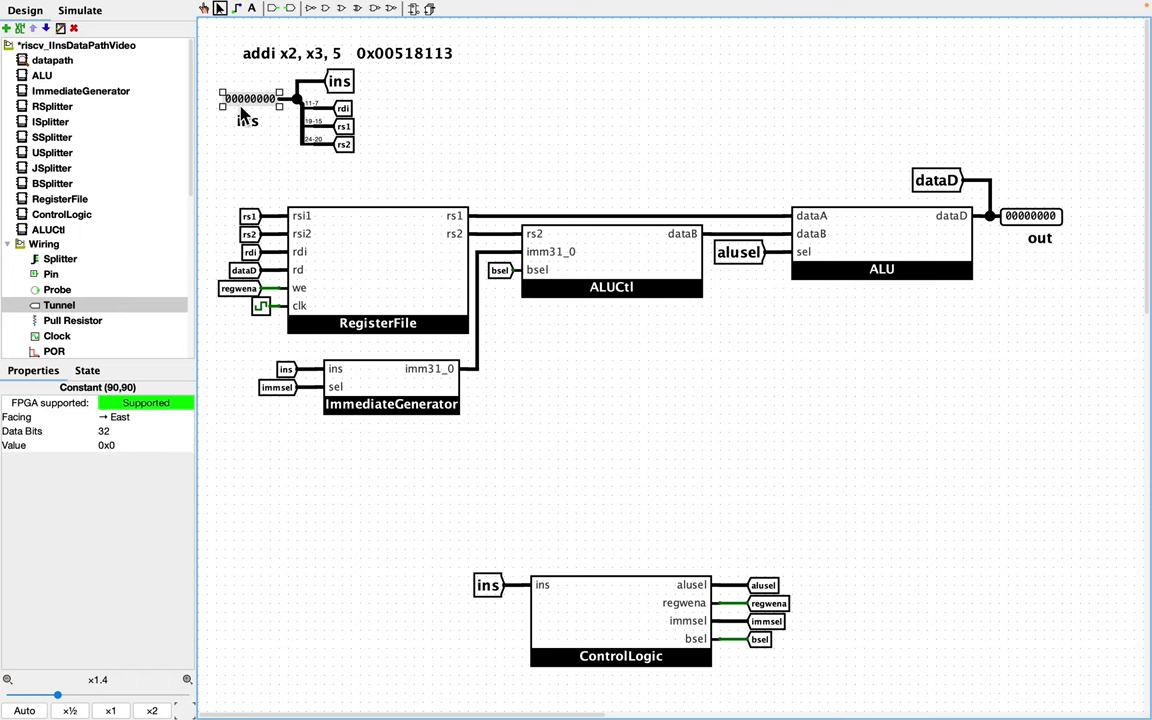
pyautogui.click(160, 445)
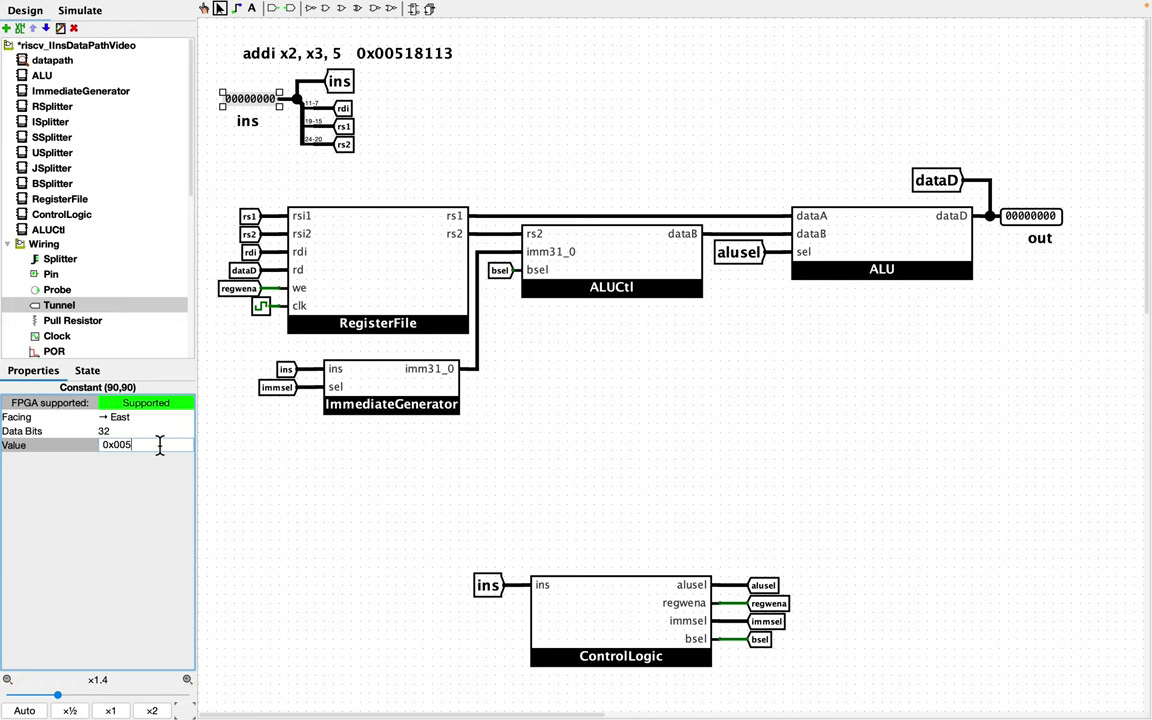
pyautogui.write('18113')
pyautogui.press('Return')
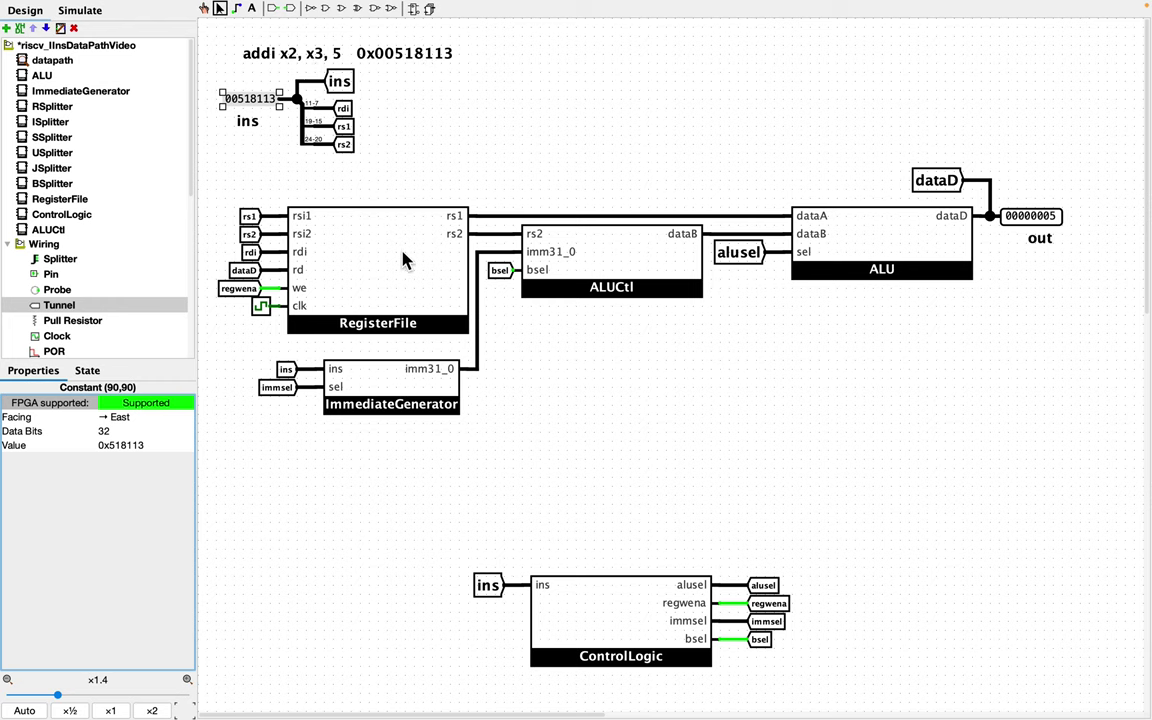
pyautogui.click(73, 17)
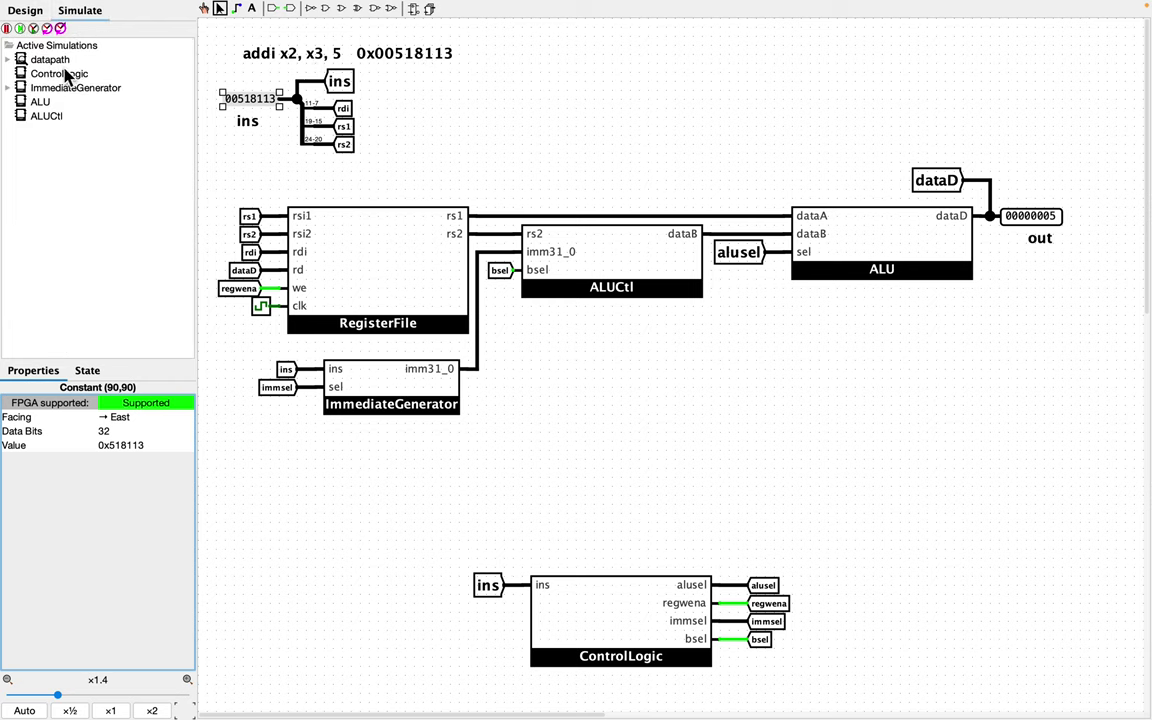
pyautogui.click(8, 59)
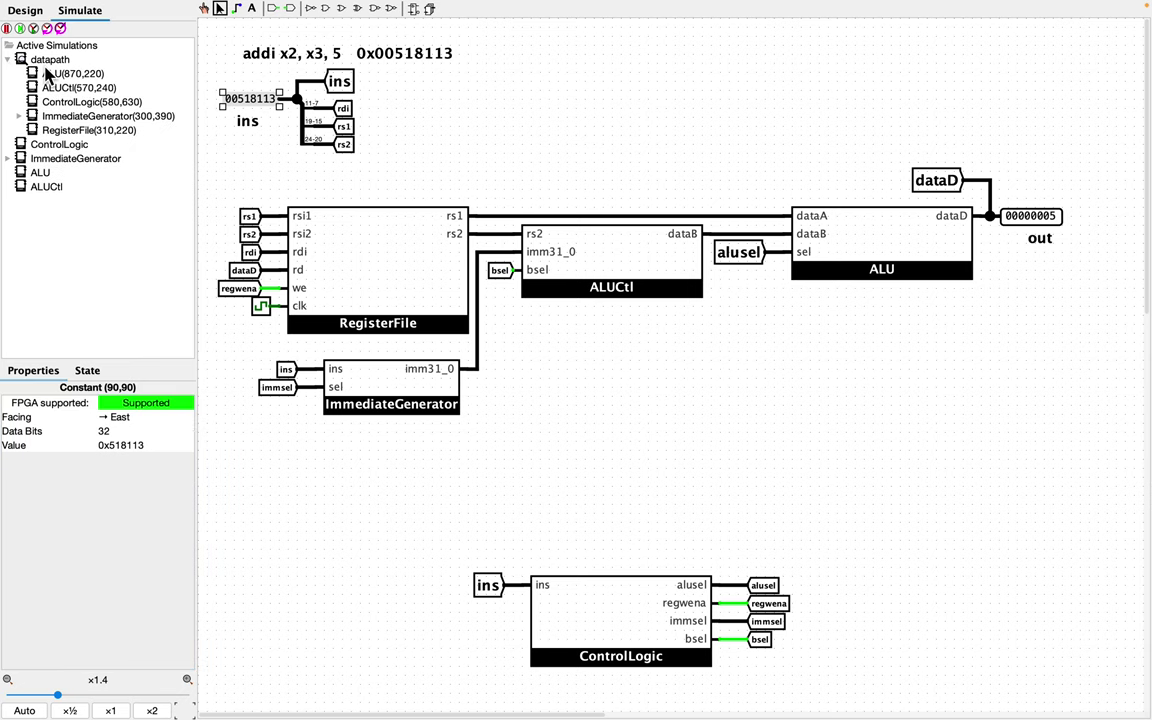
# Poke register x3 to 1 in RegisterFile and confirm x2 holds 00000006 after addi.
pyautogui.doubleClick(70, 131)
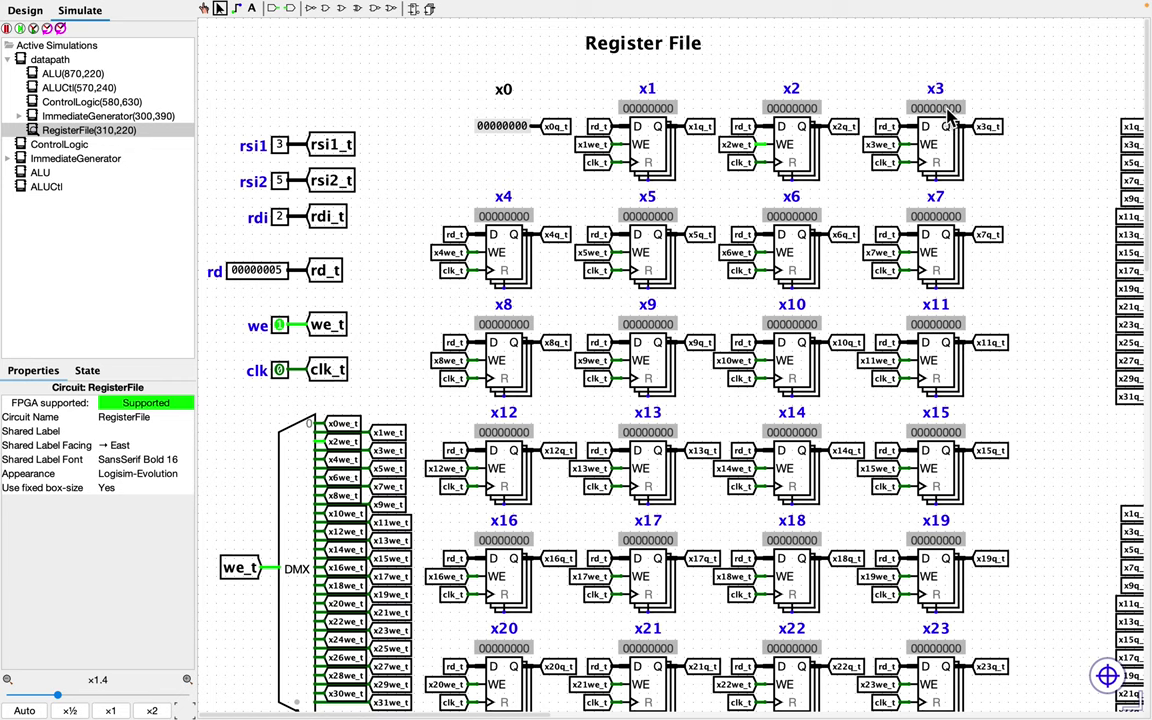
pyautogui.click(203, 9)
pyautogui.click(958, 110)
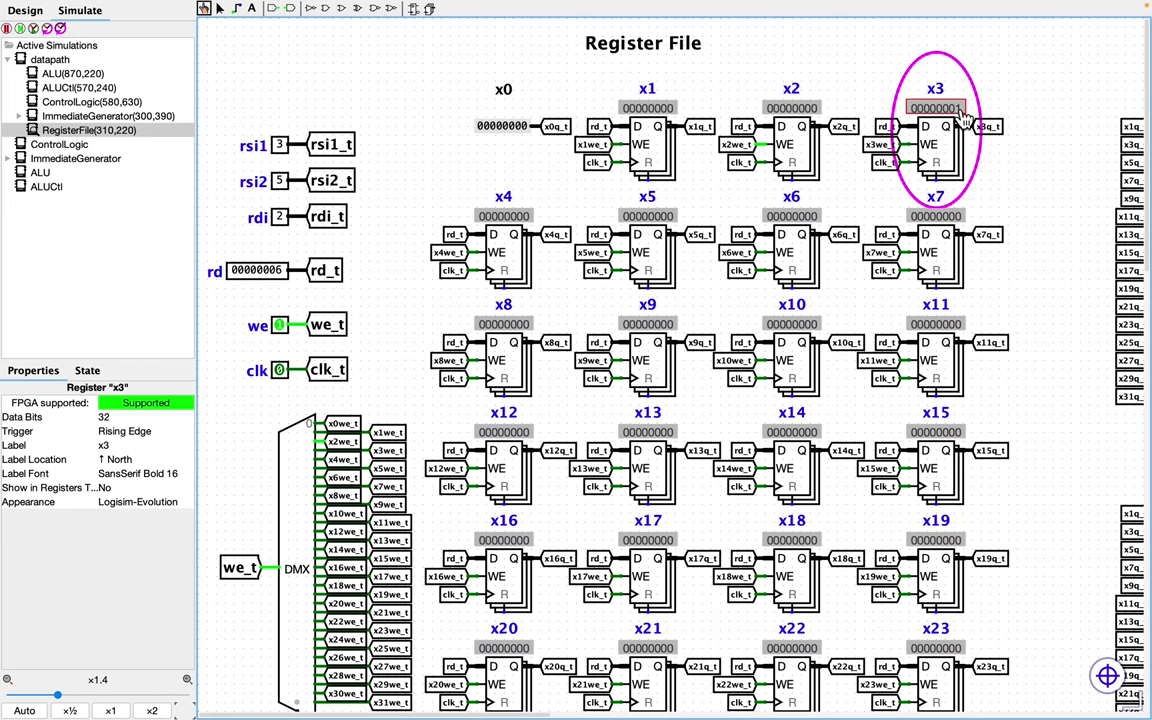
pyautogui.doubleClick(56, 62)
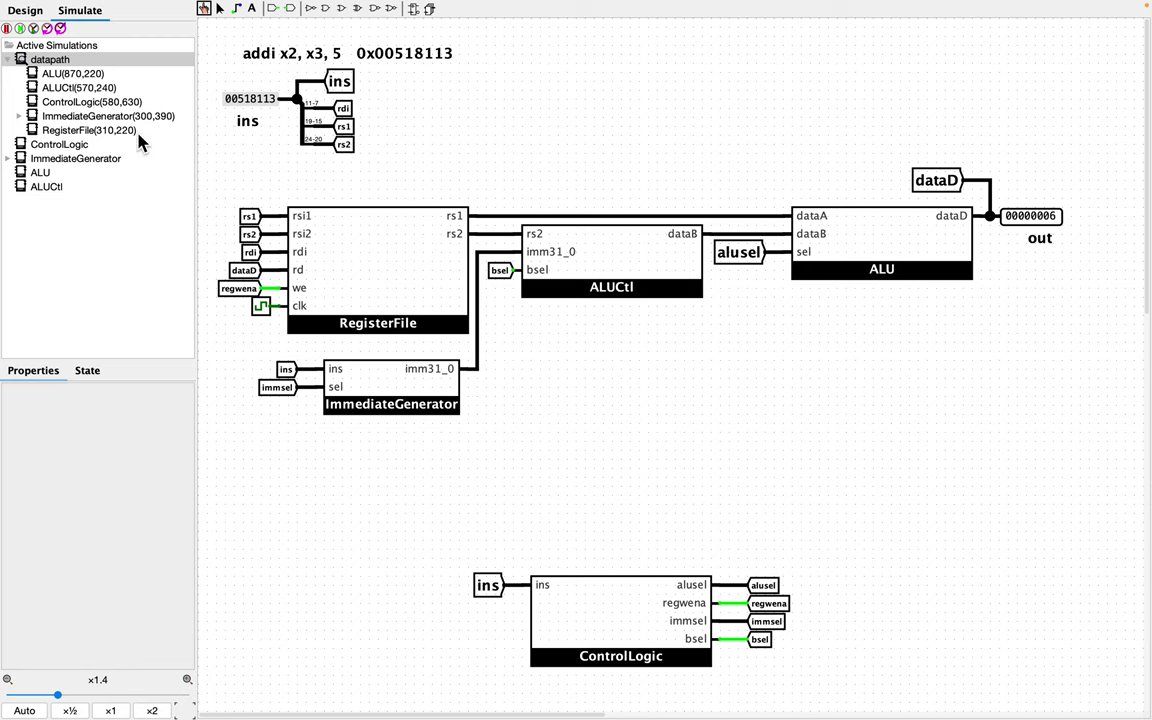
pyautogui.click(73, 133)
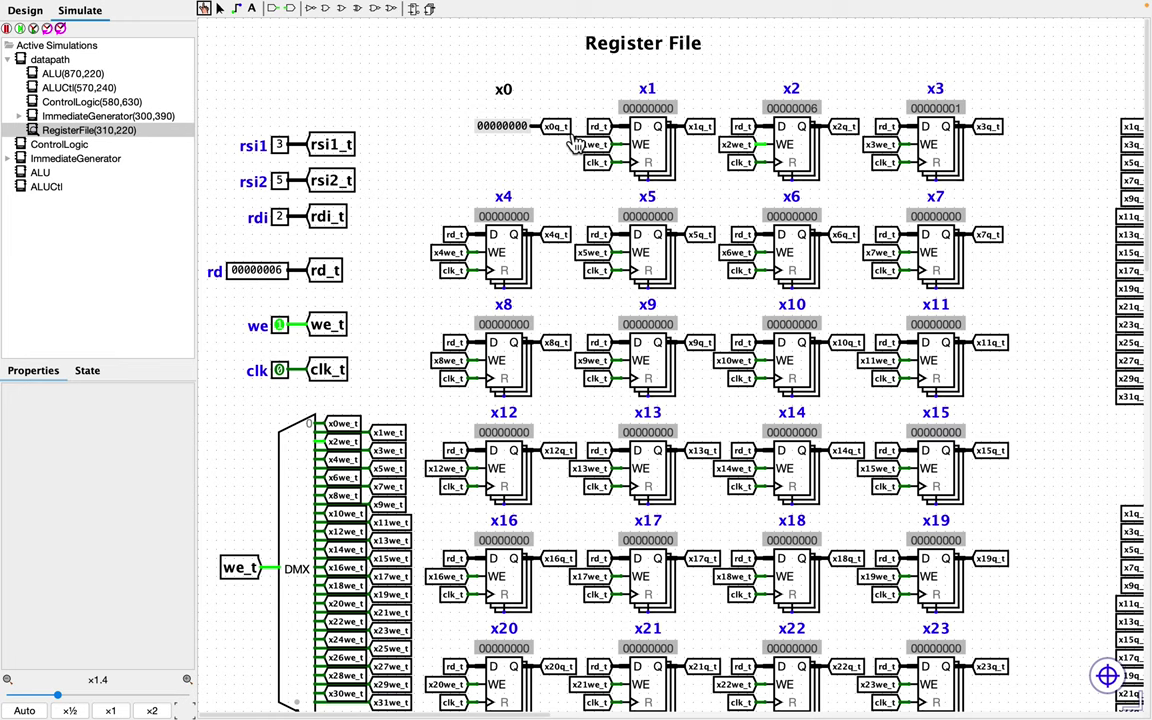
pyautogui.click(62, 64)
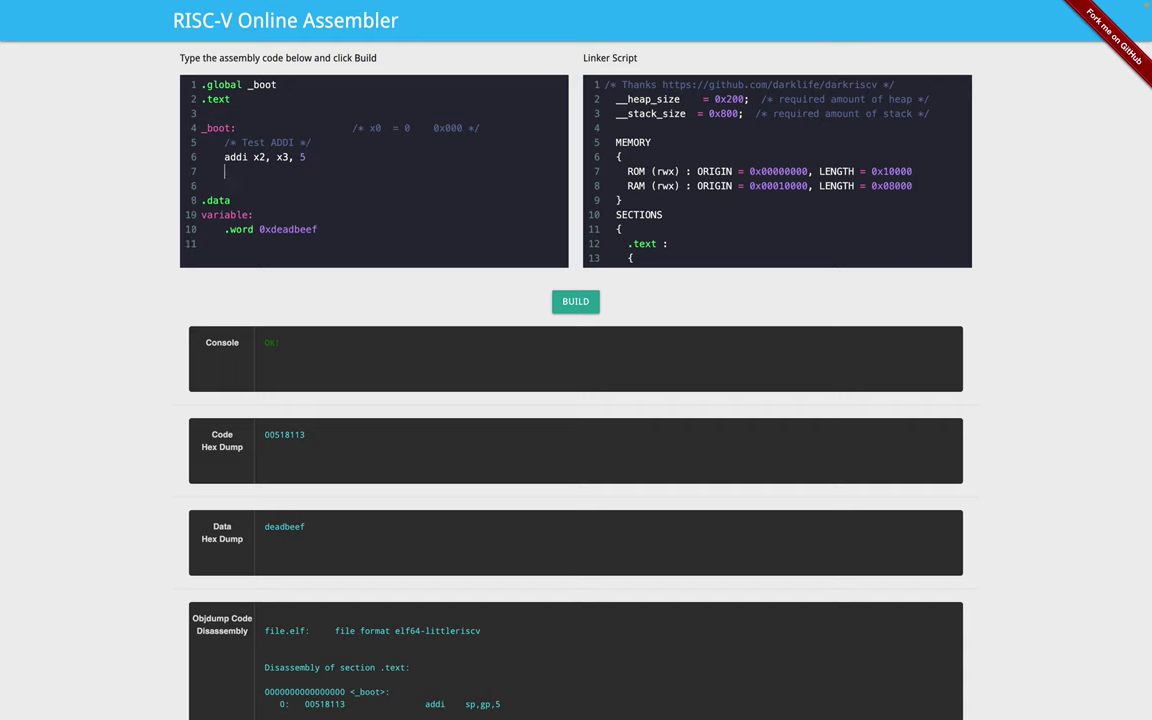
# Add the line add x2, x3, x4 and build it, yielding encoding 00418133.
pyautogui.write('dd x2, x3, x4')
pyautogui.click(575, 301)
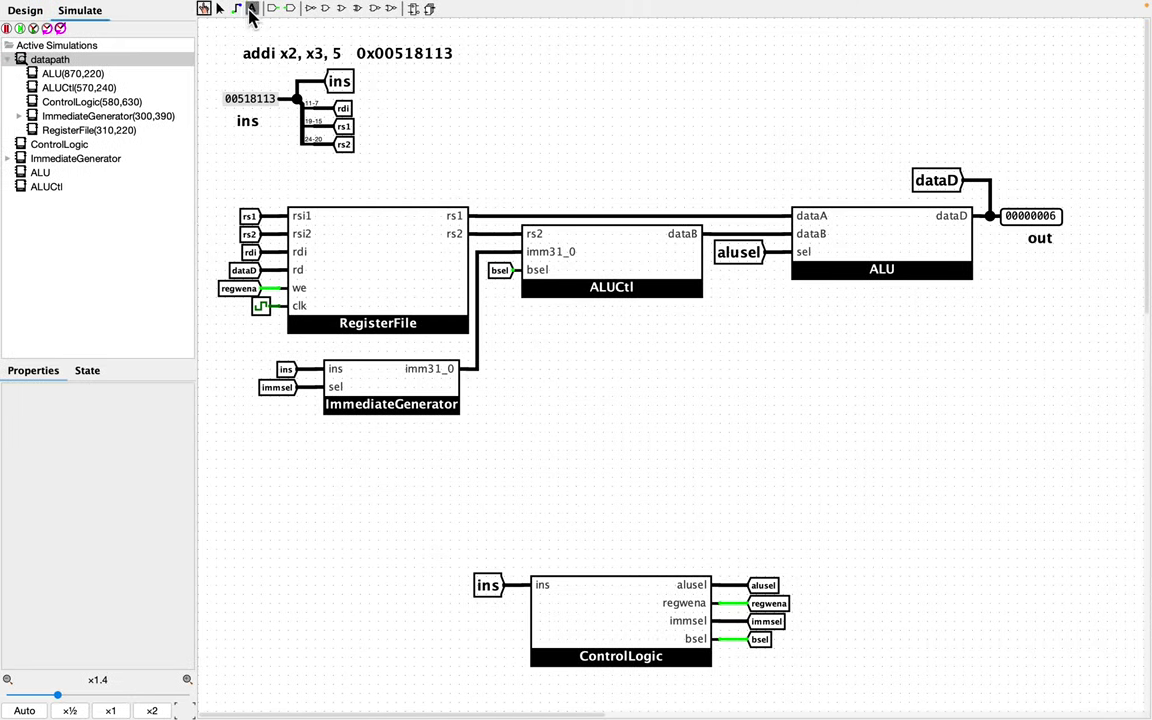
# Add text labels '0x00418133' and 'add x2, x3, x4' to the datapath.
pyautogui.click(460, 104)
pyautogui.write('0x00418133')
pyautogui.click(463, 46)
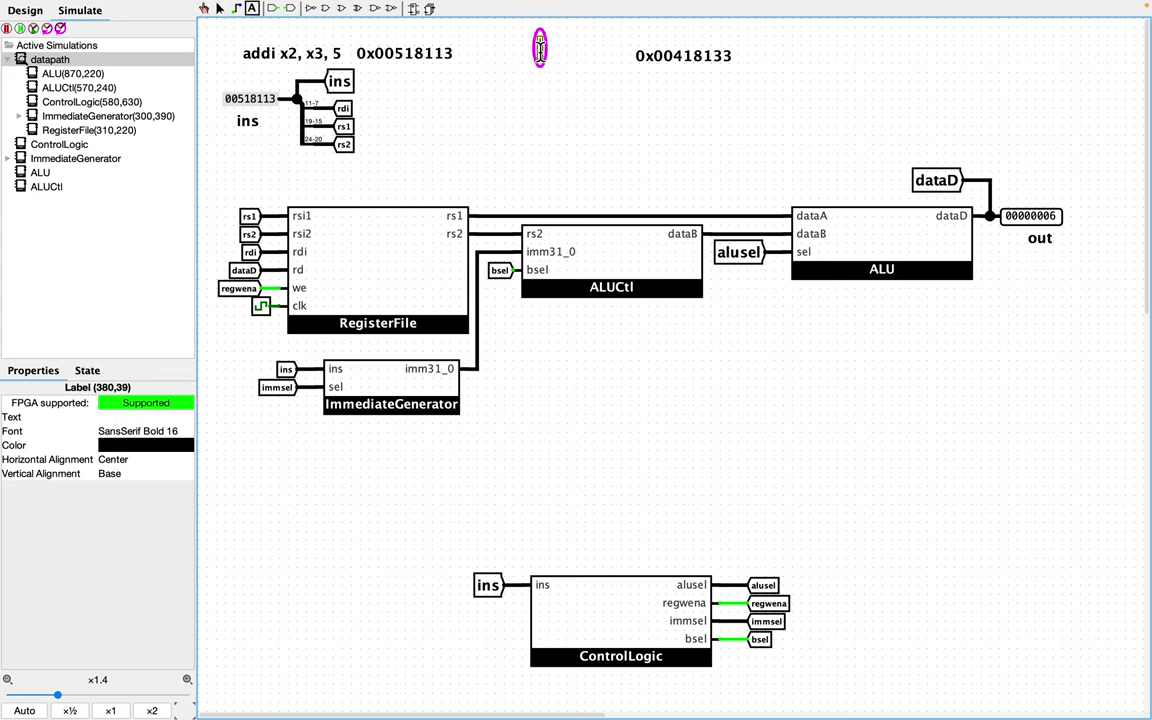
pyautogui.write('add x2, x3, x4')
pyautogui.click(220, 8)
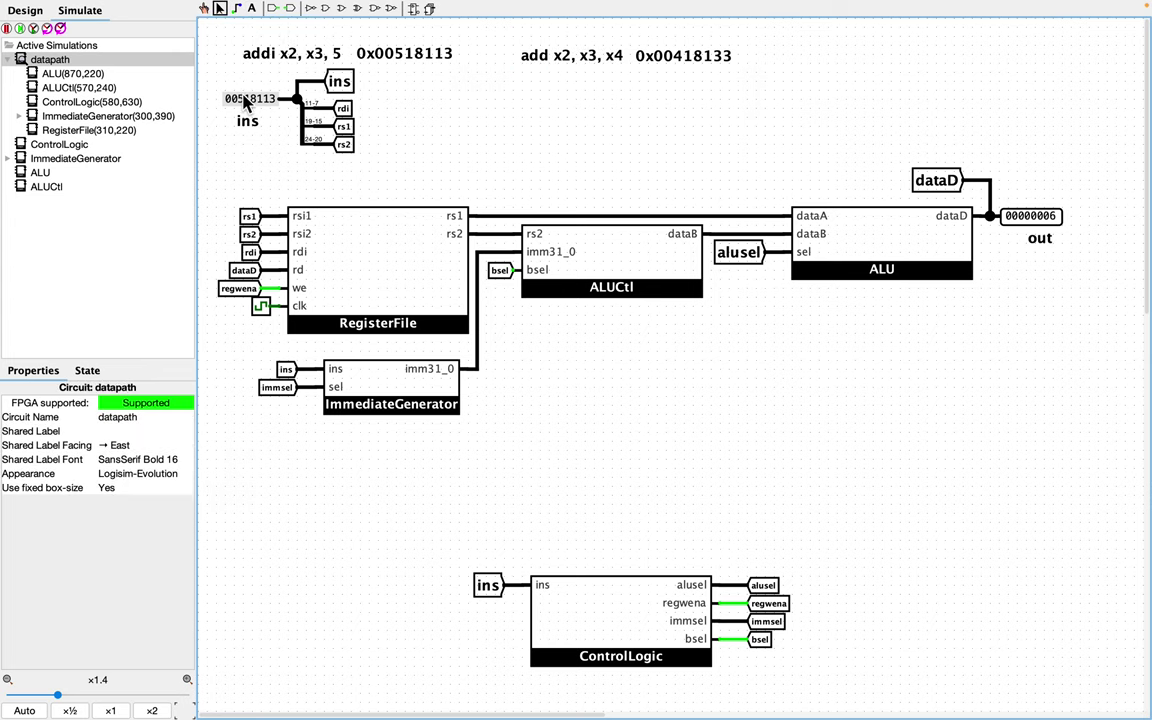
# Change the ins constant's value to 0x418133.
pyautogui.click(245, 100)
pyautogui.click(168, 446)
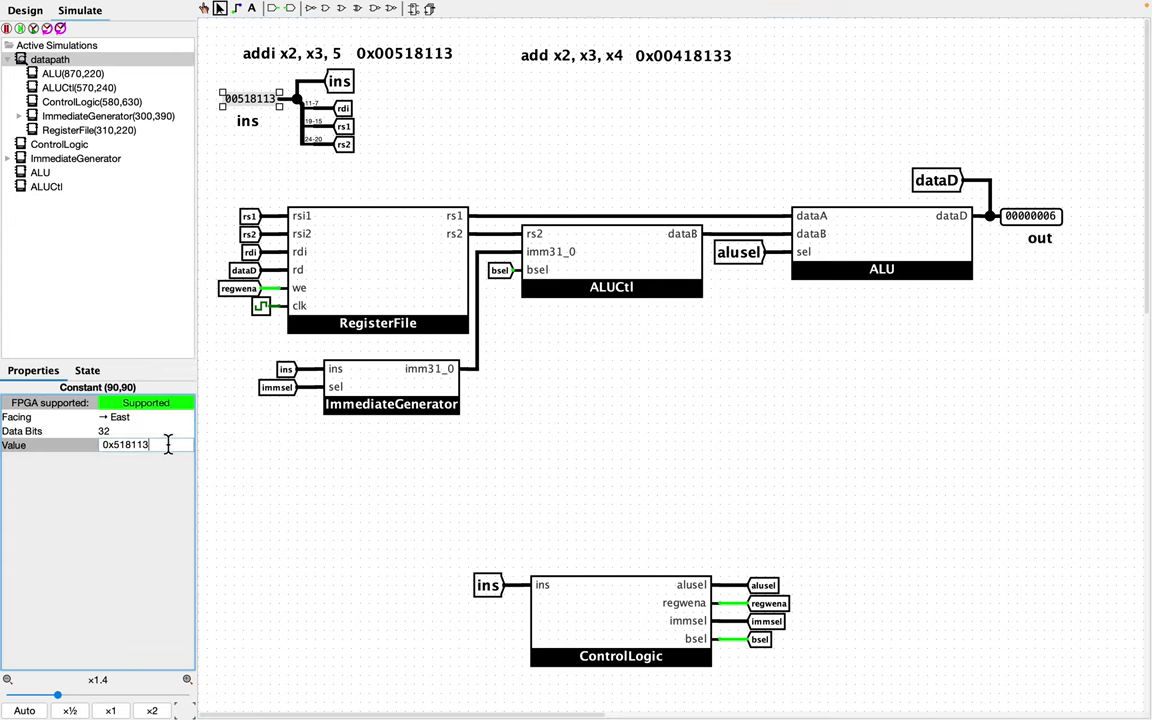
pyautogui.press('BackSpace')
pyautogui.press('BackSpace')
pyautogui.press('BackSpace')
pyautogui.press('BackSpace')
pyautogui.press('BackSpace')
pyautogui.press('BackSpace')
pyautogui.write('418133')
pyautogui.press('Return')
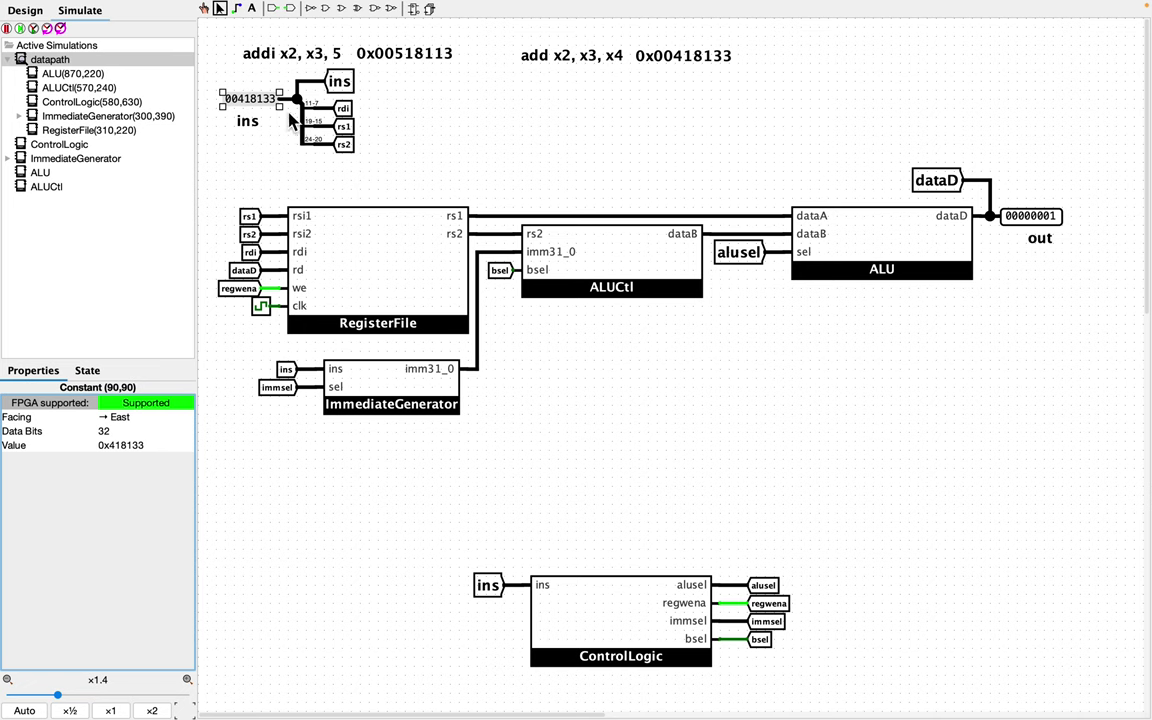
# Poke registers x3 to 3 and x4 to 4 in RegisterFile, then return to datapath.
pyautogui.doubleClick(80, 132)
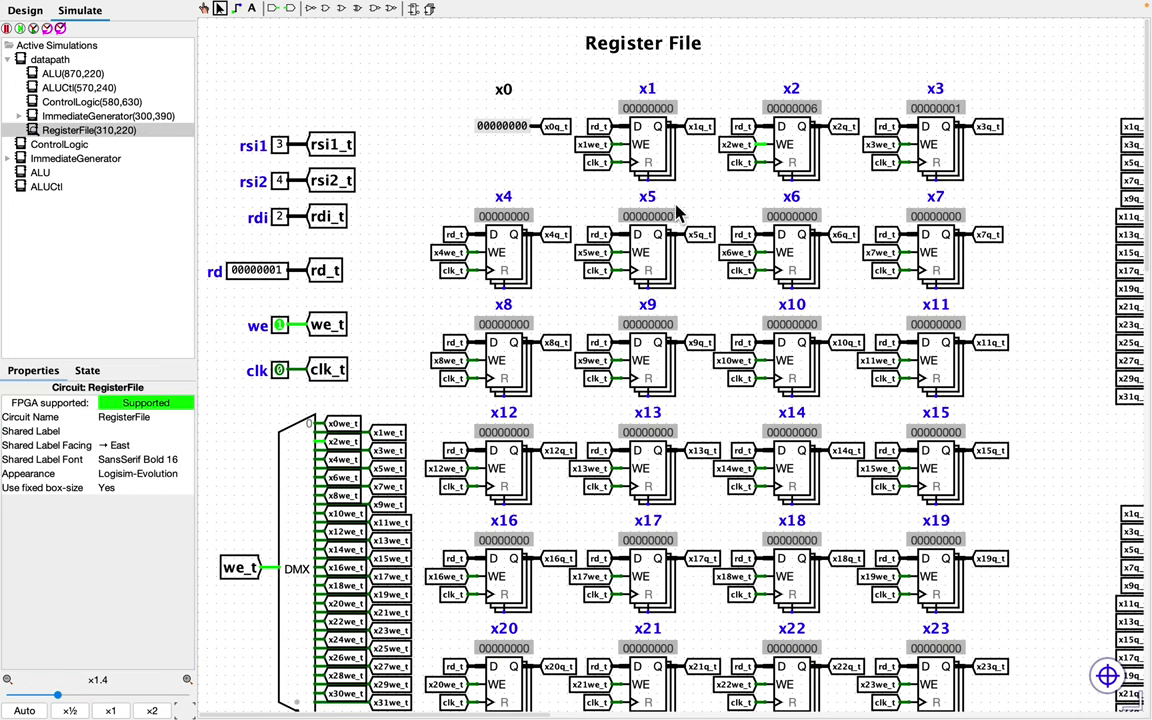
pyautogui.click(956, 122)
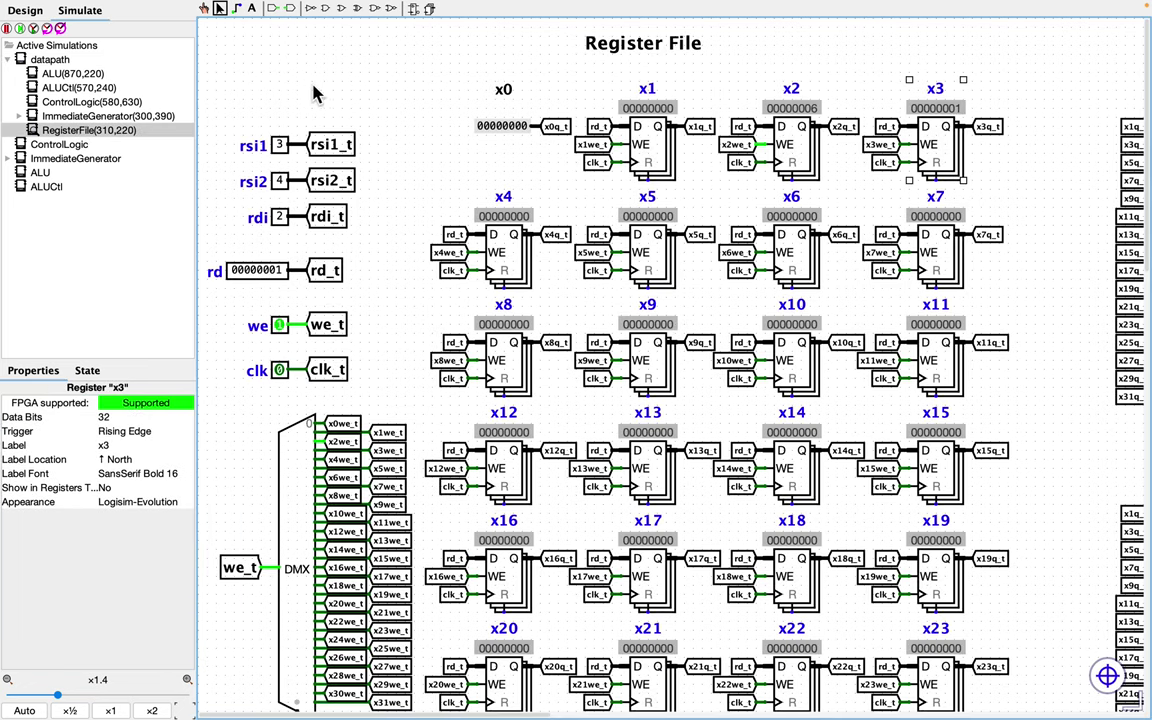
pyautogui.click(204, 9)
pyautogui.click(958, 110)
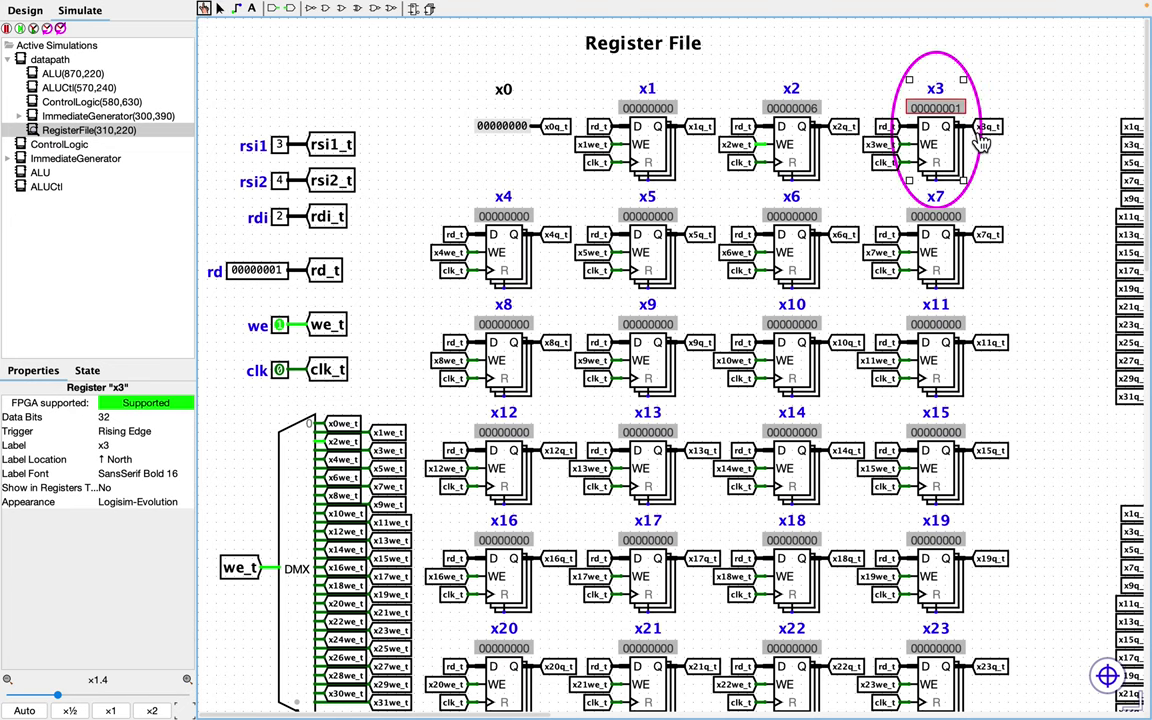
pyautogui.write('3')
pyautogui.write('0000000')
pyautogui.click(531, 221)
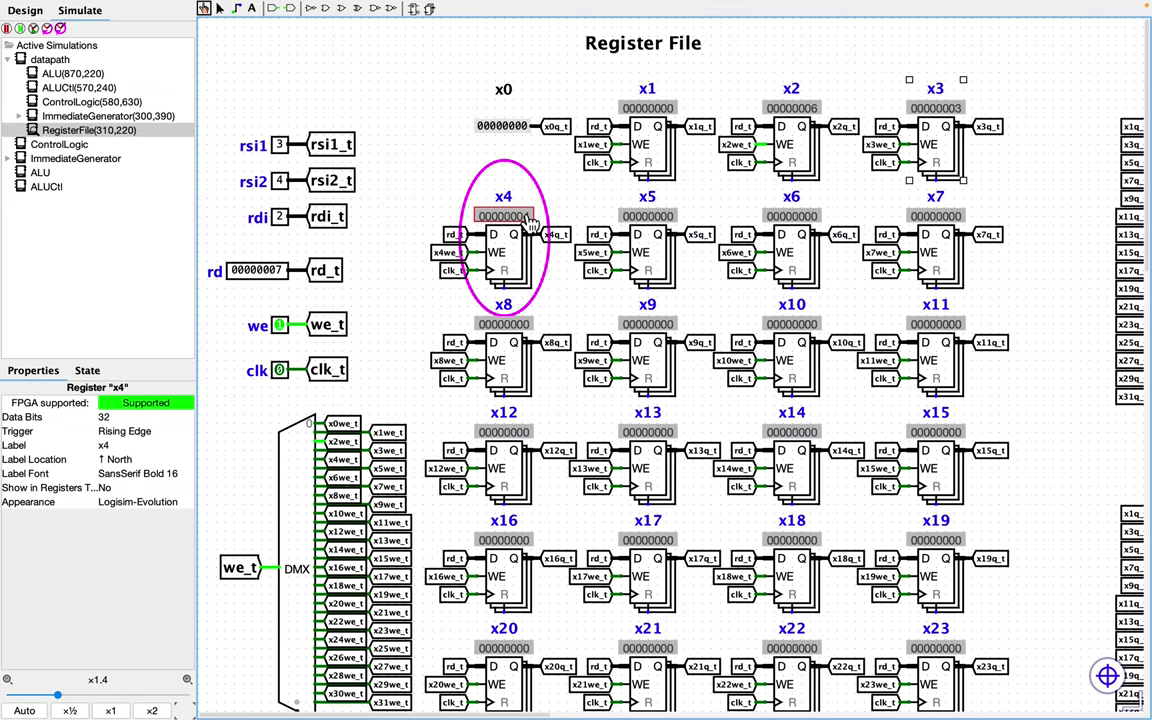
pyautogui.write('4')
pyautogui.click(60, 62)
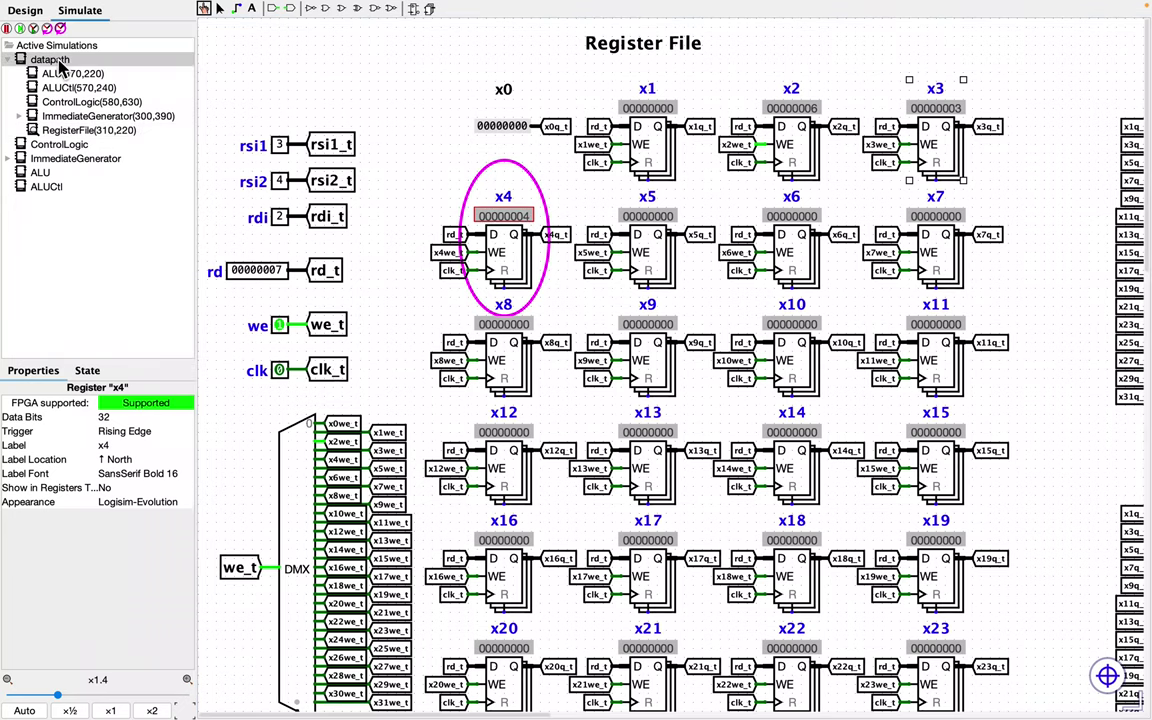
pyautogui.doubleClick(60, 62)
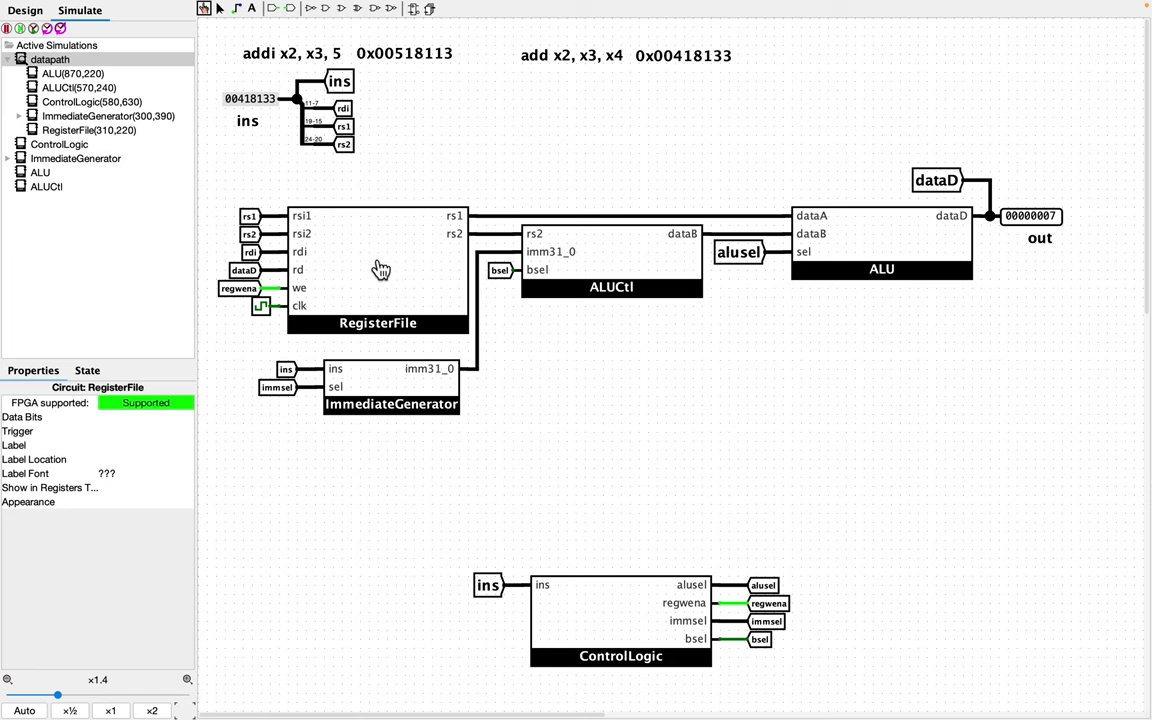
pyautogui.doubleClick(85, 129)
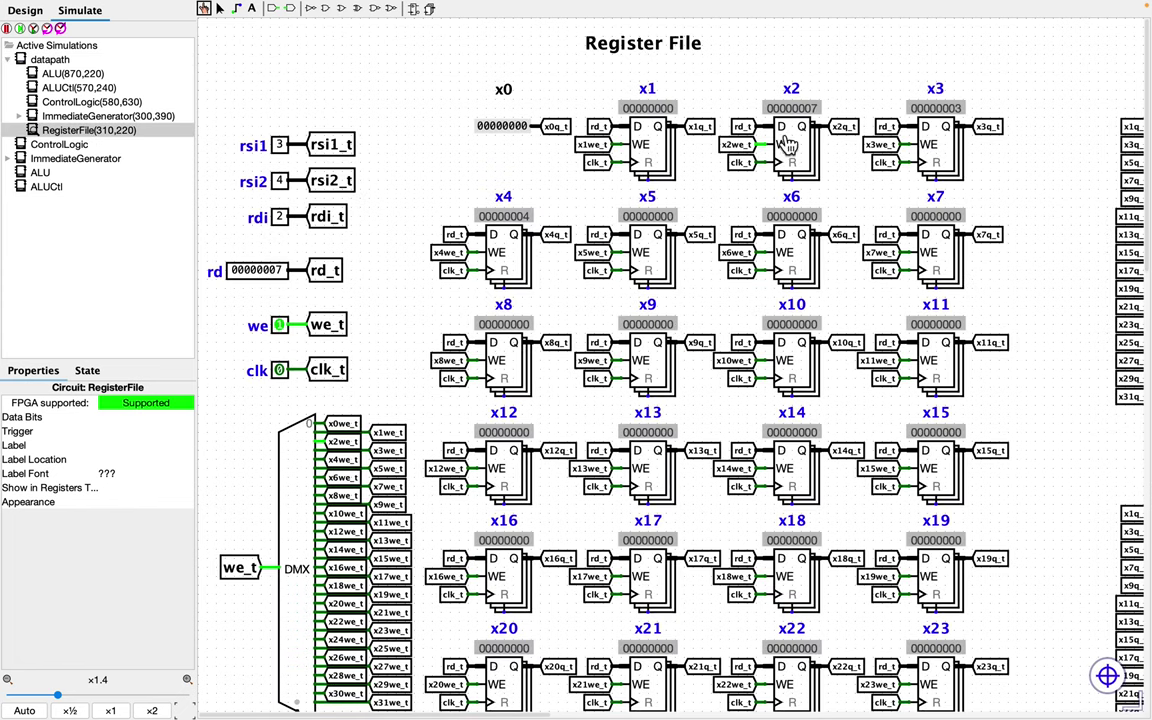
pyautogui.doubleClick(56, 60)
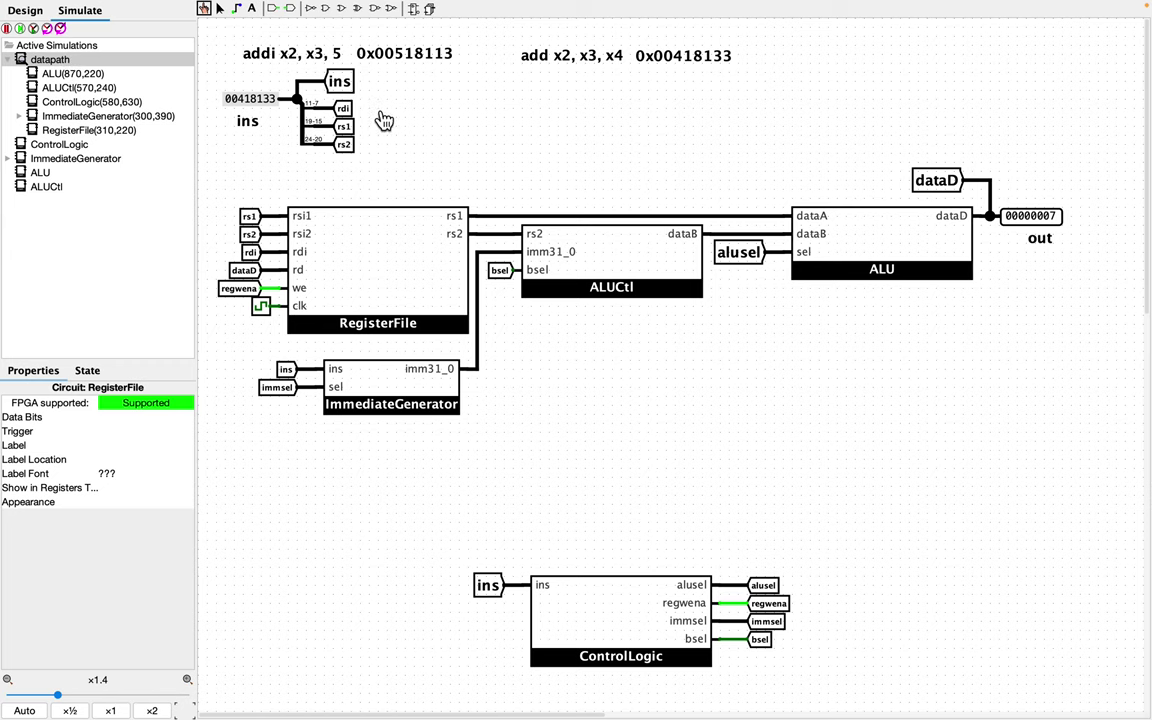